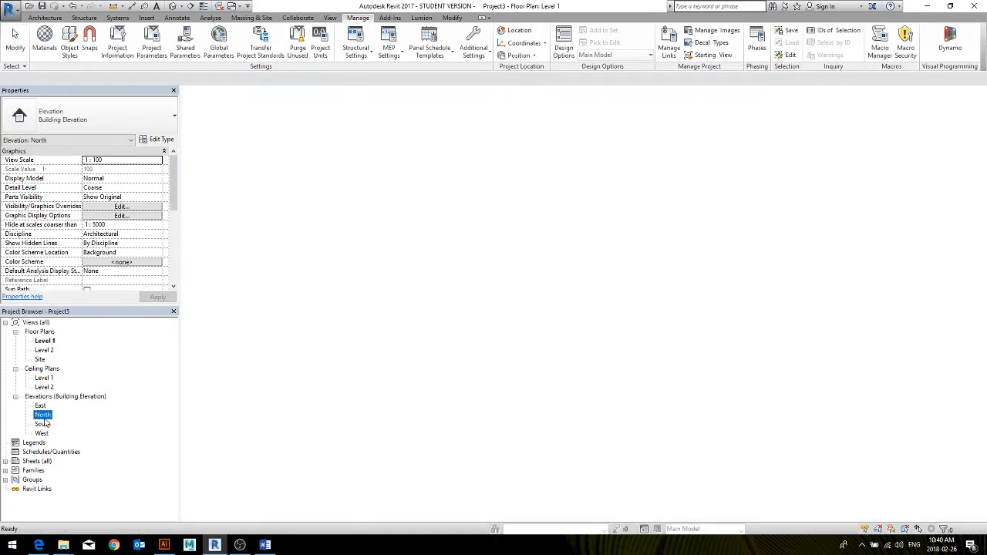
# In the North elevation view, set the elevation of Level 2 to 3000
pyautogui.moveTo(758, 312); pyautogui.dragTo(660, 327, button='middle')
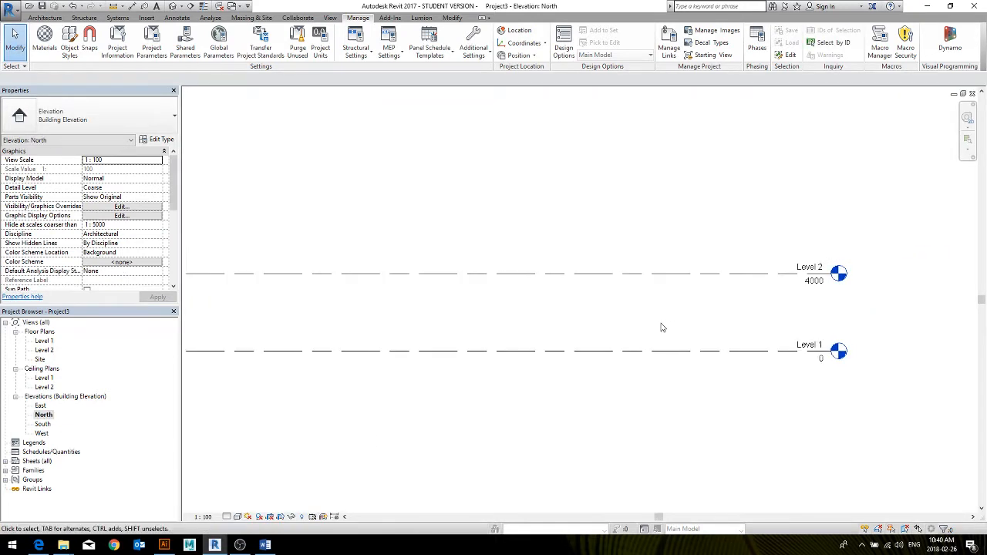
pyautogui.scroll(-3, 657, 318)
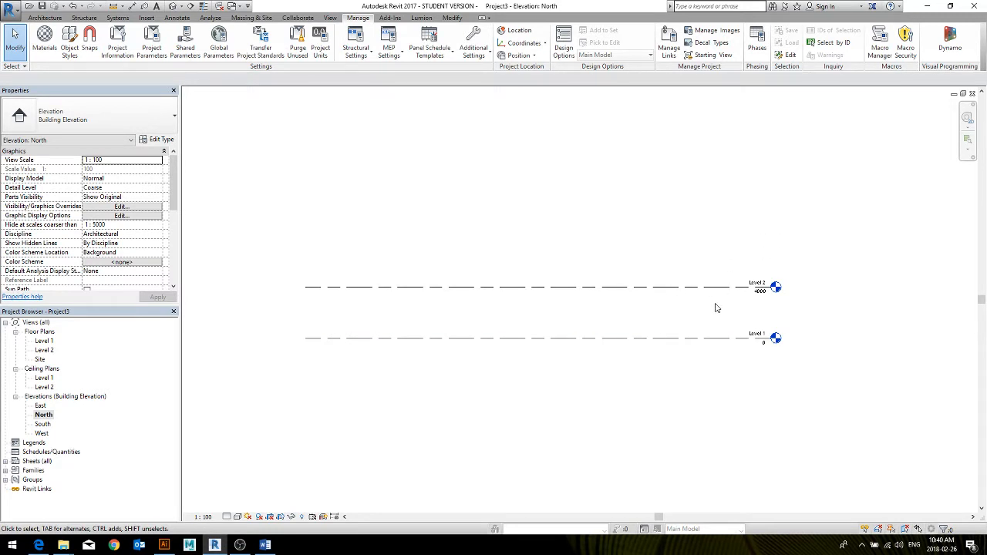
pyautogui.click(44, 18)
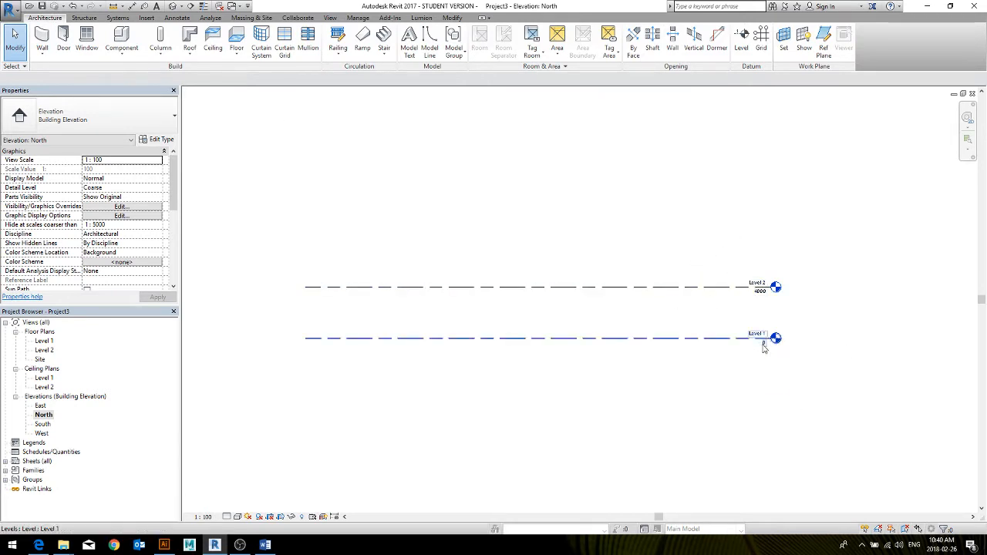
pyautogui.scroll(2, 756, 337)
pyautogui.click(709, 258)
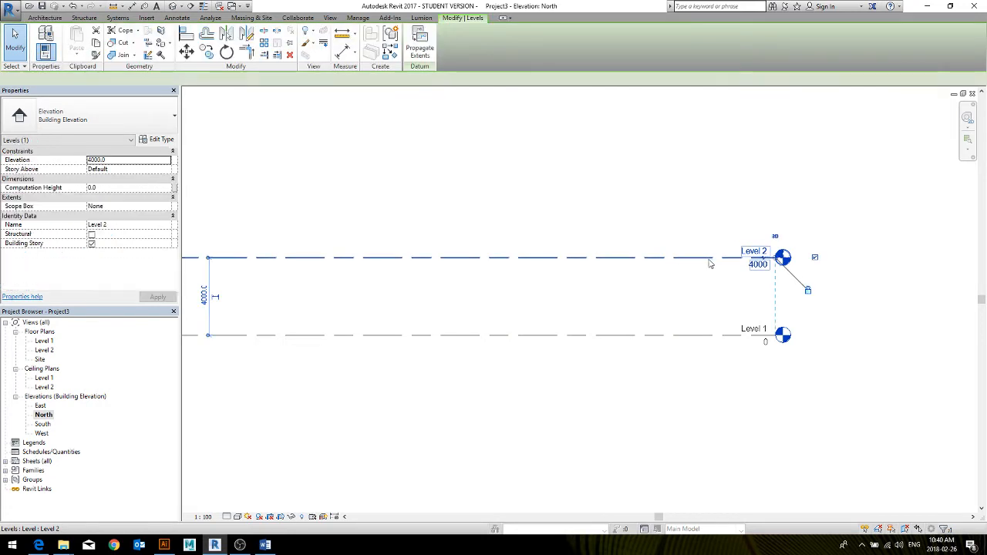
pyautogui.click(759, 266)
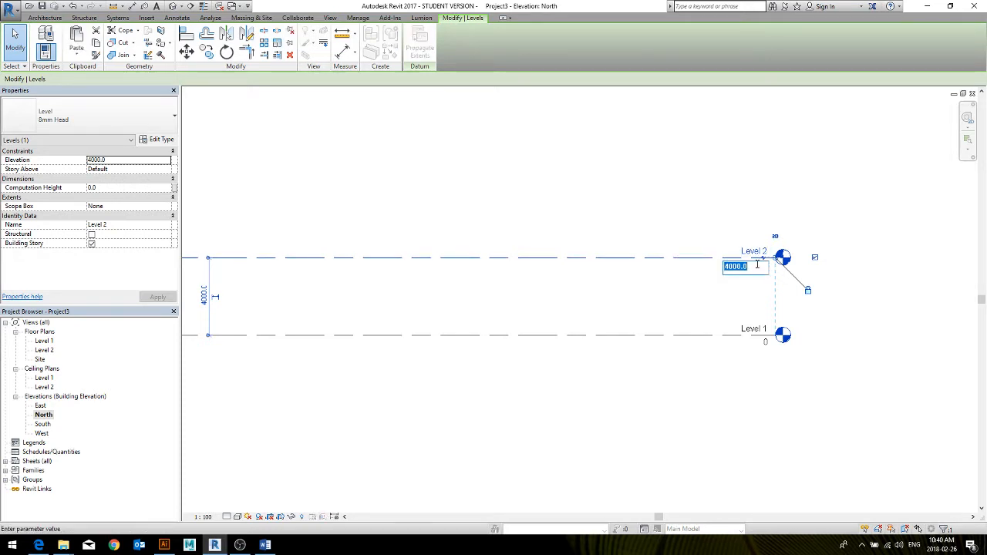
pyautogui.write('3000')
pyautogui.press('Return')
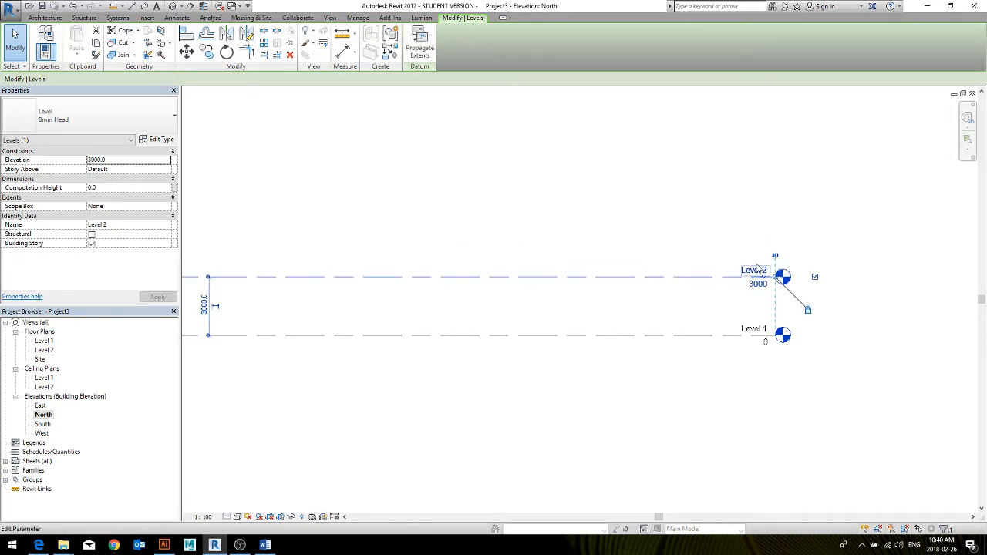
pyautogui.click(699, 245)
# Copy Level 2 upward twice to add one level at about 7300 and another at about 11495
pyautogui.scroll(-2, 641, 264)
pyautogui.moveTo(596, 278); pyautogui.dragTo(599, 316, button='middle')
pyautogui.click(600, 316)
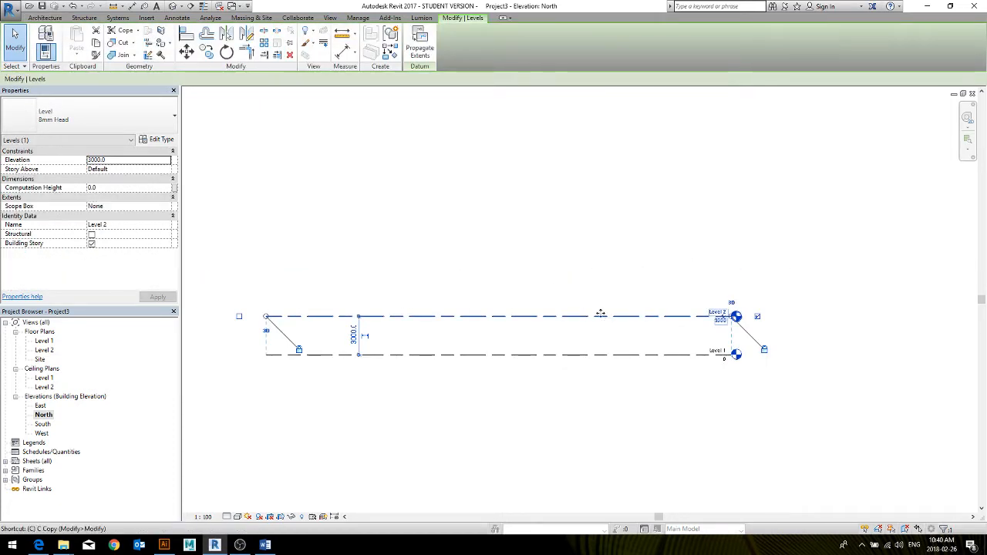
pyautogui.press('m')
pyautogui.press('v')
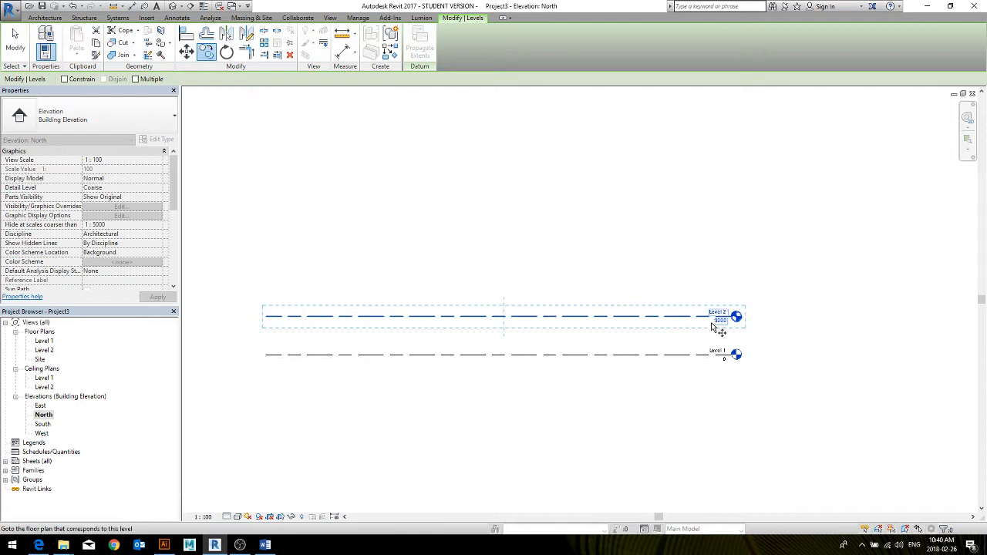
pyautogui.click(758, 326)
pyautogui.click(757, 273)
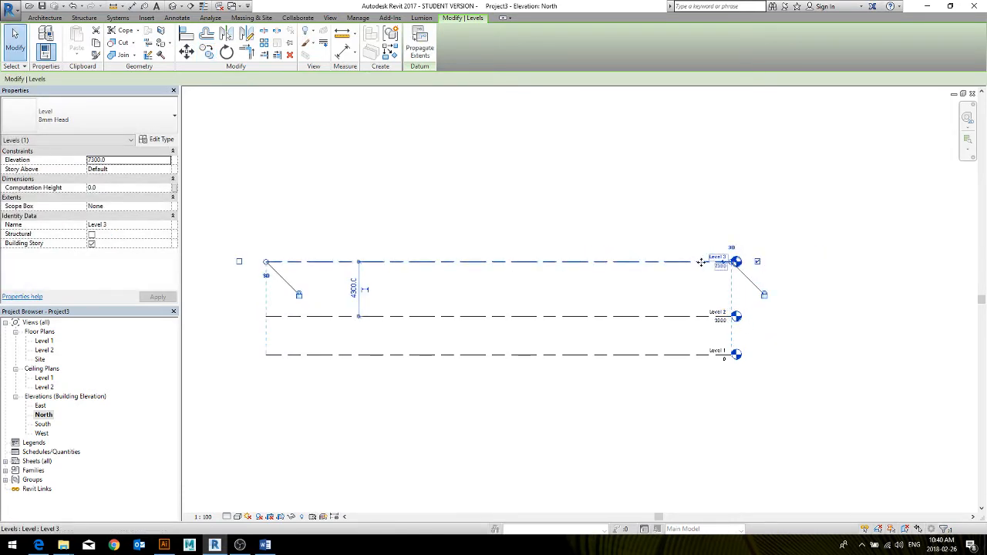
pyautogui.keyDown('ctrl'); pyautogui.moveTo(700, 262); pyautogui.dragTo(700, 208); pyautogui.keyUp('ctrl')
pyautogui.click(782, 303)
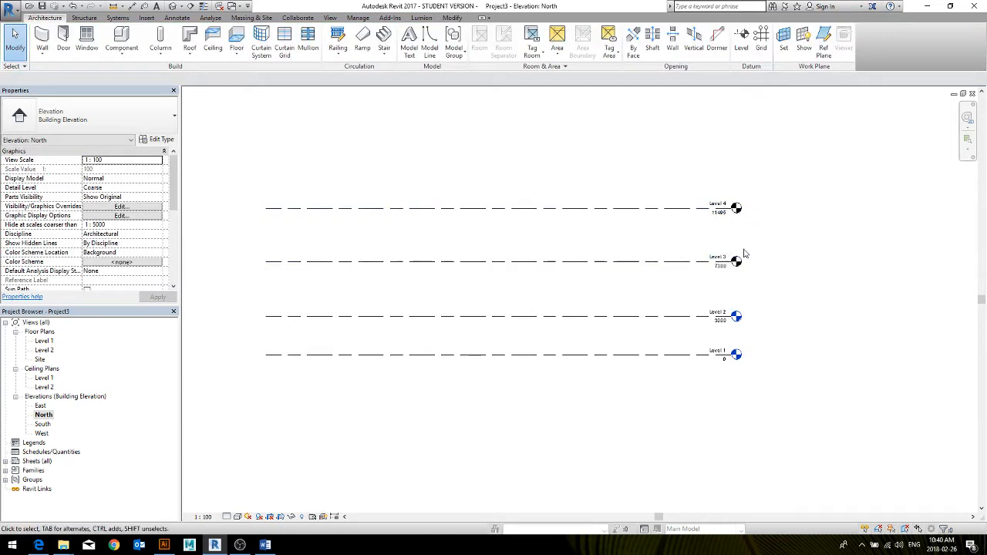
# Set the elevation of Level 3 to 7000, keeping its level line straight at the head
pyautogui.scroll(2, 744, 253)
pyautogui.click(720, 283)
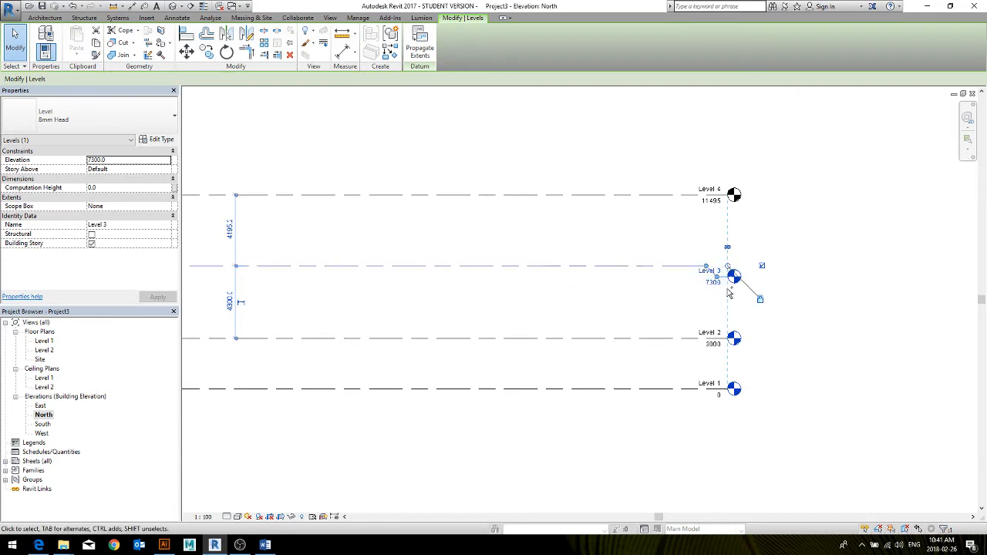
pyautogui.hotkey('ctrl', 'z')
pyautogui.click(717, 276)
pyautogui.click(714, 273)
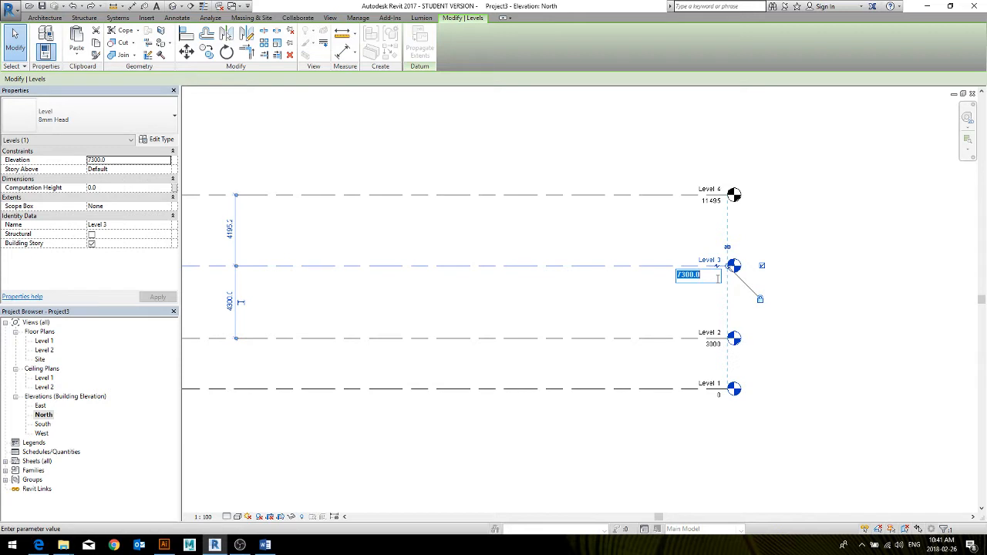
pyautogui.write('7000')
pyautogui.press('Return')
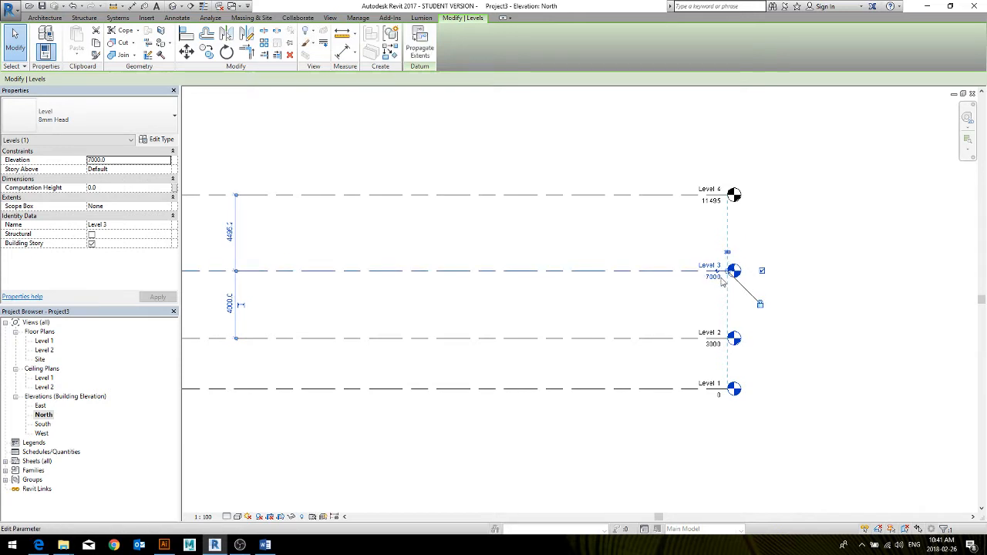
# Set the elevation of Level 4 to 12000
pyautogui.click(710, 202)
pyautogui.click(711, 203)
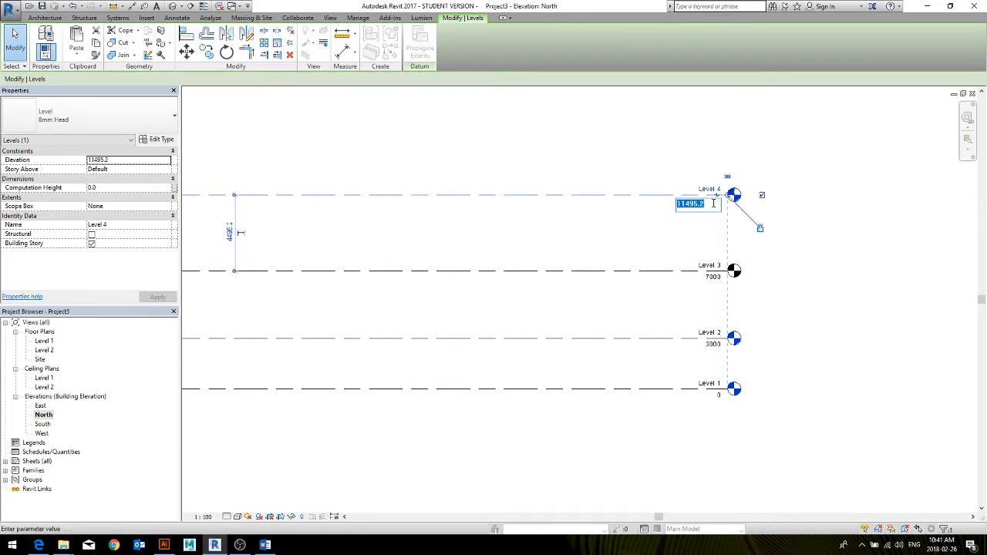
pyautogui.write('12000')
pyautogui.press('Return')
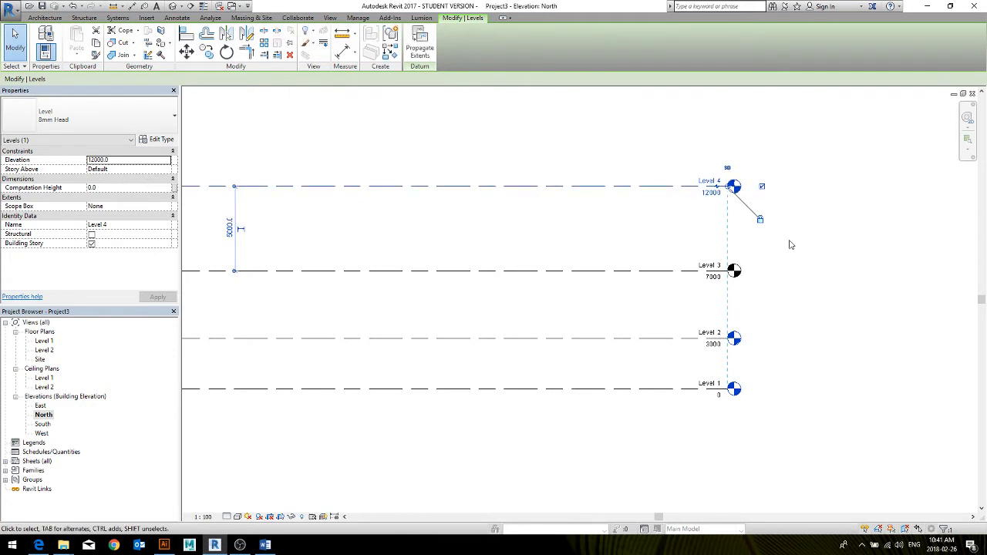
pyautogui.click(802, 275)
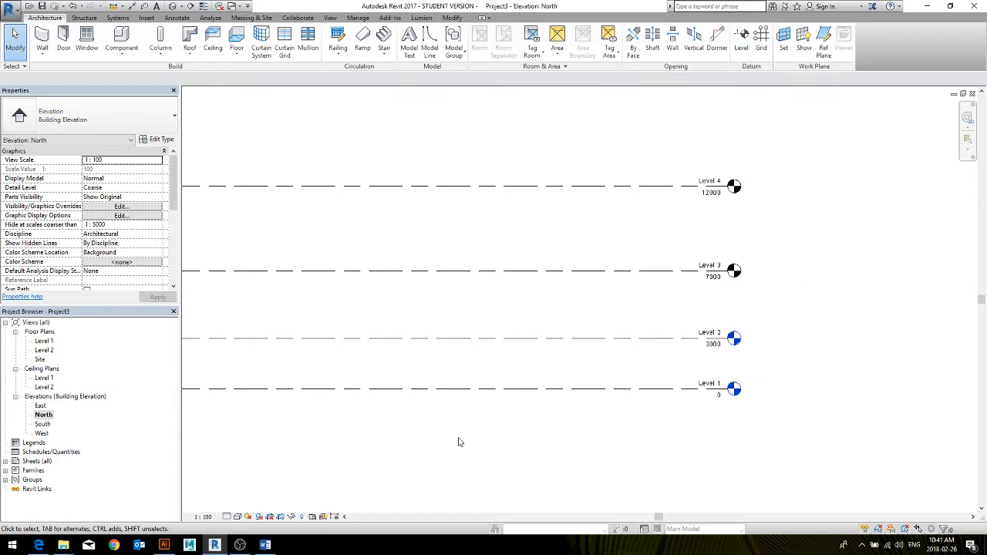
# Copy Level 1 downward to place a new level about 2500 mm below it
pyautogui.click(531, 390)
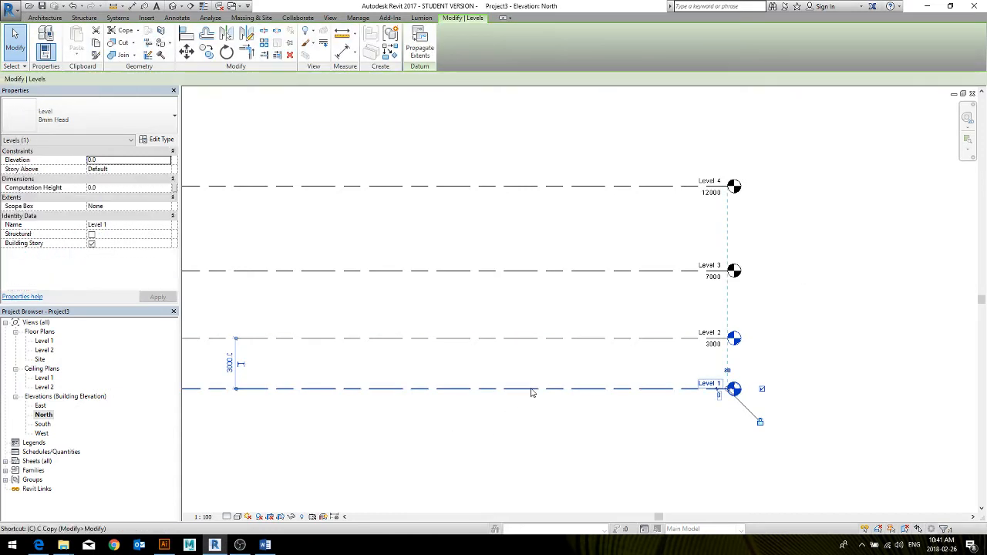
pyautogui.press('c')
pyautogui.click(788, 395)
pyautogui.click(789, 438)
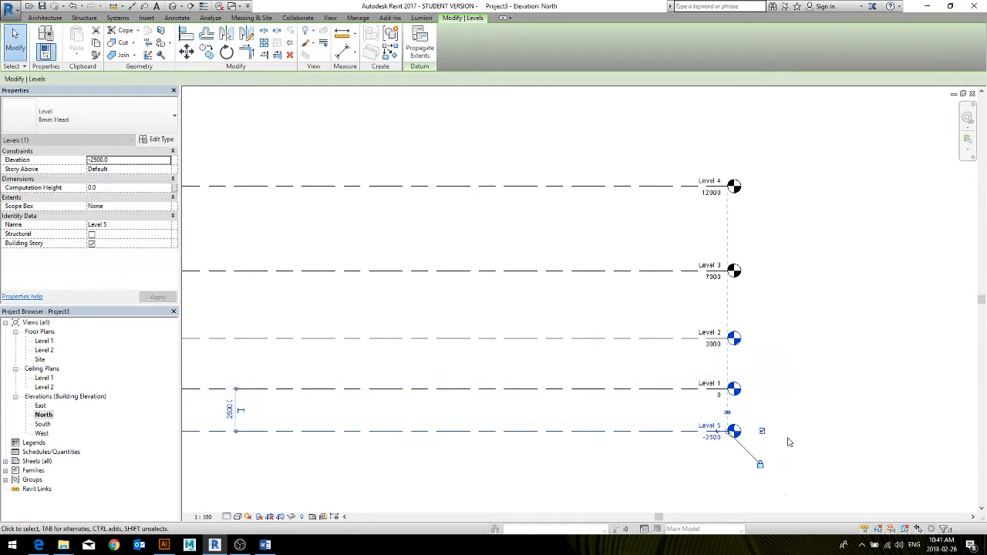
# Offset the head of the new lowest level with an elbow and set its elevation to -1000
pyautogui.click(710, 448)
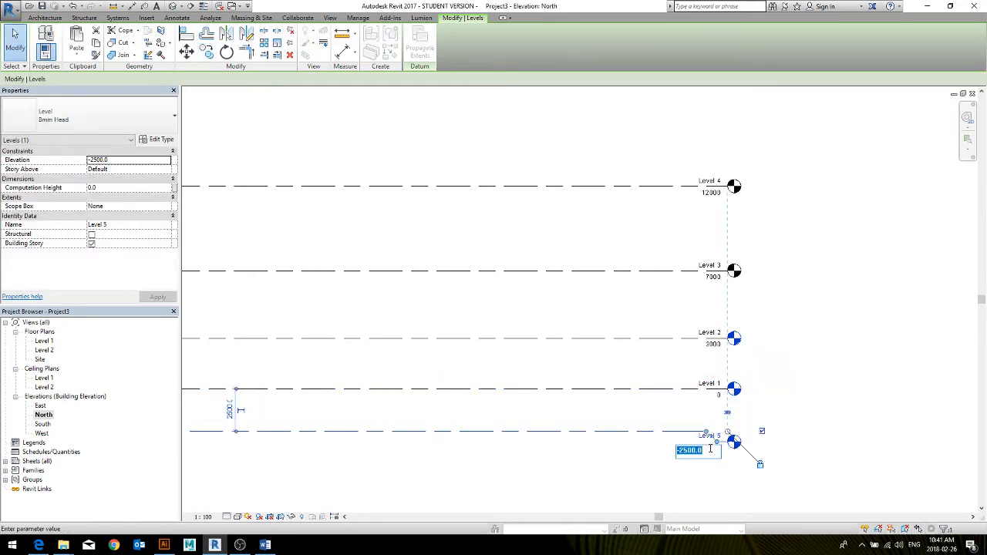
pyautogui.write('-1000')
pyautogui.press('Return')
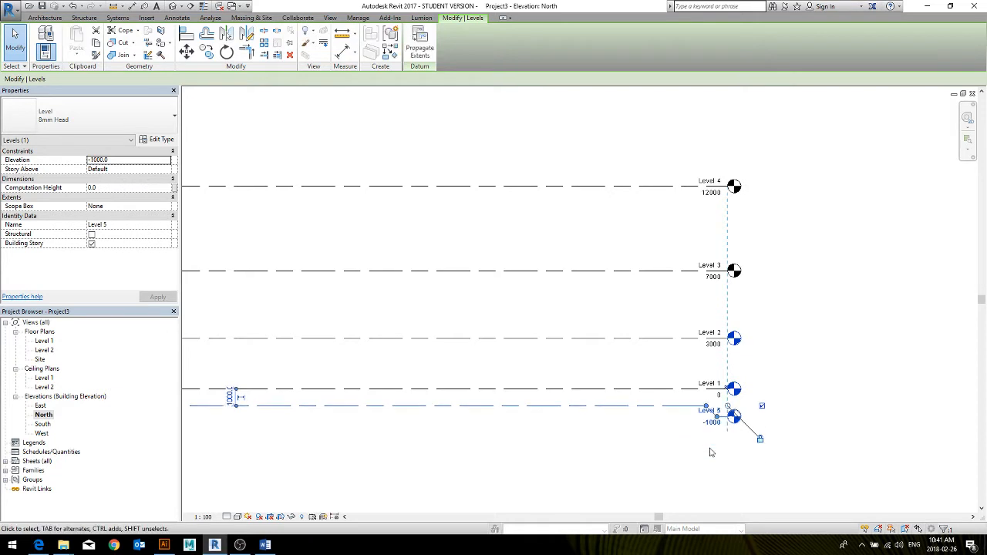
pyautogui.click(710, 453)
# Inspect the elbow grips at the head of the lowest level
pyautogui.scroll(5, 710, 415)
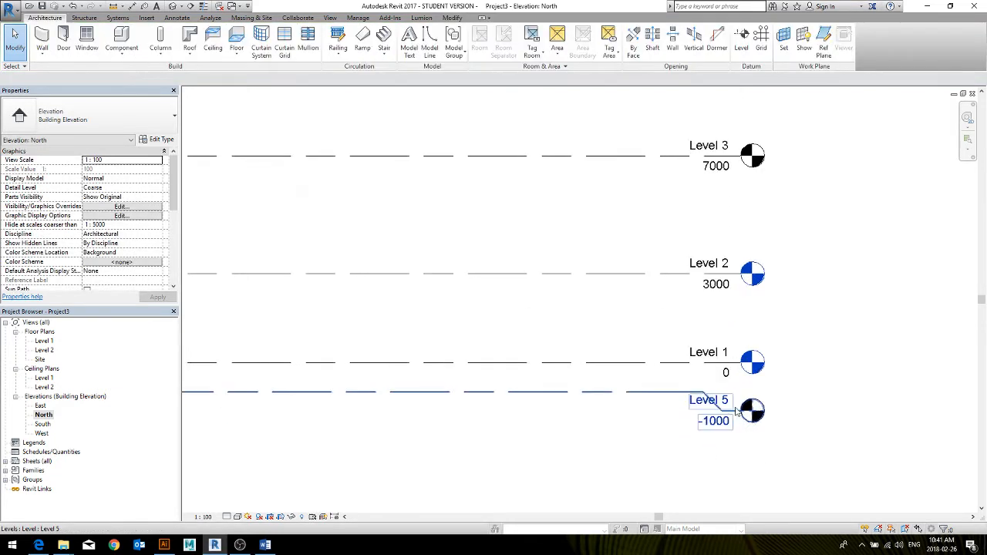
pyautogui.click(711, 414)
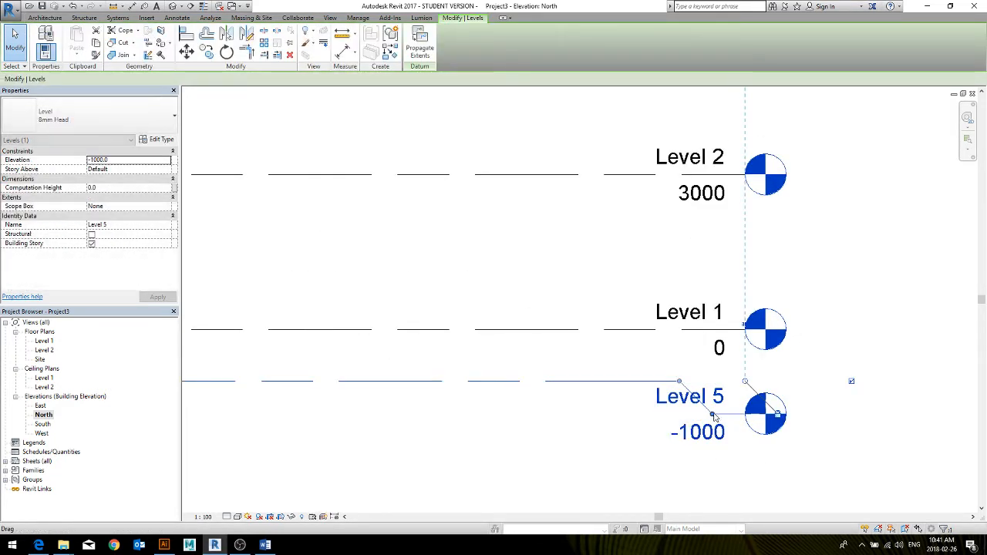
pyautogui.click(680, 382)
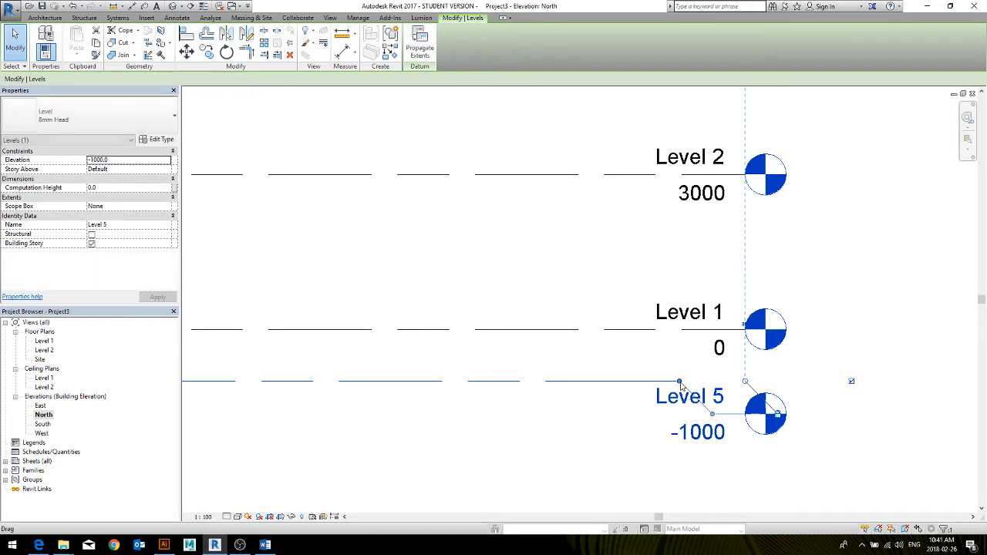
pyautogui.click(680, 381)
pyautogui.press('Escape')
pyautogui.scroll(-4, 681, 466)
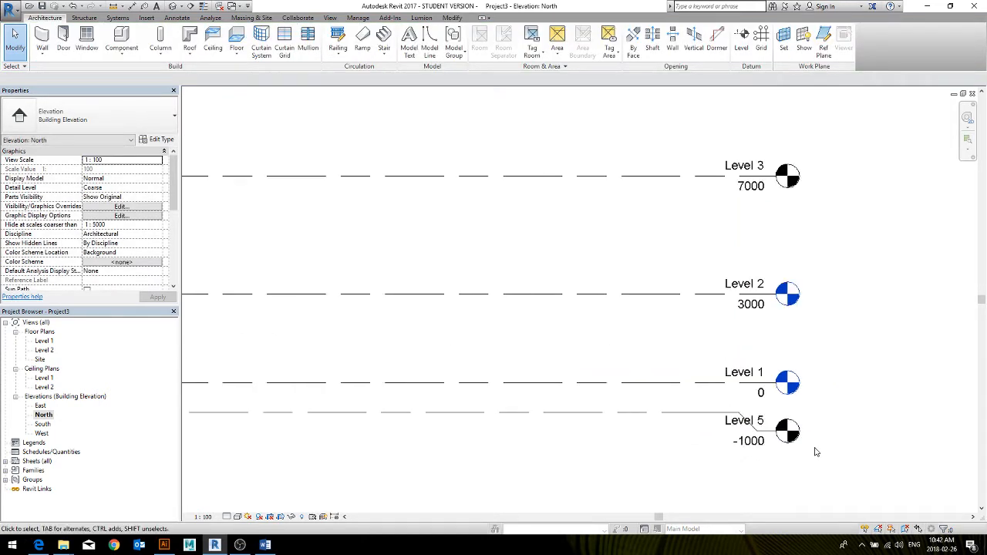
pyautogui.scroll(-2, 725, 448)
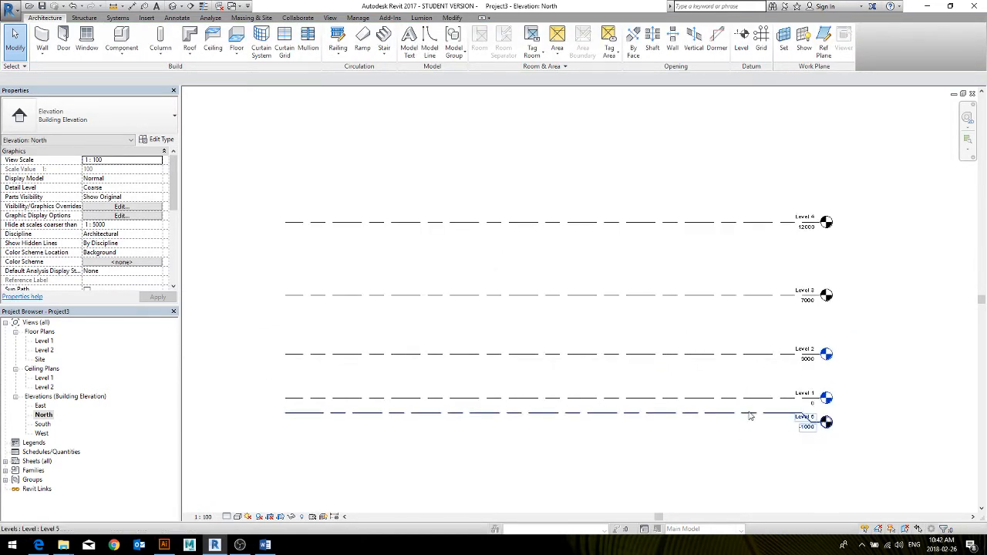
pyautogui.click(765, 356)
pyautogui.moveTo(726, 474); pyautogui.dragTo(638, 177)
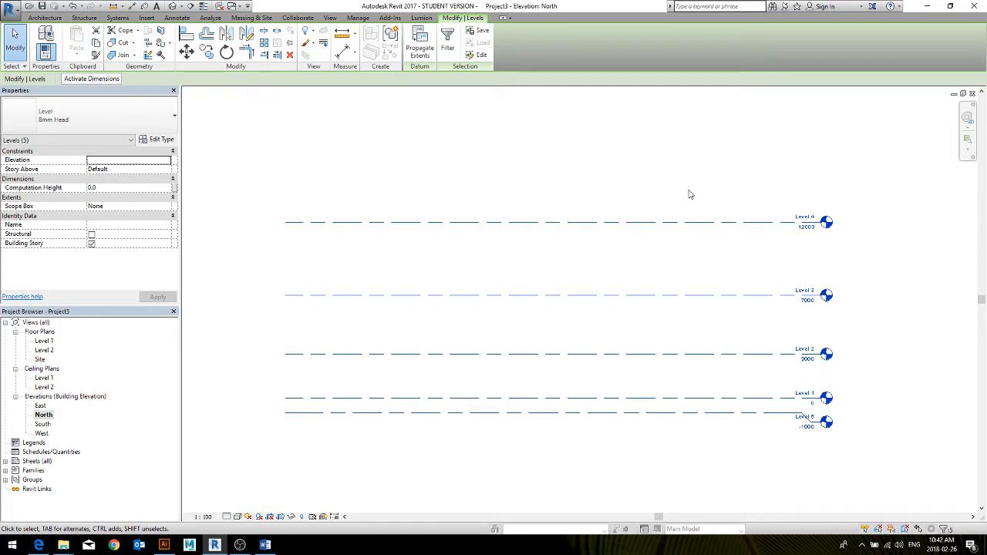
pyautogui.click(823, 248)
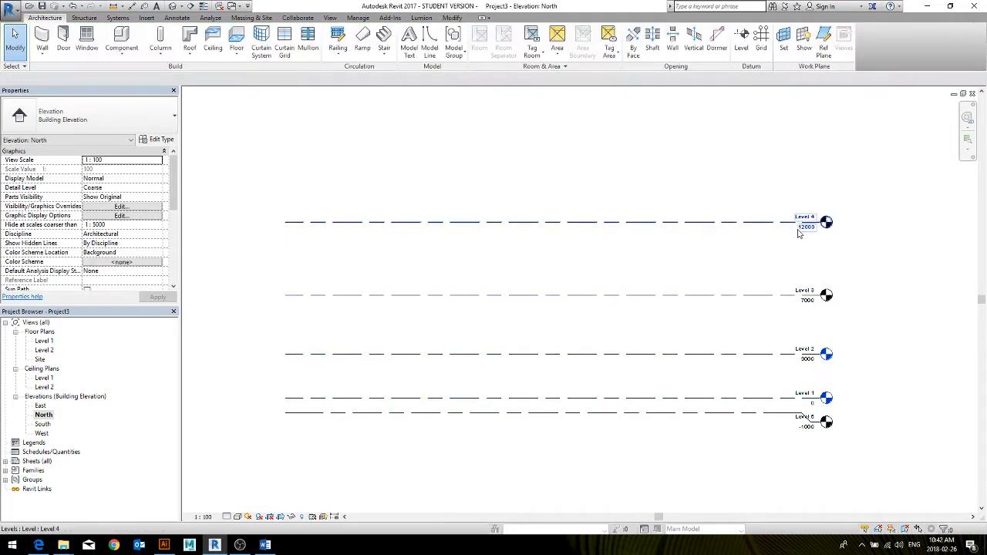
# Stretch all aligned levels outward together from the head end of Level 4 and pull them back slightly
pyautogui.click(785, 224)
pyautogui.moveTo(820, 222); pyautogui.dragTo(892, 222)
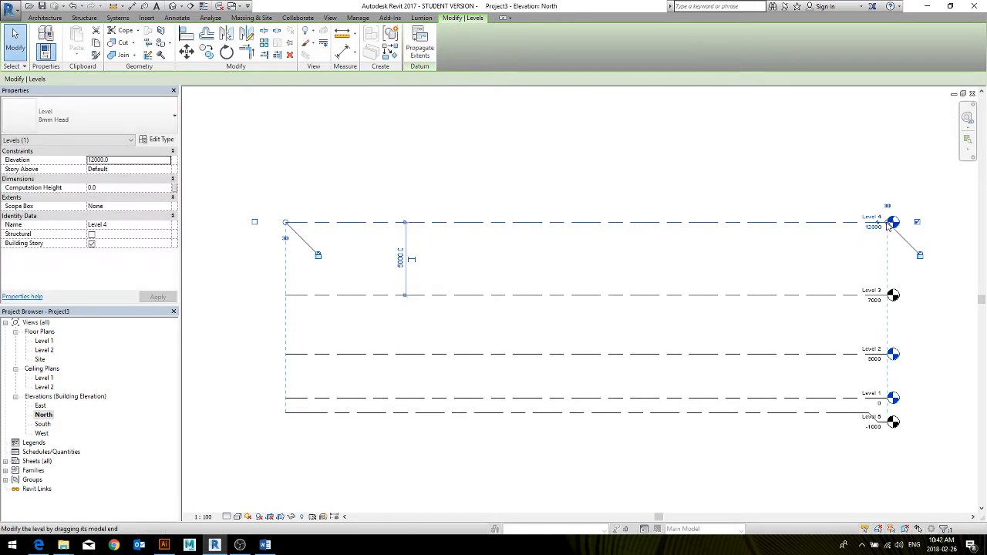
pyautogui.moveTo(893, 222)
pyautogui.mouseDown()
pyautogui.moveTo(794, 221)
pyautogui.moveTo(876, 222)
pyautogui.mouseUp()
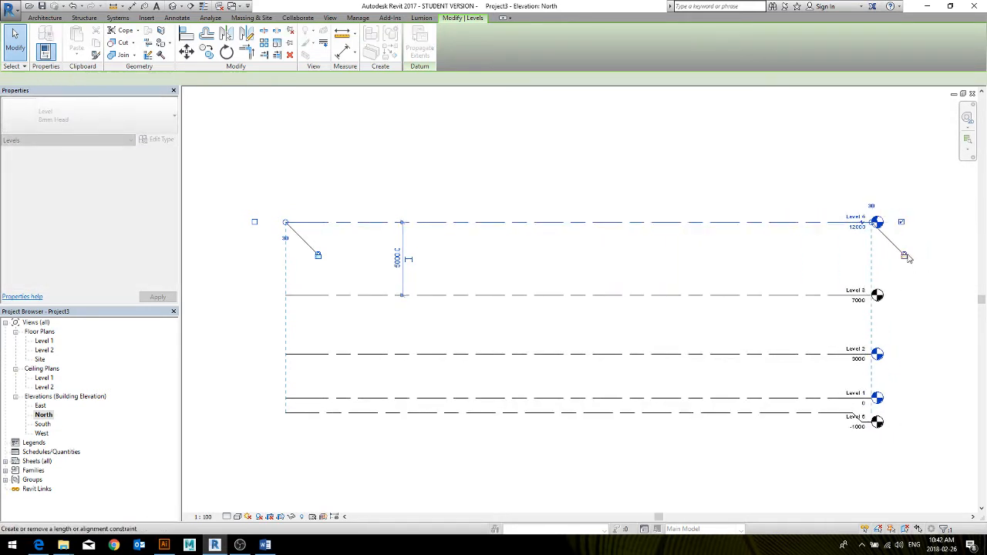
# Try unlocking the head-end alignment of Level 4 and extending it alone past the other levels, and undo it
pyautogui.click(872, 245)
pyautogui.click(823, 226)
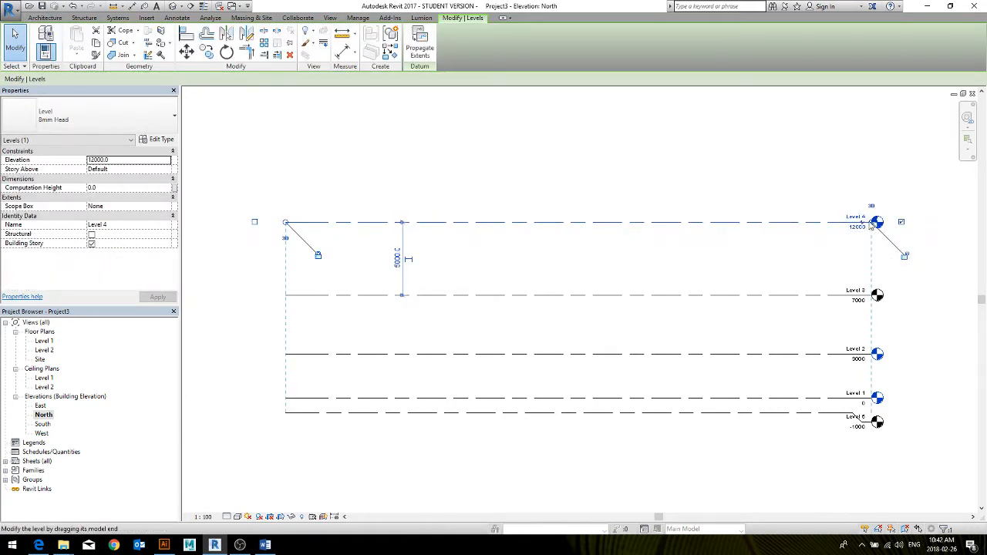
pyautogui.moveTo(872, 222); pyautogui.dragTo(913, 228)
pyautogui.click(936, 312)
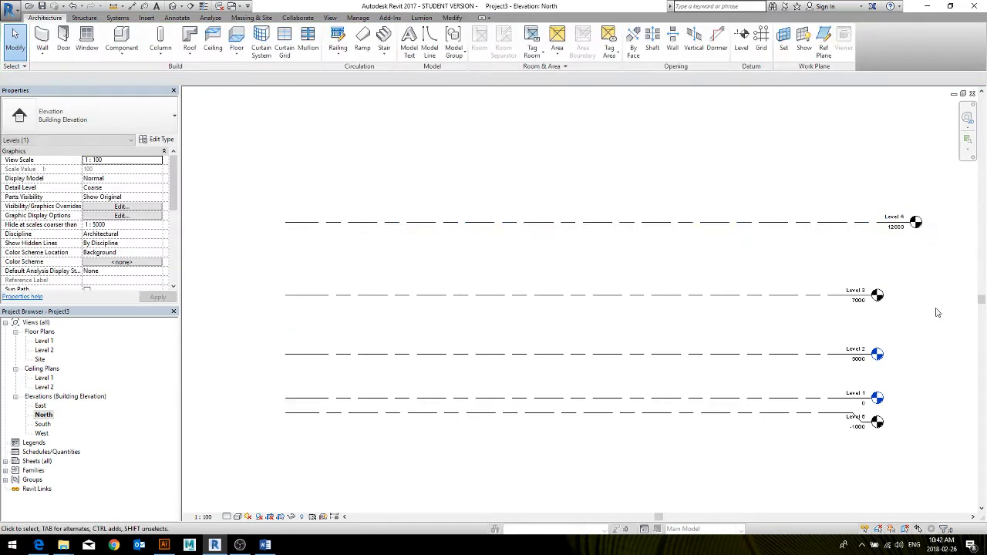
pyautogui.hotkey('ctrl', 'z')
pyautogui.hotkey('ctrl', 'z')
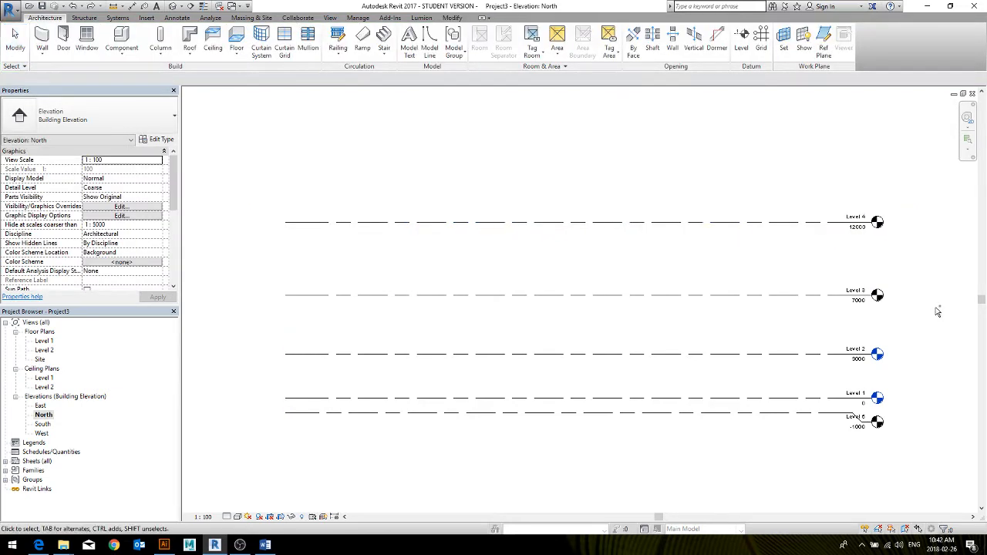
# Shorten all aligned levels together by pulling the locked head end of Level 4 inward
pyautogui.click(841, 229)
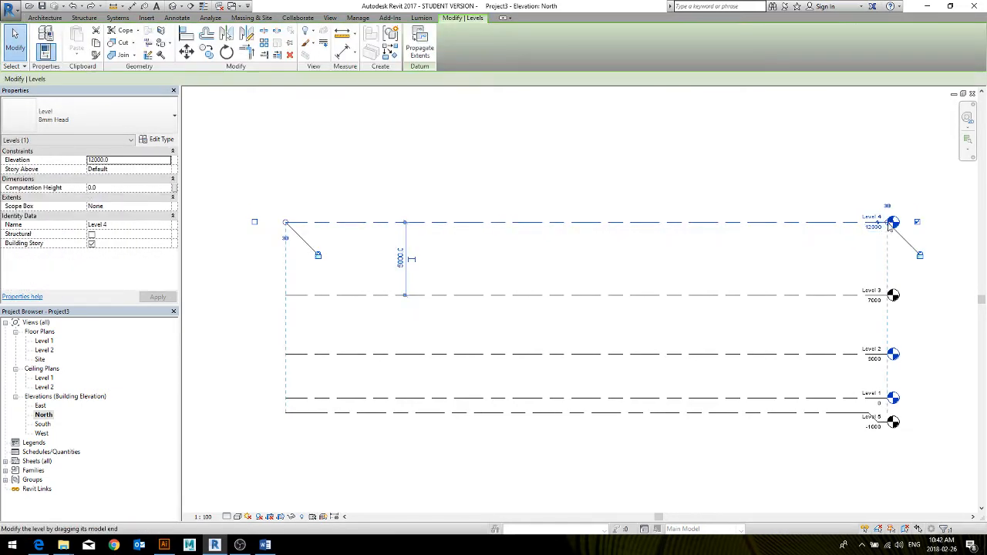
pyautogui.moveTo(890, 224); pyautogui.dragTo(831, 222)
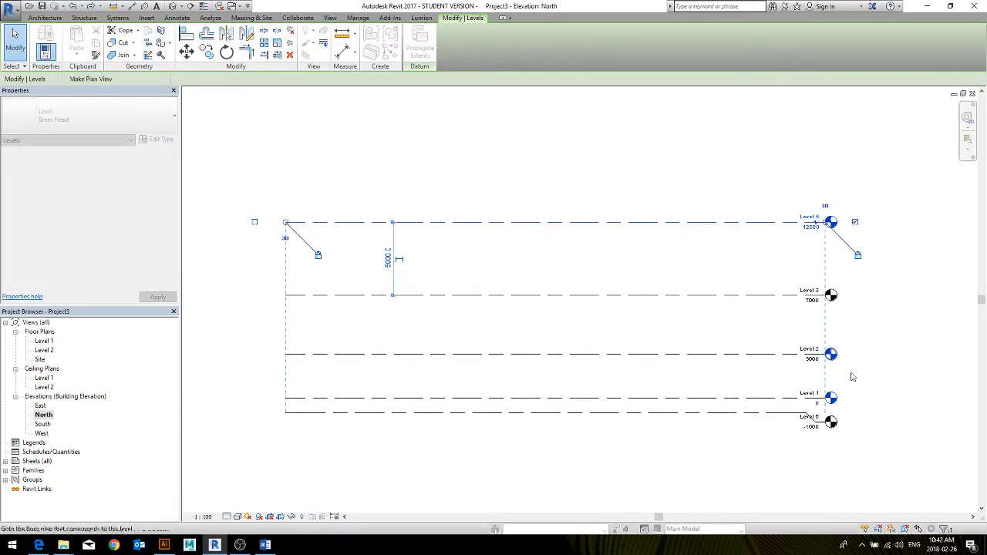
pyautogui.click(903, 360)
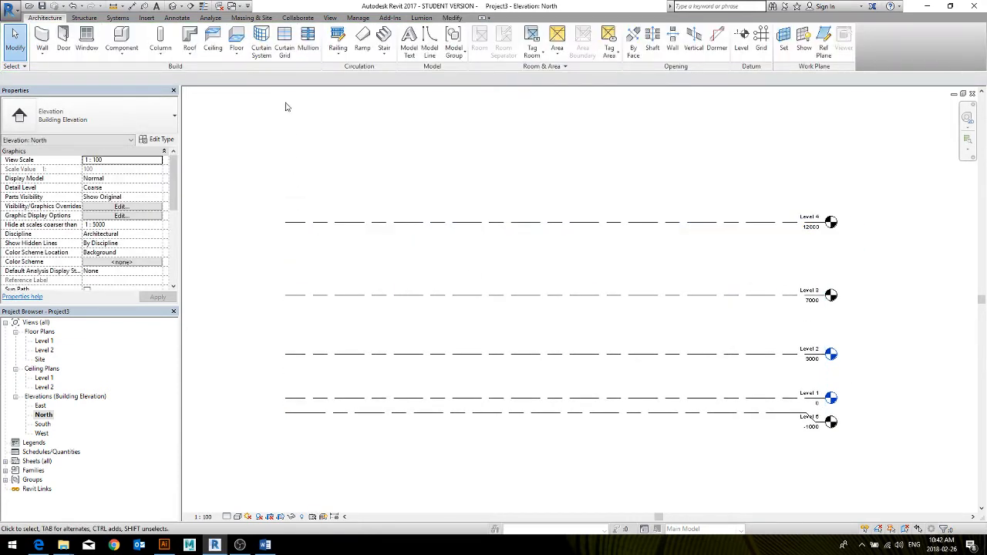
# Place an aligned dimension string through Levels 4, 3, 2, 1 and 5, near the ends opposite the level heads
pyautogui.click(452, 17)
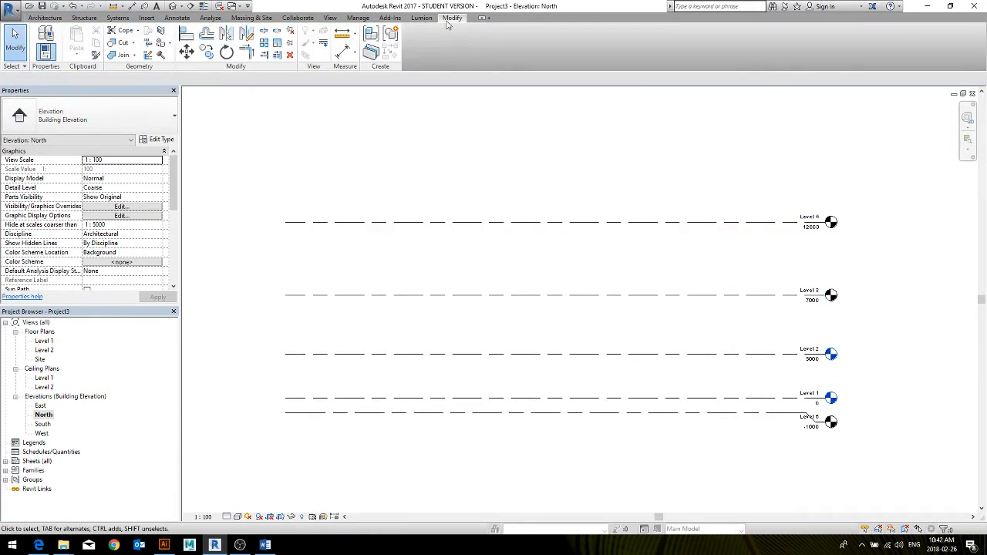
pyautogui.click(346, 53)
pyautogui.click(329, 223)
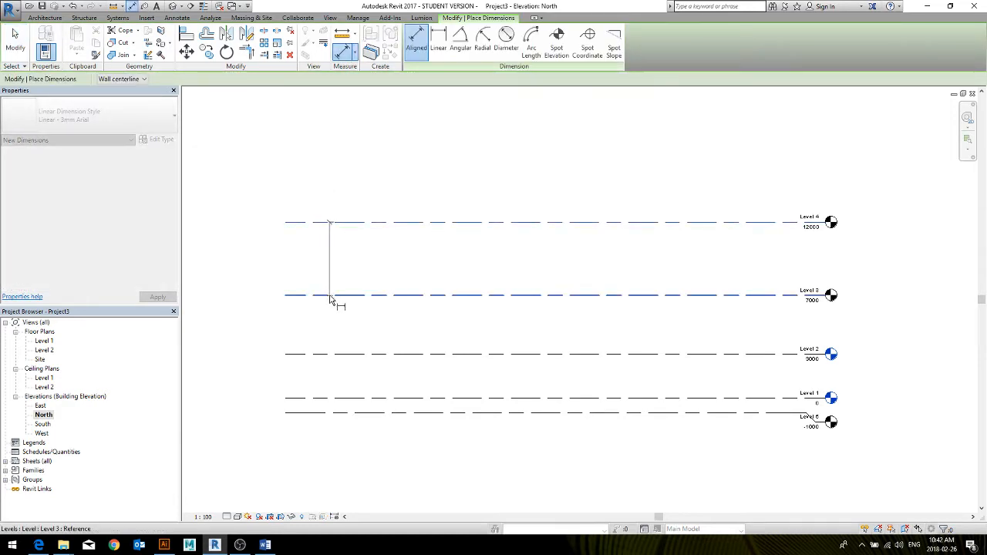
pyautogui.click(330, 296)
pyautogui.click(327, 354)
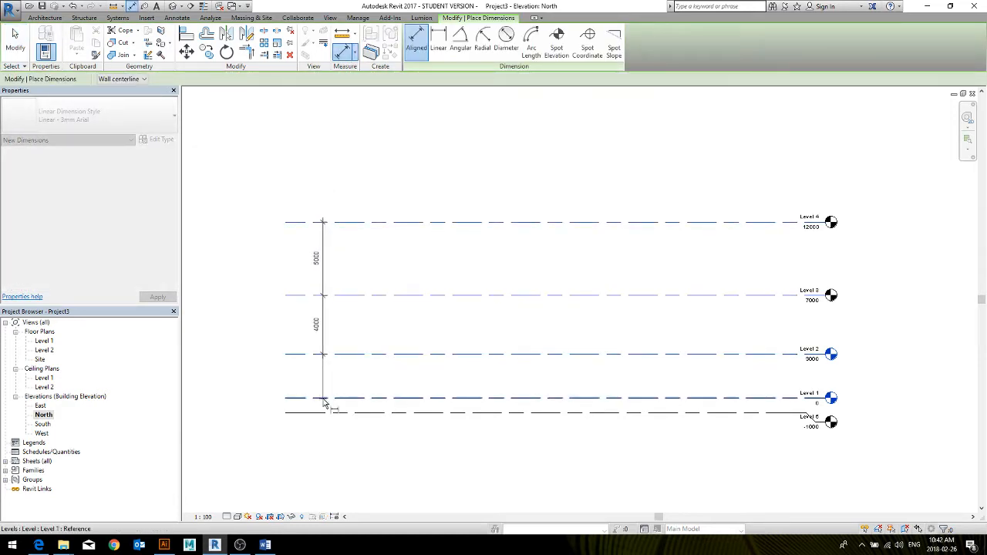
pyautogui.click(324, 401)
pyautogui.click(325, 414)
pyautogui.click(327, 444)
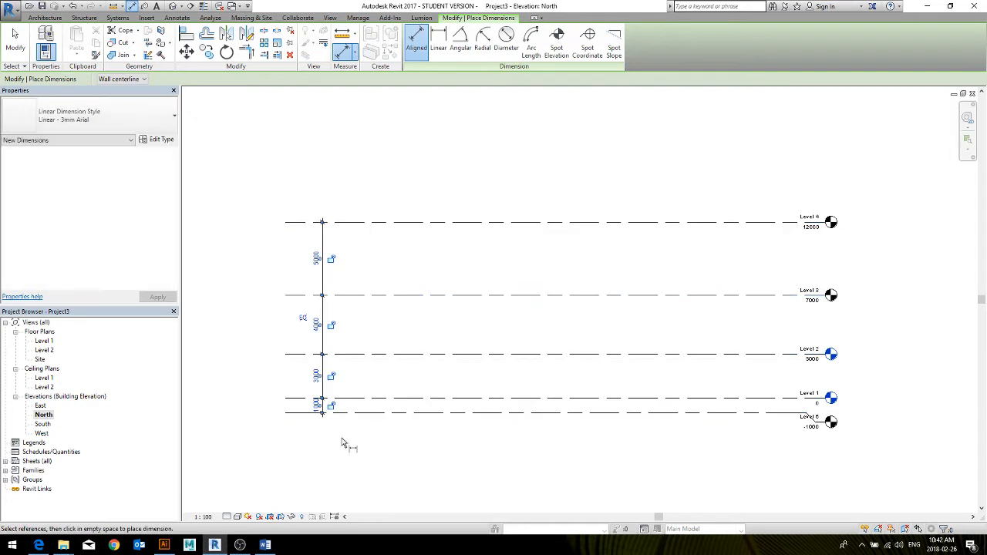
pyautogui.press('Escape')
pyautogui.press('Escape')
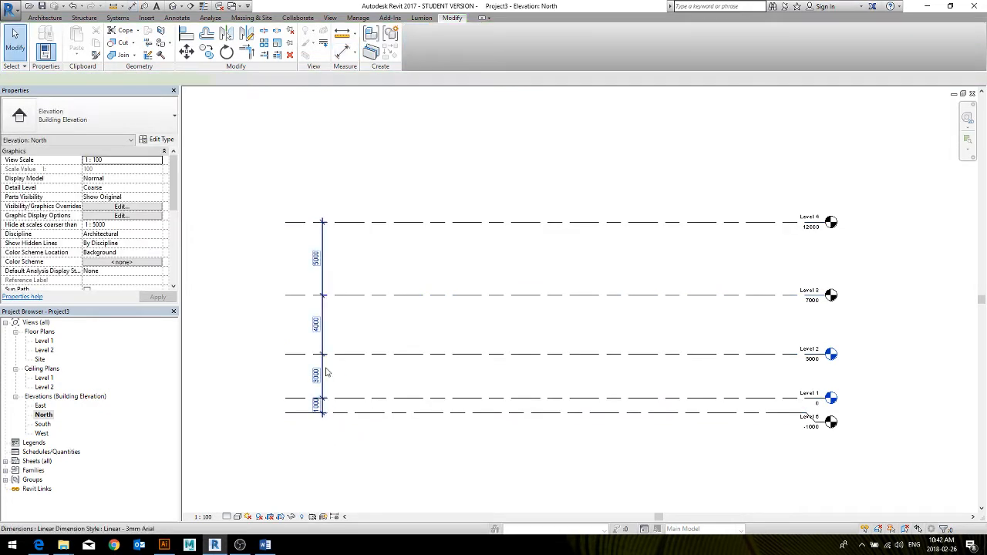
# Lock the dimension between Level 2 and Level 3 in the dimension string
pyautogui.click(326, 373)
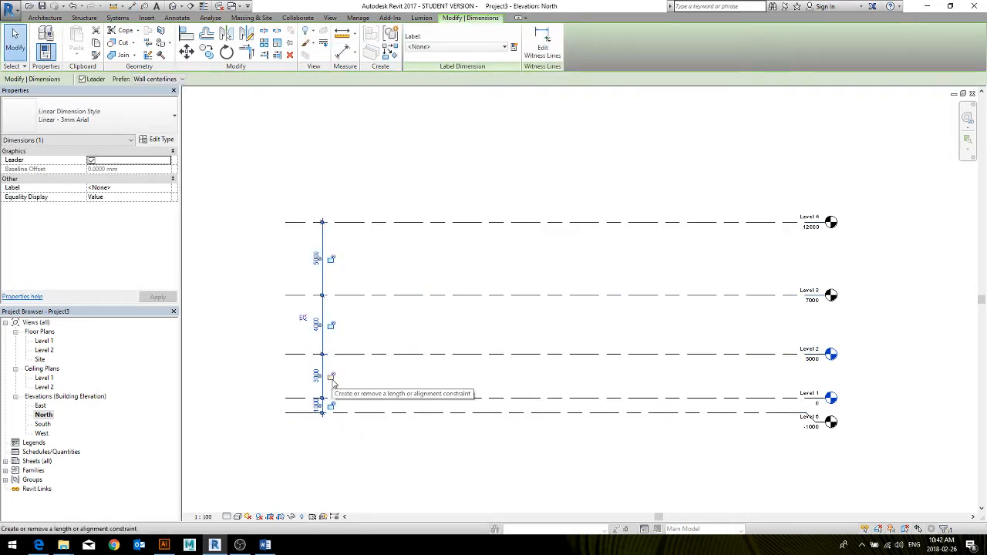
pyautogui.click(334, 328)
pyautogui.click(426, 330)
# Try moving Level 3 up and down together with the locked Level 2, and undo the moves
pyautogui.moveTo(446, 296); pyautogui.dragTo(454, 262)
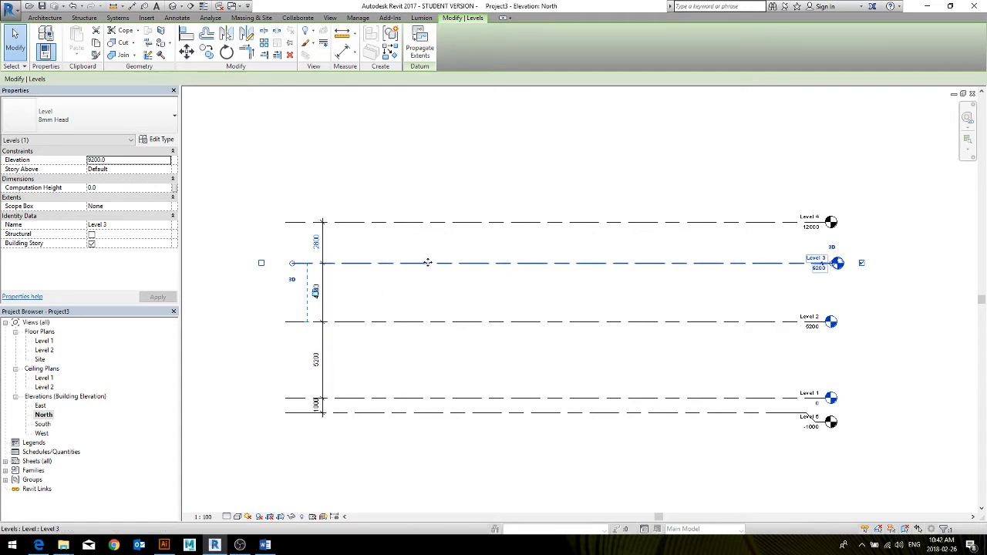
pyautogui.moveTo(428, 263); pyautogui.dragTo(424, 292)
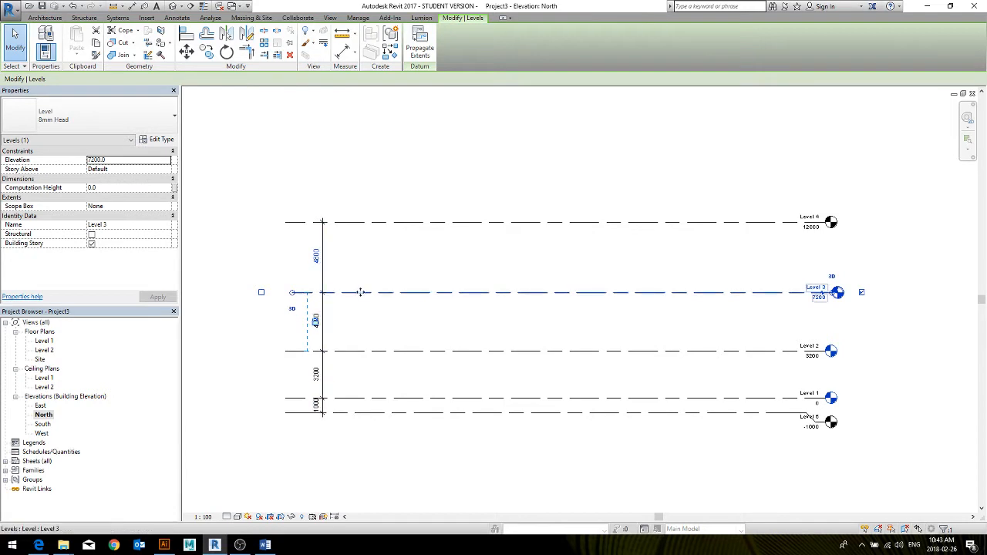
pyautogui.moveTo(360, 292); pyautogui.dragTo(388, 284)
pyautogui.click(398, 276)
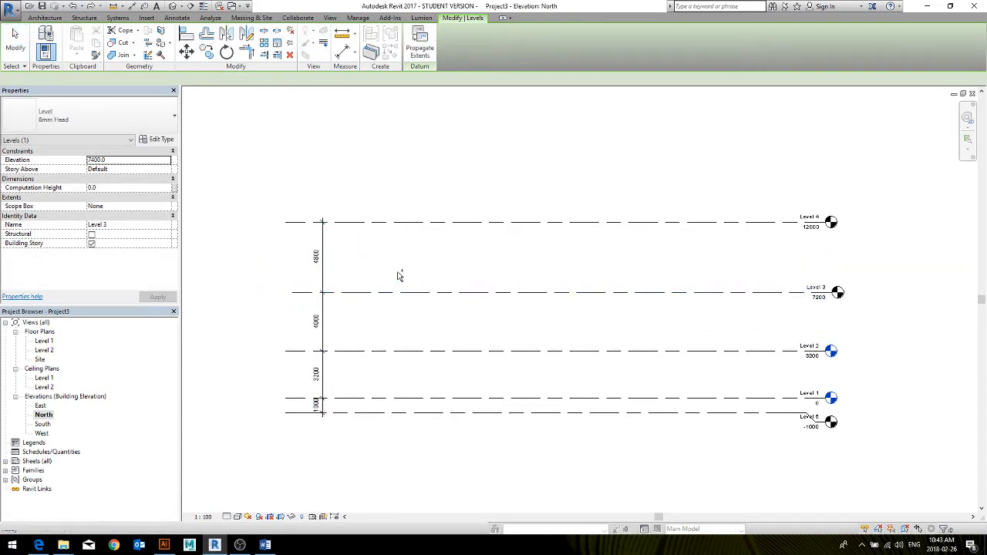
pyautogui.hotkey('ctrl', 'z')
pyautogui.hotkey('ctrl', 'z')
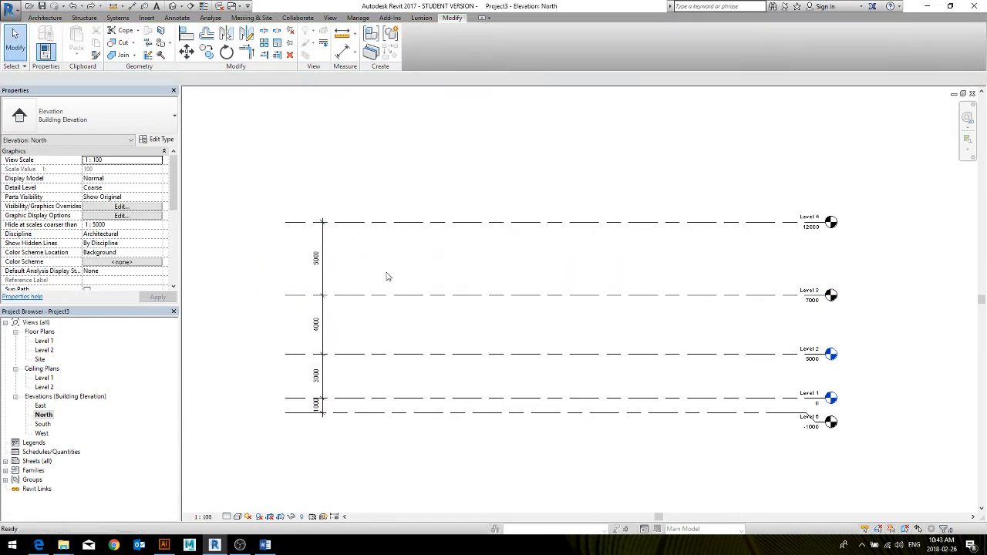
# Lock the dimension between Level 3 and Level 4 in the dimension string
pyautogui.click(321, 324)
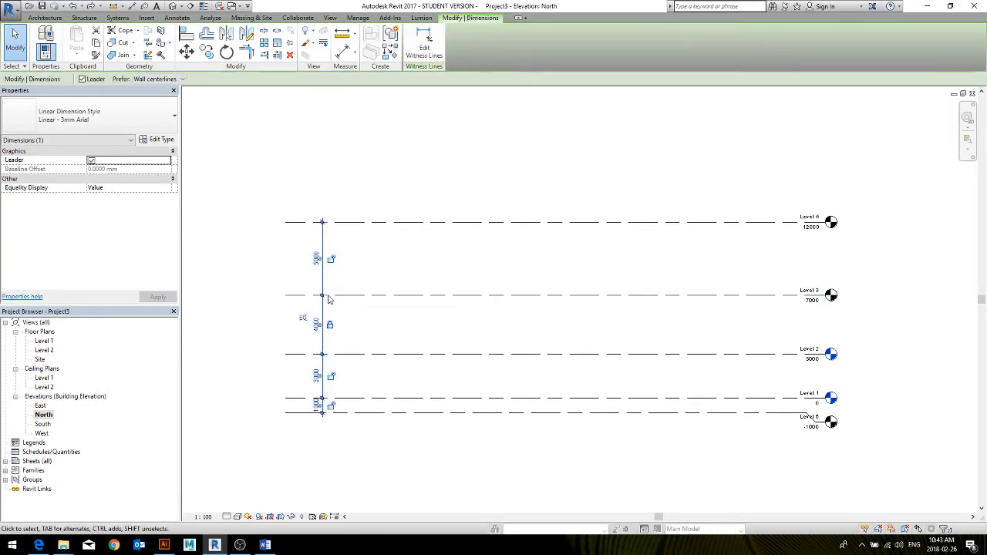
pyautogui.click(331, 259)
# Try moving the locked Levels 2, 3 and 4 together up and back down, and undo the moves
pyautogui.moveTo(356, 302); pyautogui.dragTo(355, 246)
pyautogui.moveTo(375, 300); pyautogui.dragTo(384, 346)
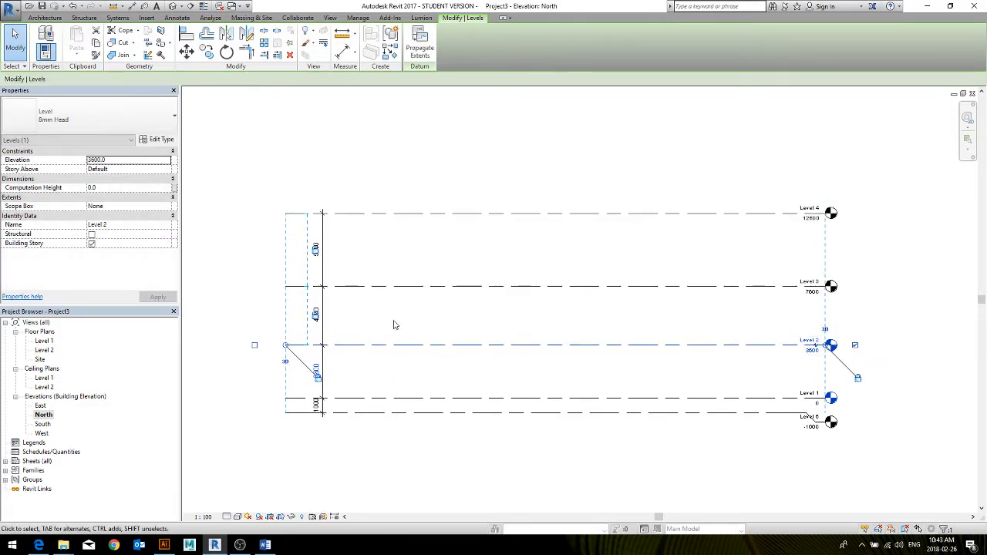
pyautogui.click(399, 322)
pyautogui.hotkey('ctrl', 'z')
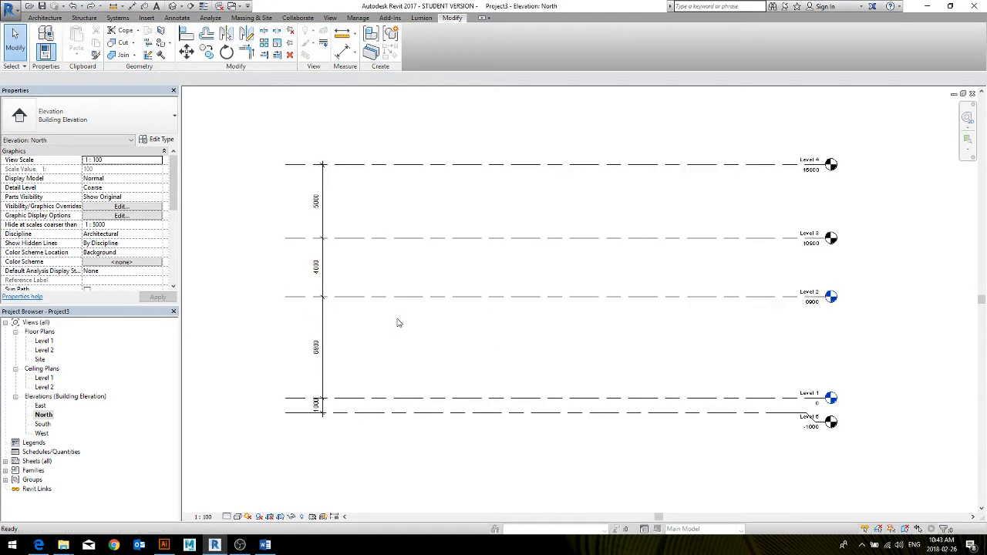
pyautogui.hotkey('ctrl', 'z')
pyautogui.hotkey('ctrl', 'z')
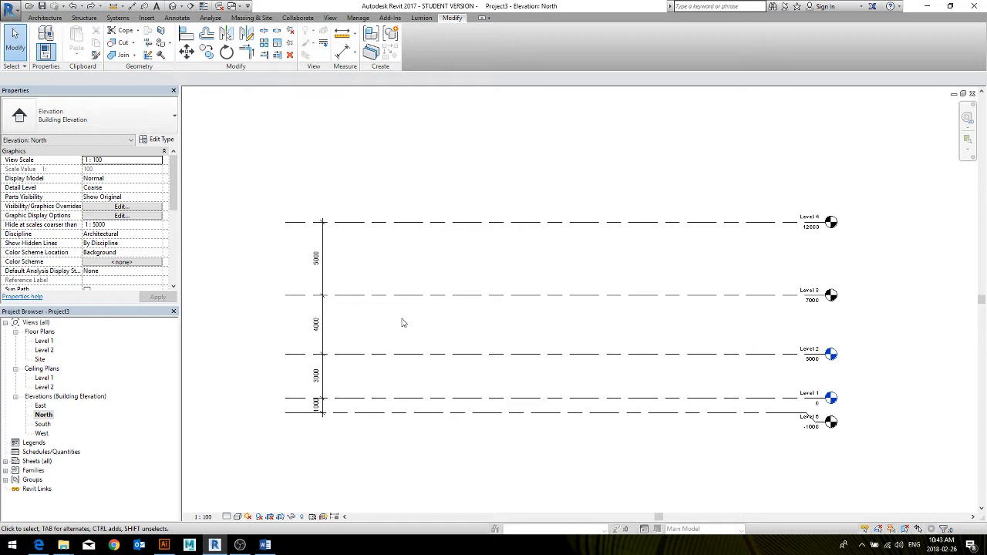
pyautogui.click(414, 354)
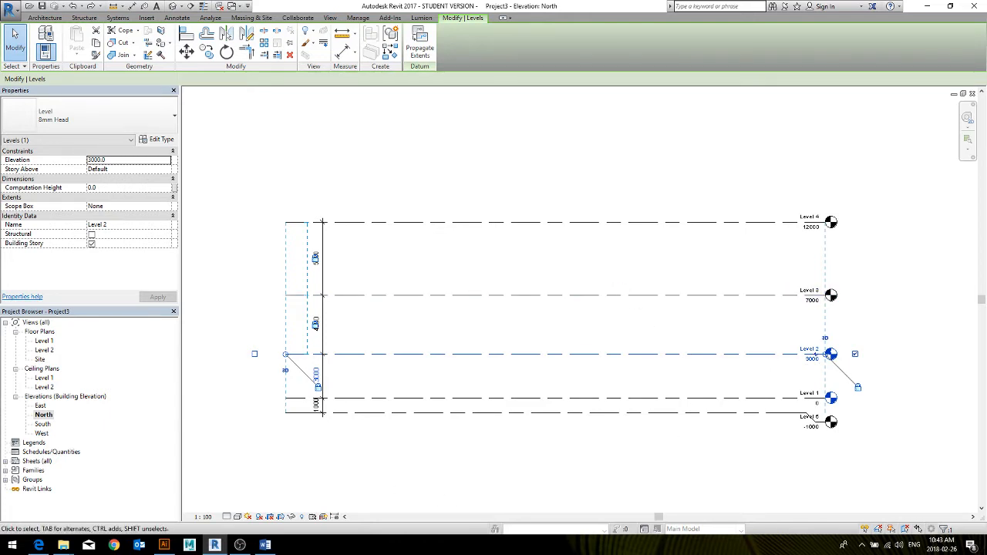
pyautogui.hotkey('alt', 'Tab')
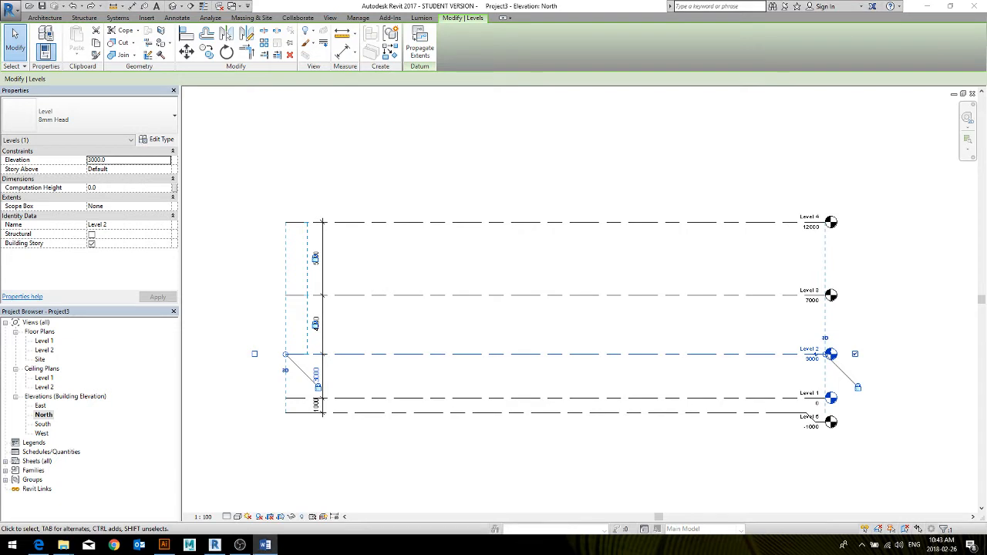
pyautogui.hotkey('alt', 'Tab')
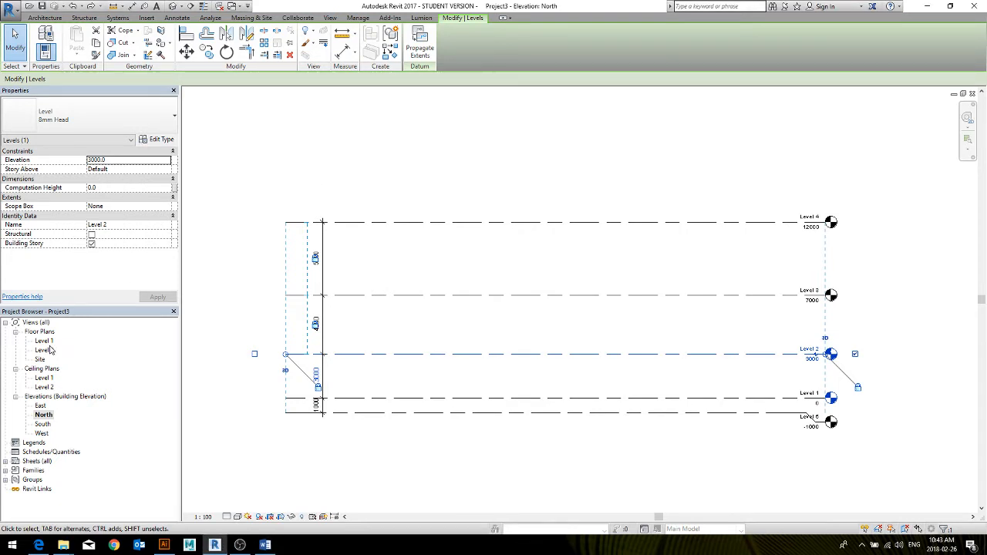
pyautogui.click(601, 148)
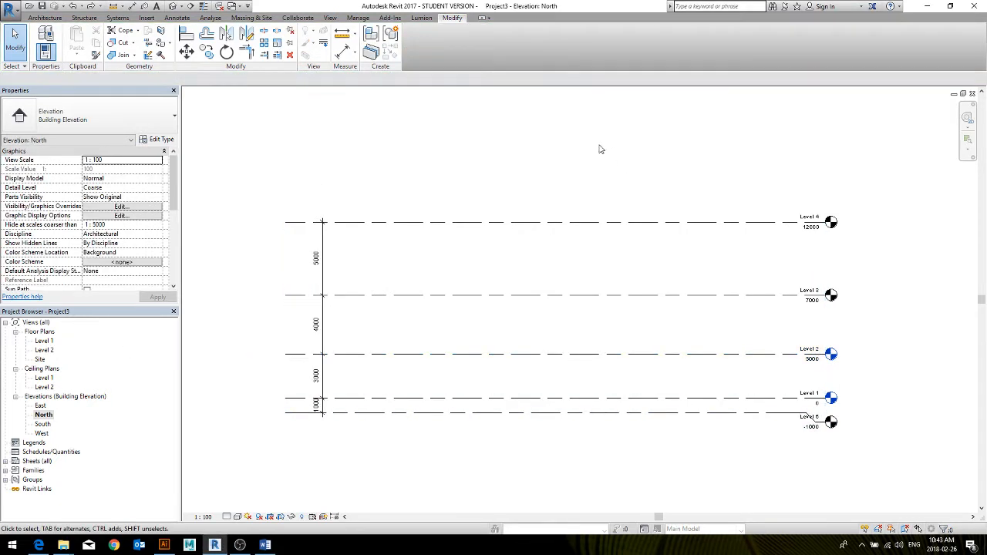
# Open the Level 1 floor plan and draw a vertical grid line between the west elevation marker and the centre of the plan
pyautogui.doubleClick(48, 341)
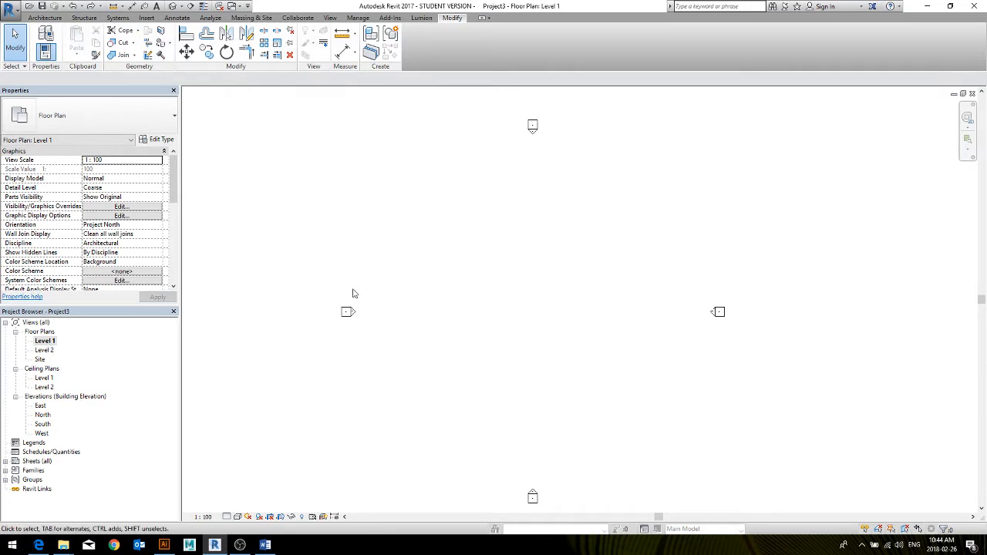
pyautogui.click(45, 17)
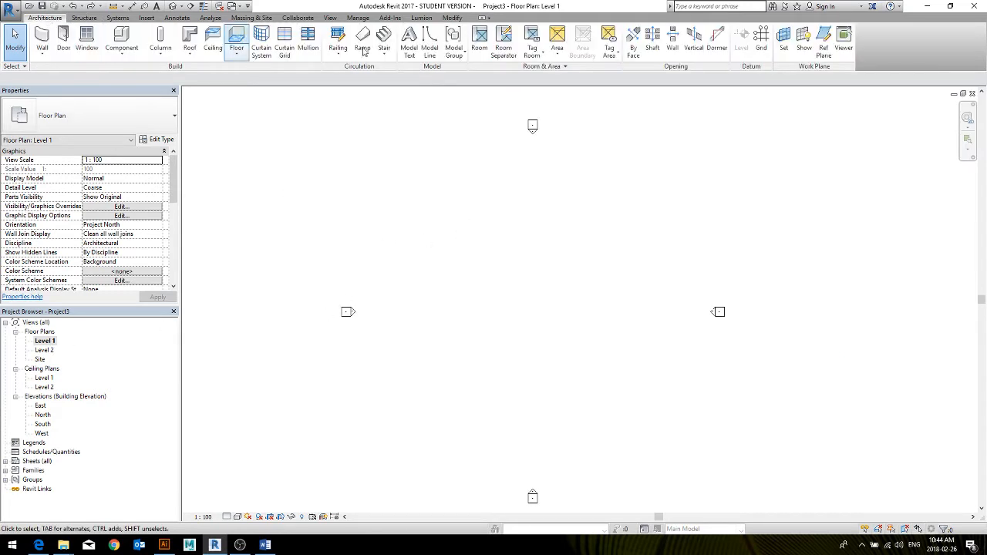
pyautogui.click(761, 39)
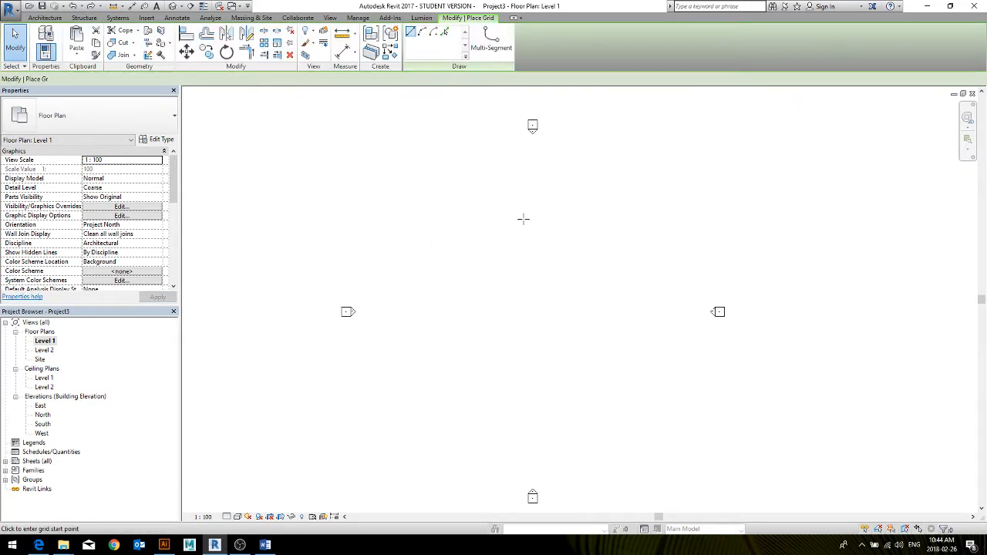
pyautogui.click(424, 175)
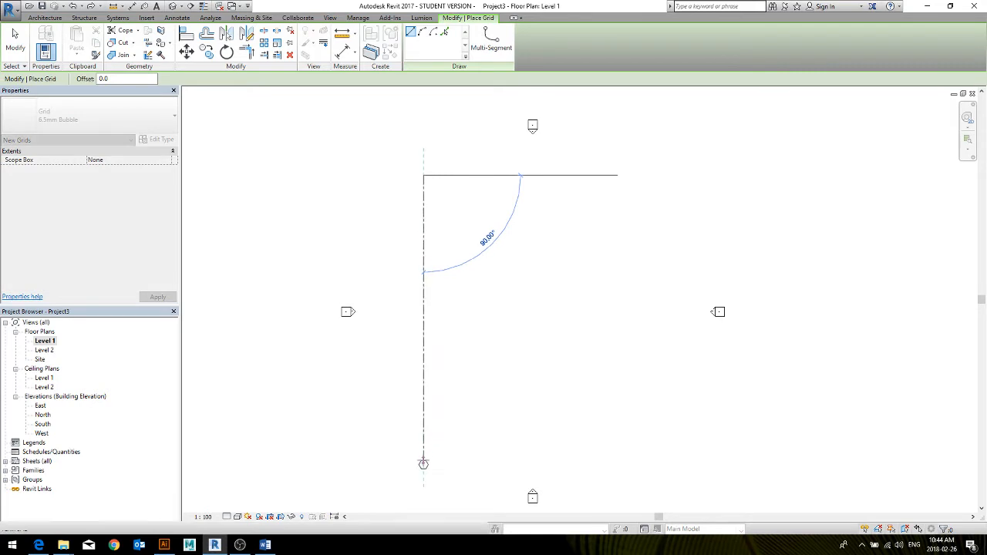
pyautogui.click(423, 461)
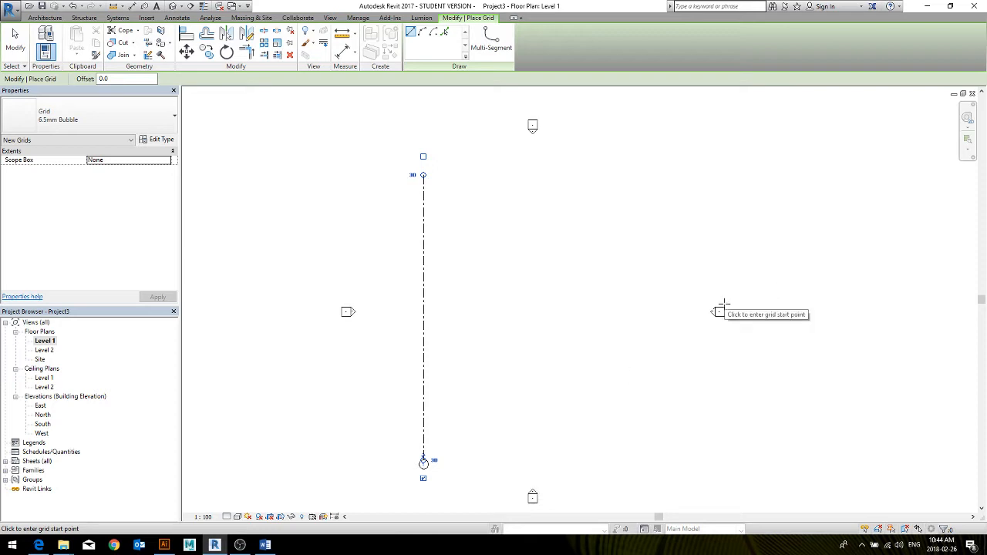
pyautogui.press('Escape')
pyautogui.press('Escape')
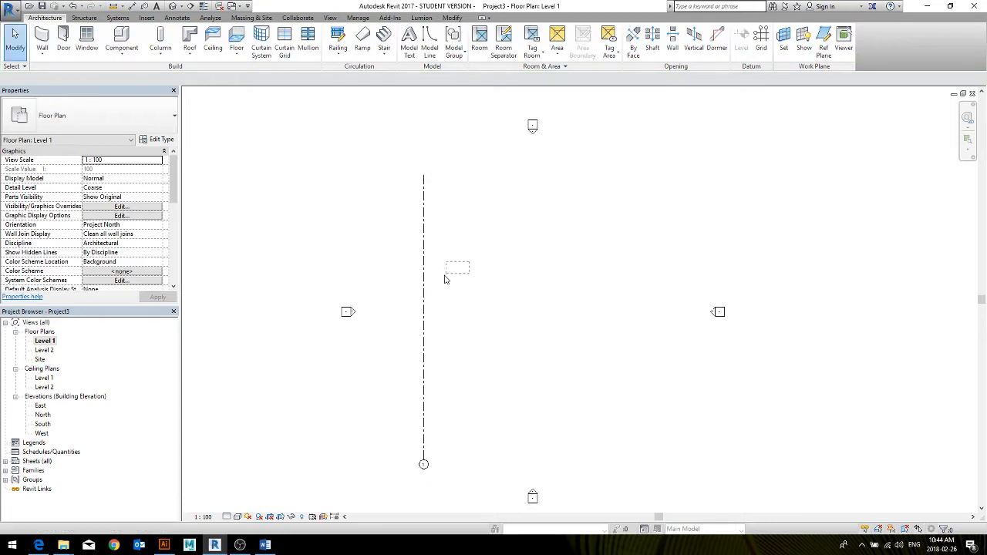
# Move the vertical grid line slightly toward the centre of the plan and delete it
pyautogui.click(423, 299)
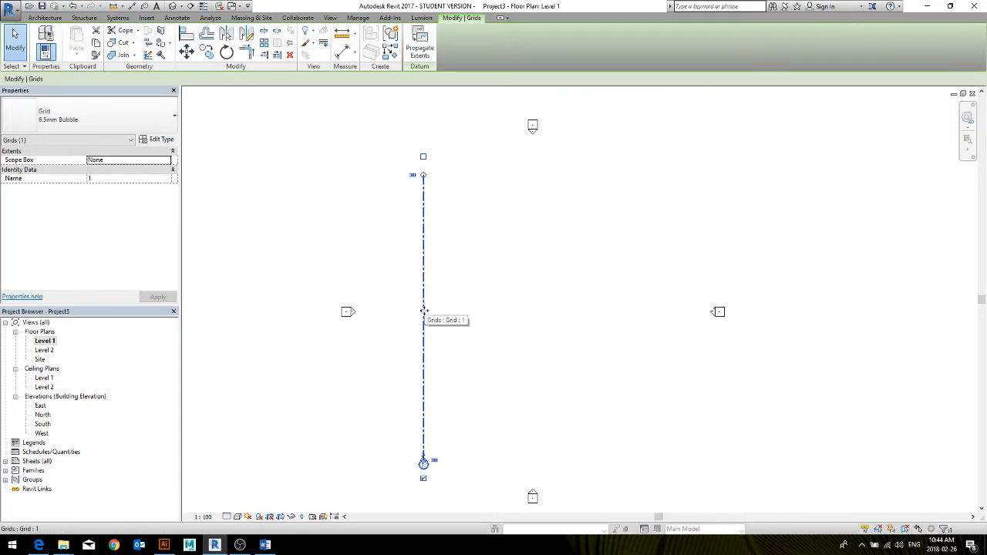
pyautogui.click(484, 239)
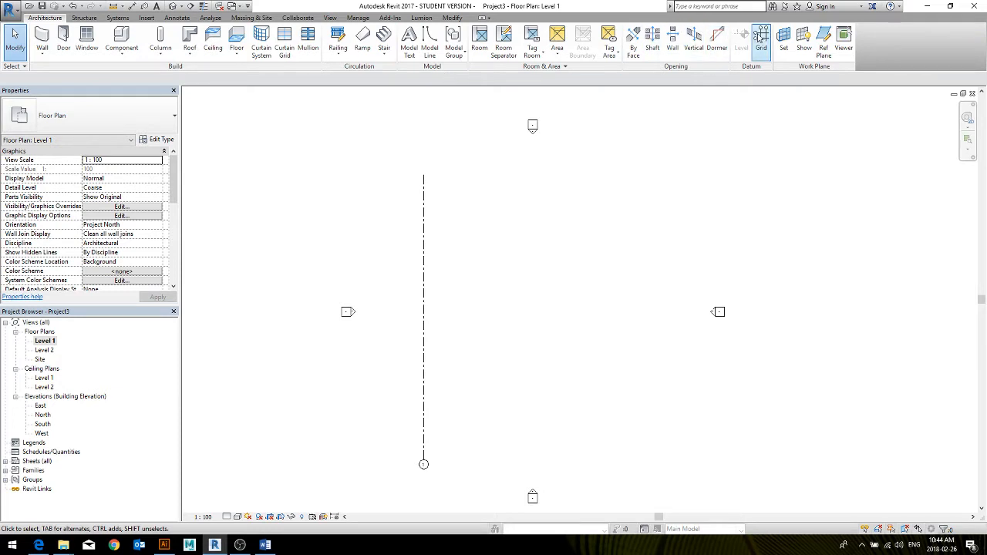
pyautogui.moveTo(467, 226); pyautogui.dragTo(410, 283)
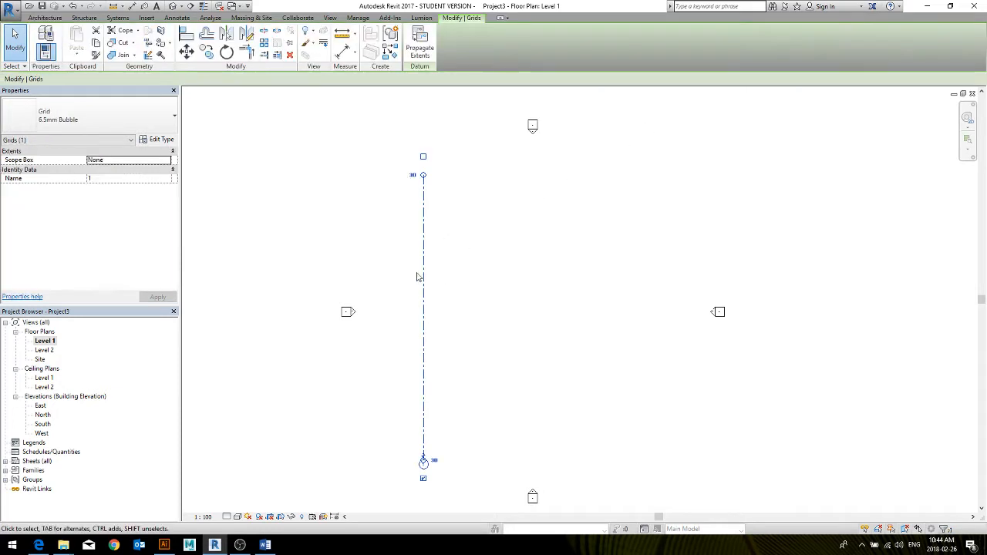
pyautogui.moveTo(424, 241); pyautogui.dragTo(436, 249)
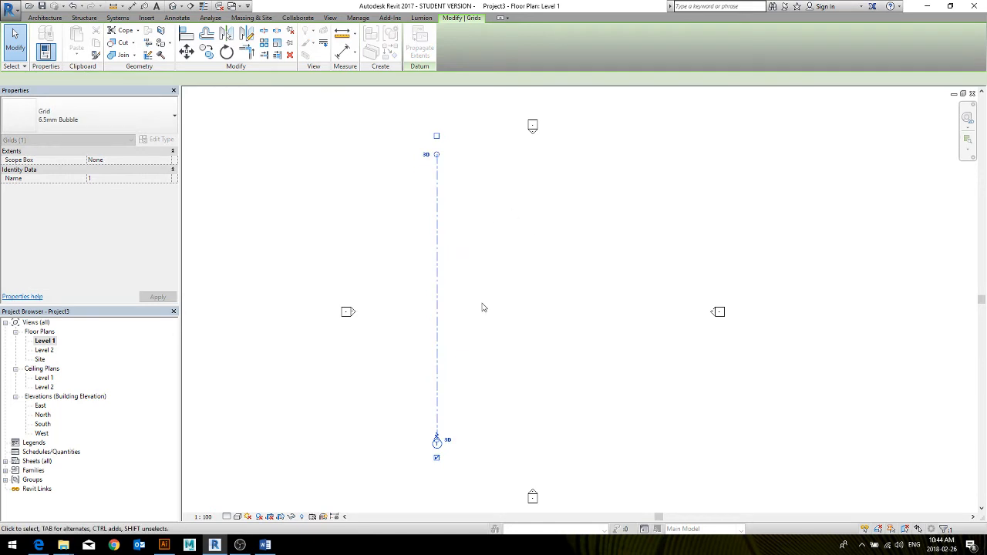
pyautogui.moveTo(507, 282); pyautogui.dragTo(420, 352)
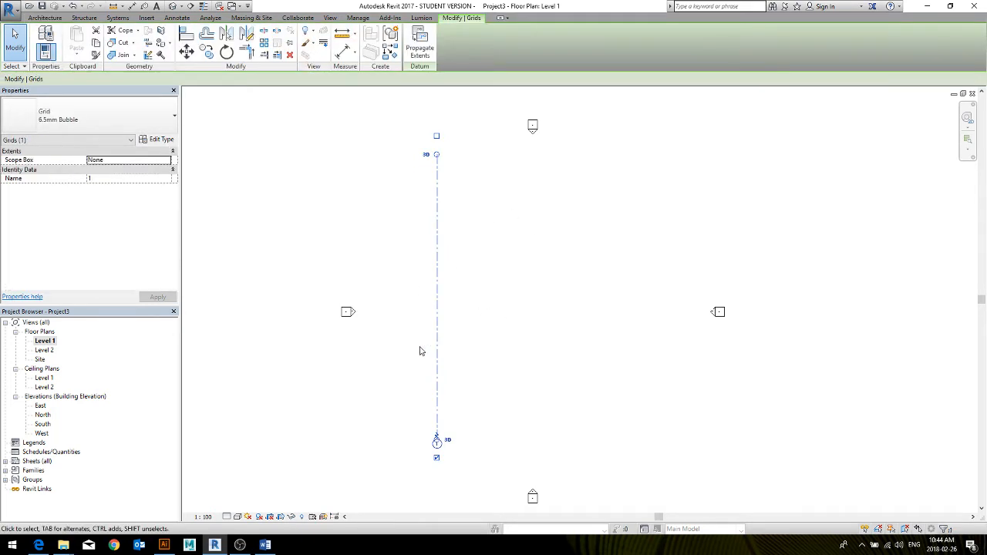
pyautogui.press('Delete')
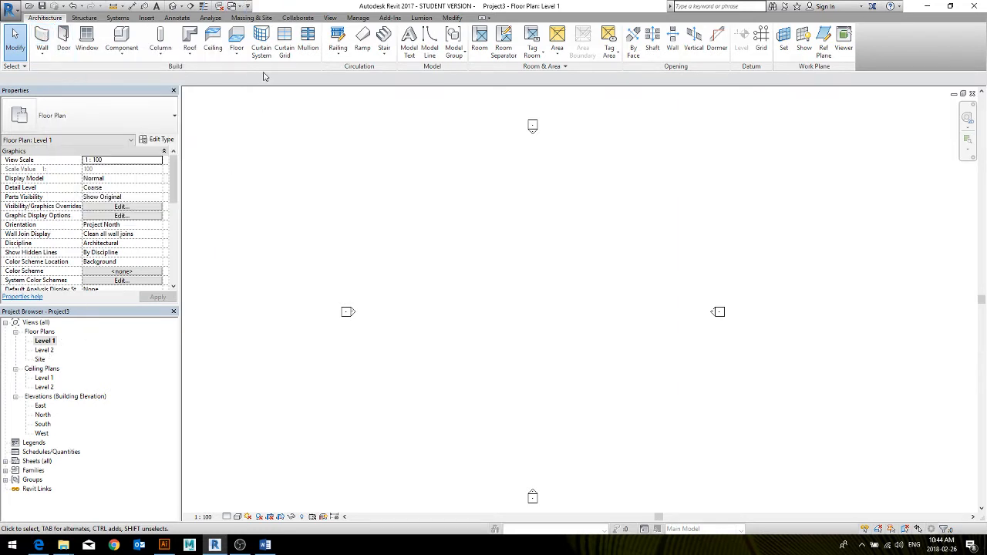
# Start creating new floor plan views and go through Levels 3, 4 and 5 in the level list
pyautogui.click(330, 17)
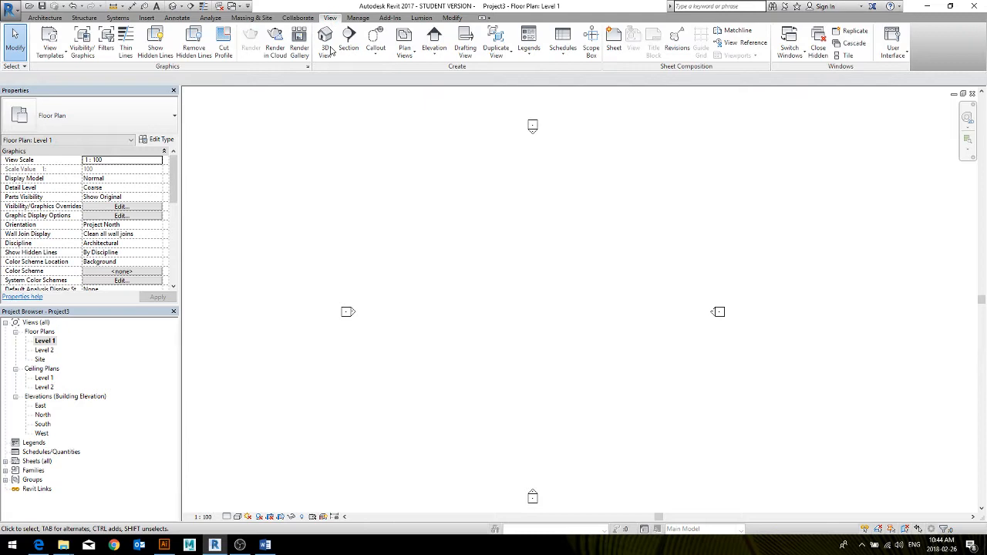
pyautogui.click(404, 48)
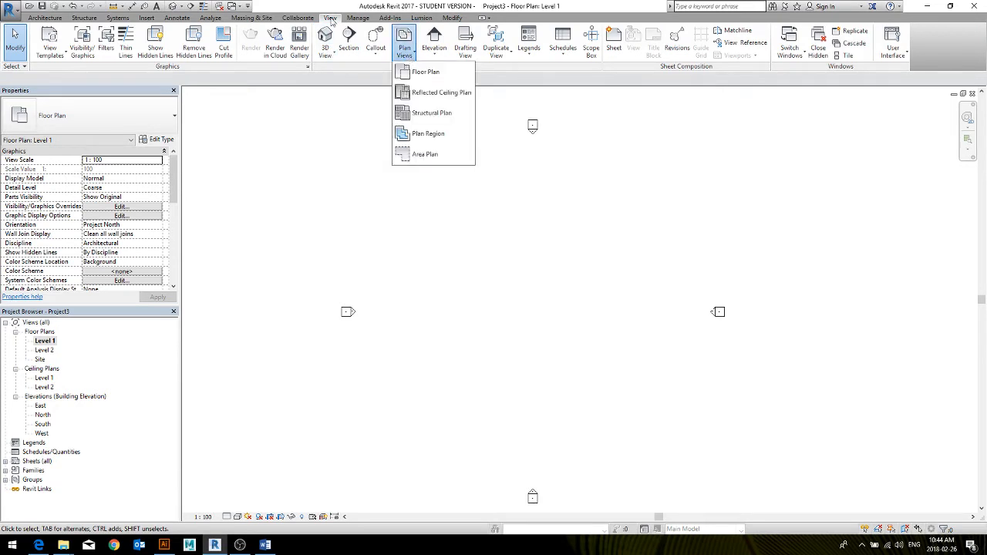
pyautogui.click(422, 72)
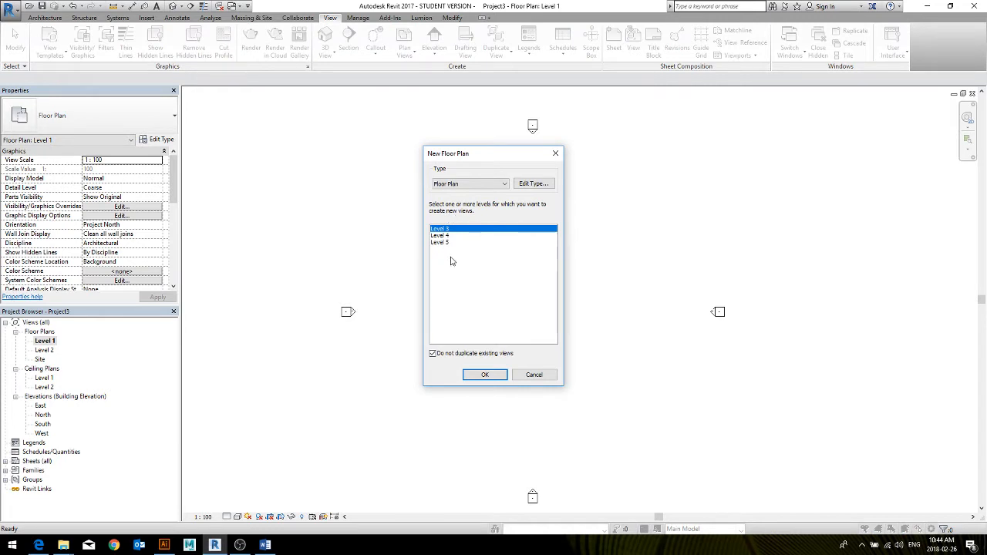
pyautogui.click(438, 237)
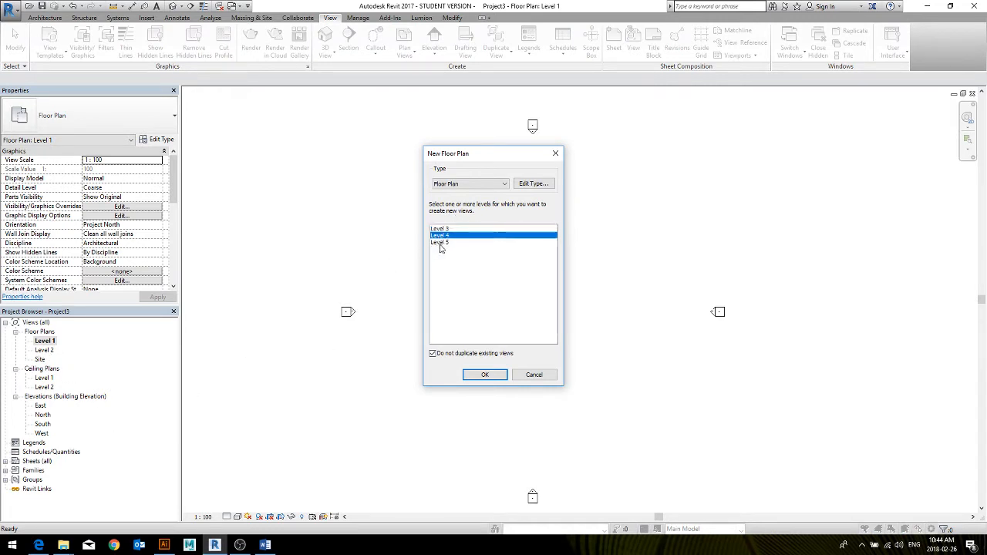
pyautogui.click(440, 243)
pyautogui.click(445, 228)
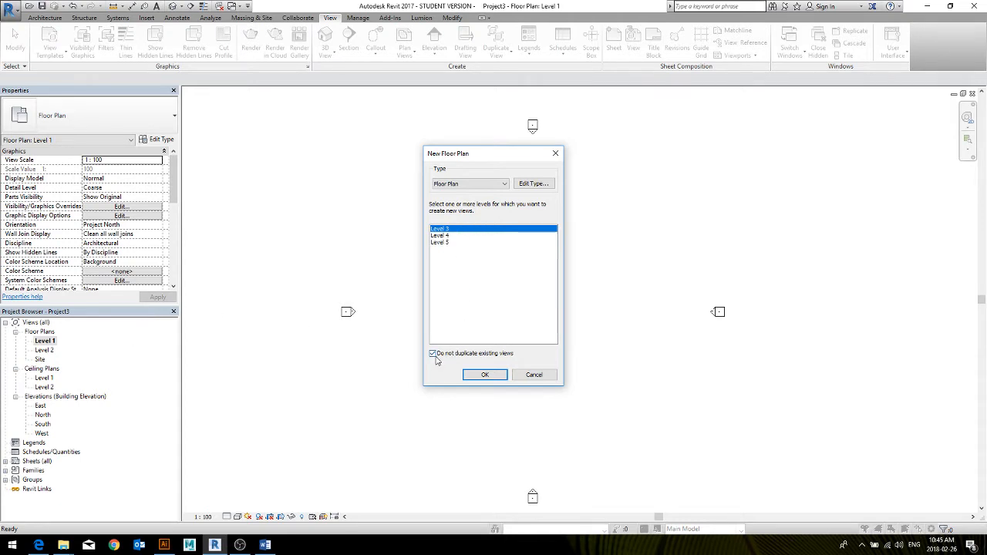
# Allow duplicates of existing views, select Level 2 in the level list, and exclude duplicates again
pyautogui.click(432, 355)
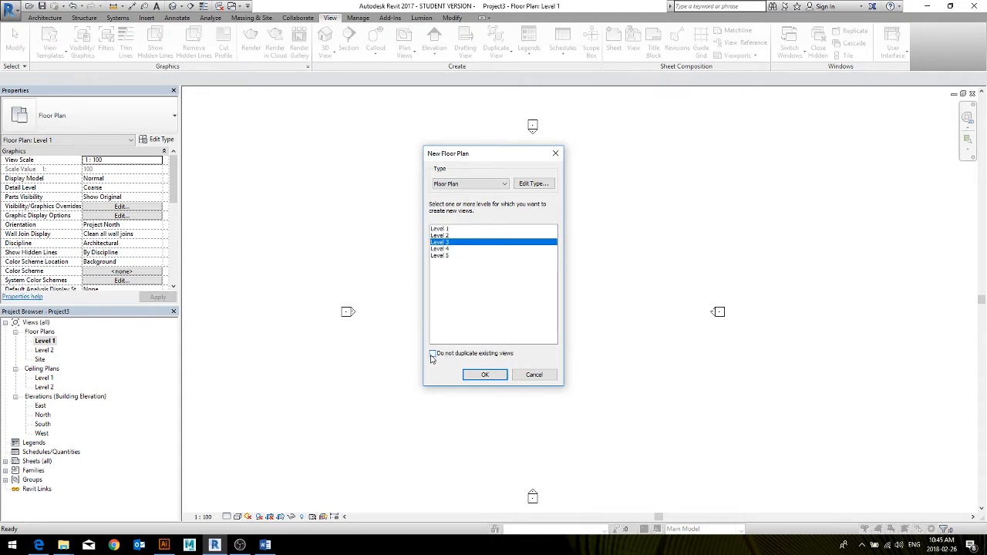
pyautogui.click(445, 235)
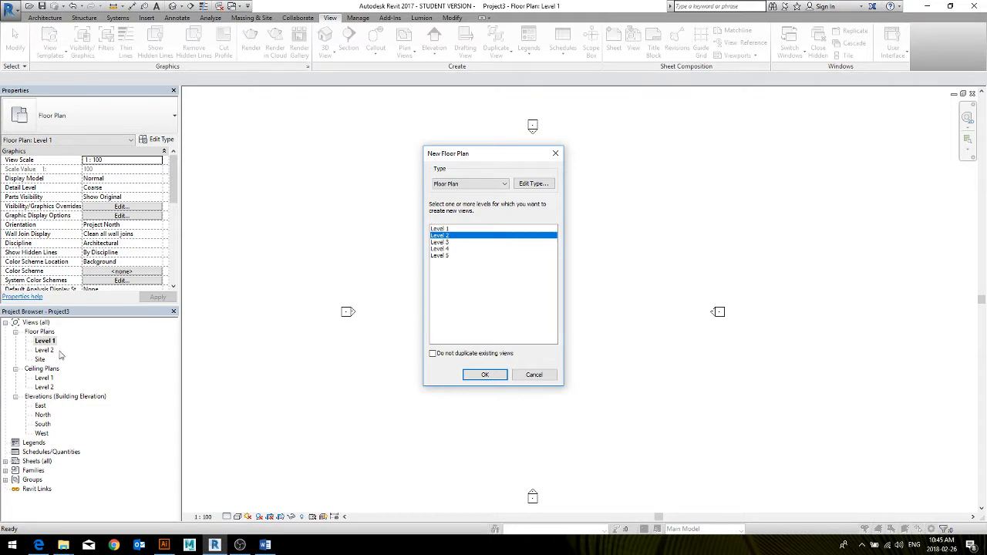
pyautogui.click(432, 353)
# Select Level 3, Level 4 and Level 5 together and create their floor plan views
pyautogui.click(441, 229)
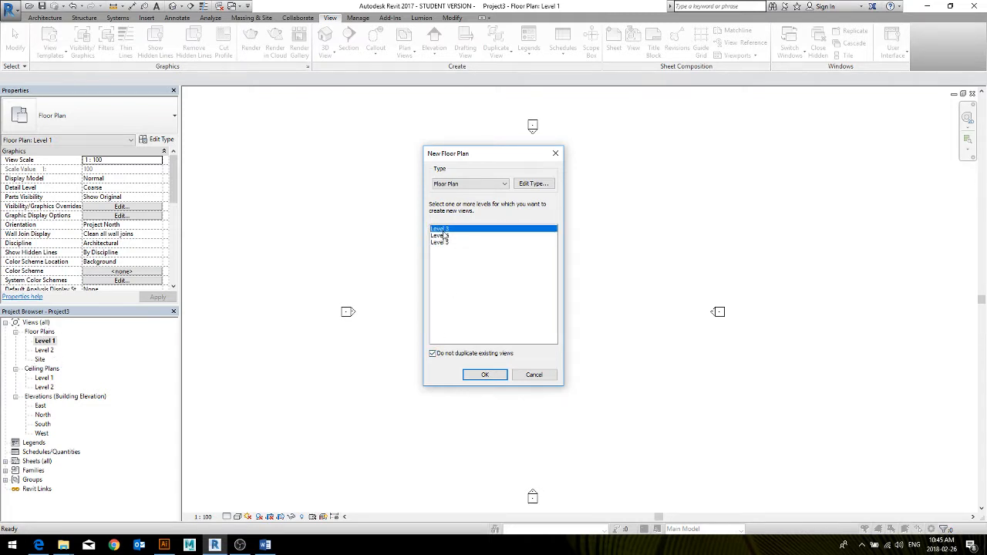
pyautogui.keyDown('shift'); pyautogui.click(443, 235); pyautogui.keyUp('shift')
pyautogui.keyDown('shift'); pyautogui.click(445, 243); pyautogui.keyUp('shift')
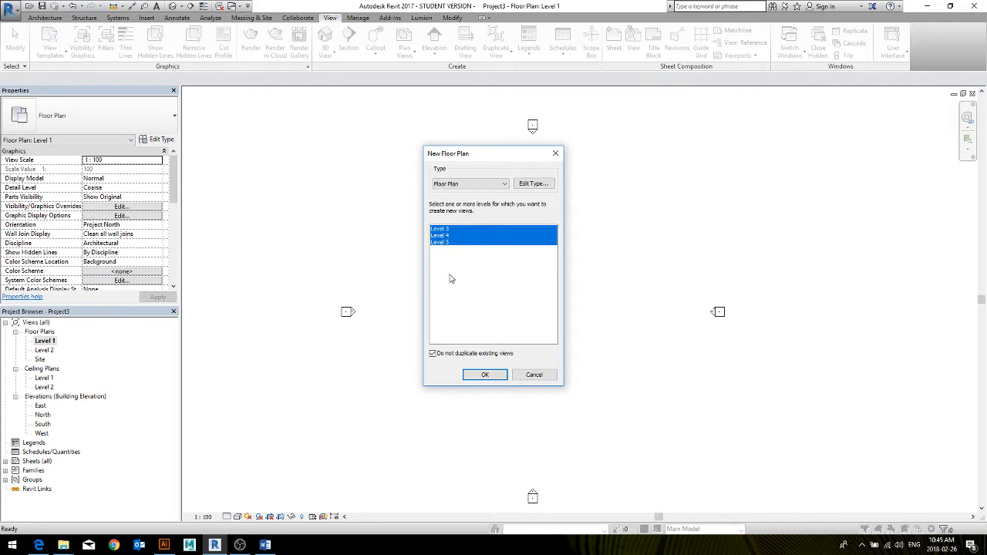
pyautogui.click(484, 375)
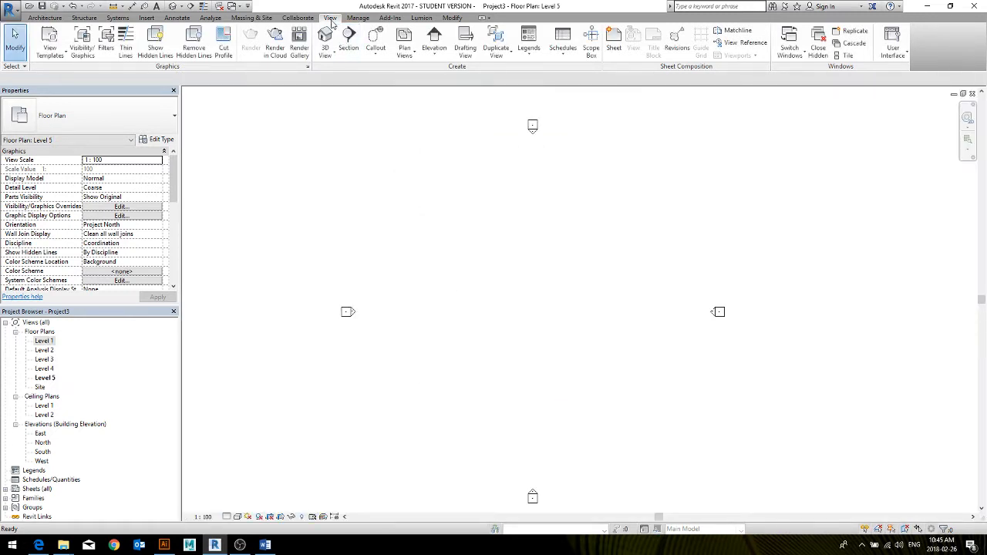
# Check the new floor plan dialog for levels that still lack a floor plan view, and close it
pyautogui.click(404, 50)
pyautogui.click(421, 69)
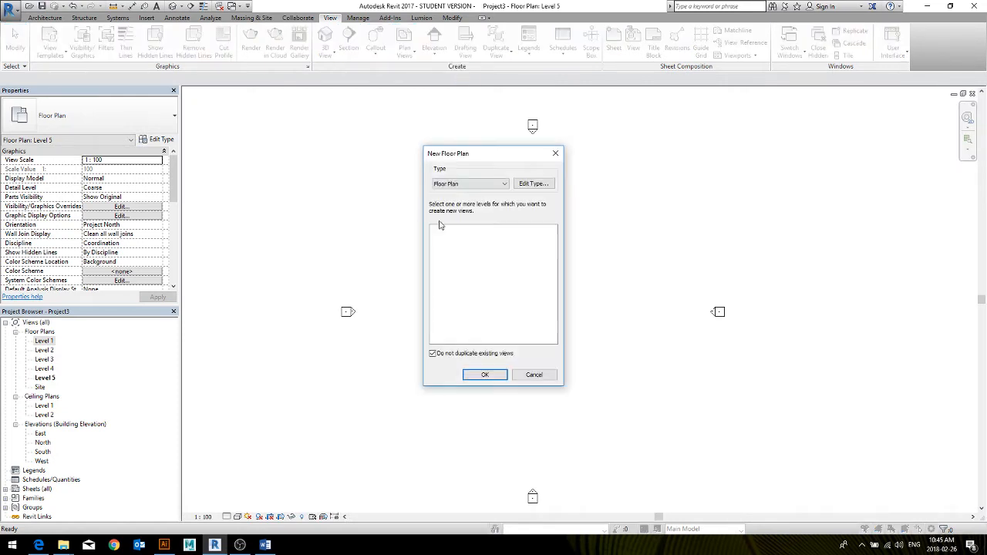
pyautogui.click(498, 374)
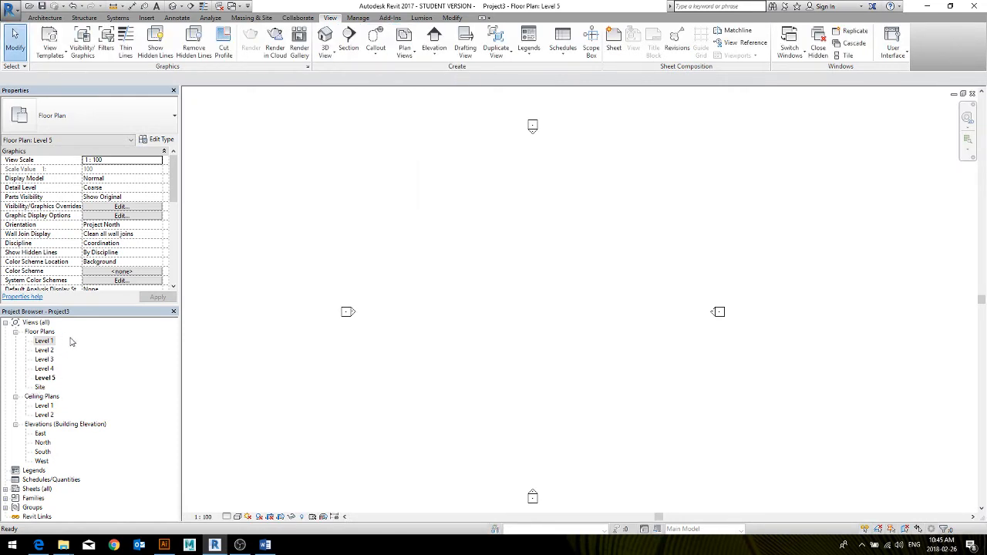
# Go through the Level 2 to Level 5 floor plans in the project browser and open the Level 1 floor plan
pyautogui.click(41, 351)
pyautogui.click(42, 361)
pyautogui.click(44, 370)
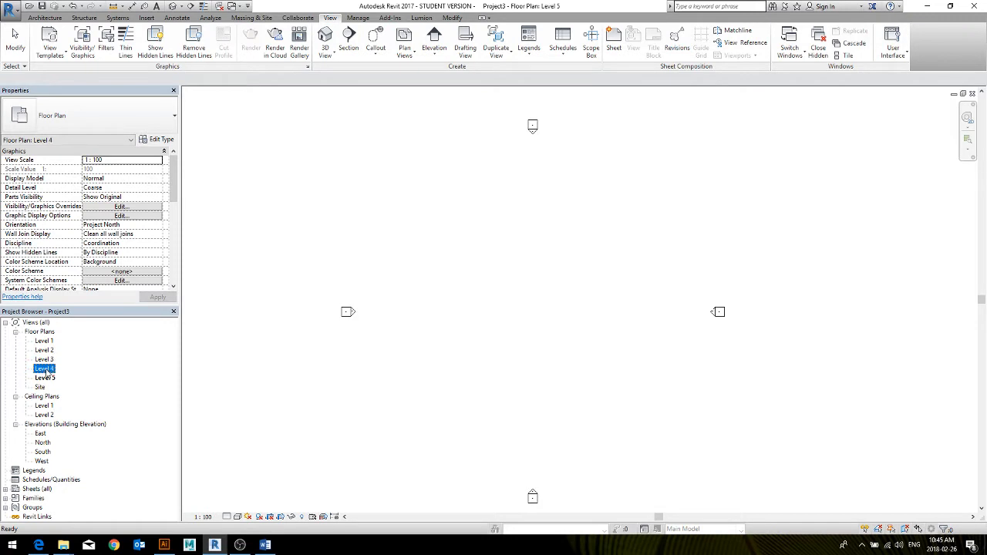
pyautogui.click(47, 379)
pyautogui.doubleClick(44, 341)
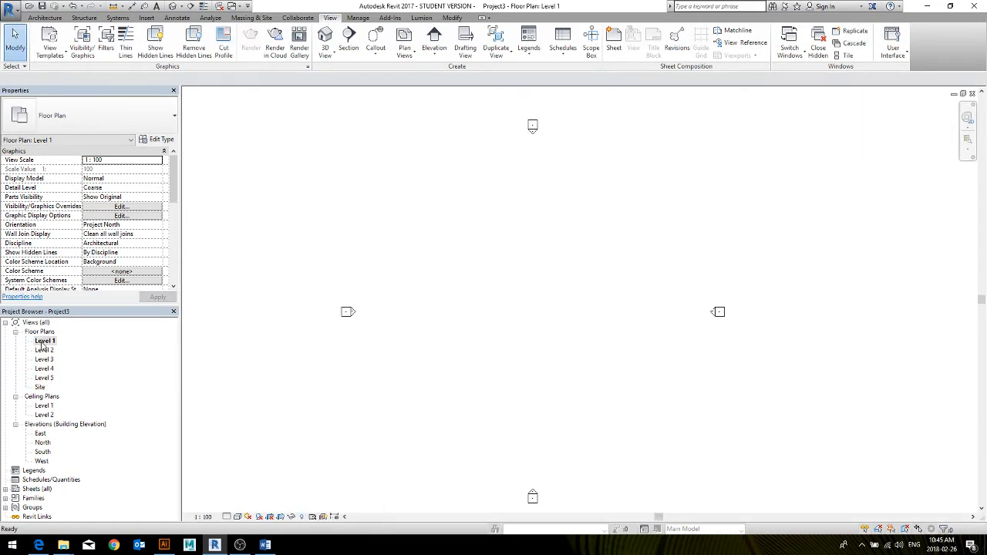
# Start an architectural wall with its height up to Level 2, keeping Wall Centerline as the location line and a 0.0 offset
pyautogui.click(44, 17)
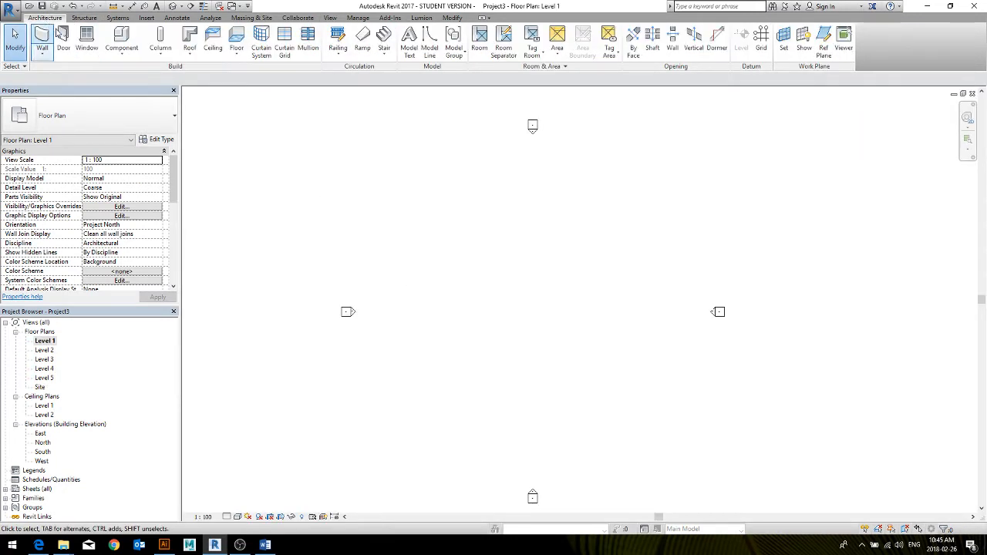
pyautogui.click(42, 43)
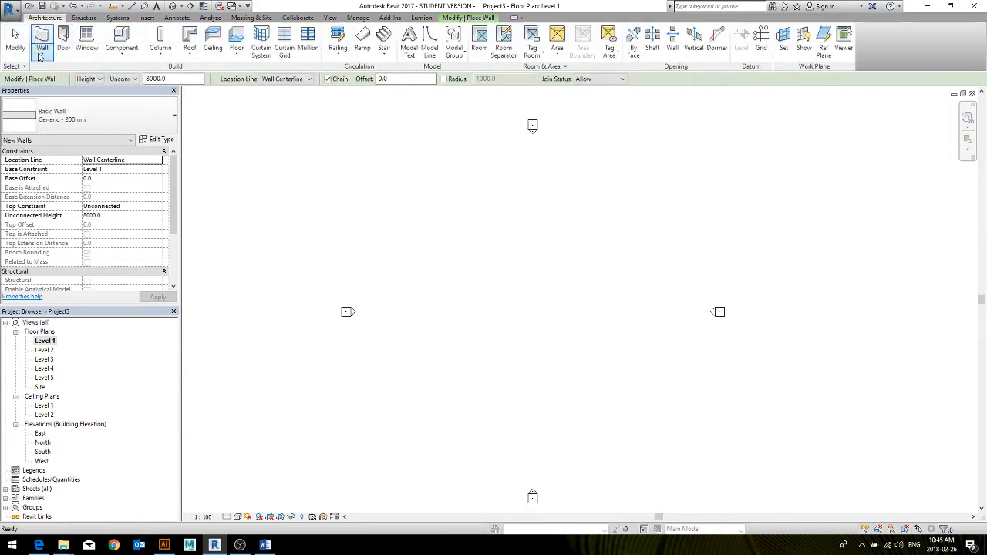
pyautogui.click(40, 55)
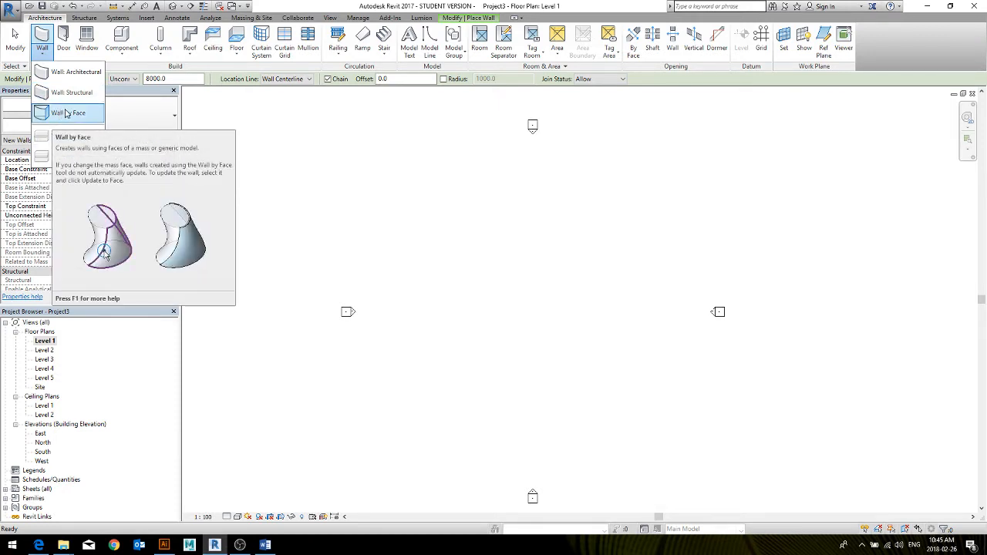
pyautogui.click(75, 72)
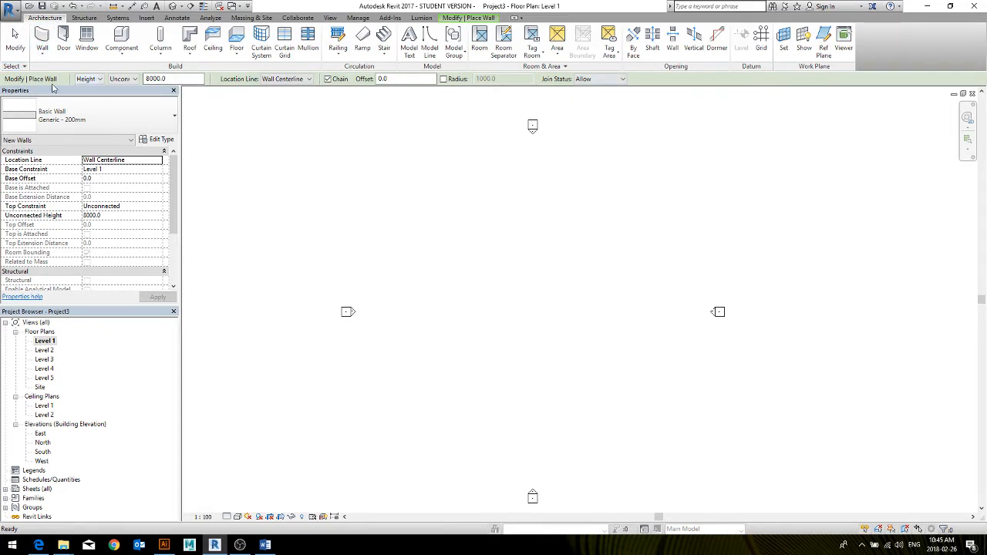
pyautogui.moveTo(168, 79); pyautogui.dragTo(152, 80)
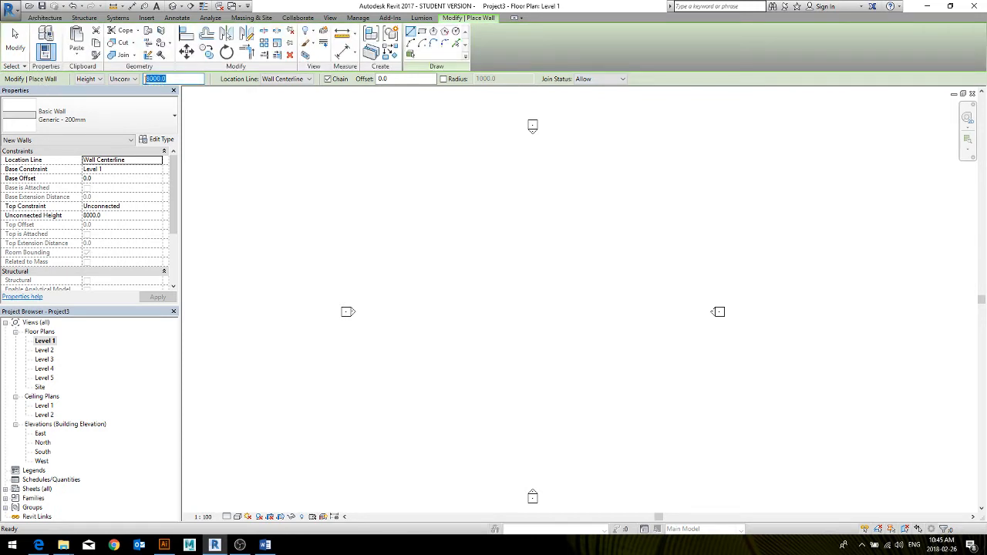
pyautogui.click(121, 80)
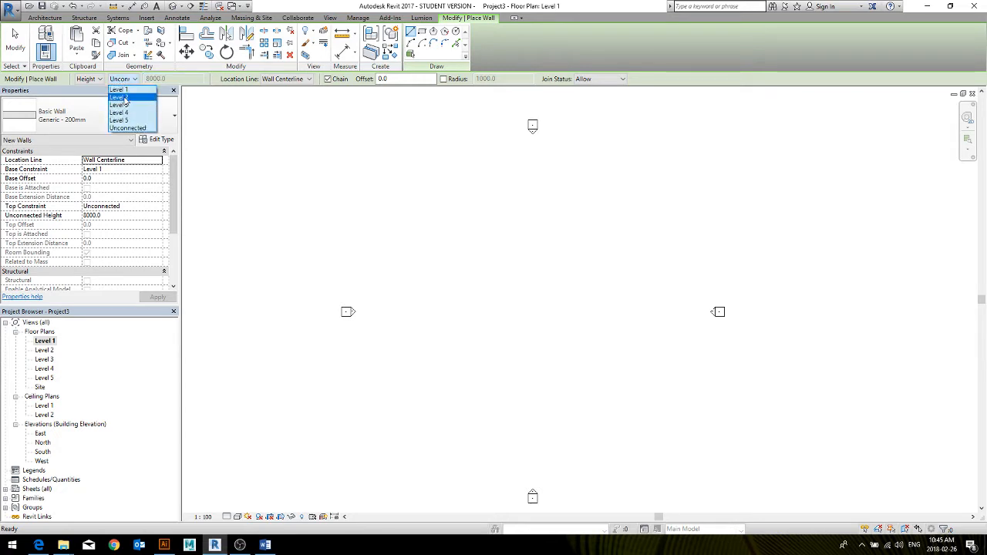
pyautogui.click(121, 97)
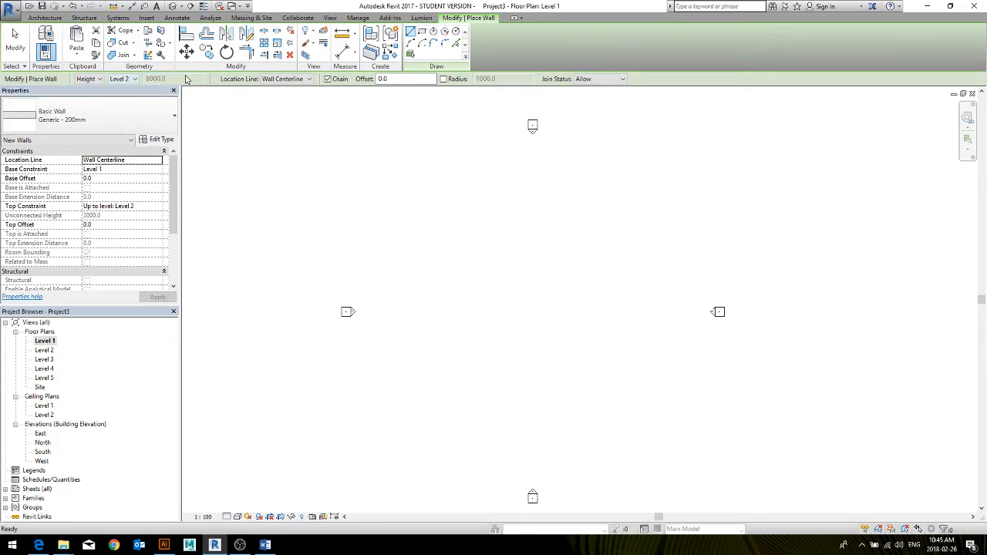
pyautogui.click(292, 79)
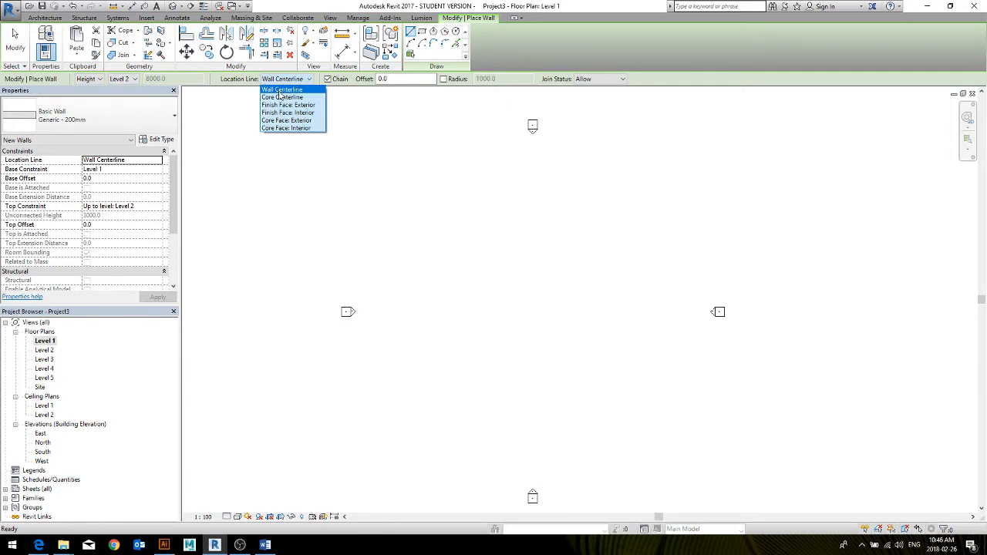
pyautogui.click(389, 81)
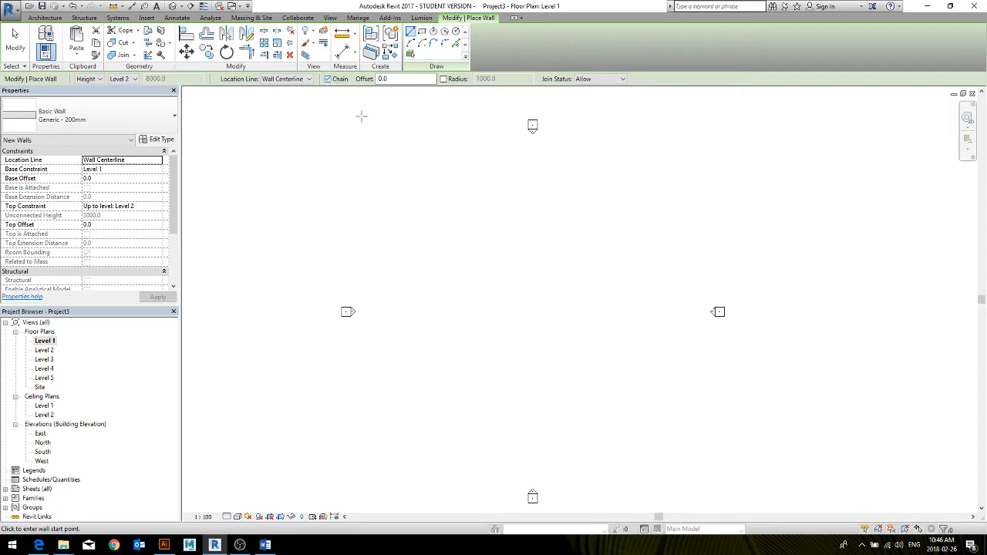
# Draw a chain of four connected walls between the elevation markers, beginning with a sloping wall about 23000 mm long and leaving the outline open
pyautogui.click(455, 206)
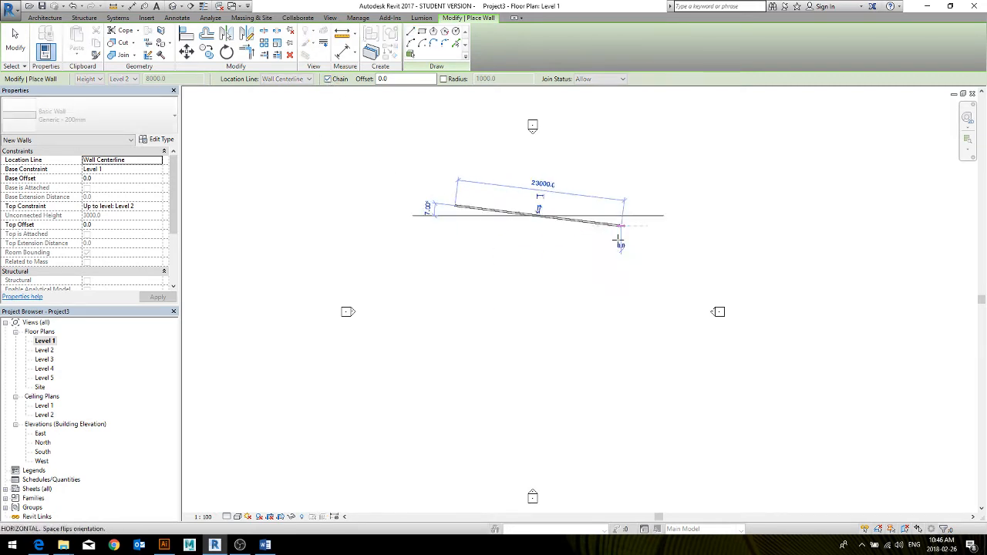
pyautogui.click(617, 226)
pyautogui.click(606, 271)
pyautogui.click(521, 244)
pyautogui.click(524, 243)
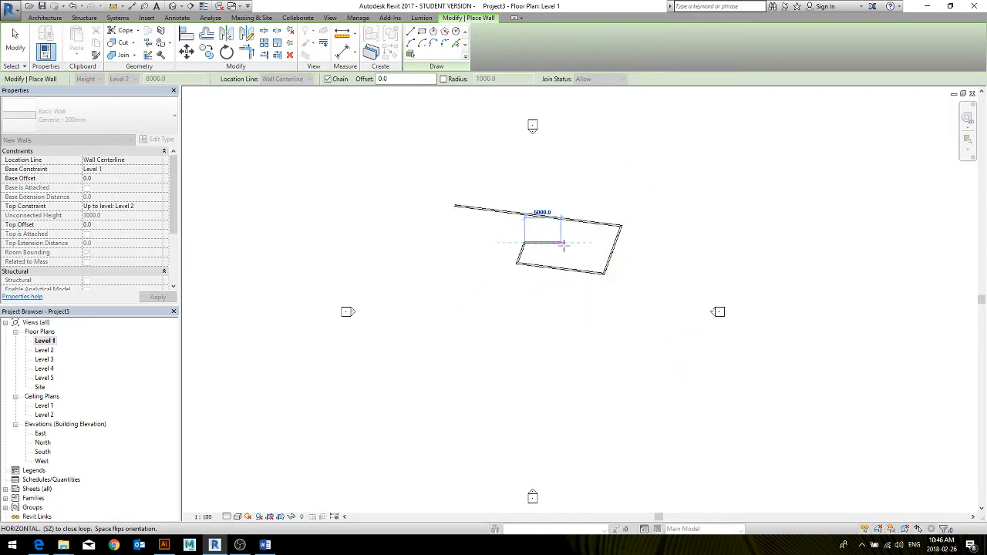
pyautogui.press('Escape')
pyautogui.press('Escape')
# Draw three separate, unconnected walls beside the open end of the wall outline with the Chain option turned off
pyautogui.scroll(4, 535, 243)
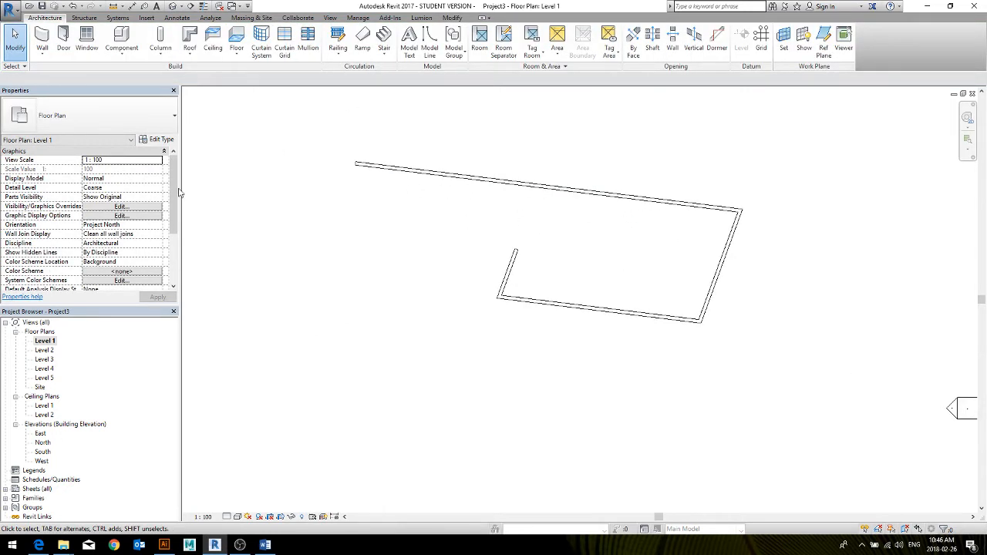
pyautogui.click(42, 39)
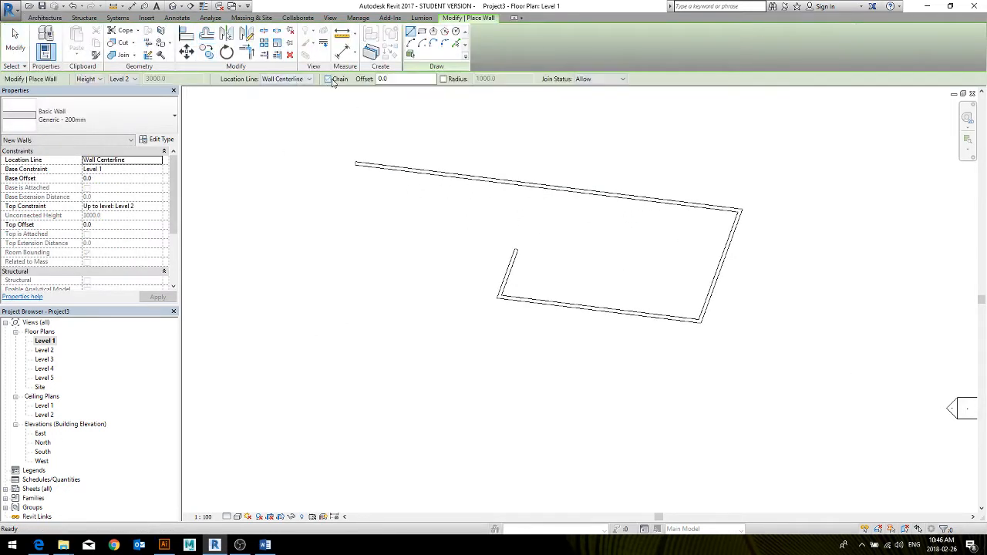
pyautogui.click(328, 79)
pyautogui.click(299, 253)
pyautogui.click(387, 226)
pyautogui.click(414, 275)
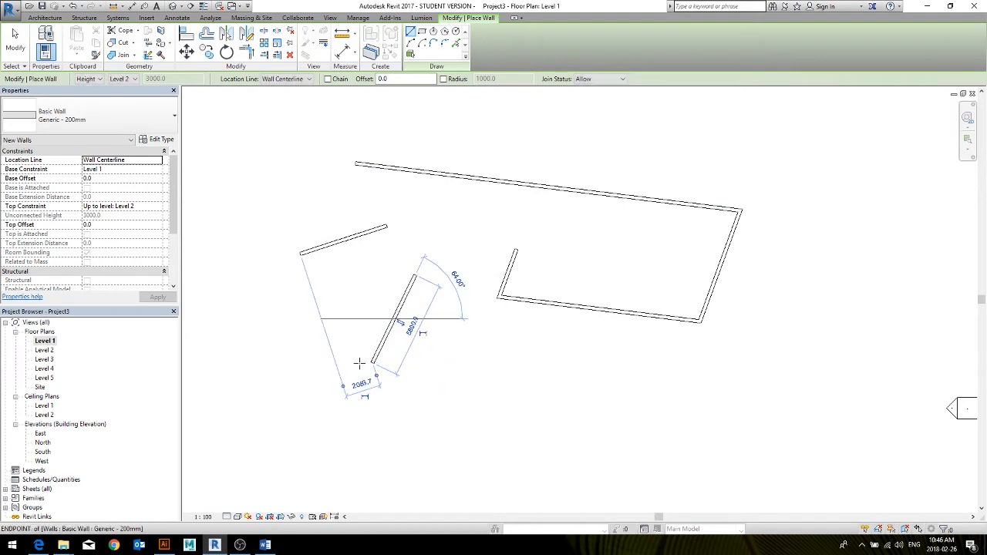
pyautogui.click(359, 363)
pyautogui.click(276, 301)
pyautogui.click(337, 310)
pyautogui.press('Escape')
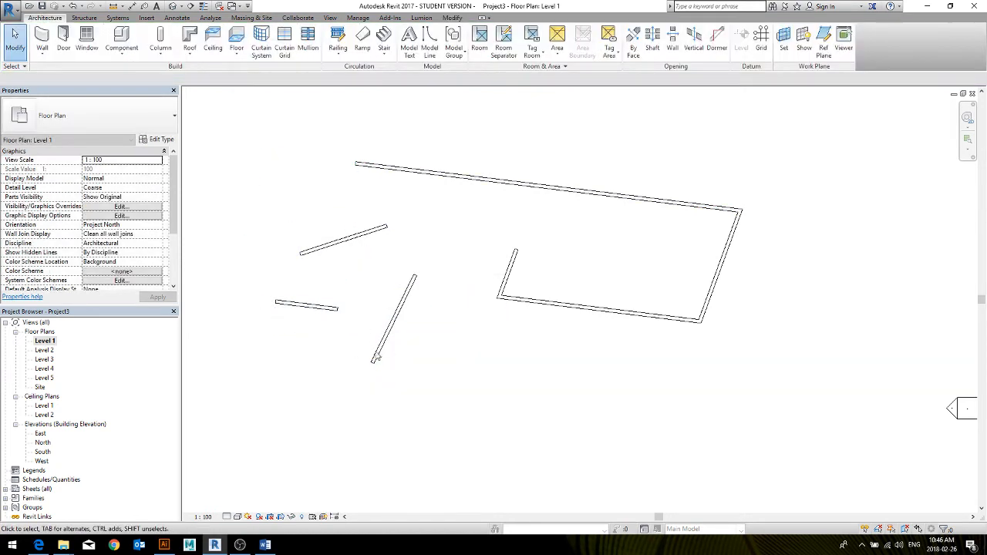
# Delete the three unconnected walls
pyautogui.moveTo(375, 357); pyautogui.dragTo(323, 223)
pyautogui.press('Delete')
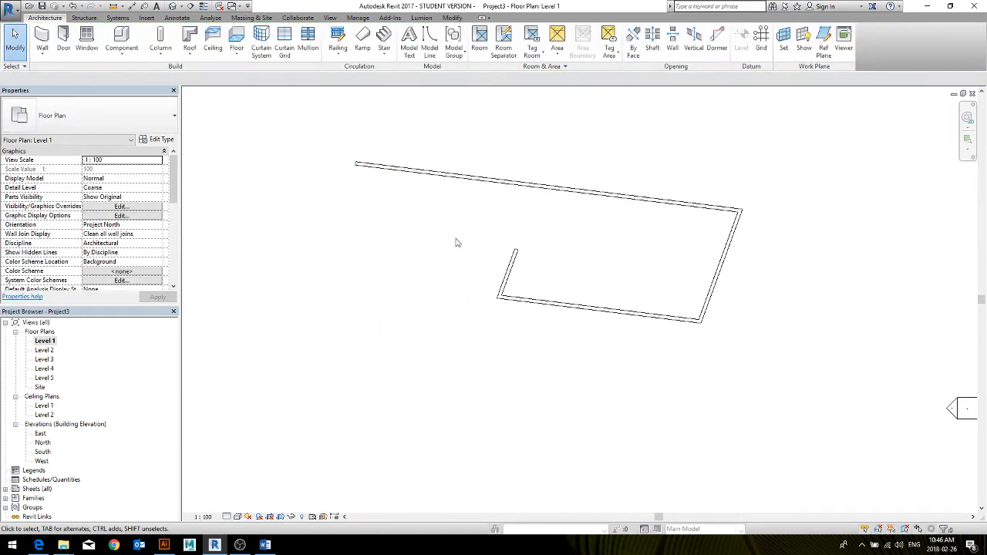
# Stretch the free end of the short wall to the open end of the long sloping wall to close the outline
pyautogui.moveTo(551, 226); pyautogui.dragTo(466, 237, button='middle')
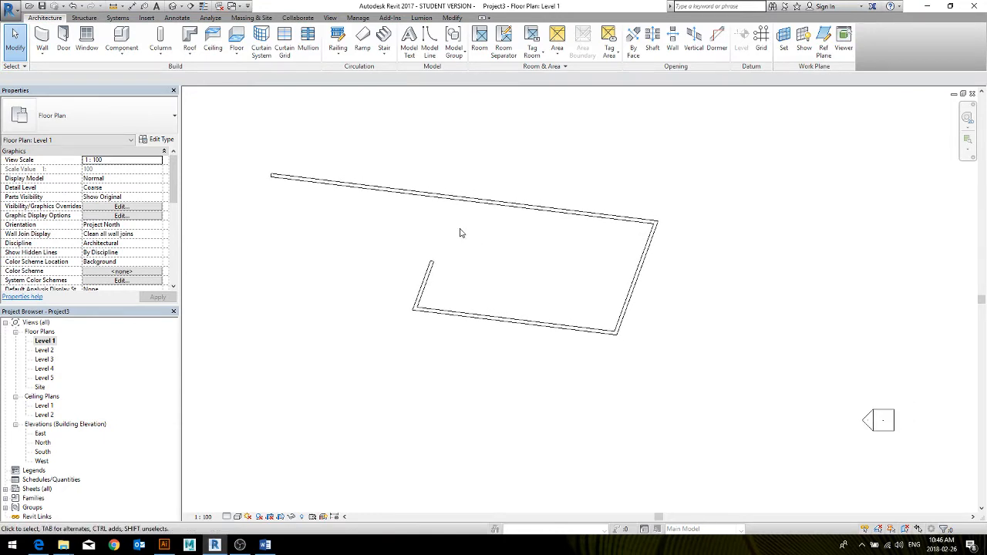
pyautogui.click(425, 280)
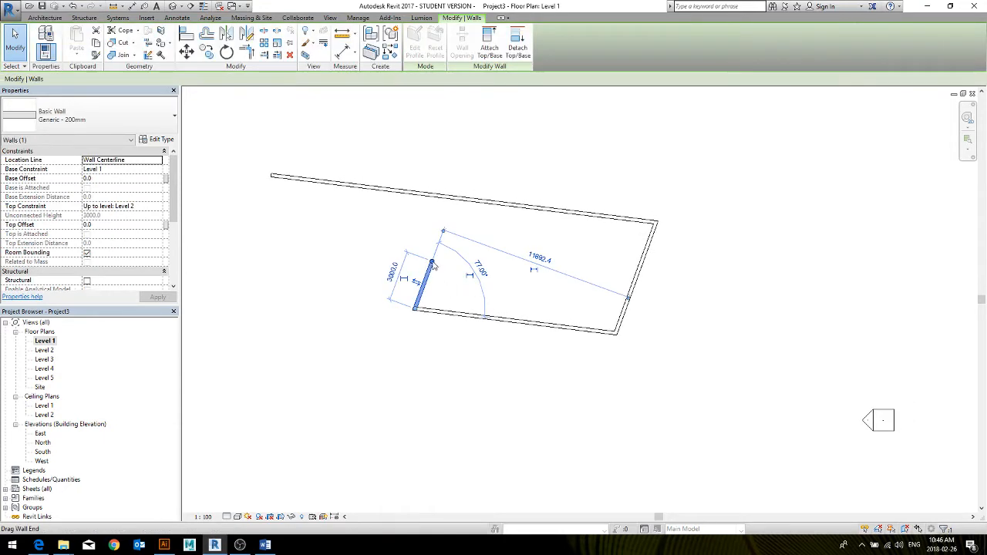
pyautogui.moveTo(431, 263); pyautogui.dragTo(273, 177)
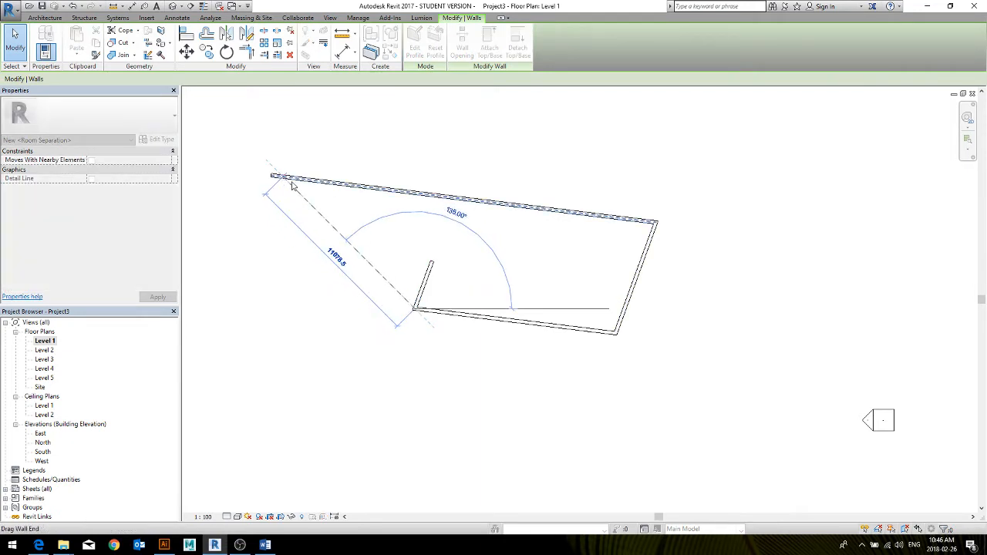
pyautogui.click(389, 153)
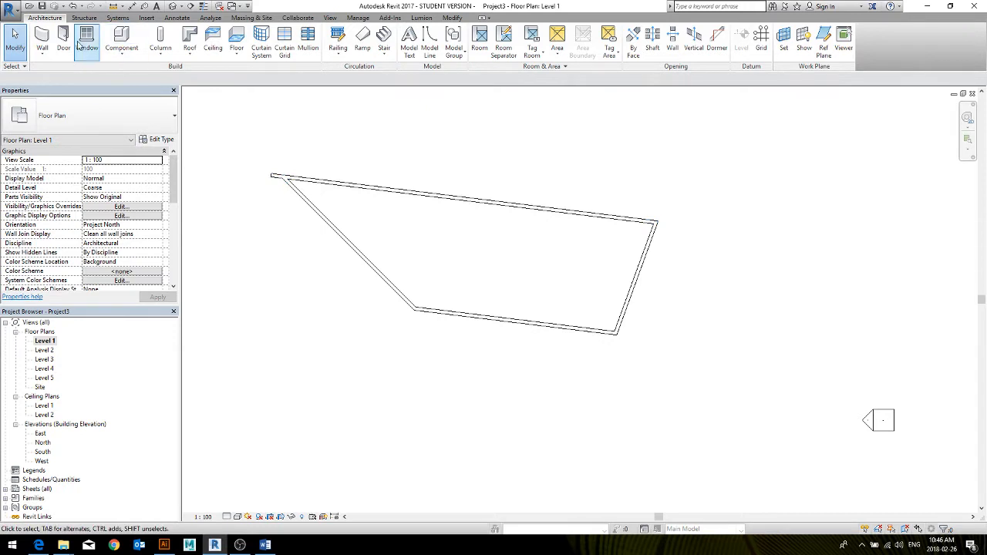
# Start a new Generic - 200mm basic wall and set its base constraint to Level 1
pyautogui.click(41, 39)
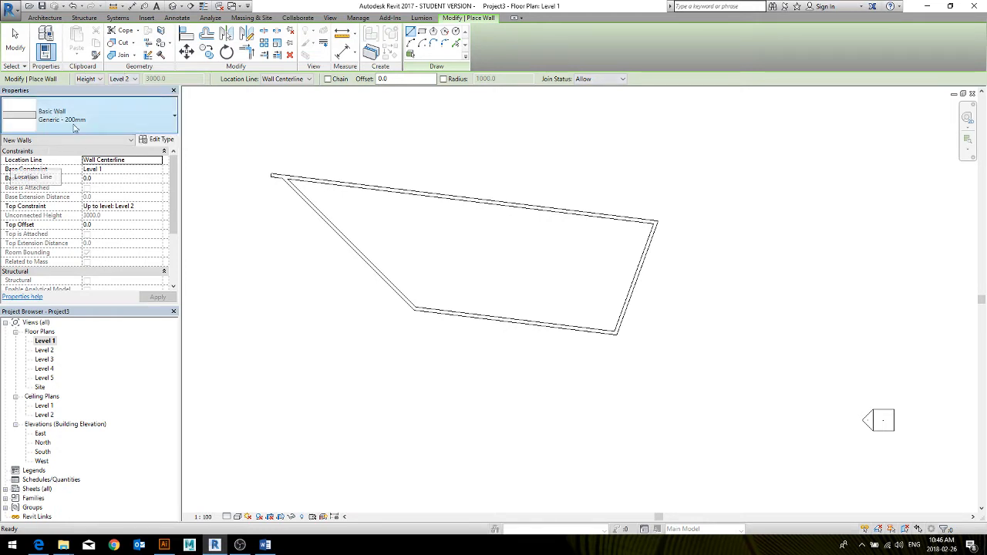
pyautogui.click(54, 112)
pyautogui.click(54, 112)
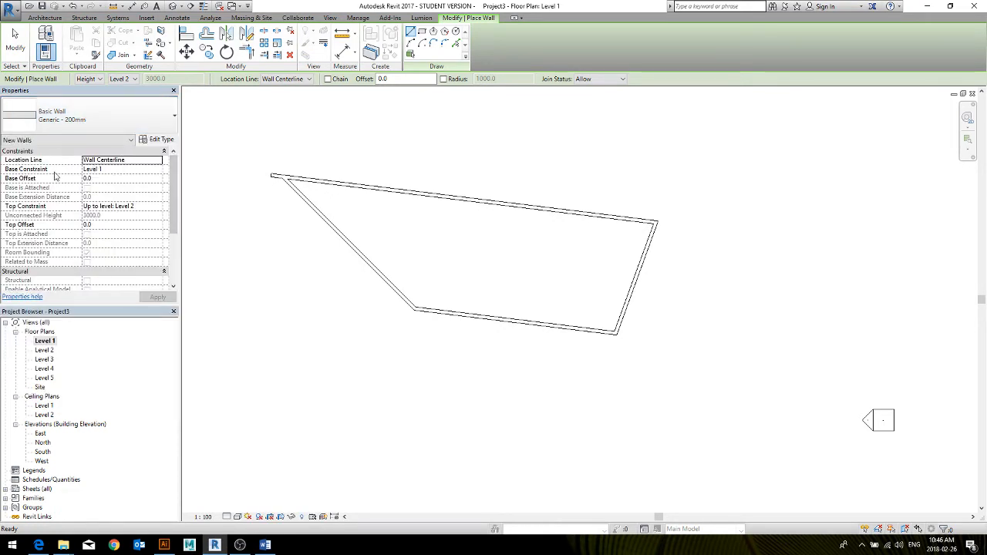
pyautogui.scroll(-5, 172, 176)
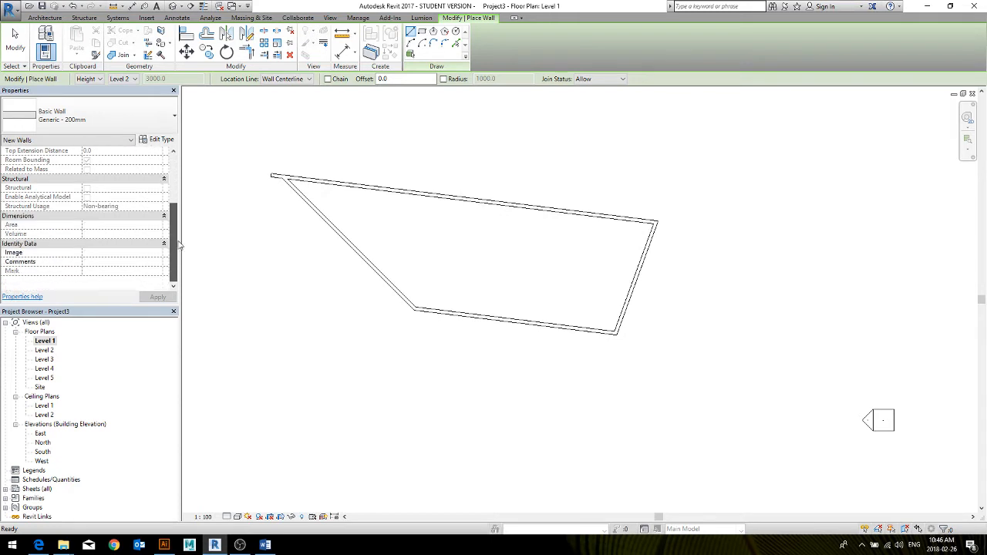
pyautogui.scroll(5, 171, 220)
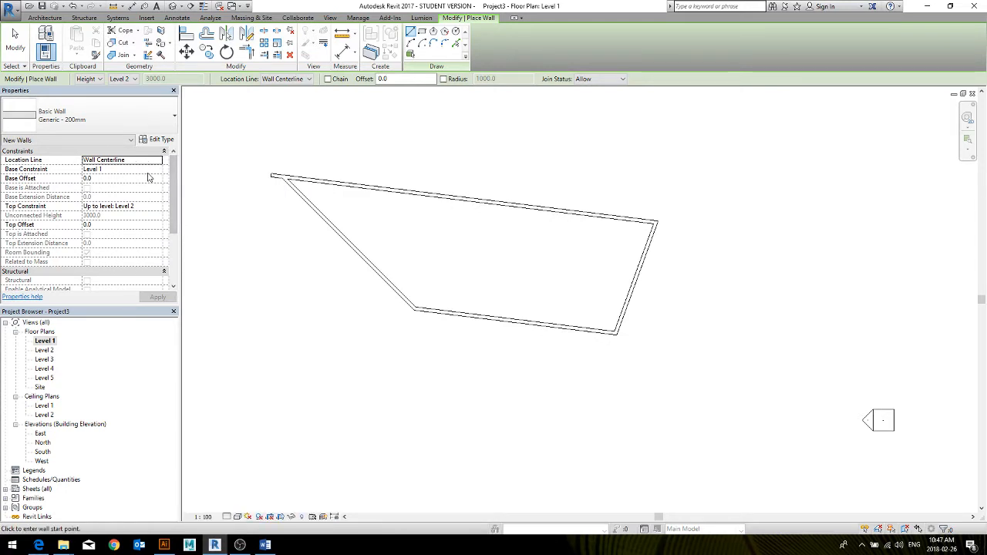
pyautogui.click(104, 169)
pyautogui.click(156, 169)
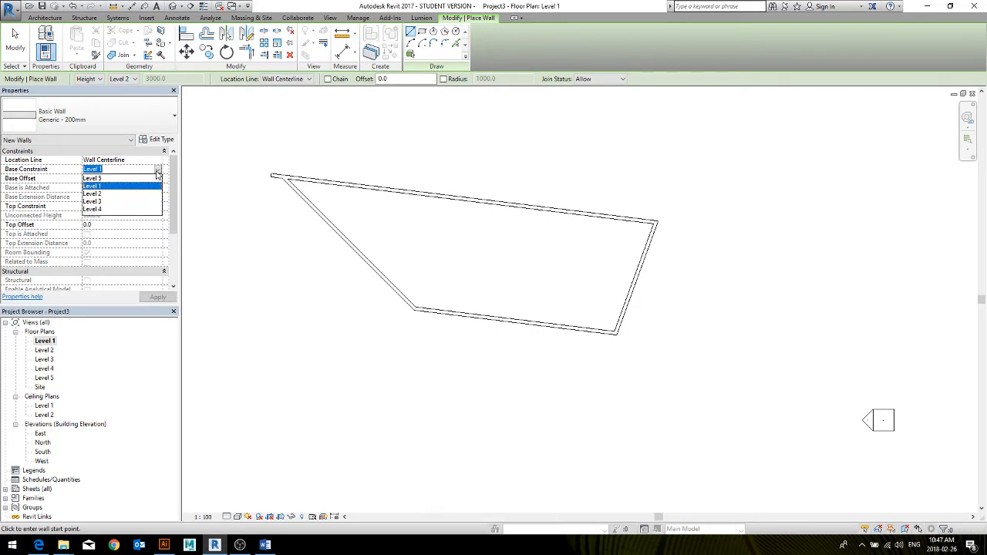
pyautogui.click(108, 187)
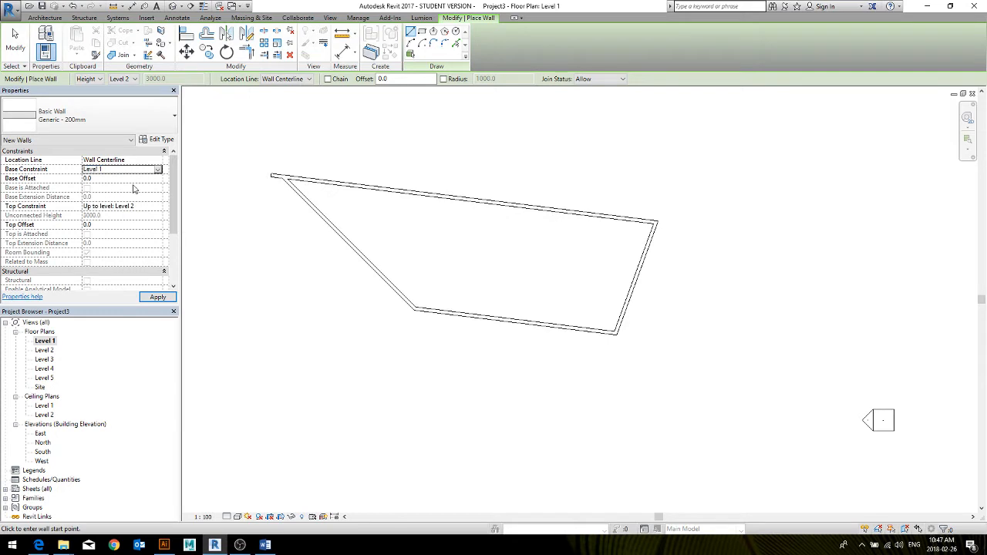
pyautogui.click(93, 178)
# Set the new wall's top constraint to Up to level: Level 3
pyautogui.click(148, 207)
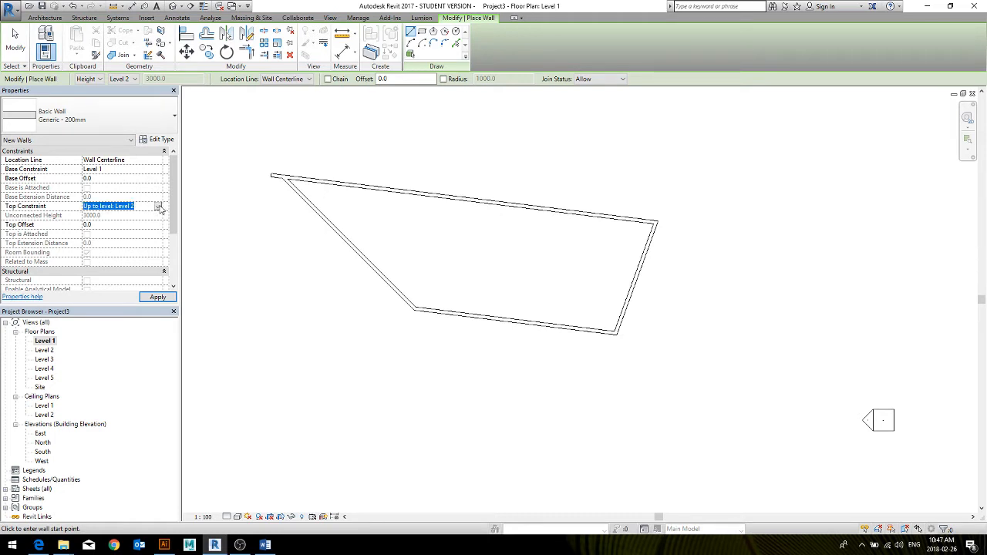
pyautogui.click(158, 207)
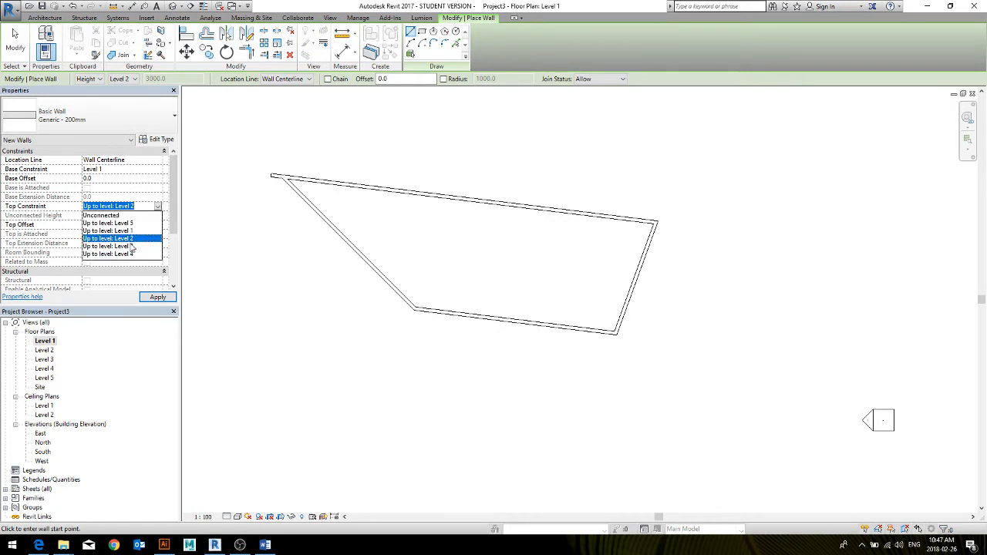
pyautogui.click(132, 246)
pyautogui.click(109, 225)
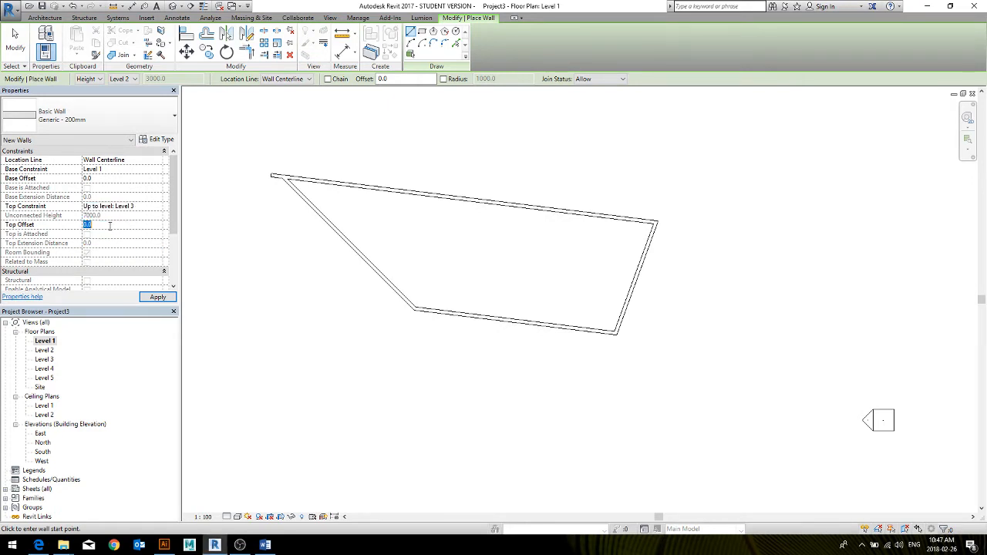
# Draw a separate sloping wall about 12800 mm long outside the outline's slanted wall, with an Unconnected top constraint and a height of 4000
pyautogui.click(141, 207)
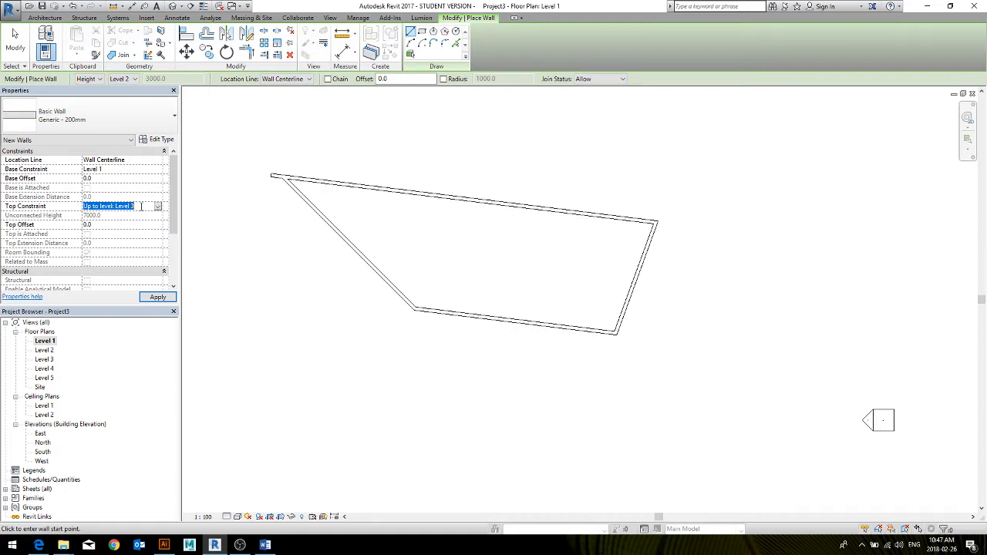
pyautogui.click(158, 207)
pyautogui.click(112, 216)
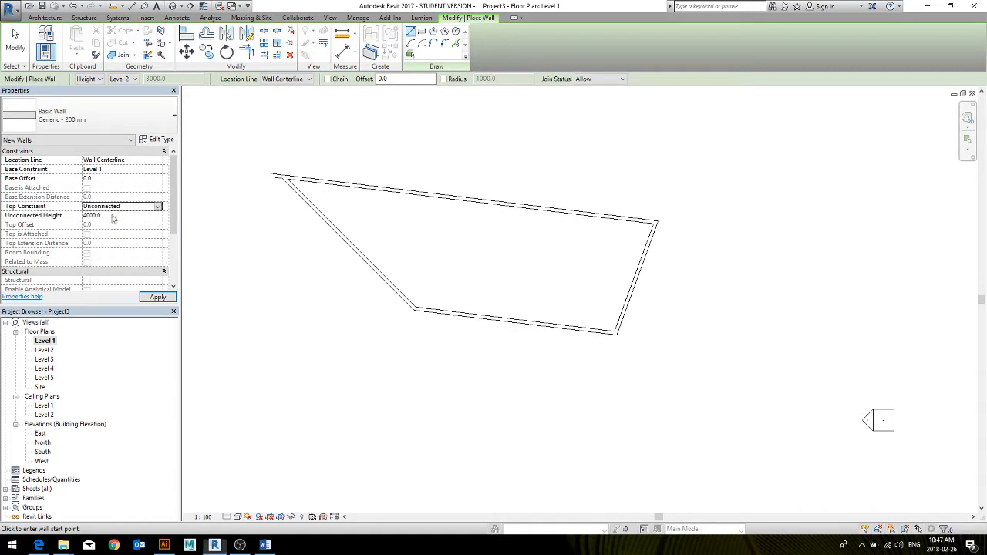
pyautogui.click(114, 216)
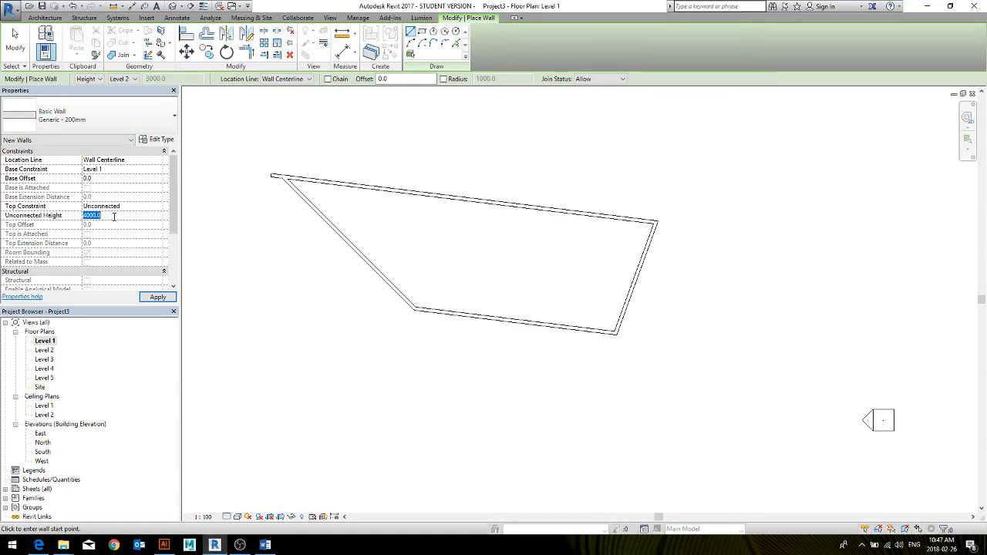
pyautogui.click(283, 253)
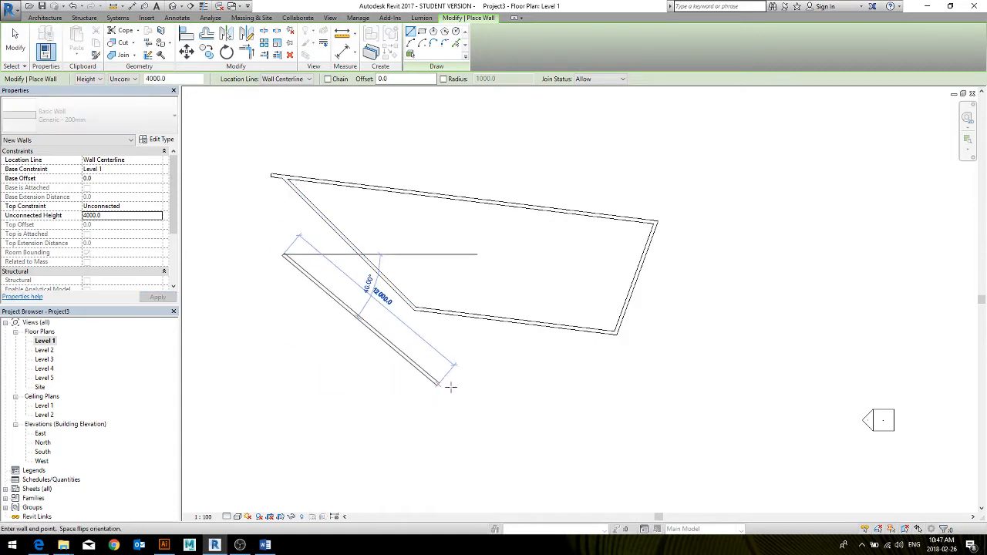
pyautogui.click(453, 387)
pyautogui.press('Escape')
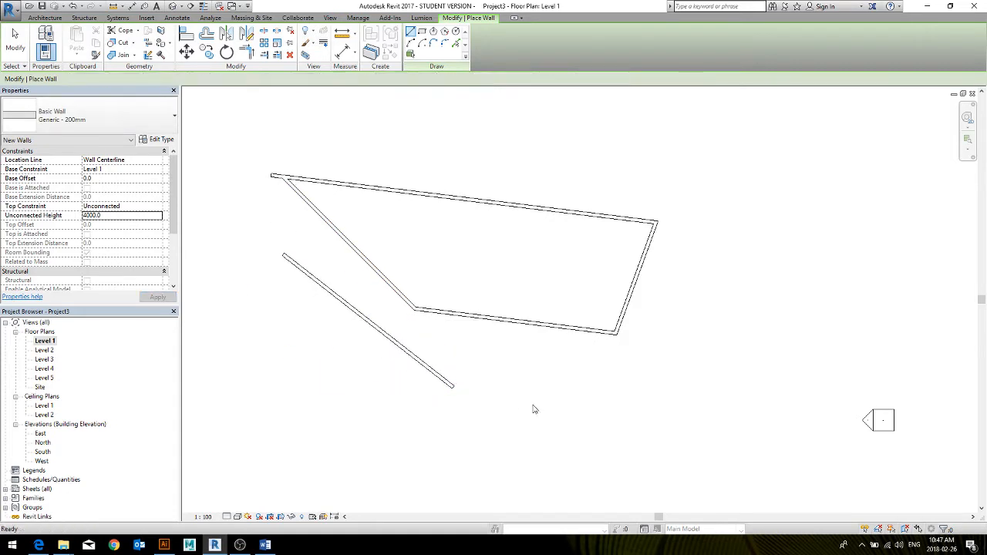
pyautogui.press('Escape')
# Show the model in 3D and compare the freestanding wall with the walls of the closed outline
pyautogui.click(172, 7)
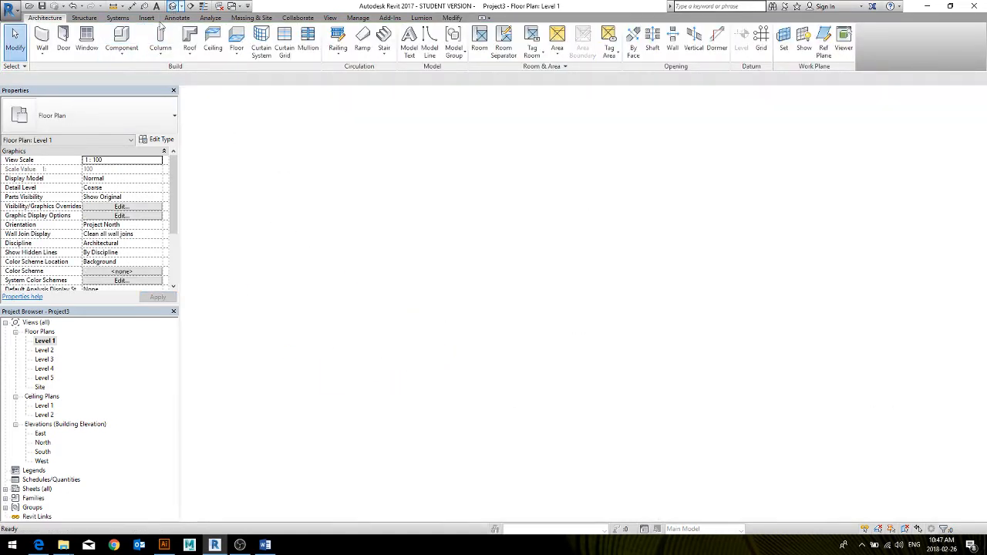
pyautogui.keyDown('shift'); pyautogui.moveTo(745, 341); pyautogui.dragTo(552, 268, button='middle'); pyautogui.keyUp('shift')
pyautogui.click(553, 268)
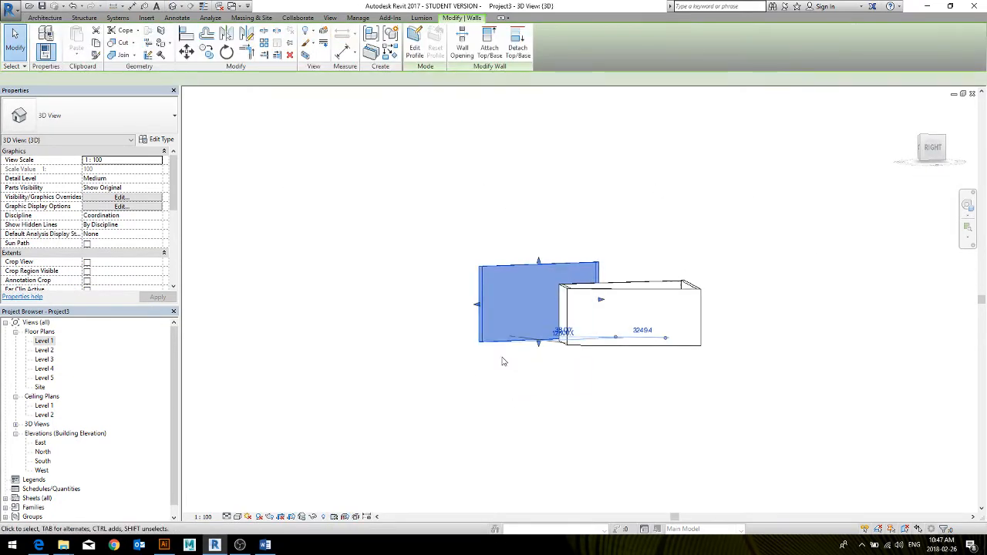
pyautogui.keyDown('shift'); pyautogui.moveTo(505, 357); pyautogui.dragTo(570, 317, button='middle'); pyautogui.keyUp('shift')
pyautogui.press('Escape')
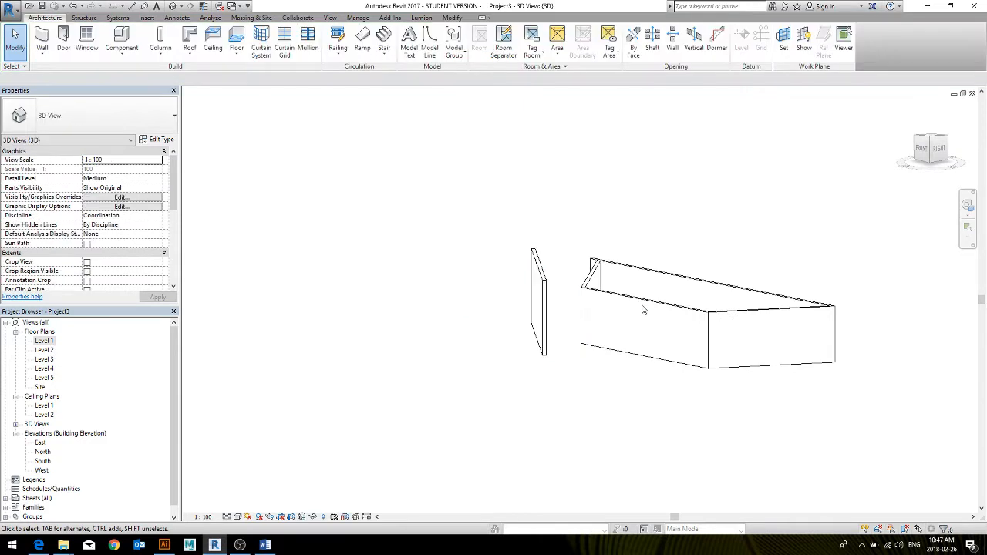
pyautogui.click(643, 307)
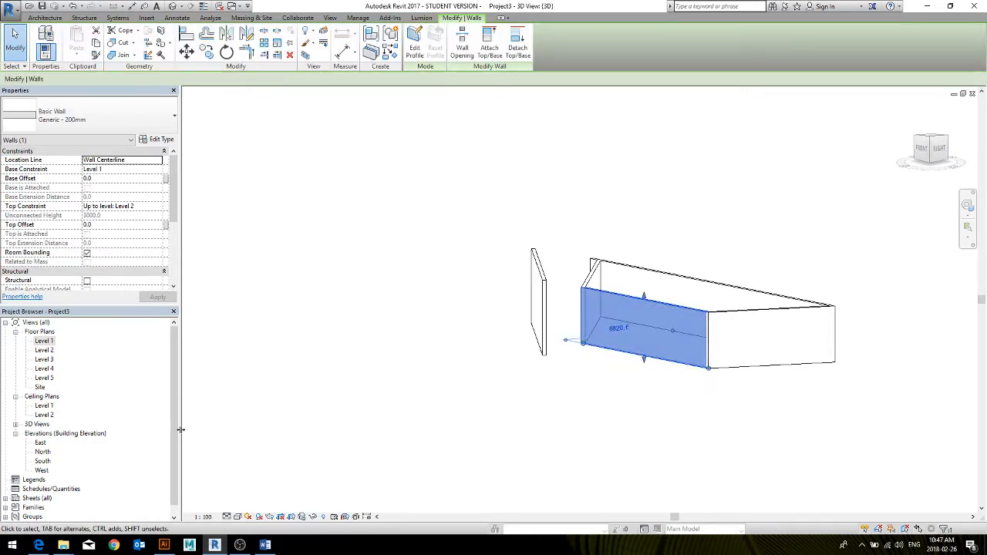
# Open the North elevation and examine how the freestanding wall and the outline walls relate to the levels
pyautogui.click(41, 460)
pyautogui.doubleClick(41, 454)
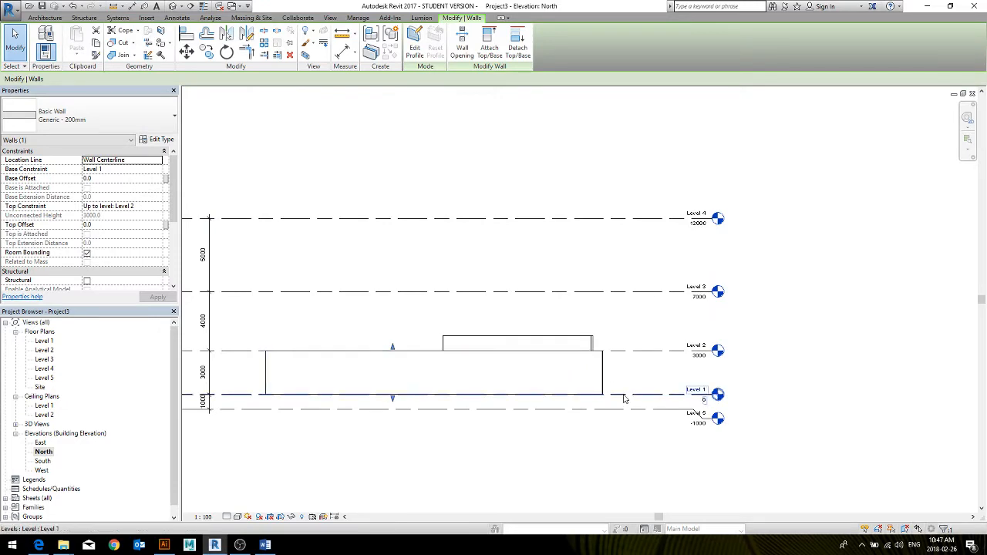
pyautogui.press('Escape')
pyautogui.moveTo(259, 369); pyautogui.dragTo(256, 372)
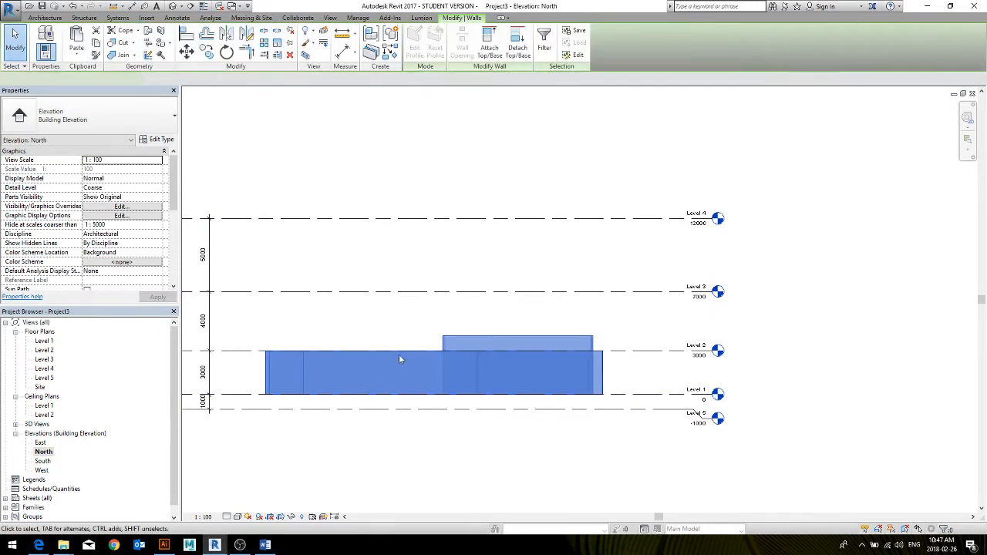
pyautogui.click(431, 330)
pyautogui.click(466, 337)
pyautogui.moveTo(359, 333); pyautogui.dragTo(456, 321, button='middle')
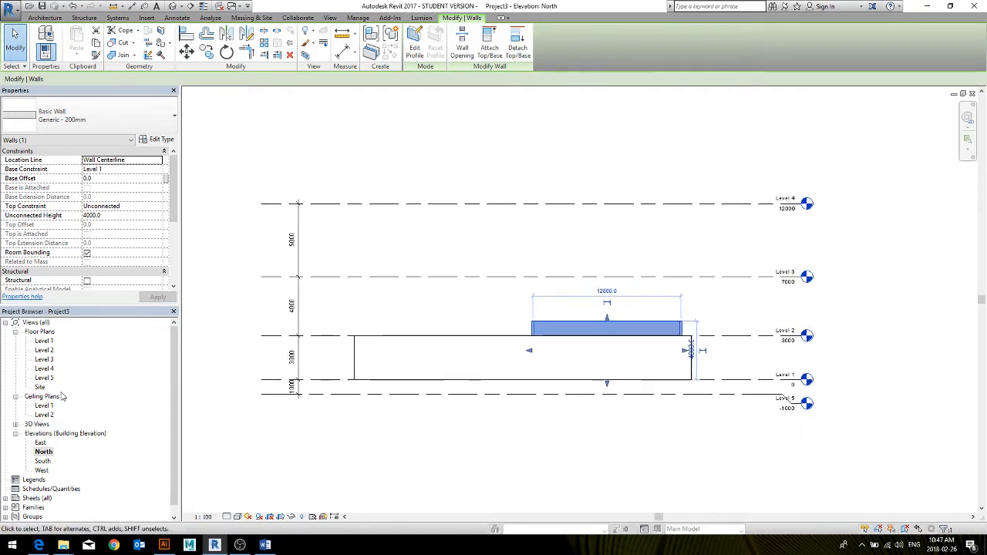
# Return to the Level 1 floor plan and inspect the freestanding wall's properties
pyautogui.doubleClick(44, 340)
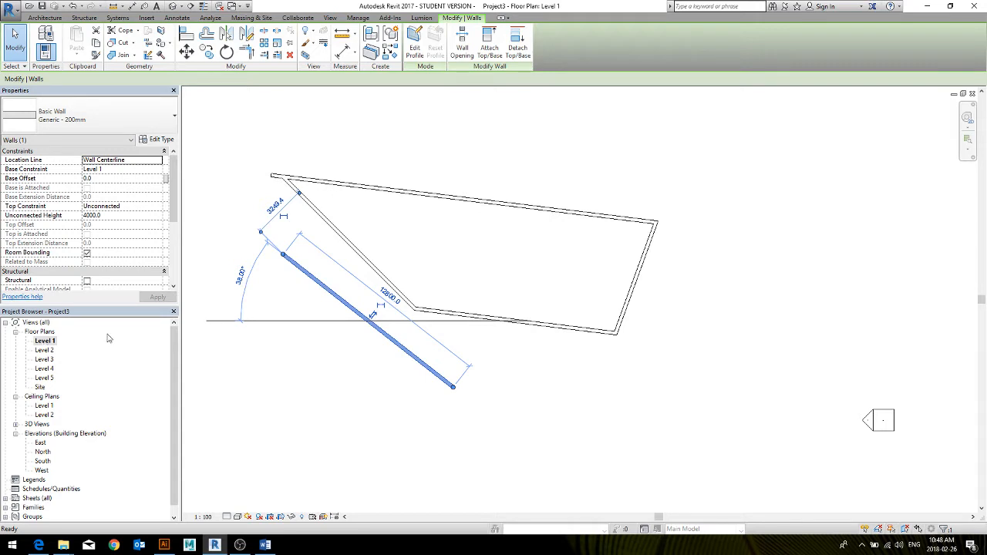
pyautogui.moveTo(360, 385); pyautogui.dragTo(412, 399, button='middle')
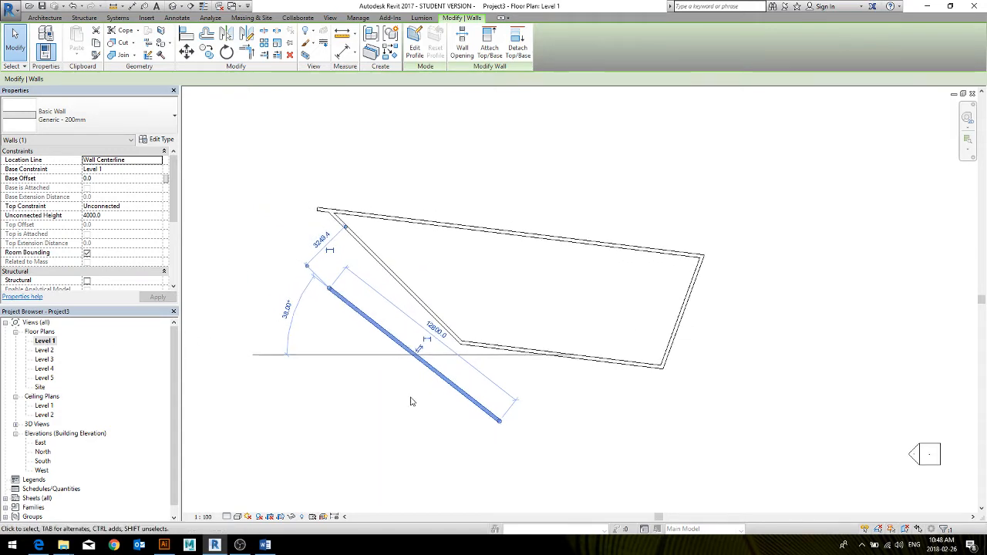
pyautogui.press('Escape')
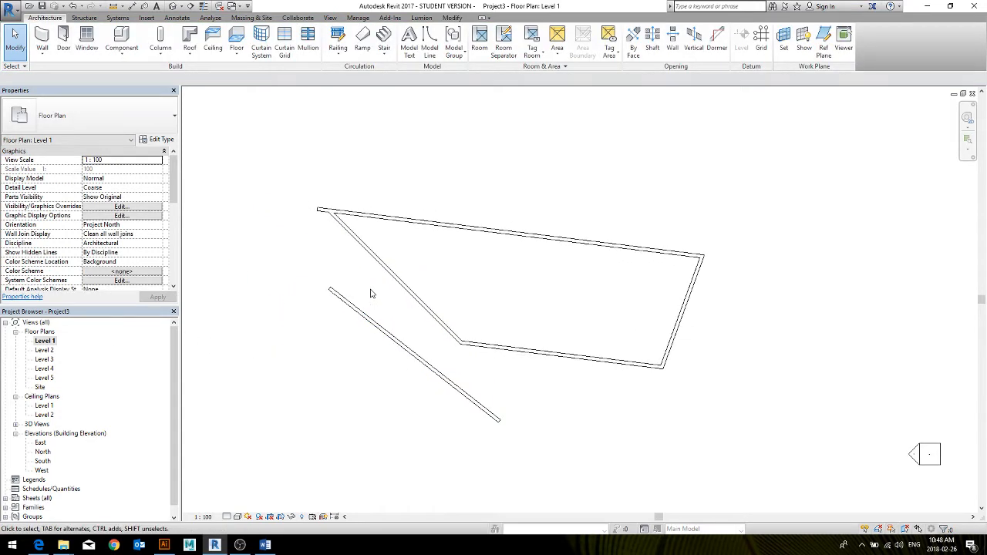
pyautogui.moveTo(371, 293); pyautogui.dragTo(373, 339)
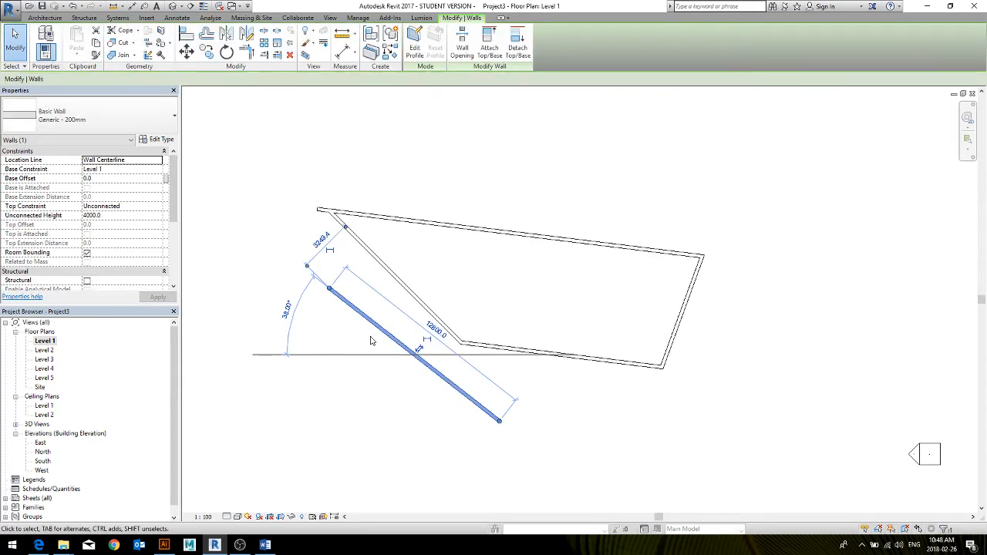
pyautogui.press('Escape')
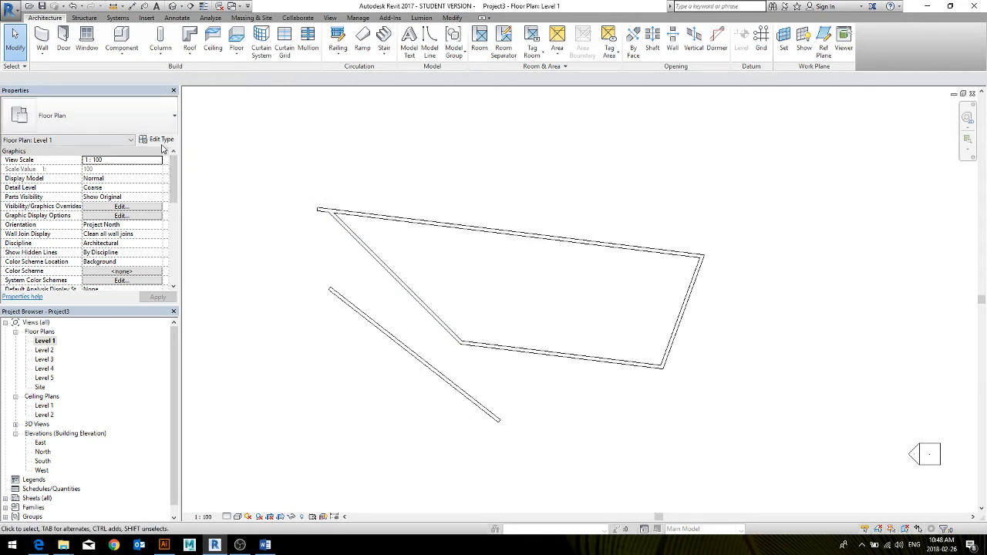
# Review the type properties of the outline's slanted wall and close them without changes
pyautogui.click(333, 224)
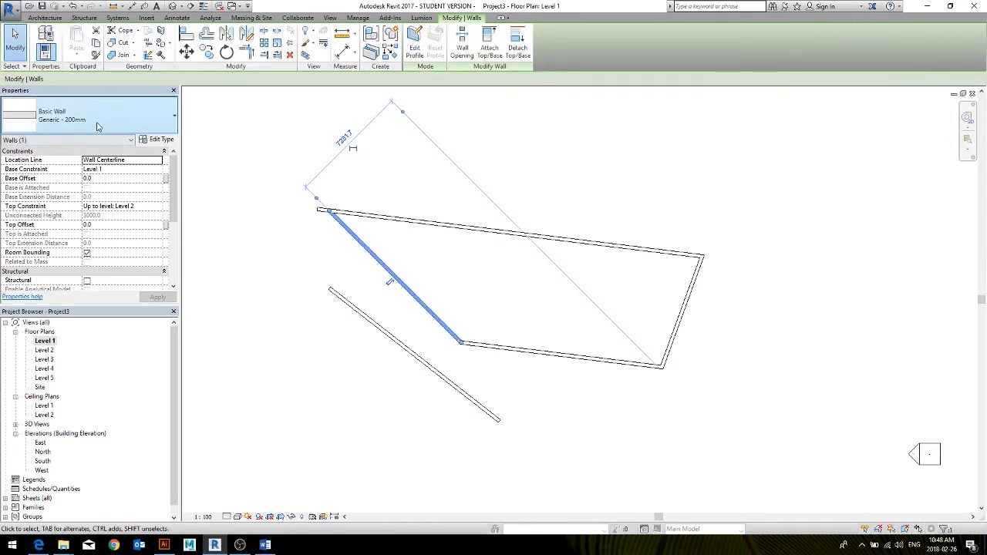
pyautogui.click(161, 140)
pyautogui.moveTo(424, 8); pyautogui.dragTo(278, 60)
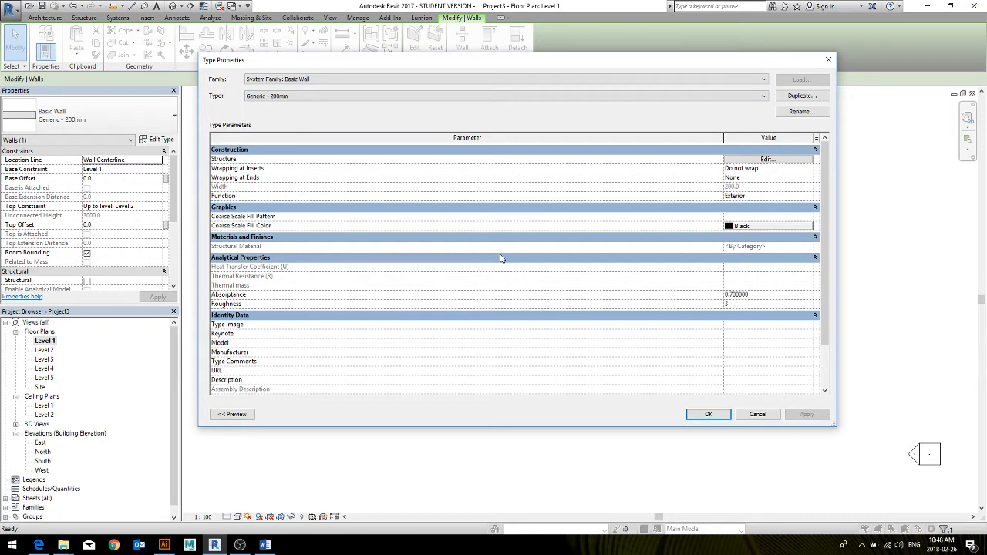
pyautogui.click(756, 415)
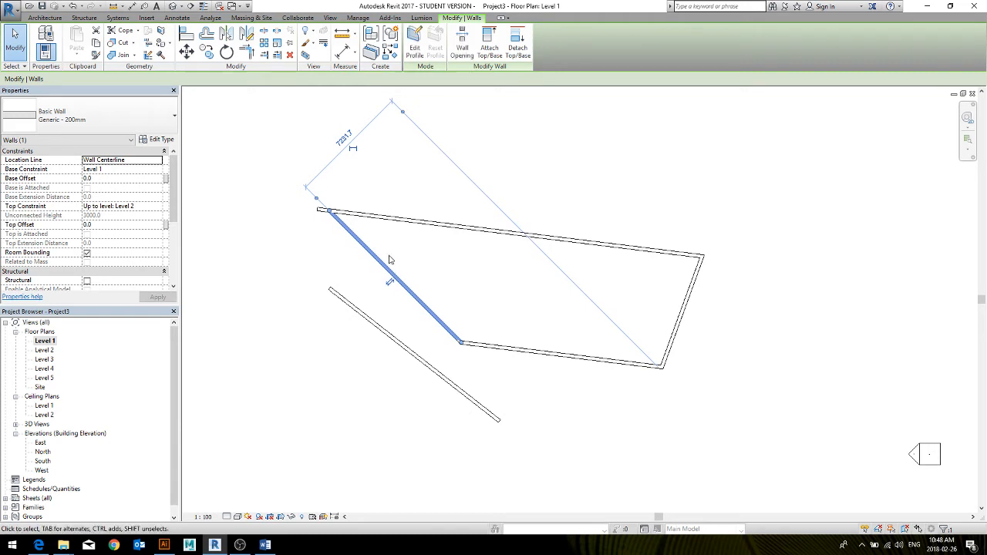
# Set the outline's slanted wall to an Unconnected top constraint, increase its unconnected height above the neighbouring walls, and show the model in 3D
pyautogui.click(407, 257)
pyautogui.moveTo(424, 268); pyautogui.dragTo(360, 297)
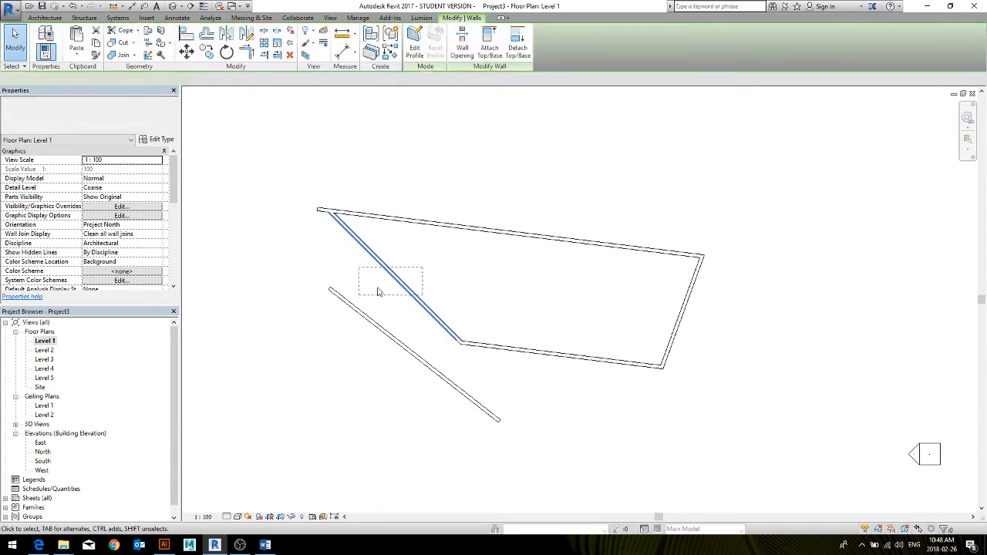
pyautogui.moveTo(396, 260); pyautogui.dragTo(359, 273)
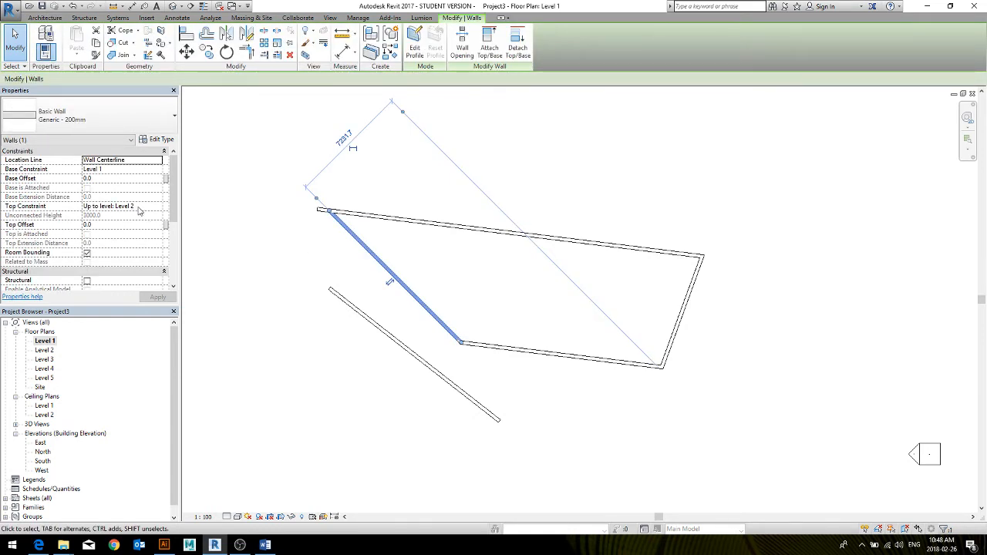
pyautogui.click(139, 207)
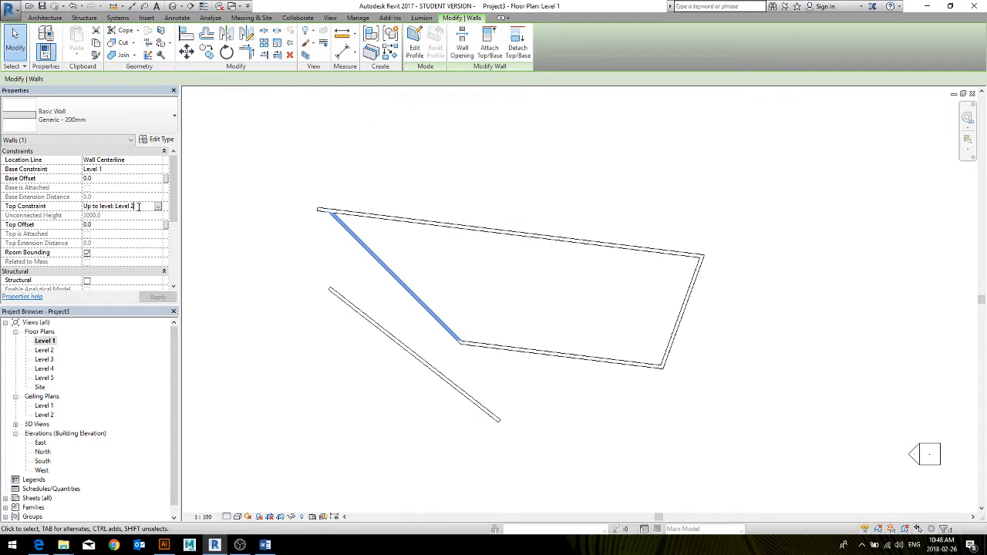
pyautogui.click(158, 207)
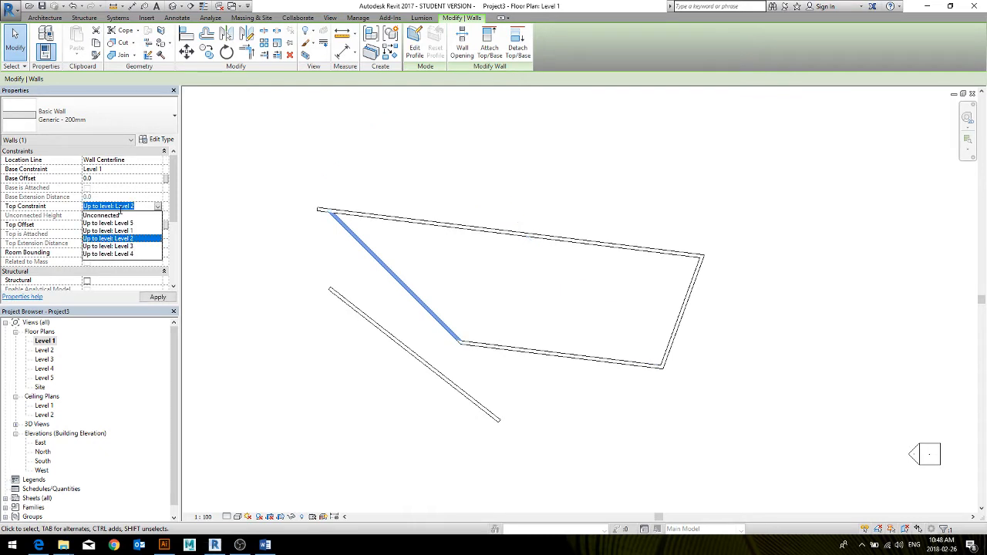
pyautogui.click(116, 215)
pyautogui.click(114, 216)
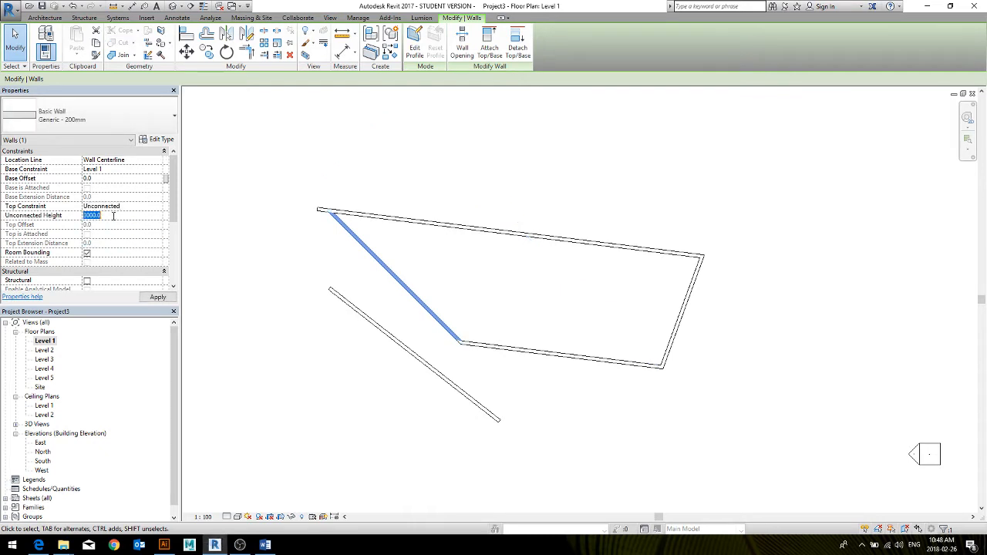
pyautogui.press('Return')
pyautogui.click(171, 7)
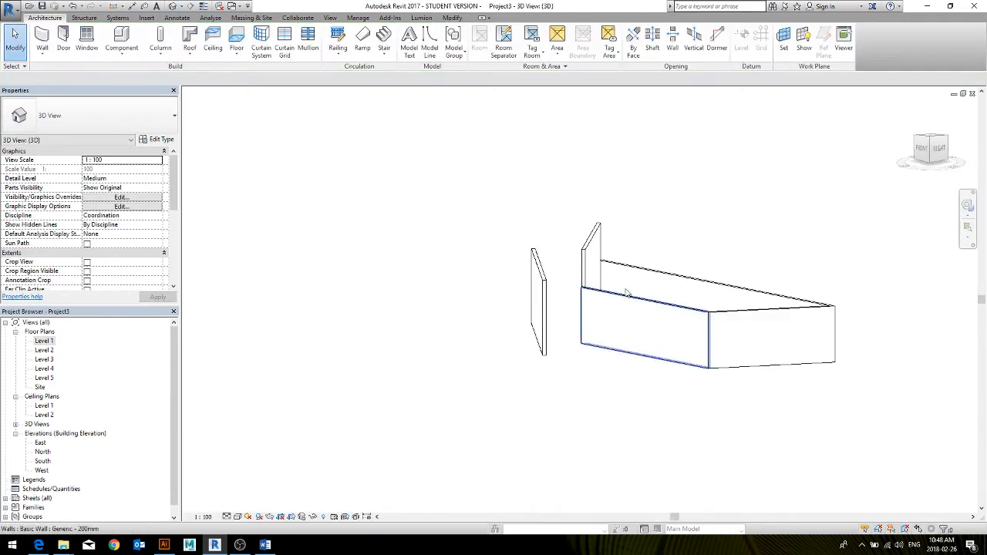
# Inspect the raised slanted wall from several angles in 3D and close the 3D view to return to the Level 1 plan
pyautogui.keyDown('shift'); pyautogui.moveTo(632, 290); pyautogui.dragTo(646, 392, button='middle'); pyautogui.keyUp('shift')
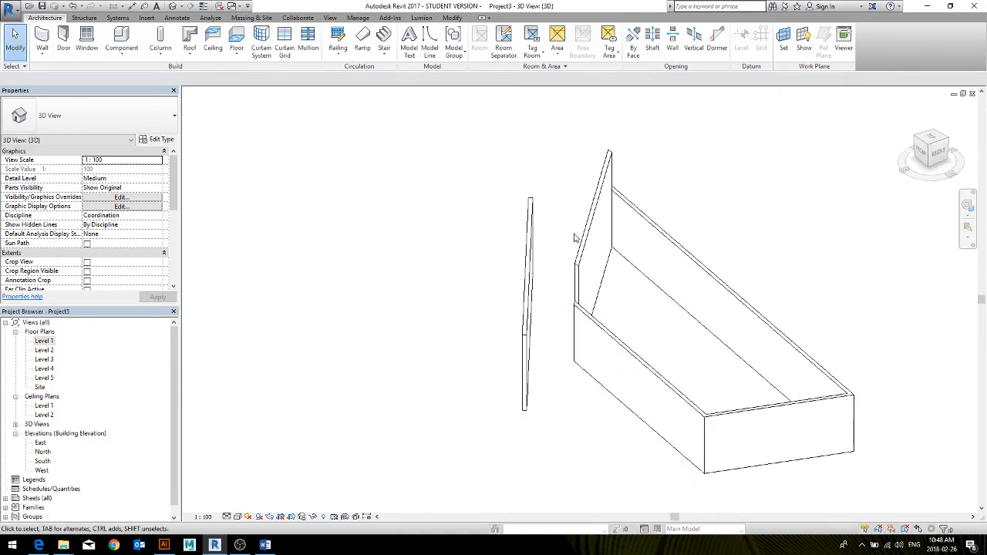
pyautogui.click(589, 219)
pyautogui.click(729, 206)
pyautogui.keyDown('shift'); pyautogui.moveTo(592, 328); pyautogui.dragTo(639, 346, button='middle'); pyautogui.keyUp('shift')
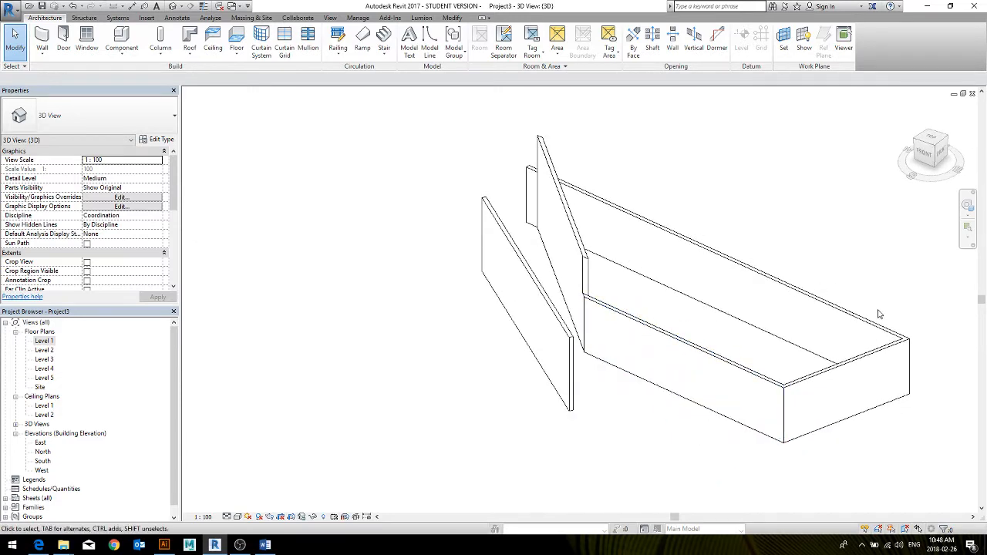
pyautogui.click(972, 93)
pyautogui.moveTo(565, 245); pyautogui.dragTo(589, 251, button='middle')
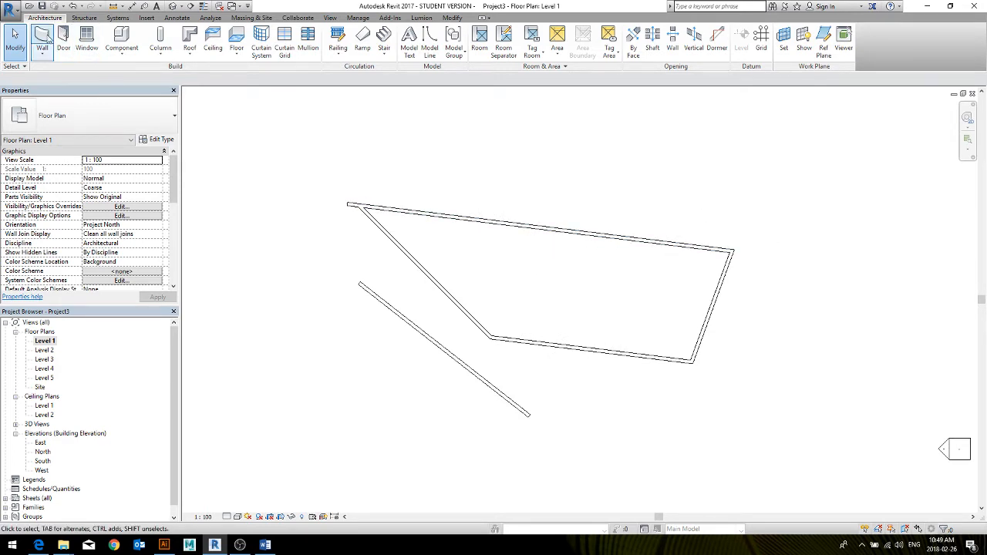
# Draw a horizontal wall 8000 mm long above the outline's upper wall on Level 1
pyautogui.press('w')
pyautogui.press('a')
pyautogui.click(440, 164)
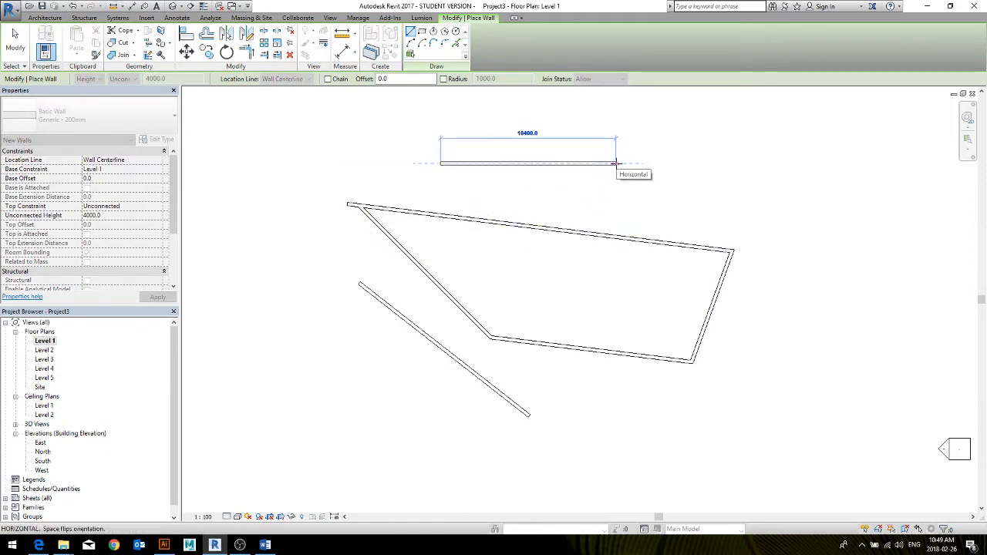
pyautogui.write('80')
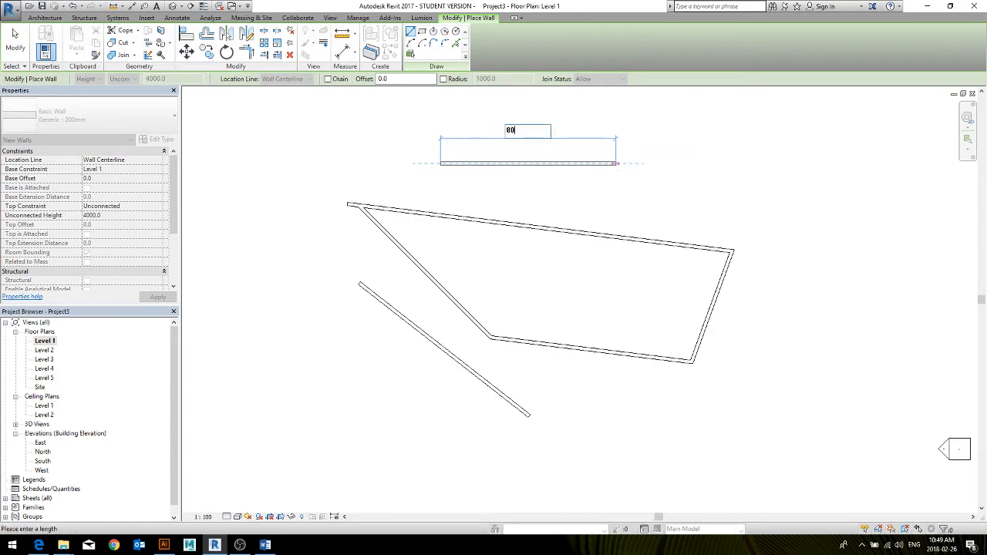
pyautogui.write('00')
pyautogui.press('Return')
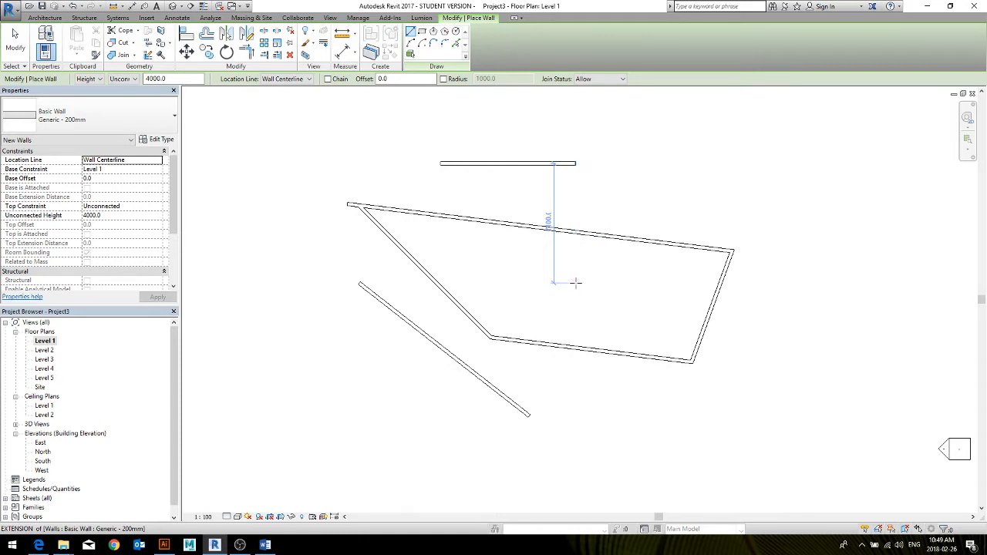
pyautogui.press('Escape')
# Move the new horizontal wall closer to the outline, about 3000 mm away, and set its length to 6000 mm
pyautogui.click(505, 163)
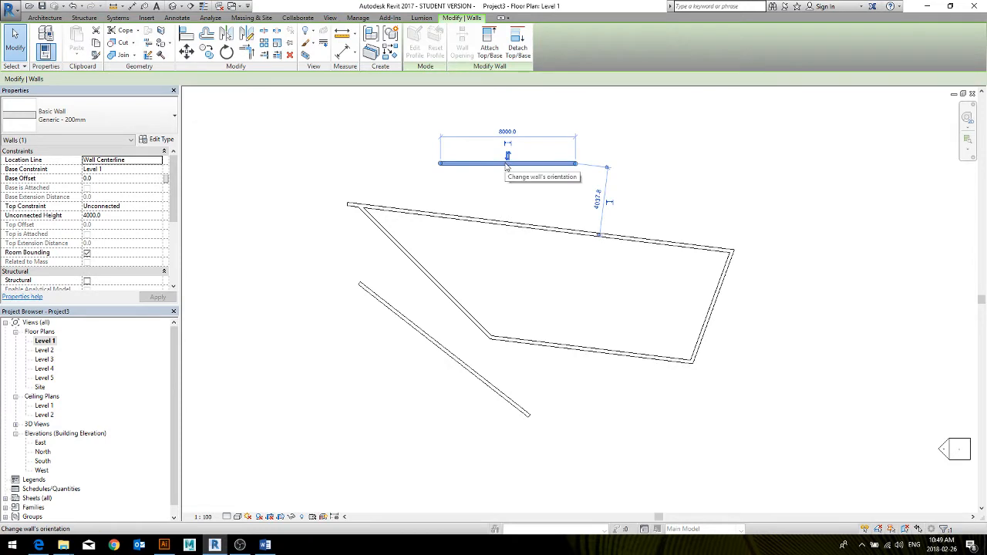
pyautogui.moveTo(483, 164); pyautogui.dragTo(501, 185)
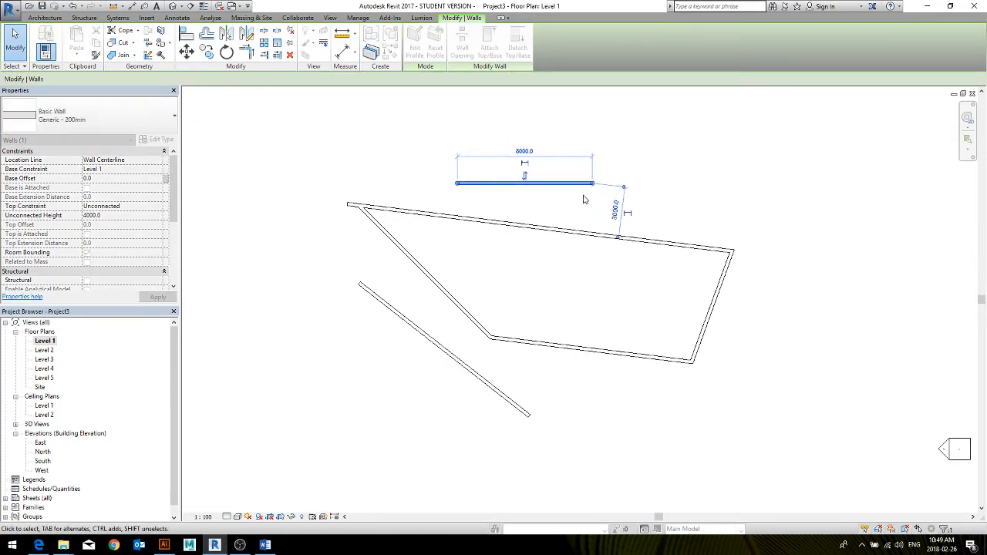
pyautogui.click(518, 151)
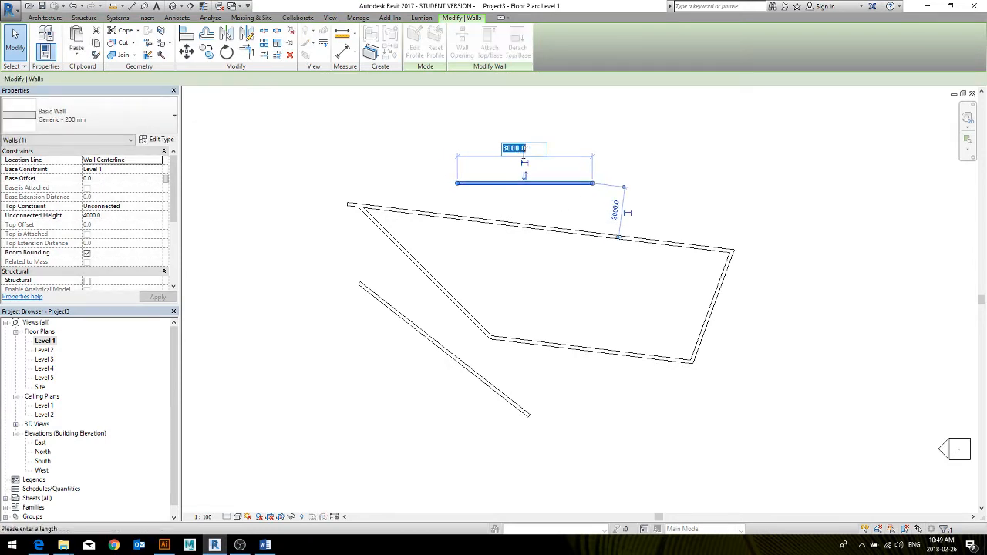
pyautogui.write('6000')
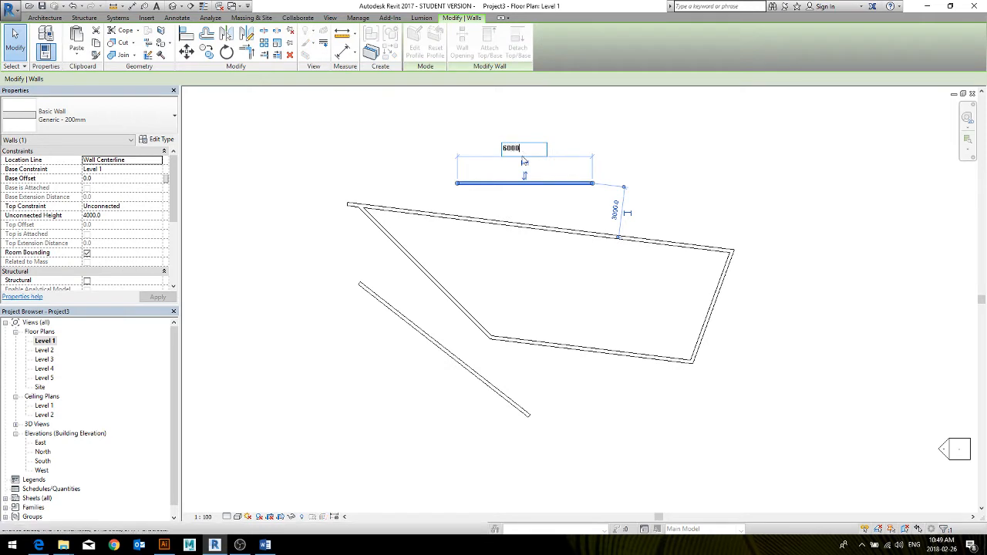
pyautogui.press('Return')
# Set the horizontal wall's distance from the outline's upper wall to 2000 mm
pyautogui.click(618, 212)
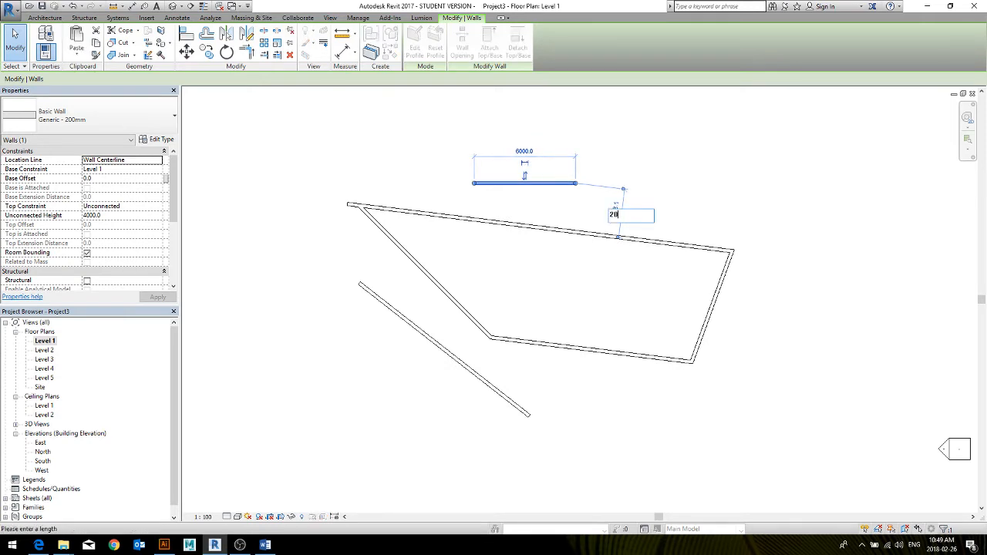
pyautogui.write('2000')
pyautogui.press('Return')
# Delete the outline's upper, right and slanted walls, keeping its lower wall
pyautogui.click(722, 238)
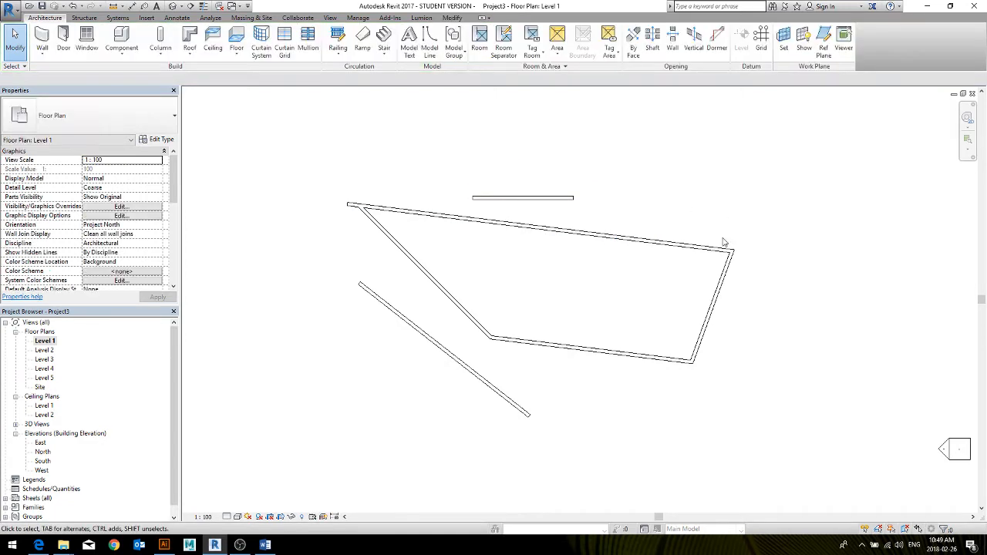
pyautogui.moveTo(769, 239); pyautogui.dragTo(469, 335)
pyautogui.press('Delete')
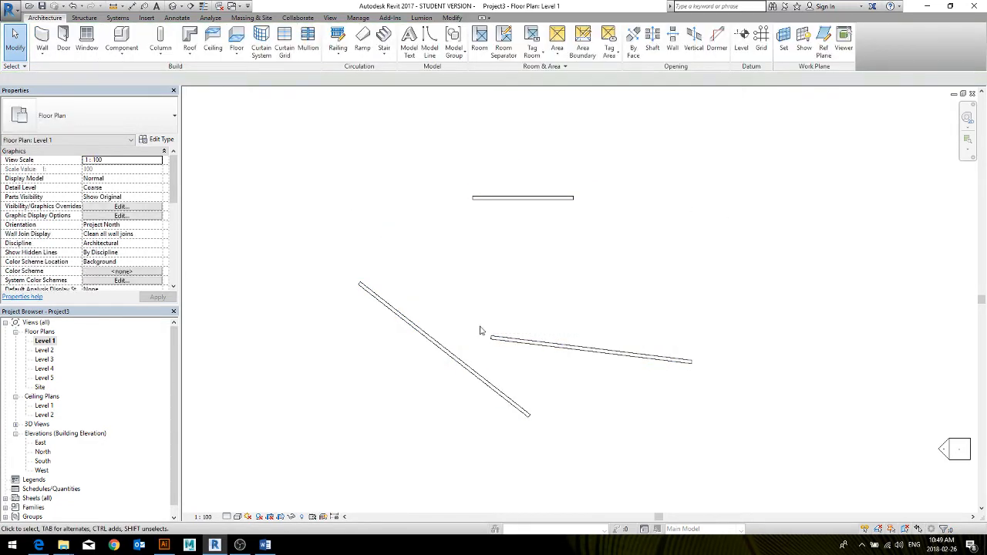
# Copy the 6000 mm horizontal wall twice downward to make three roughly parallel walls
pyautogui.click(532, 198)
pyautogui.press('m')
pyautogui.press('v')
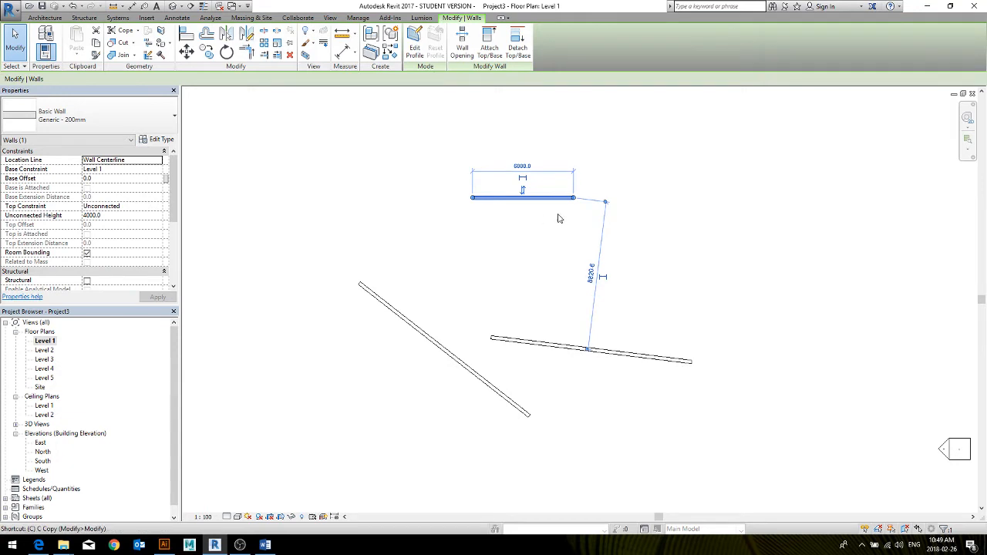
pyautogui.click(626, 189)
pyautogui.click(626, 236)
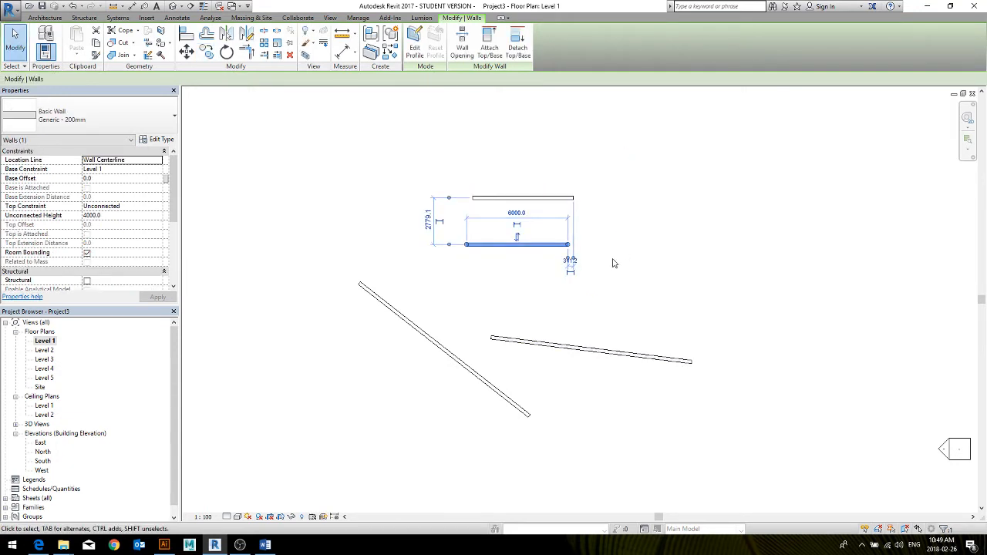
pyautogui.press('c')
pyautogui.click(613, 260)
pyautogui.click(639, 296)
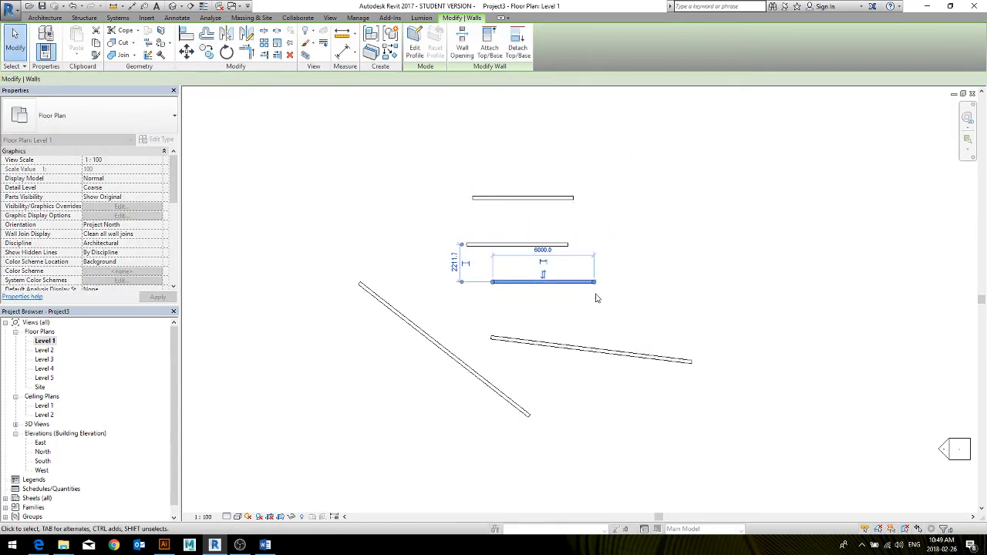
pyautogui.click(593, 259)
# Select the middle horizontal wall and cycle its temporary dimension's witness lines through the faces and centerlines of the middle and upper walls
pyautogui.click(543, 245)
pyautogui.scroll(4, 549, 243)
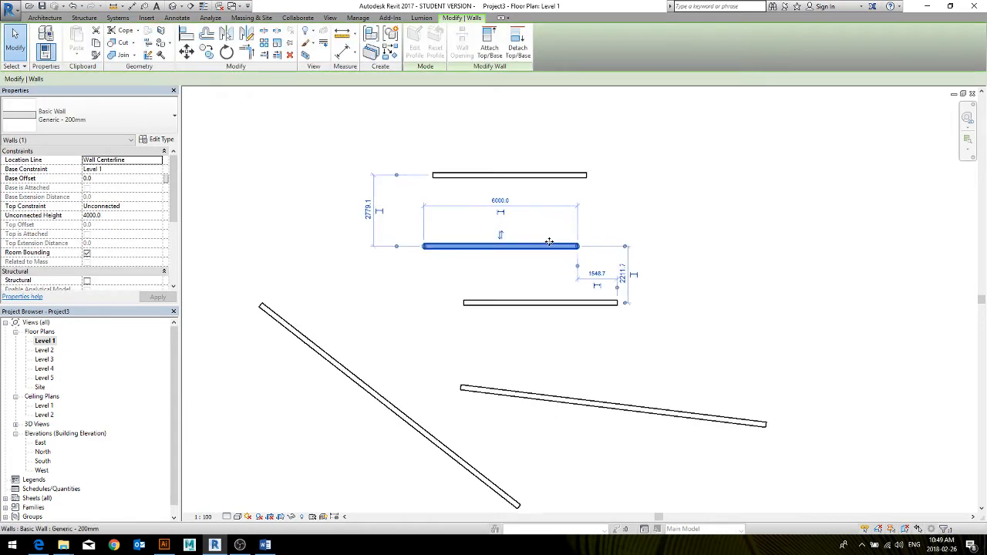
pyautogui.moveTo(584, 324); pyautogui.dragTo(598, 361, button='middle')
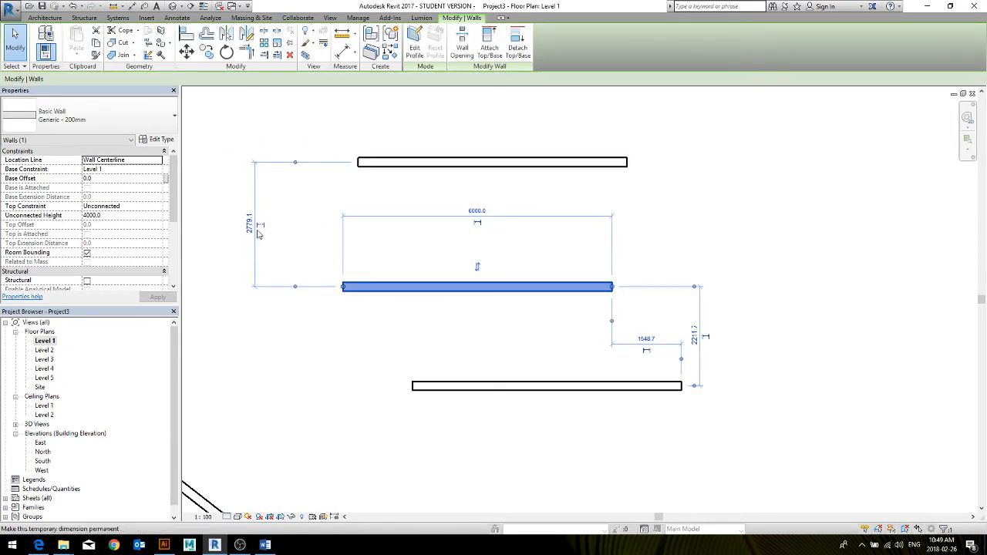
pyautogui.click(296, 287)
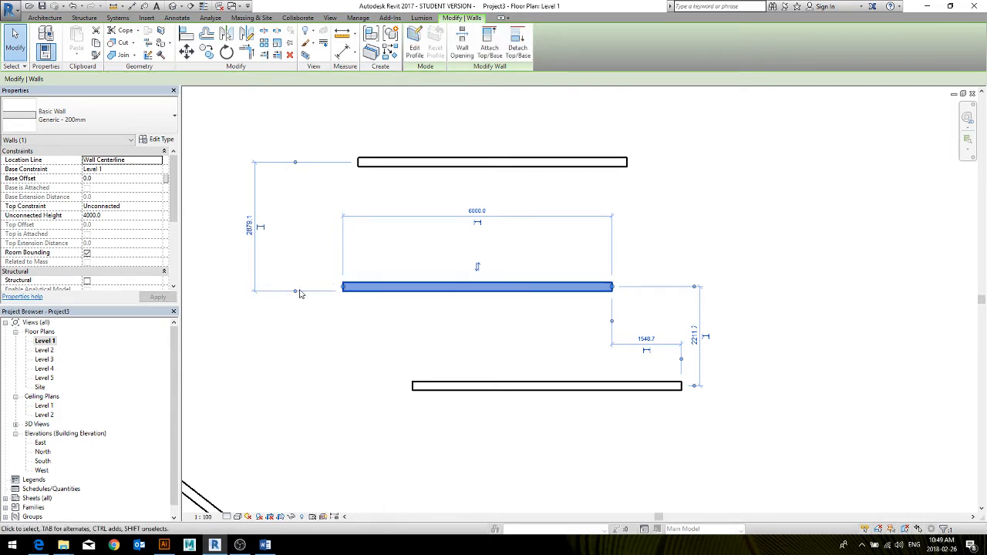
pyautogui.click(296, 292)
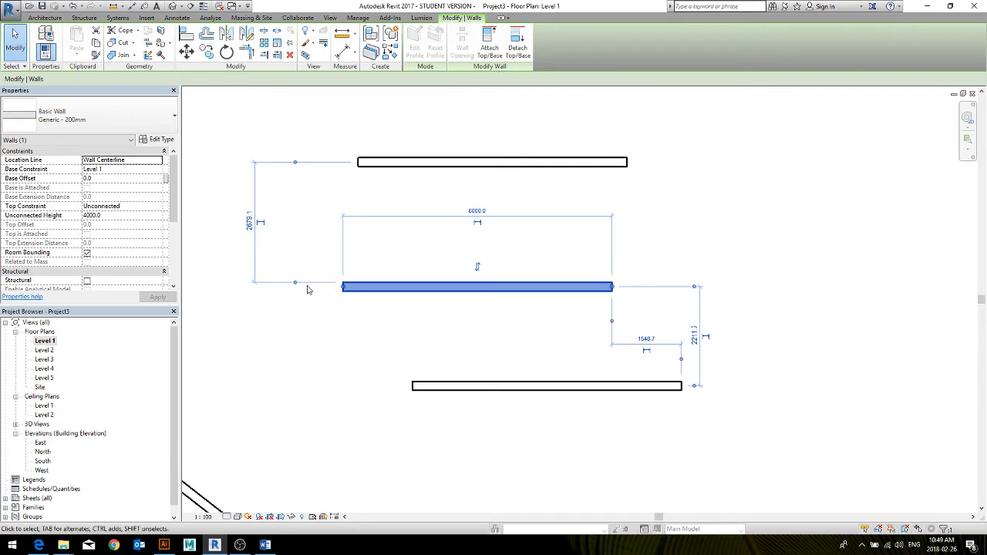
pyautogui.click(295, 287)
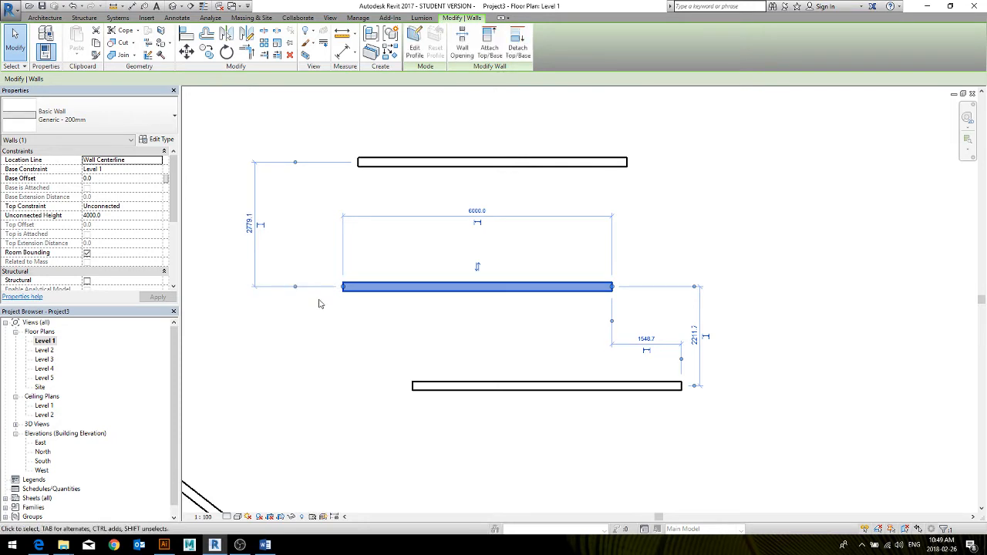
pyautogui.click(295, 166)
pyautogui.click(295, 166)
pyautogui.click(297, 164)
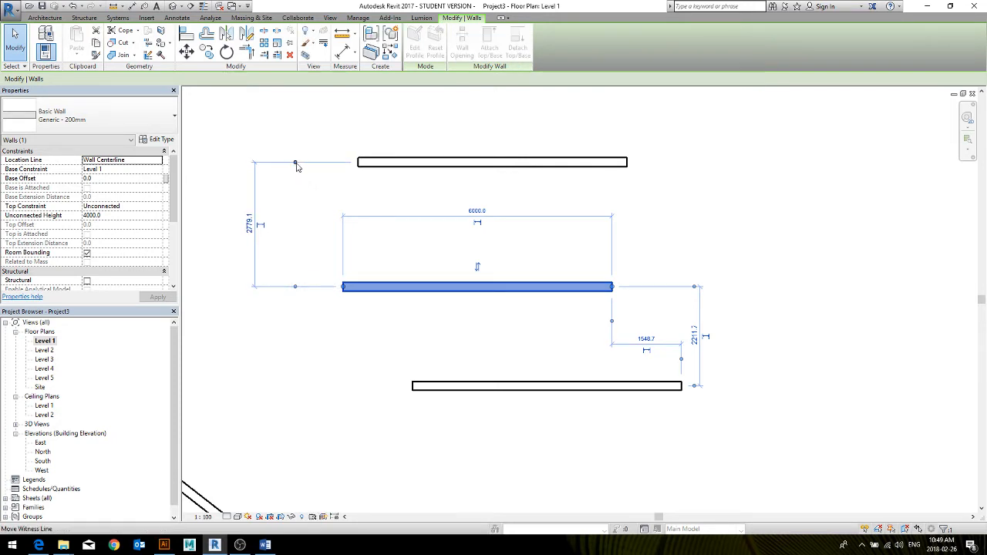
pyautogui.click(296, 163)
pyautogui.click(297, 167)
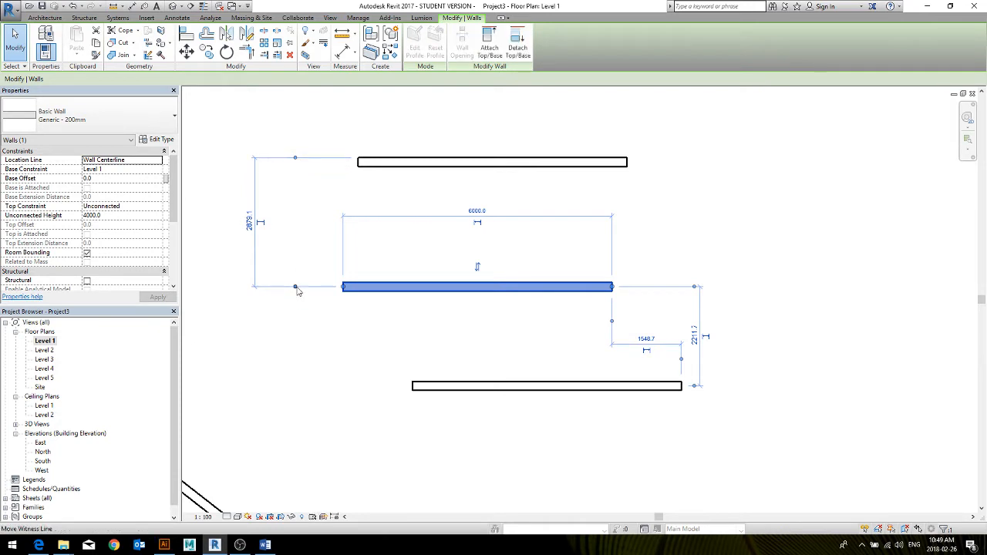
# Move the upper witness line onto the lower horizontal wall and set the middle wall's distance from it to 2000 mm
pyautogui.moveTo(295, 159); pyautogui.dragTo(429, 393)
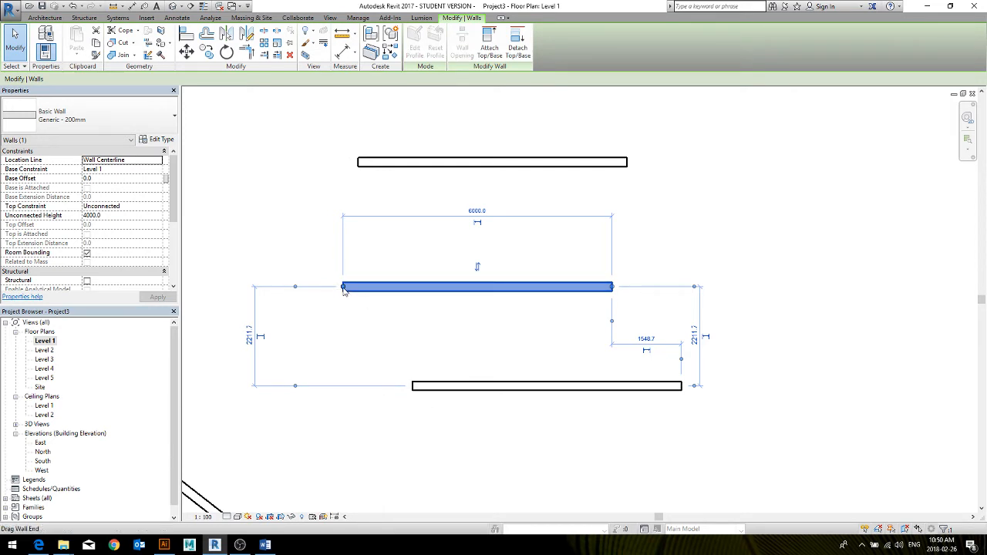
pyautogui.click(250, 335)
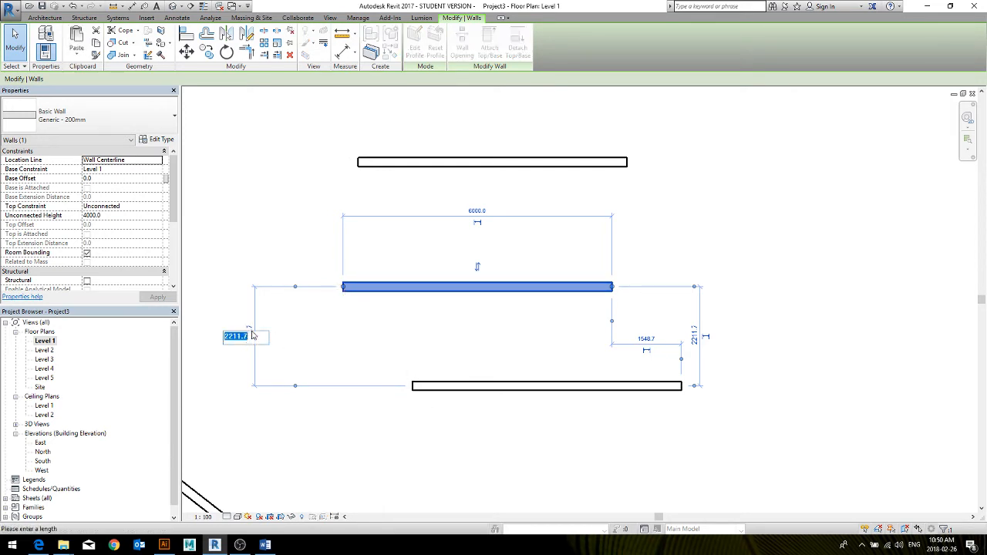
pyautogui.write('2000')
pyautogui.press('Return')
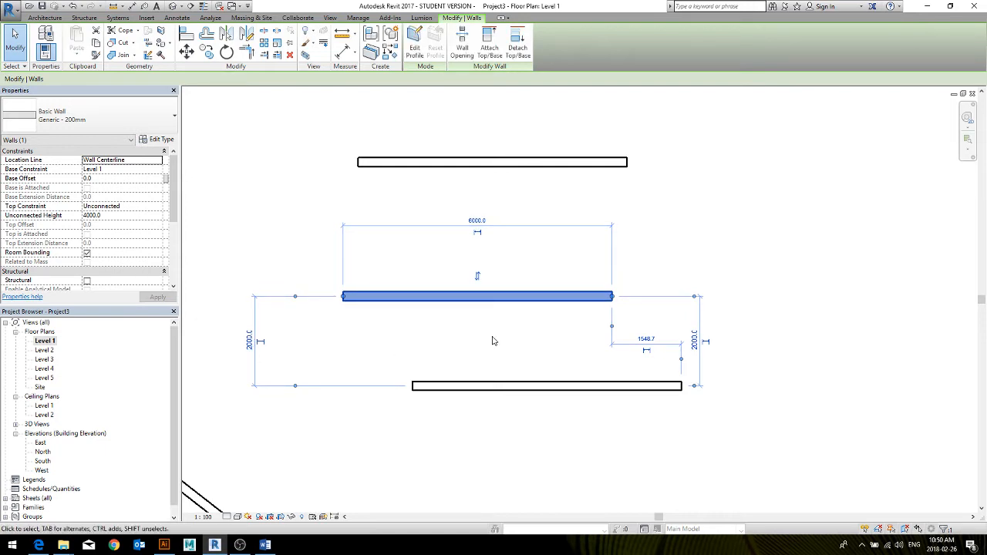
# Make the temporary dimension between the middle and lower horizontal walls permanent
pyautogui.moveTo(495, 341); pyautogui.dragTo(560, 322, button='middle')
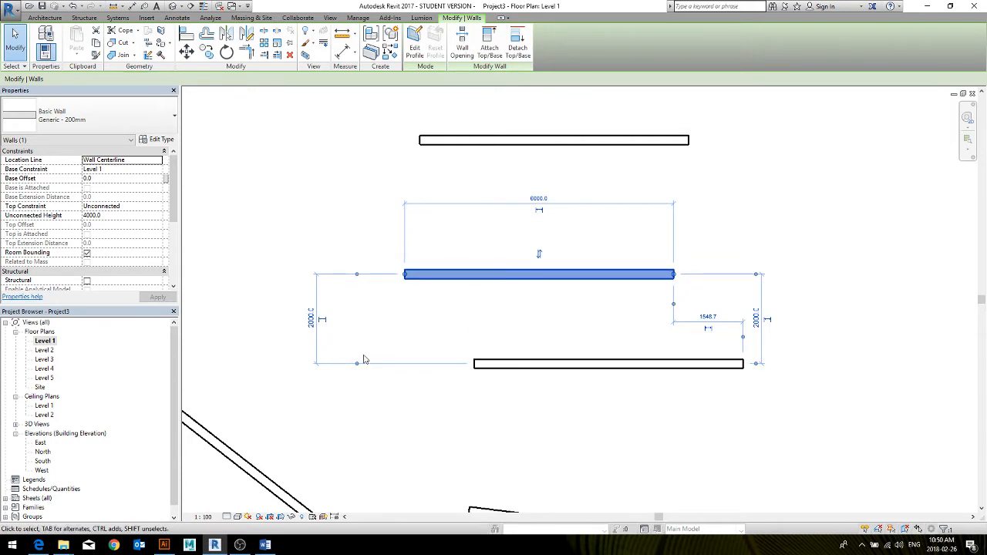
pyautogui.scroll(1, 353, 325)
pyautogui.moveTo(353, 326); pyautogui.dragTo(318, 341, button='middle')
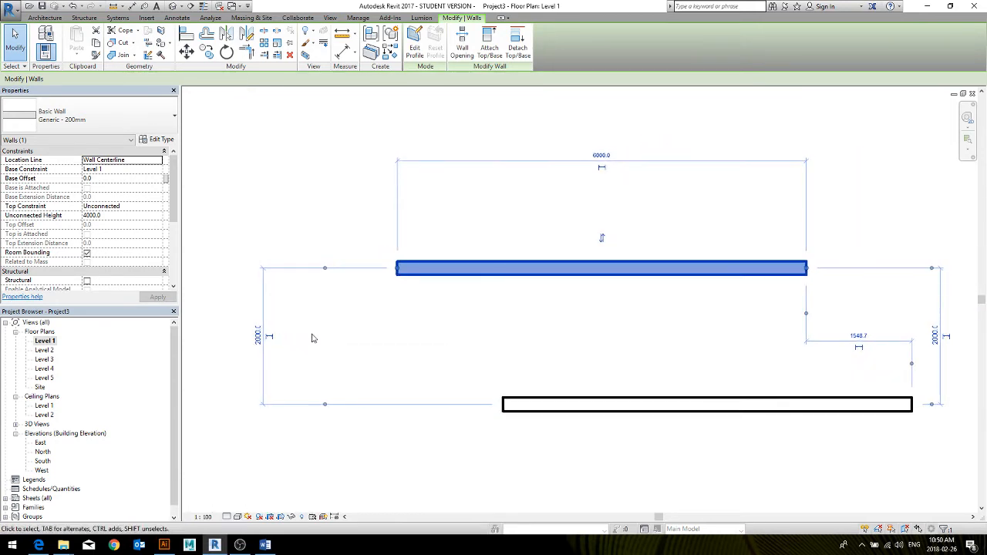
pyautogui.click(269, 337)
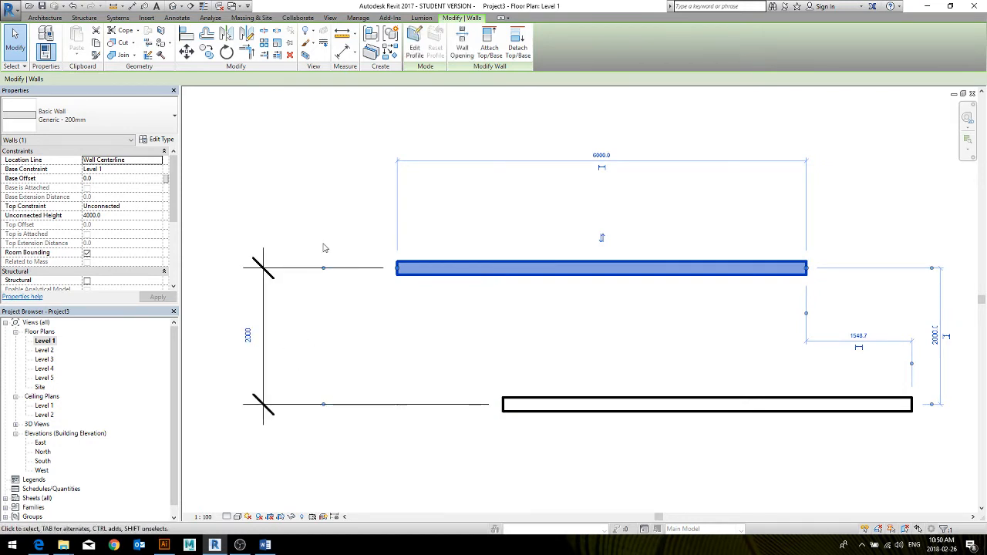
pyautogui.click(378, 492)
# Delete the permanent dimension between the middle and lower horizontal walls
pyautogui.scroll(-4, 378, 492)
pyautogui.moveTo(383, 470); pyautogui.dragTo(393, 377, button='middle')
pyautogui.click(275, 359)
pyautogui.press('Delete')
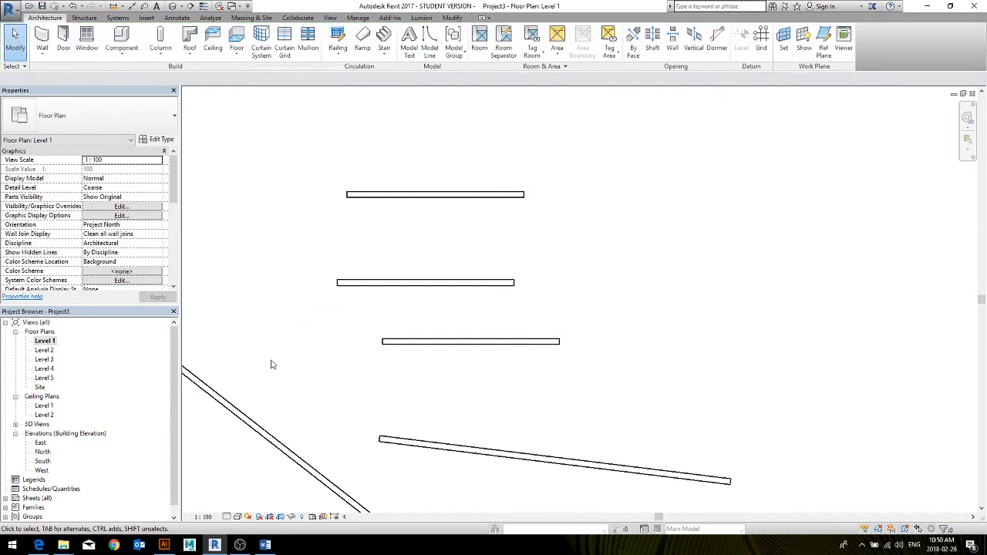
# Draw a vertical wall about 5300 mm long from the upper wall's left end down across the middle wall, just past the lower wall's level
pyautogui.press('w')
pyautogui.press('a')
pyautogui.click(347, 194)
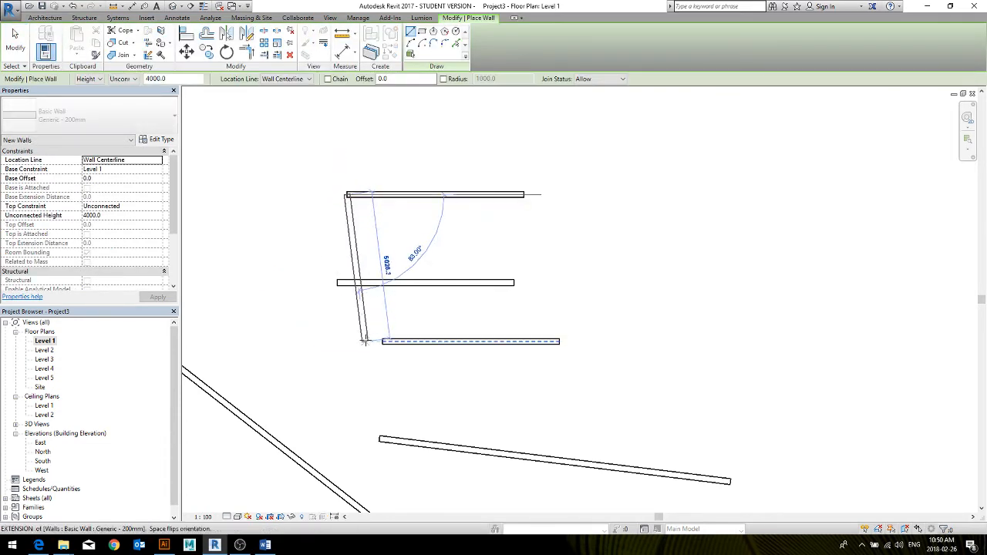
pyautogui.click(351, 348)
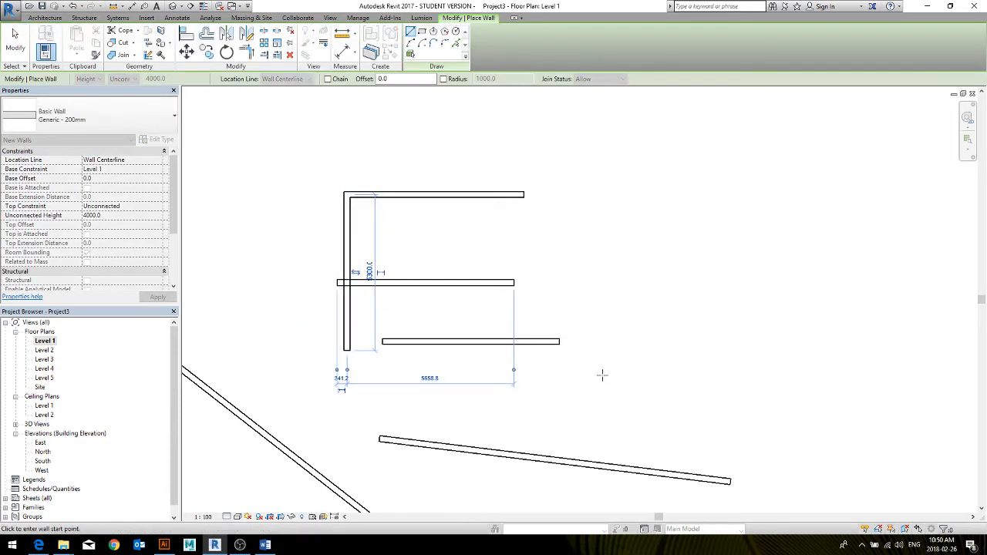
# Draw a vertical wall from the lower wall's right end up to slightly above the upper wall's line
pyautogui.click(561, 341)
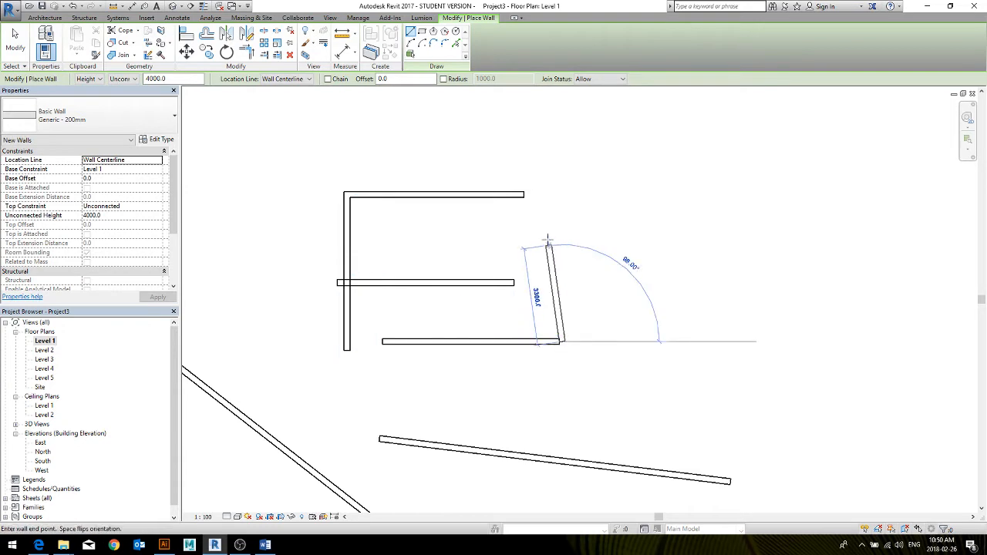
pyautogui.click(561, 191)
pyautogui.press('Escape')
pyautogui.press('Escape')
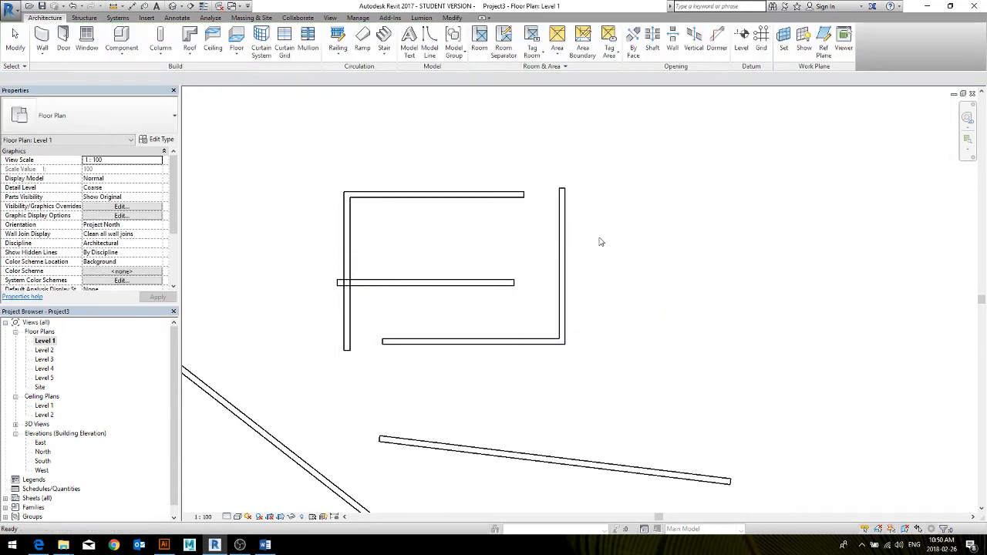
pyautogui.scroll(-2, 600, 242)
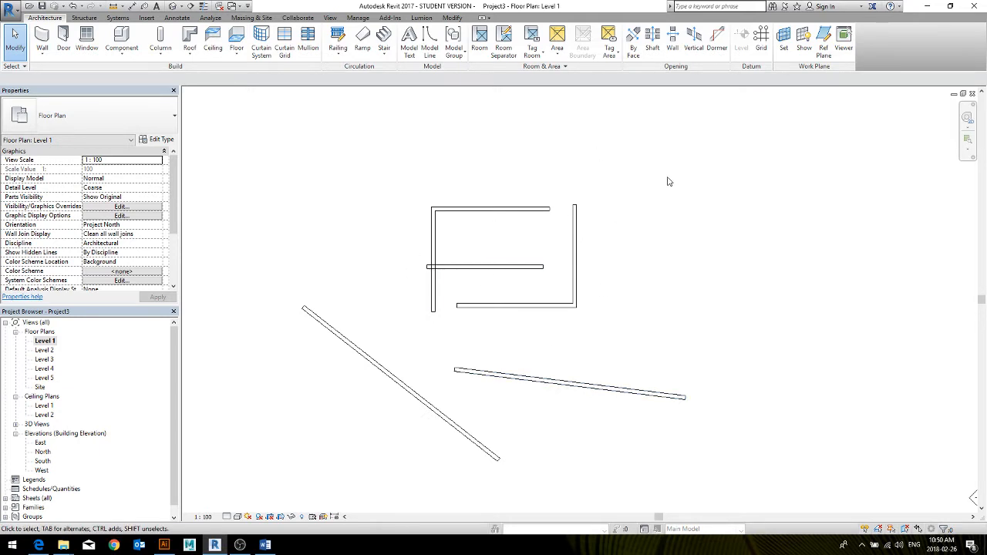
# Set the top constraint of all seven walls on the plan to Up to level: Level 2
pyautogui.moveTo(677, 169); pyautogui.dragTo(360, 420)
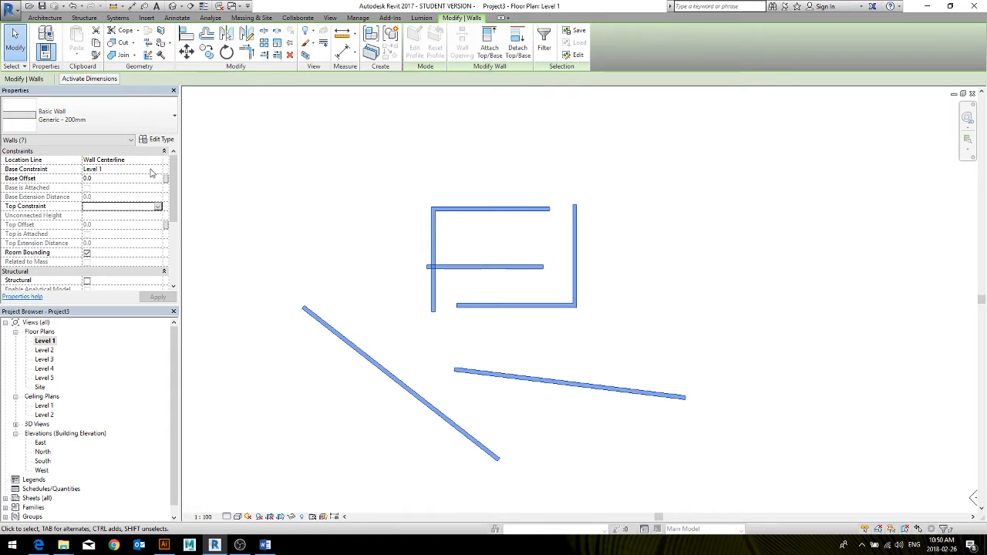
pyautogui.click(157, 208)
pyautogui.click(128, 239)
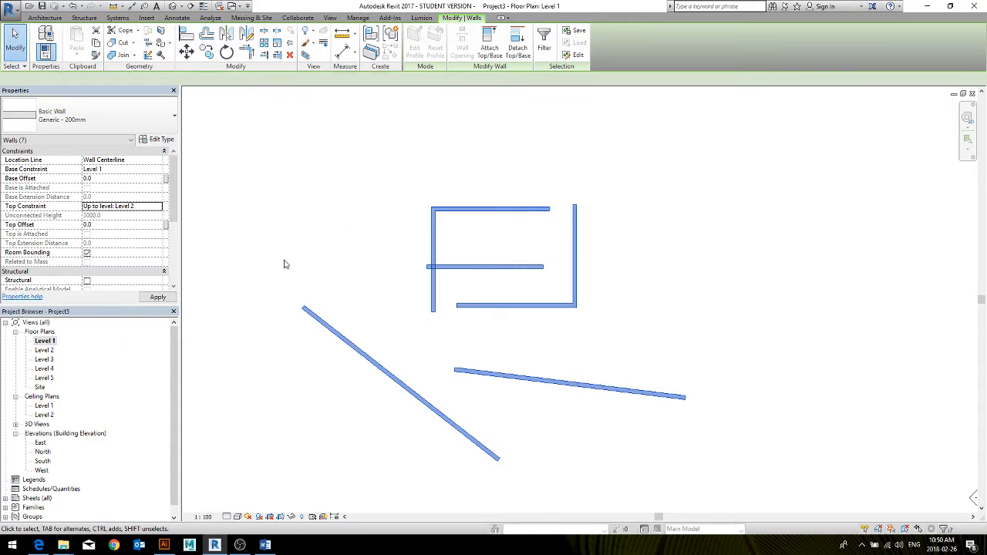
# Inspect the walls' heights in the default 3D view and return to the Level 1 floor plan
pyautogui.click(173, 6)
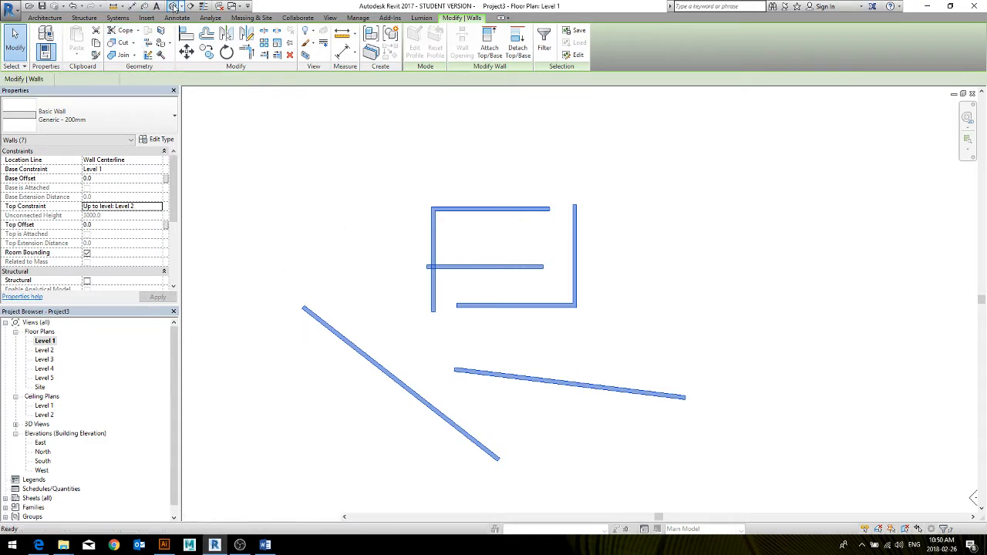
pyautogui.keyDown('shift'); pyautogui.moveTo(566, 313); pyautogui.dragTo(620, 315, button='middle'); pyautogui.keyUp('shift')
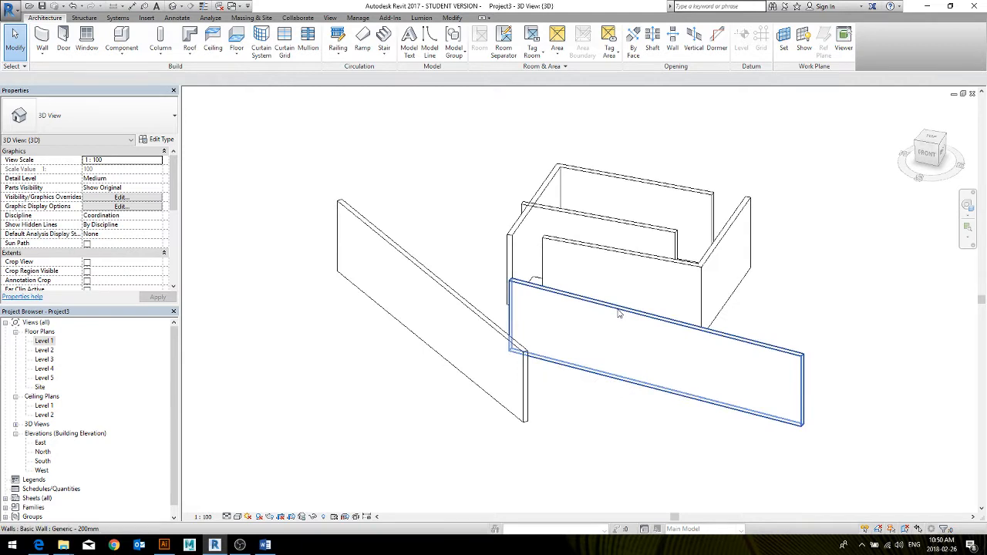
pyautogui.hotkey('ctrl', 'Tab')
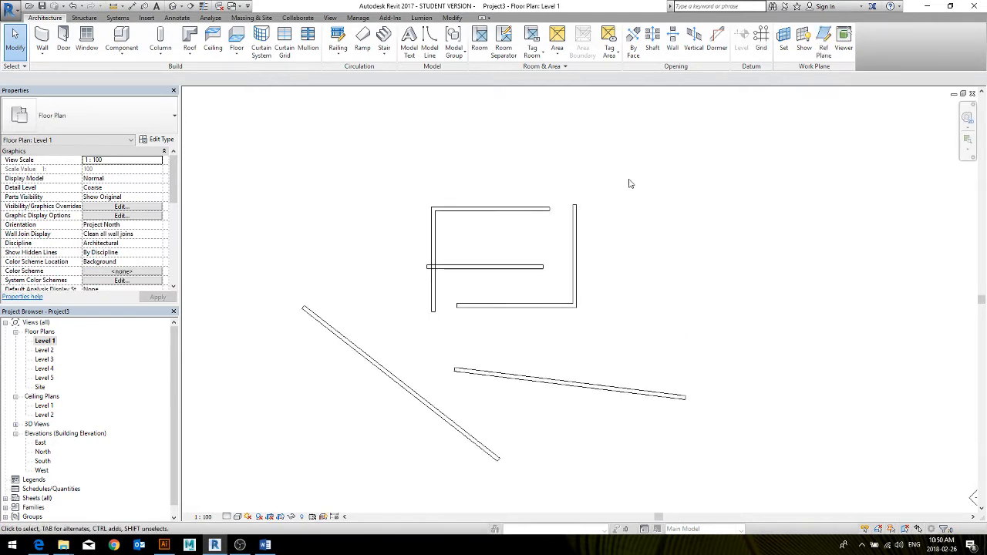
pyautogui.click(542, 209)
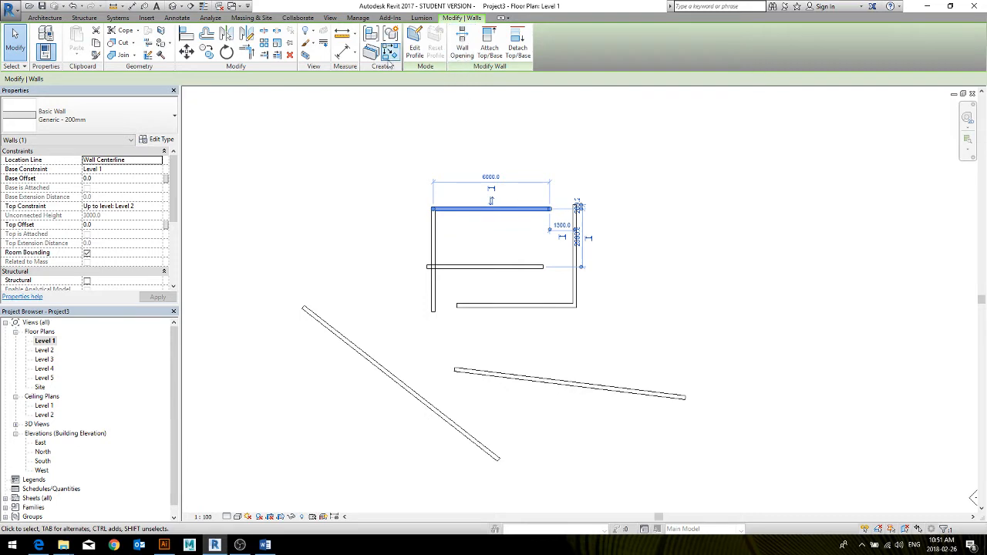
pyautogui.click(336, 159)
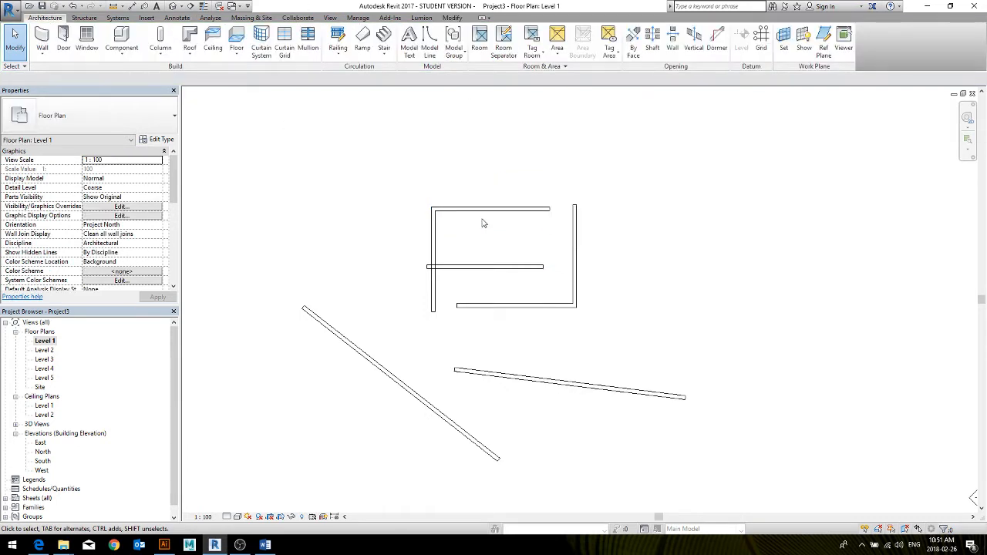
pyautogui.click(450, 208)
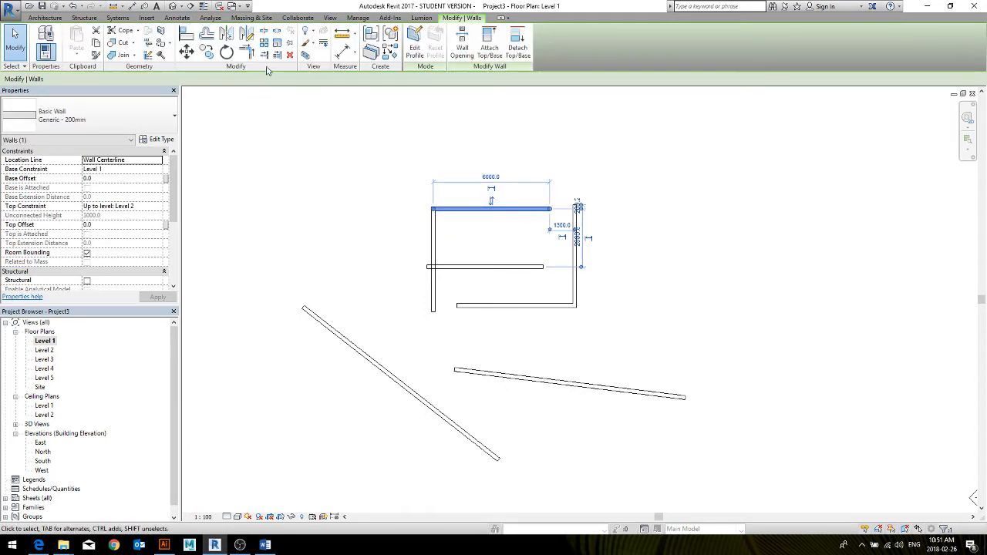
pyautogui.click(247, 51)
pyautogui.click(469, 209)
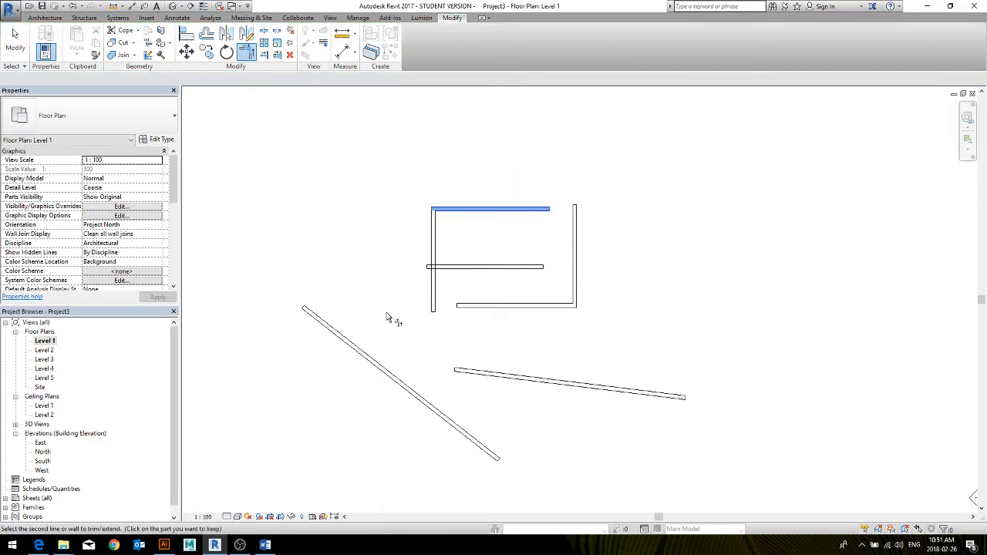
pyautogui.press('Escape')
pyautogui.press('Escape')
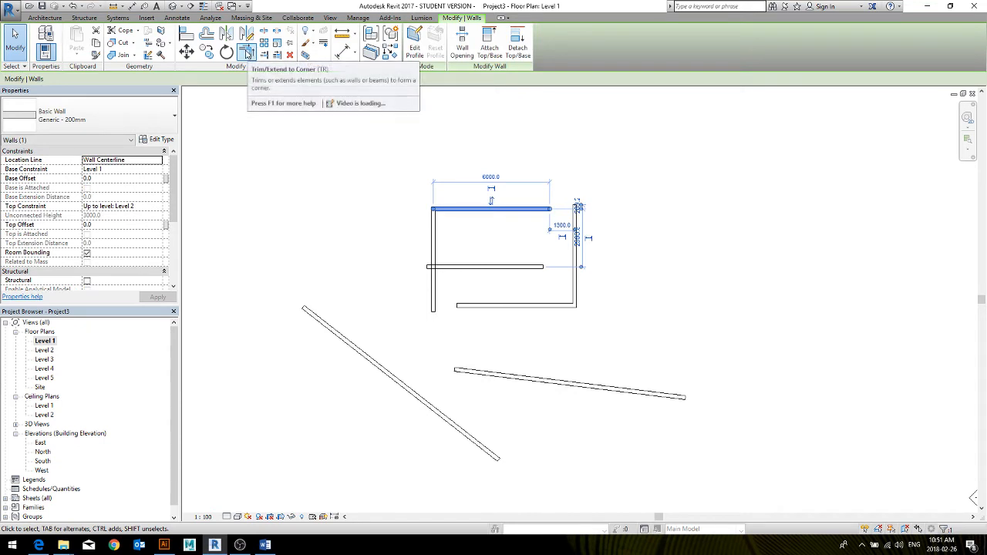
# Trim/extend the upper horizontal wall and the long diagonal wall so they meet in a corner
pyautogui.click(247, 50)
pyautogui.click(455, 209)
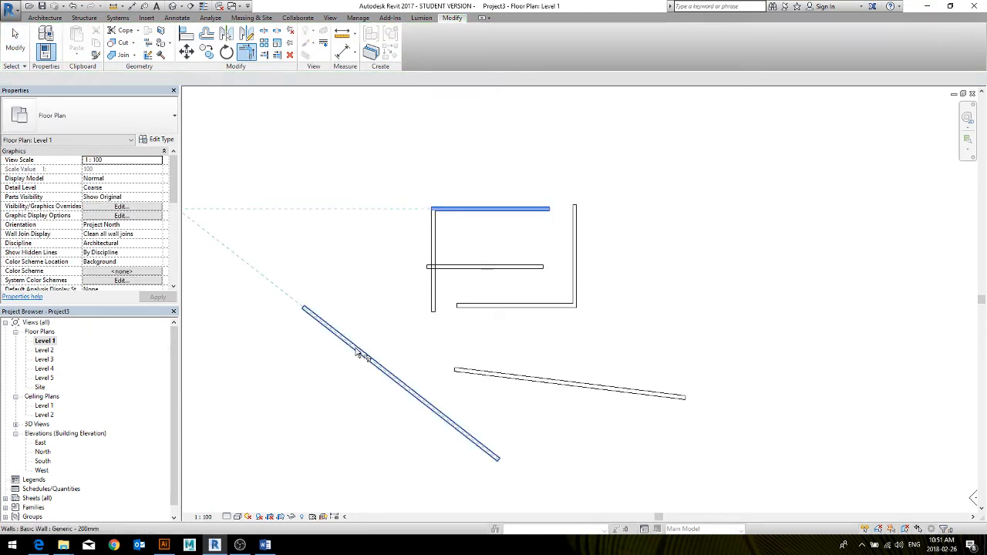
pyautogui.click(364, 352)
pyautogui.moveTo(344, 275); pyautogui.dragTo(397, 286, button='middle')
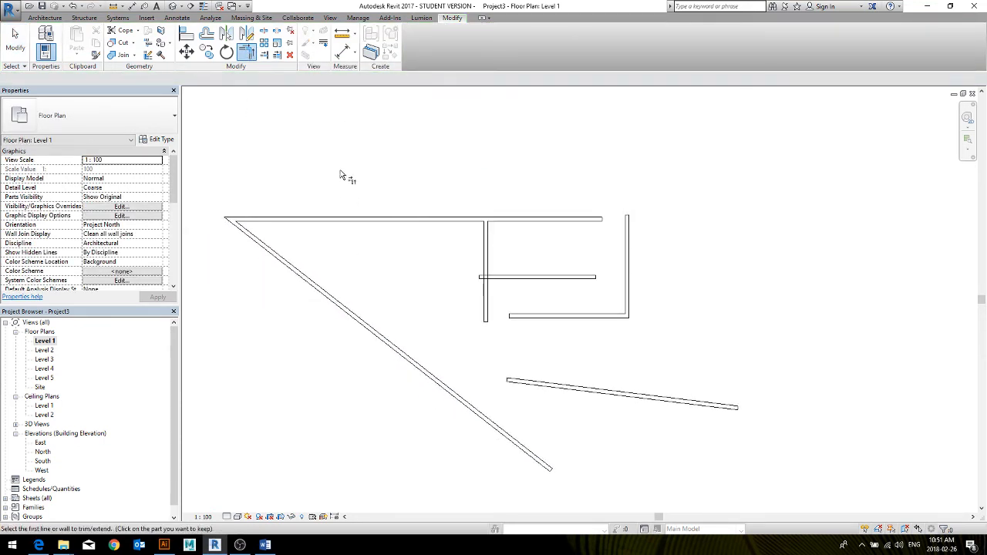
pyautogui.press('Escape')
pyautogui.press('Escape')
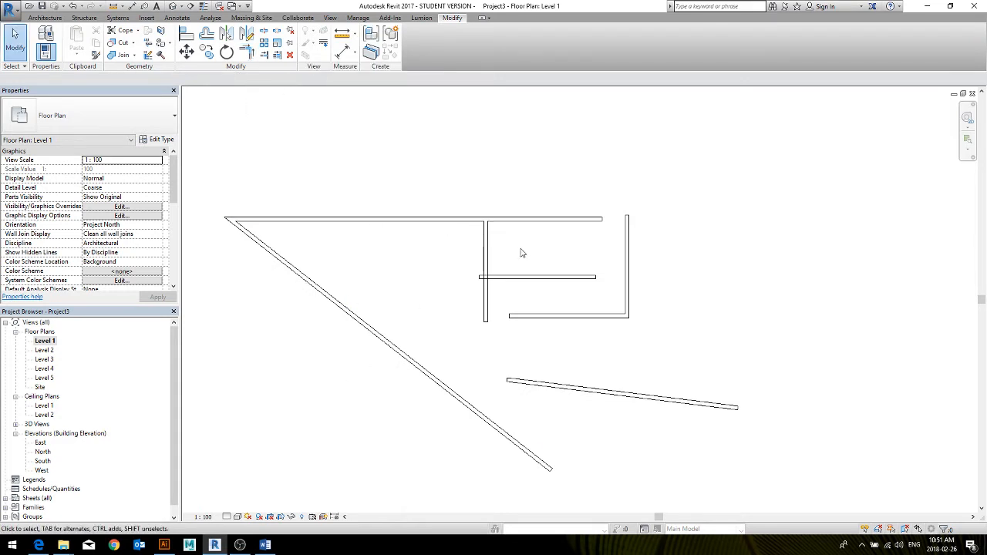
# Extend the middle and upper horizontal walls to the right vertical wall with Trim/Extend Multiple Elements
pyautogui.moveTo(529, 256); pyautogui.dragTo(522, 237, button='middle')
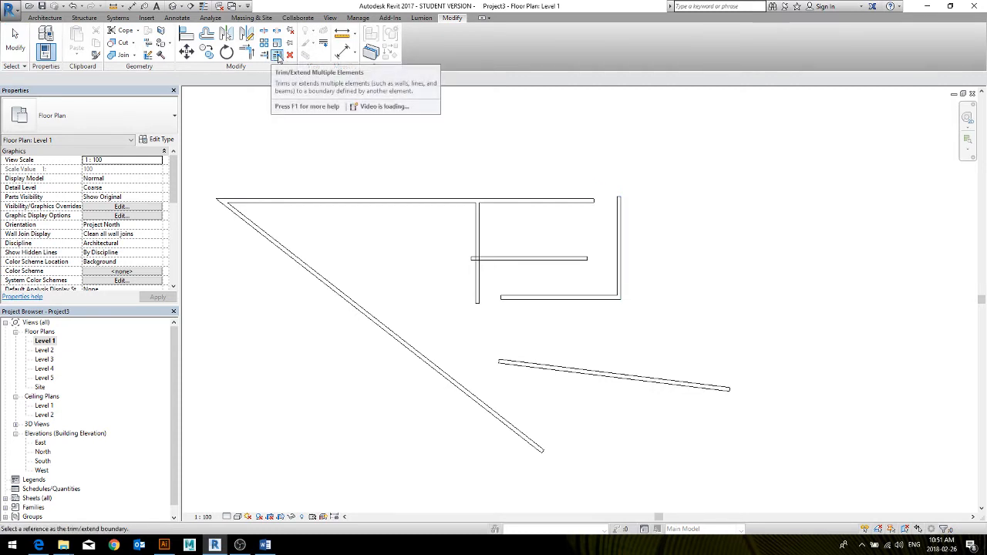
pyautogui.click(618, 220)
pyautogui.click(584, 260)
pyautogui.click(590, 201)
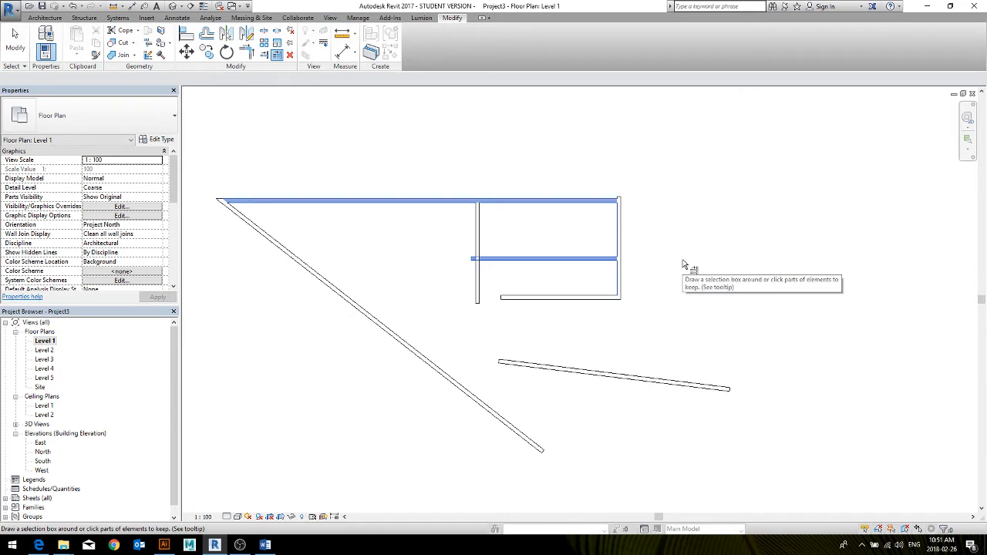
pyautogui.press('Escape')
pyautogui.press('Escape')
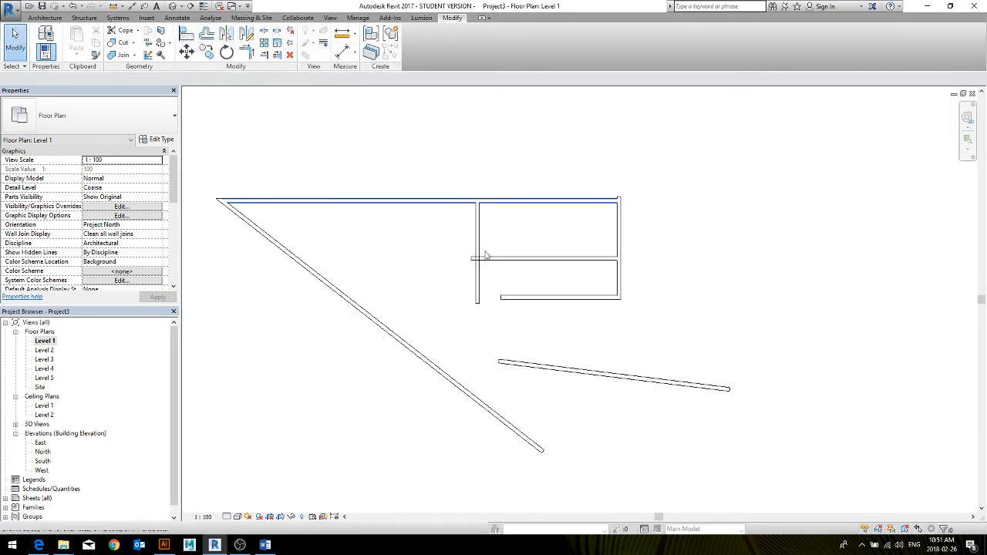
# Align the short sloping wall to the upper face of the long diagonal wall
pyautogui.click(526, 362)
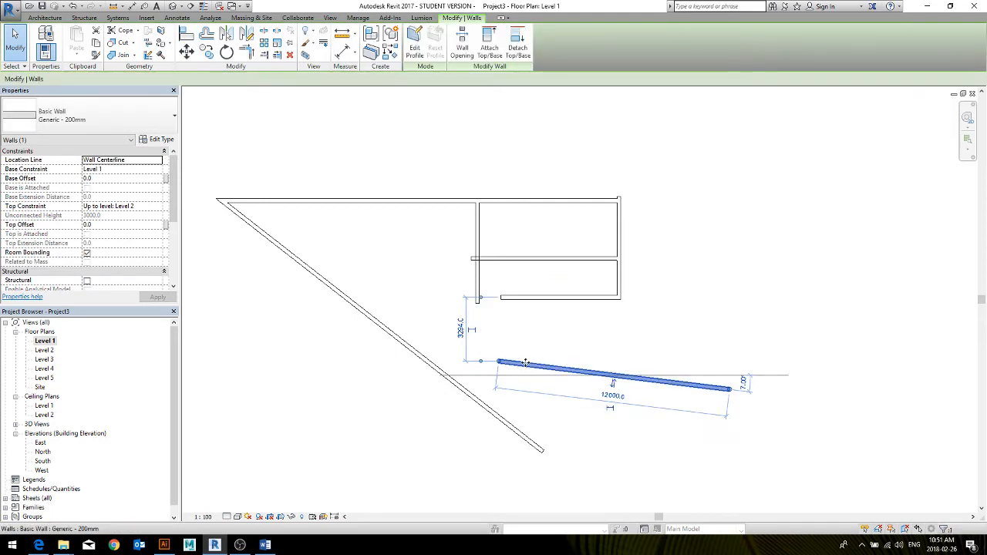
pyautogui.click(492, 412)
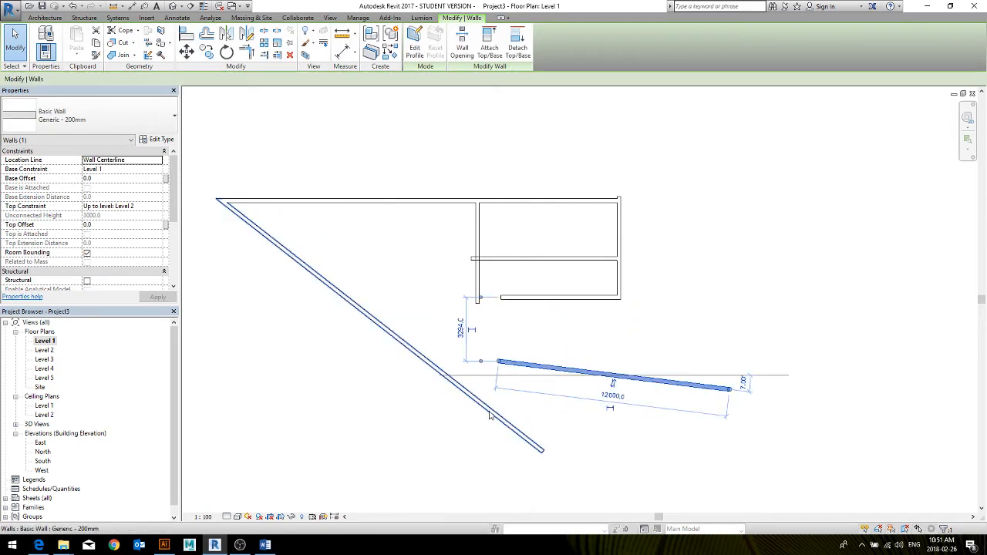
pyautogui.click(186, 34)
pyautogui.click(468, 390)
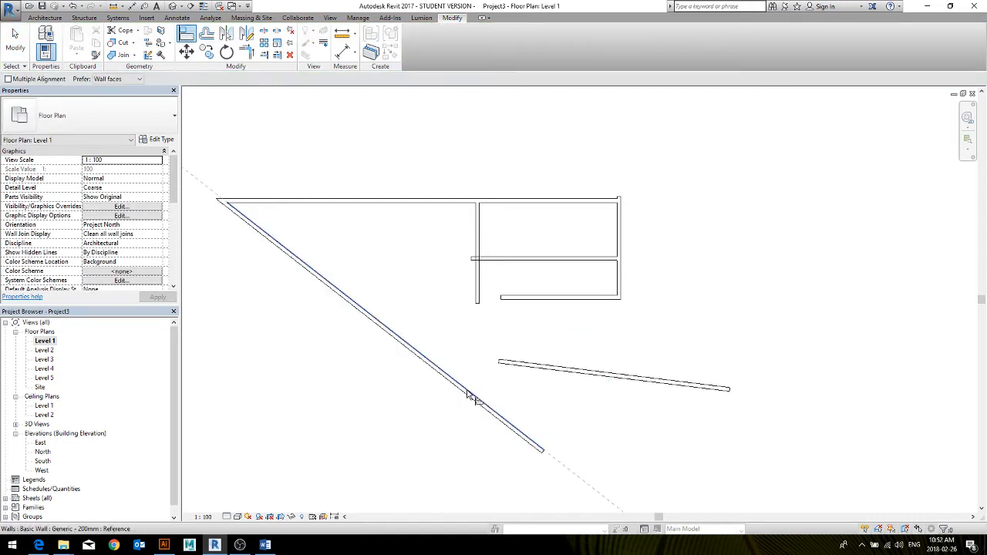
pyautogui.click(538, 369)
pyautogui.moveTo(619, 338); pyautogui.dragTo(643, 286, button='middle')
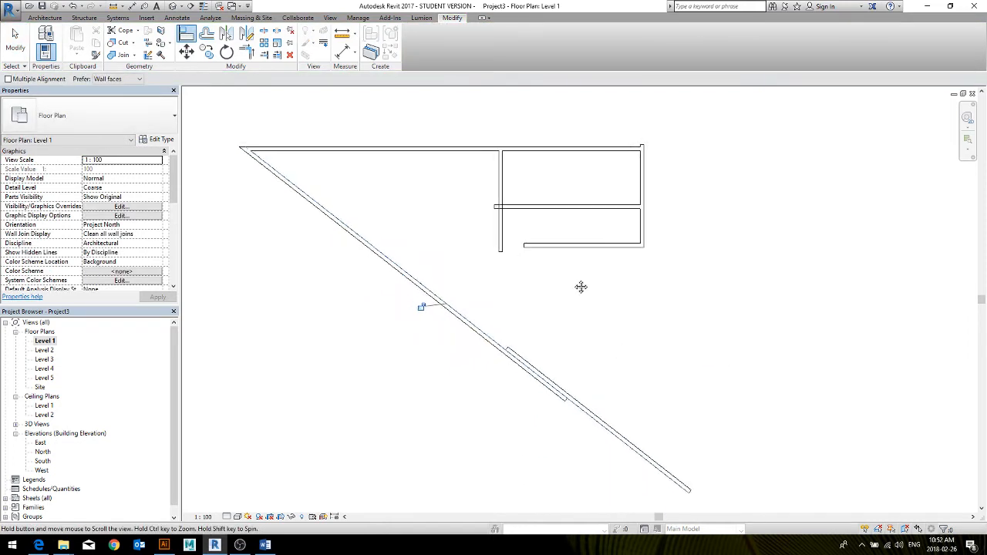
# Move the aligned short diagonal wall upward, clear of the long diagonal wall and parallel to it
pyautogui.press('Escape')
pyautogui.click(641, 457)
pyautogui.moveTo(640, 456); pyautogui.dragTo(629, 384)
pyautogui.click(589, 290)
pyautogui.moveTo(589, 290); pyautogui.dragTo(601, 326, button='middle')
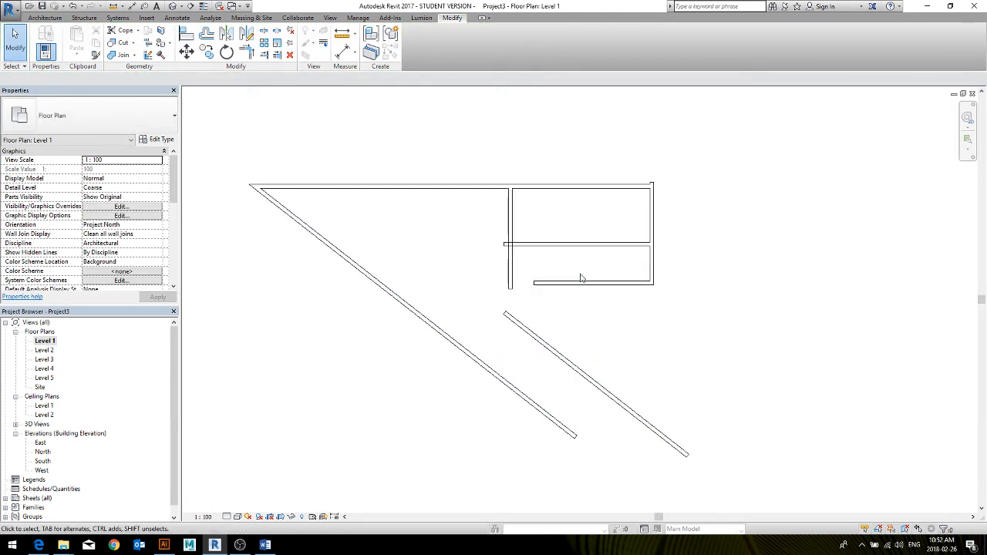
# Copy the lower horizontal wall about 2900 mm downward and to the left so the copy crosses both diagonal walls
pyautogui.click(582, 285)
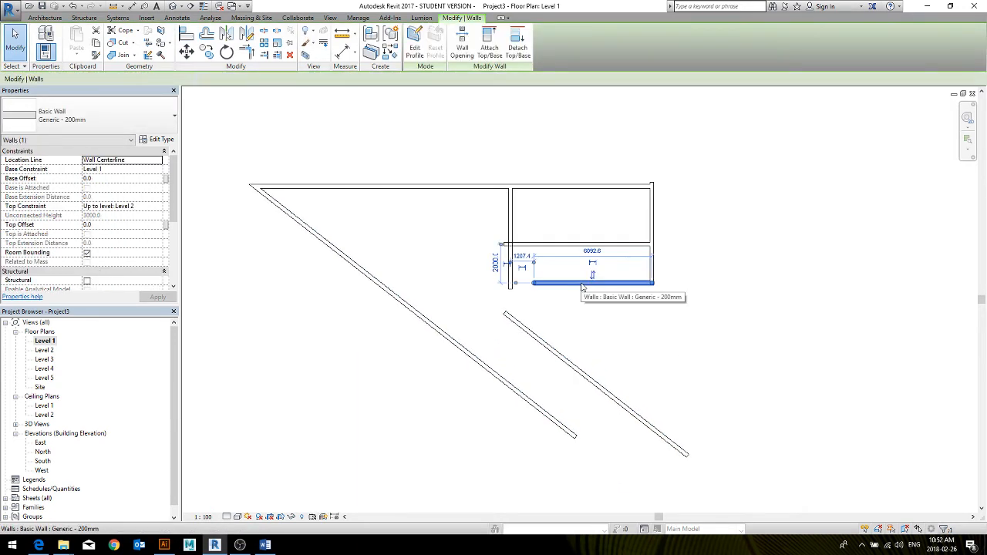
pyautogui.press('r')
pyautogui.press('o')
pyautogui.click(502, 340)
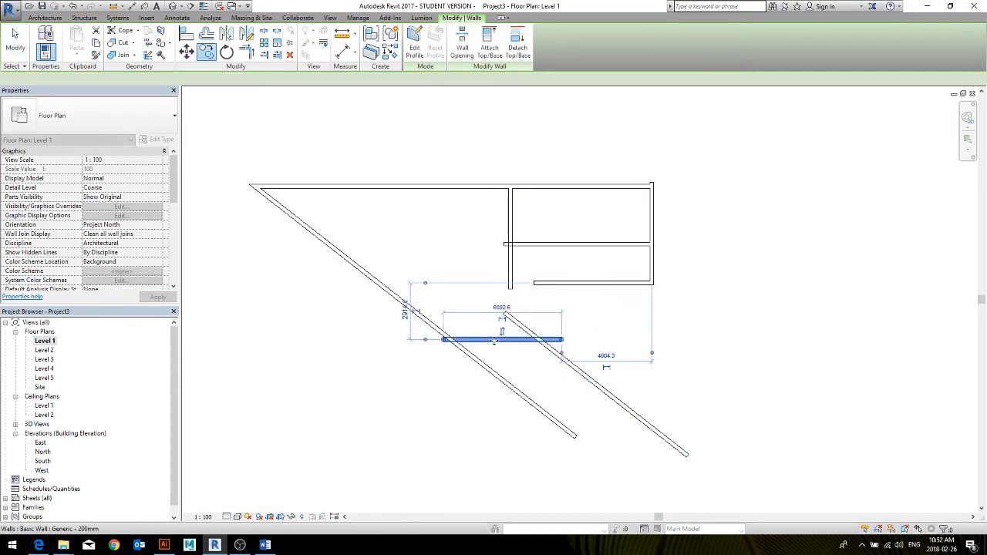
pyautogui.press('Escape')
# Trim the copied horizontal wall to a corner with each of the two diagonal walls
pyautogui.press('t')
pyautogui.press('r')
pyautogui.click(498, 340)
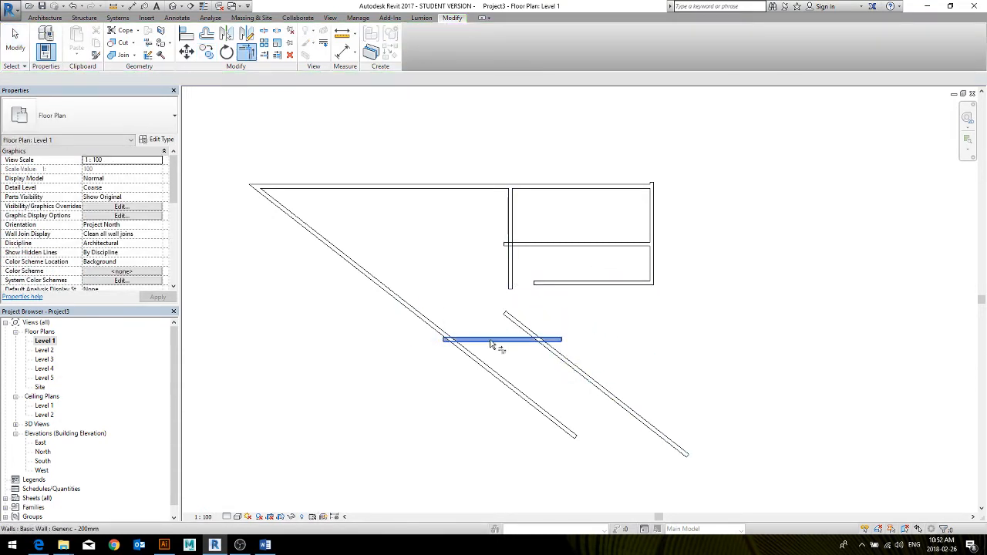
pyautogui.click(439, 331)
pyautogui.click(560, 357)
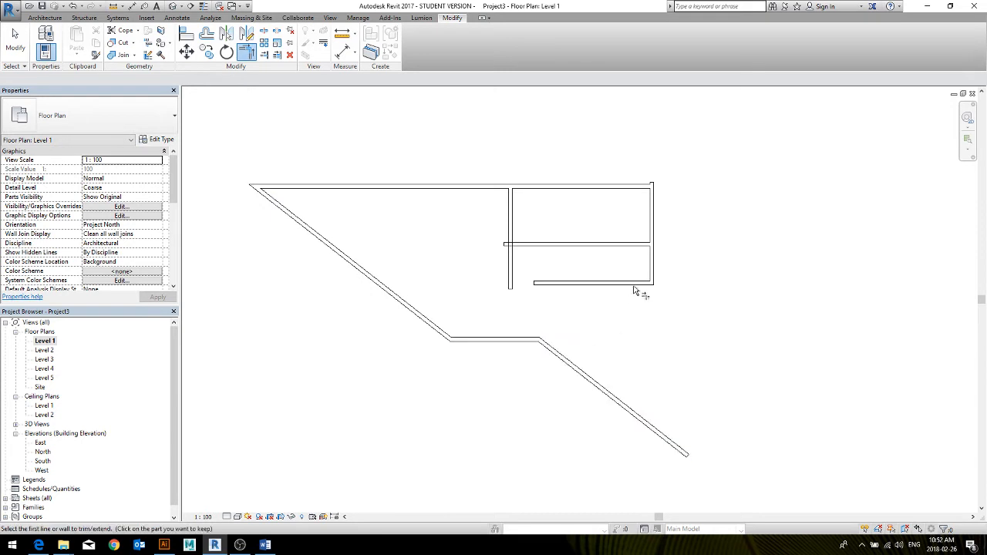
# Trim the right vertical wall to a corner with the short diagonal wall, and the lower horizontal wall with the left vertical wall
pyautogui.click(655, 275)
pyautogui.click(591, 390)
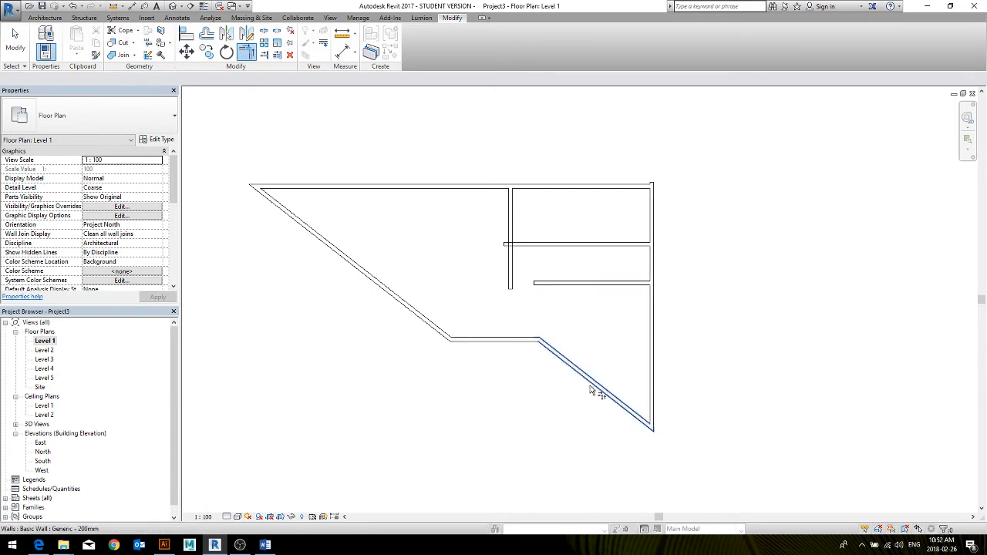
pyautogui.click(552, 283)
pyautogui.click(517, 266)
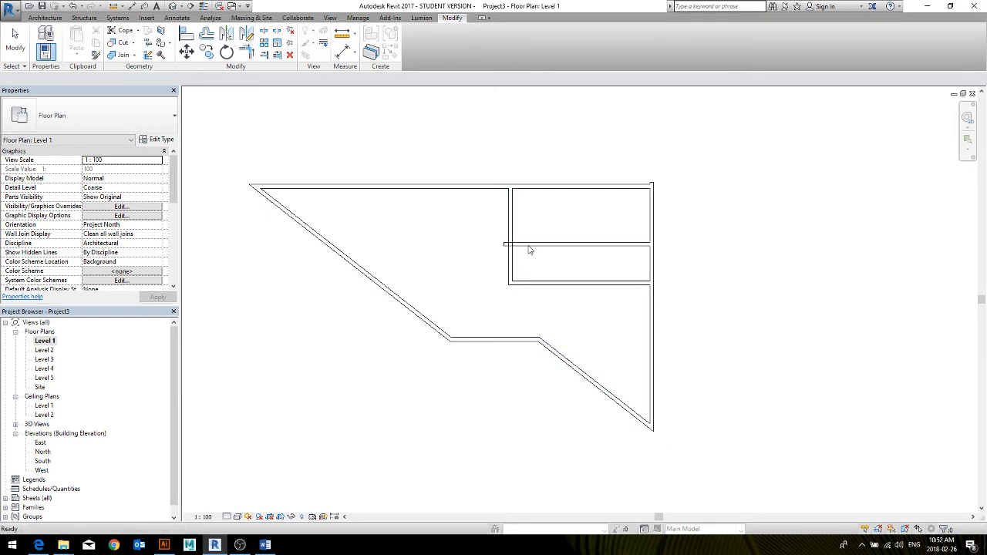
pyautogui.press('Escape')
pyautogui.press('Escape')
# Shorten the middle horizontal wall's overhanging left end back to the left vertical wall
pyautogui.click(523, 245)
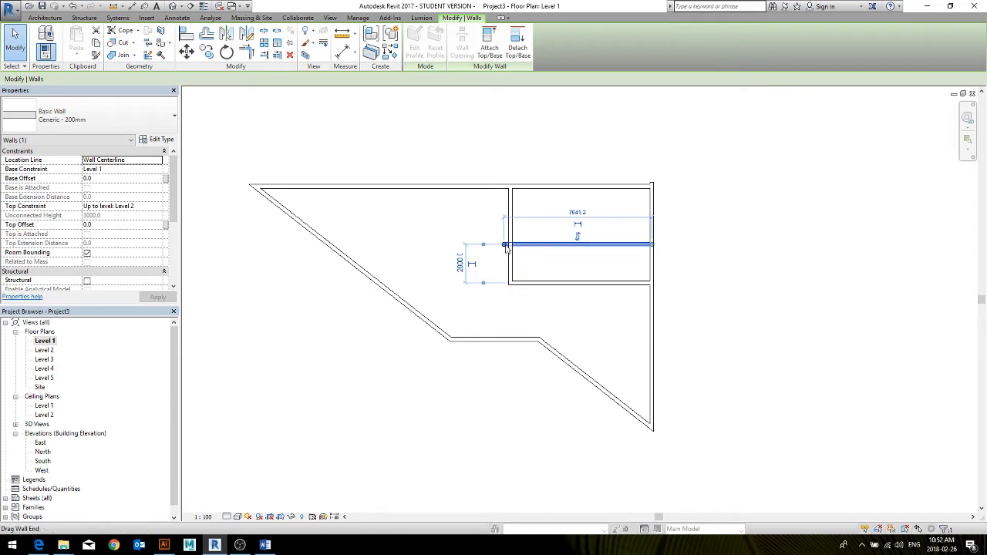
pyautogui.moveTo(504, 244); pyautogui.dragTo(511, 244)
pyautogui.click(552, 273)
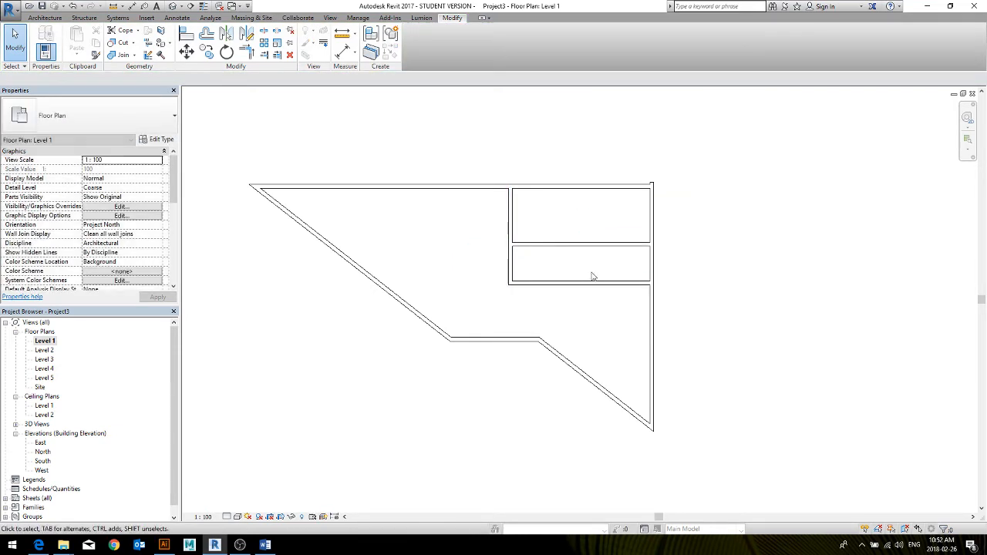
# Stretch the right vertical wall's upper end further above the upper horizontal wall
pyautogui.scroll(5, 591, 209)
pyautogui.click(590, 209)
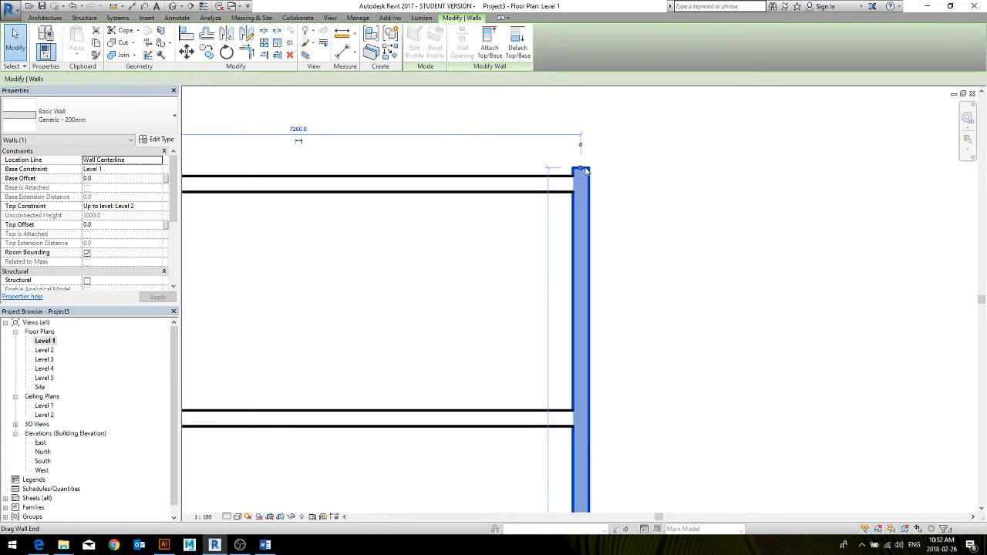
pyautogui.moveTo(582, 168); pyautogui.dragTo(580, 131)
pyautogui.click(645, 227)
pyautogui.click(585, 222)
pyautogui.click(642, 202)
# Trim the right vertical wall and the upper horizontal wall to a corner, and undo that trim
pyautogui.press('t')
pyautogui.press('r')
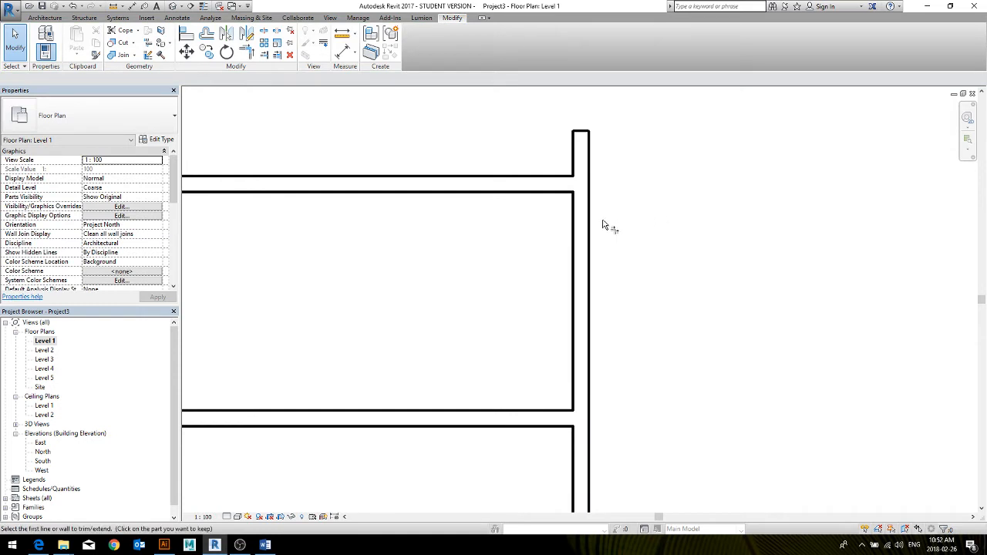
pyautogui.click(585, 228)
pyautogui.click(535, 189)
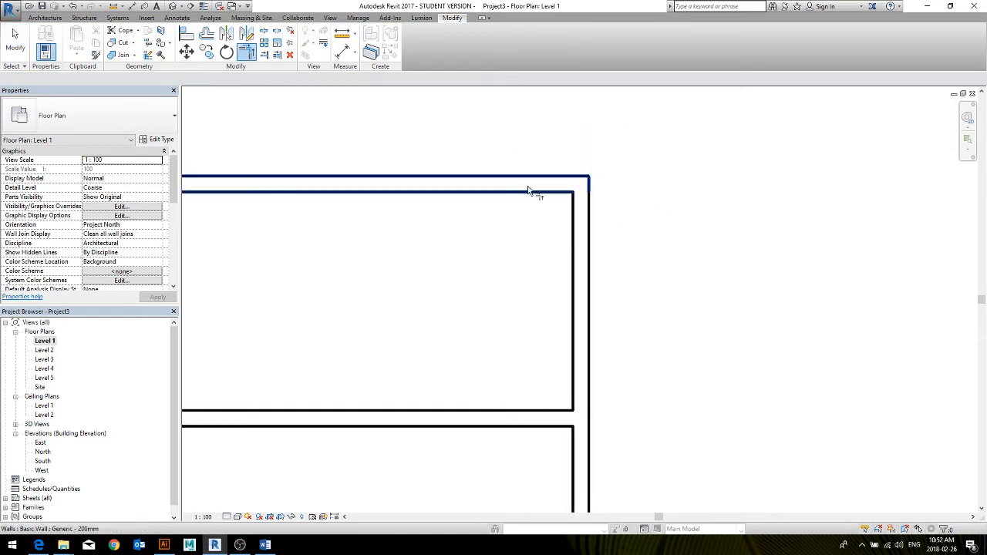
pyautogui.moveTo(582, 227); pyautogui.dragTo(655, 247, button='middle')
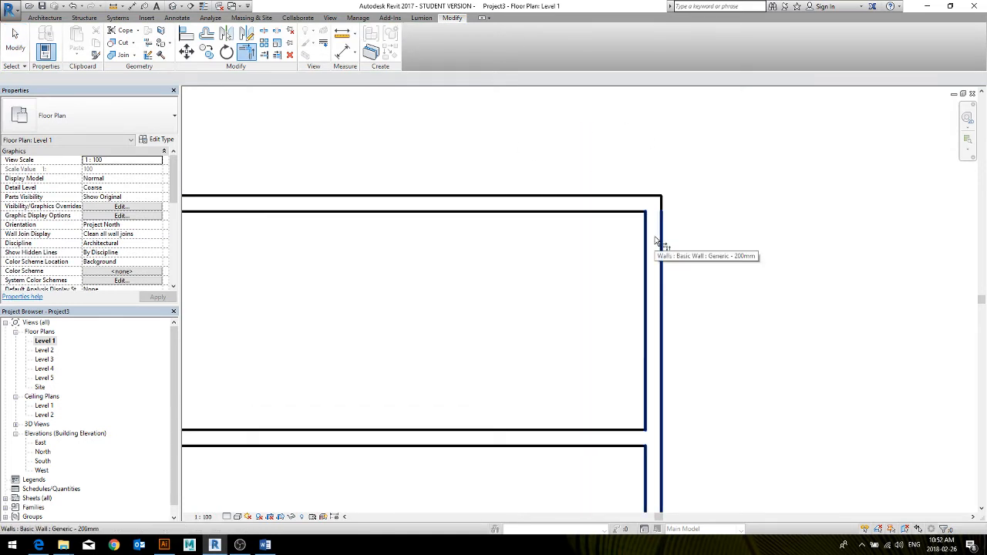
pyautogui.moveTo(655, 240); pyautogui.dragTo(573, 221, button='middle')
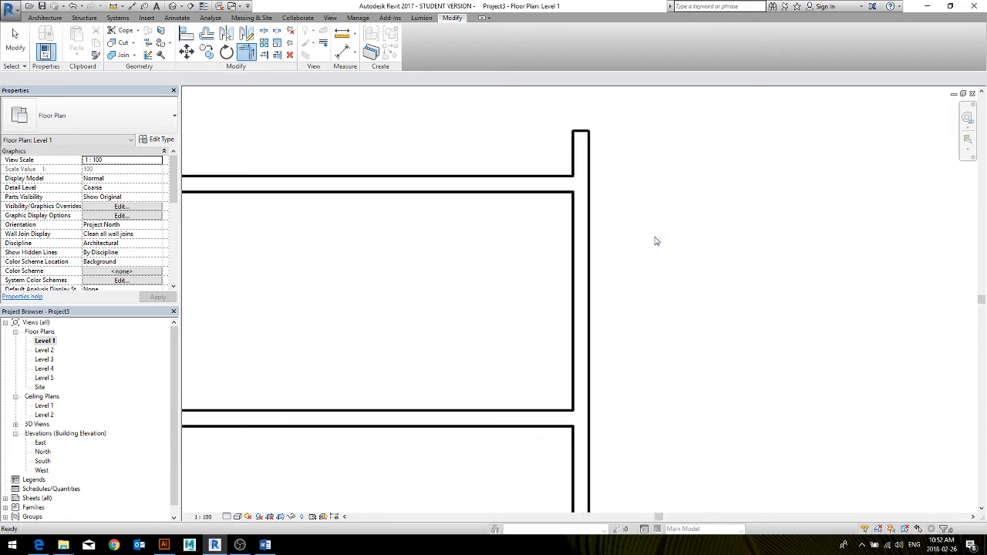
# Try to shorten the right vertical wall by pulling its upper end onto the upper horizontal wall's endpoint, and undo that change
pyautogui.click(582, 137)
pyautogui.press('r')
pyautogui.press('s')
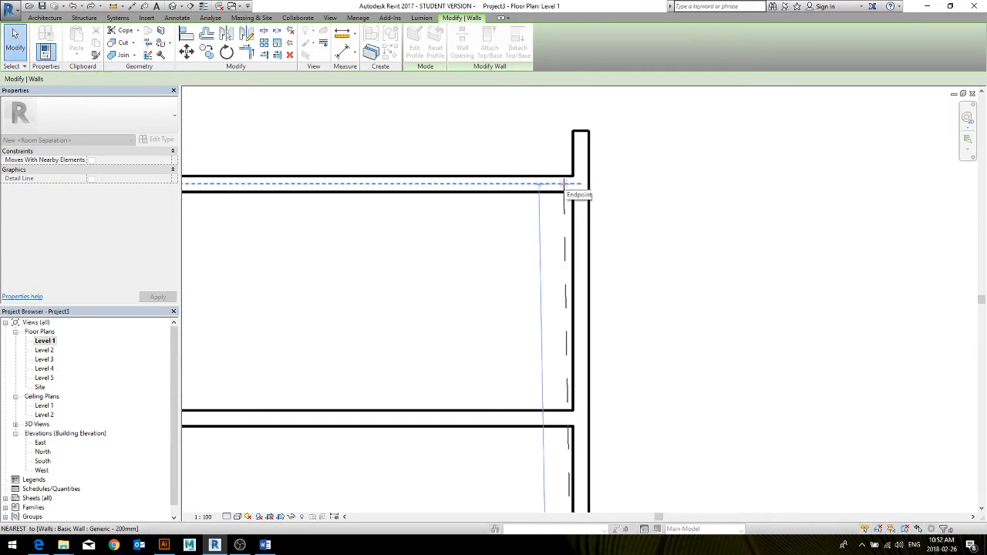
pyautogui.moveTo(564, 183); pyautogui.dragTo(564, 184)
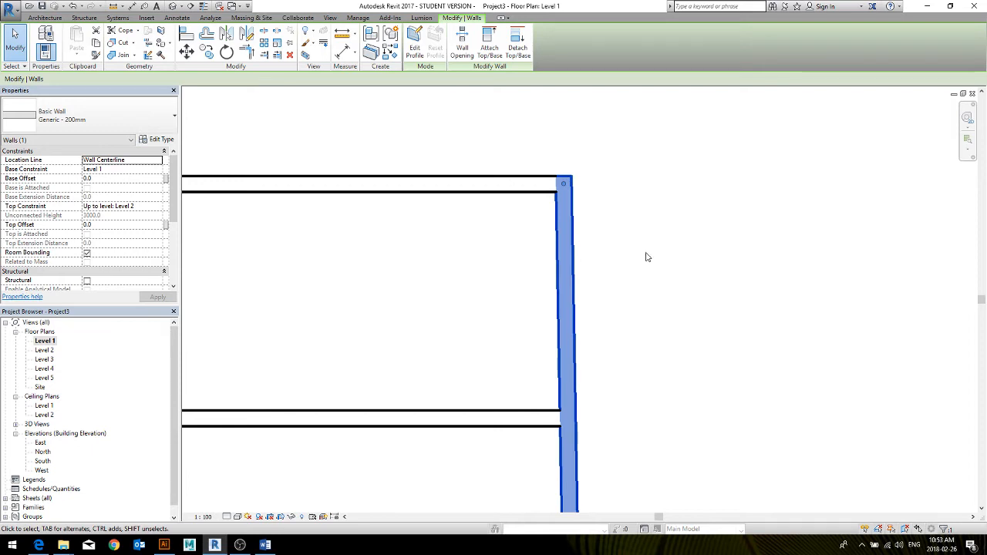
pyautogui.click(655, 299)
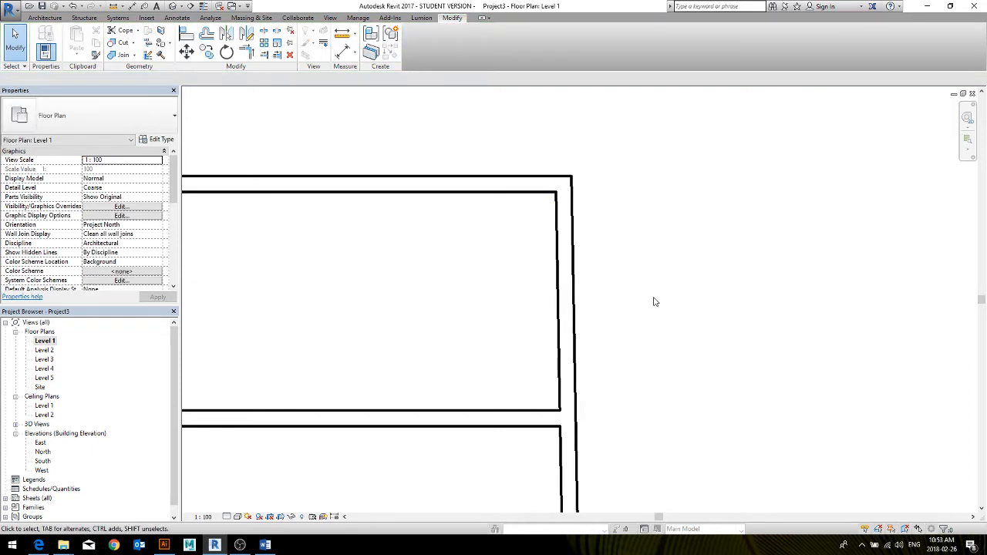
pyautogui.scroll(-2, 655, 299)
pyautogui.moveTo(656, 299); pyautogui.dragTo(655, 278, button='middle')
pyautogui.scroll(1, 655, 280)
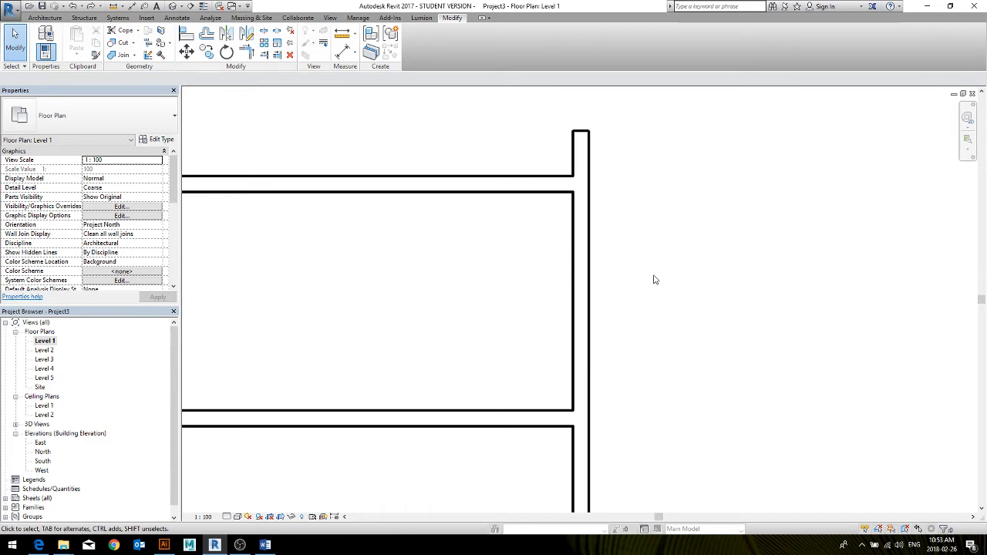
# Trim the right vertical wall and the upper horizontal wall to a clean corner, removing the overhanging upper end
pyautogui.press('t')
pyautogui.press('r')
pyautogui.click(579, 260)
pyautogui.click(540, 185)
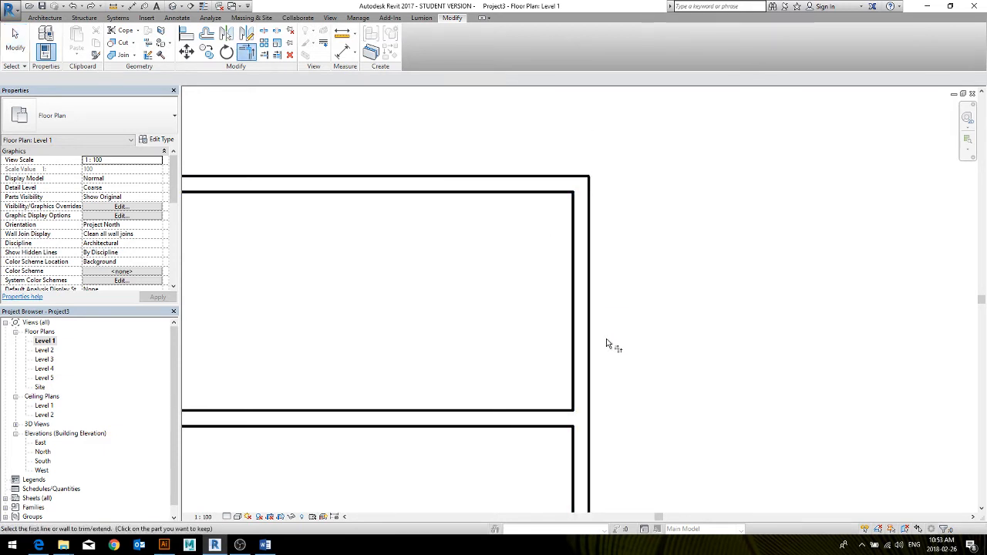
pyautogui.scroll(-8, 606, 343)
pyautogui.scroll(-1, 453, 462)
pyautogui.moveTo(452, 463); pyautogui.dragTo(567, 363, button='middle')
pyautogui.scroll(-1, 567, 363)
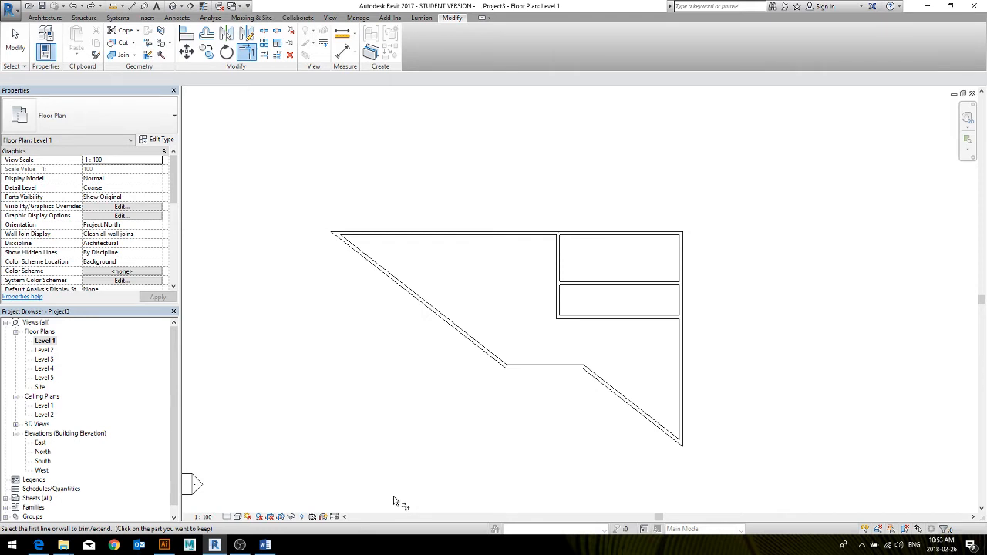
# Flip the upper horizontal wall's orientation and flip it back
pyautogui.scroll(-1, 556, 302)
pyautogui.moveTo(557, 299); pyautogui.dragTo(489, 347, button='middle')
pyautogui.scroll(5, 495, 284)
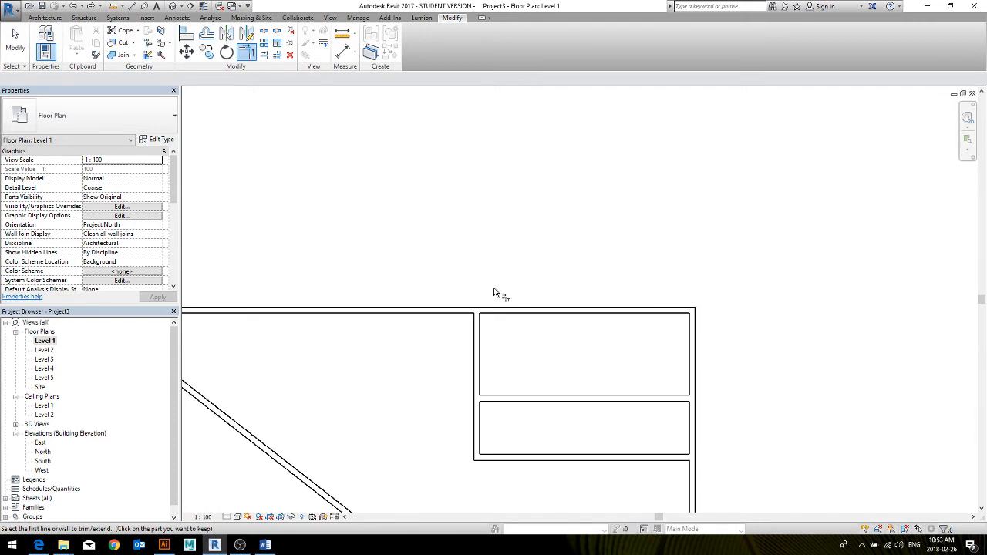
pyautogui.moveTo(494, 293); pyautogui.dragTo(641, 262, button='middle')
pyautogui.press('Escape')
pyautogui.click(584, 277)
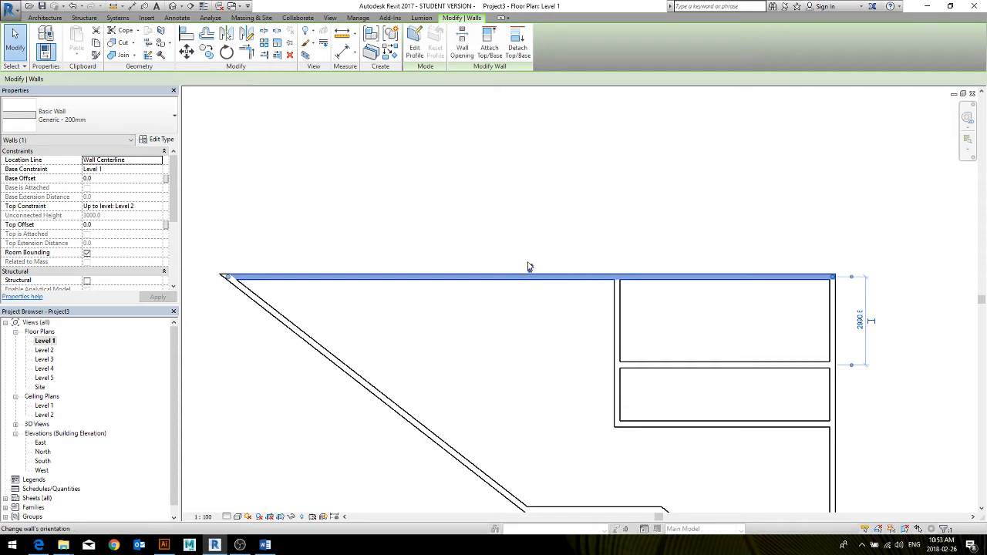
pyautogui.click(530, 267)
pyautogui.click(531, 285)
pyautogui.moveTo(414, 326); pyautogui.dragTo(488, 277, button='middle')
# Select all walls in the default 3D view and change them to the stacked wall type Exterior - Brick Over Block w Metal Stud
pyautogui.click(173, 7)
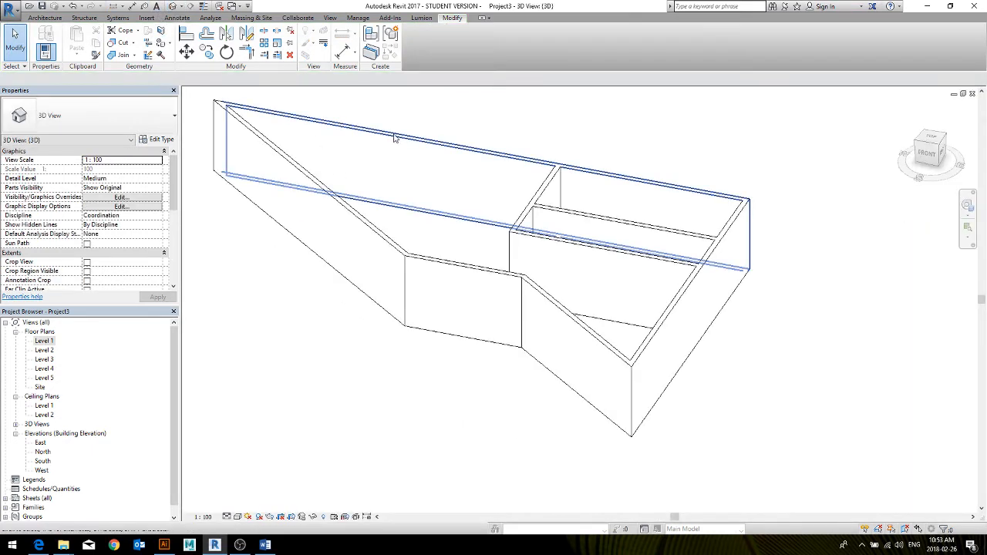
pyautogui.moveTo(443, 173); pyautogui.dragTo(507, 220, button='middle')
pyautogui.click(391, 224)
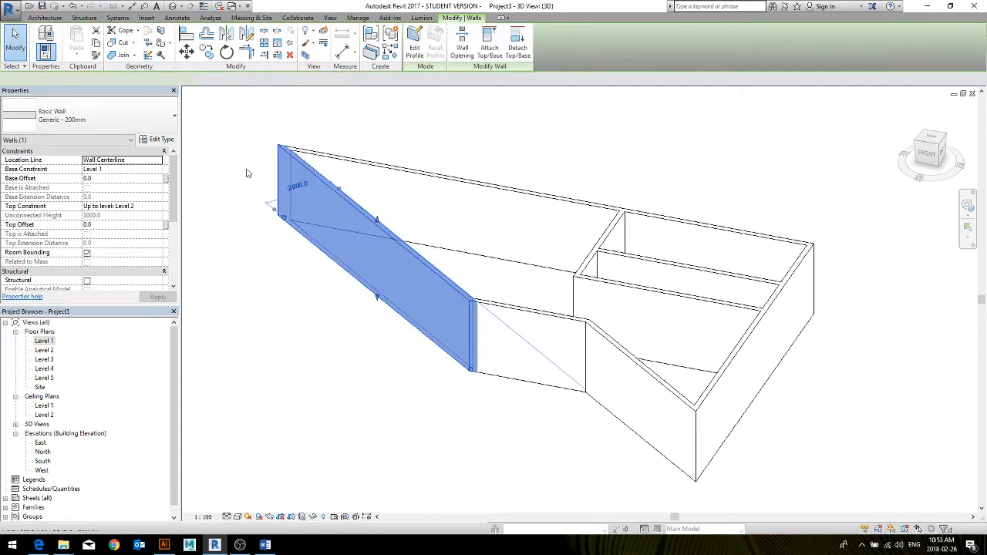
pyautogui.click(89, 116)
pyautogui.click(740, 160)
pyautogui.moveTo(793, 194); pyautogui.dragTo(352, 380)
pyautogui.click(85, 115)
pyautogui.scroll(-2, 103, 158)
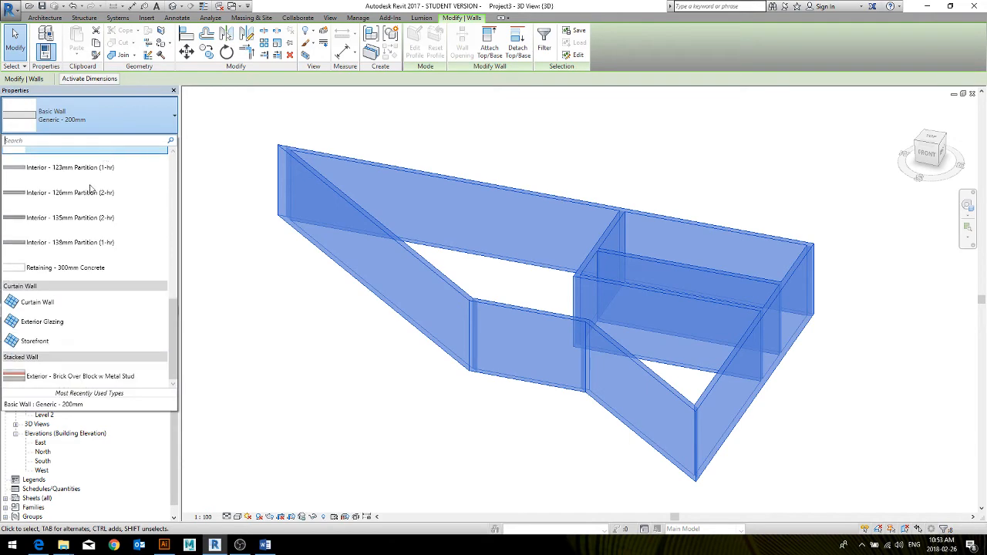
pyautogui.click(55, 380)
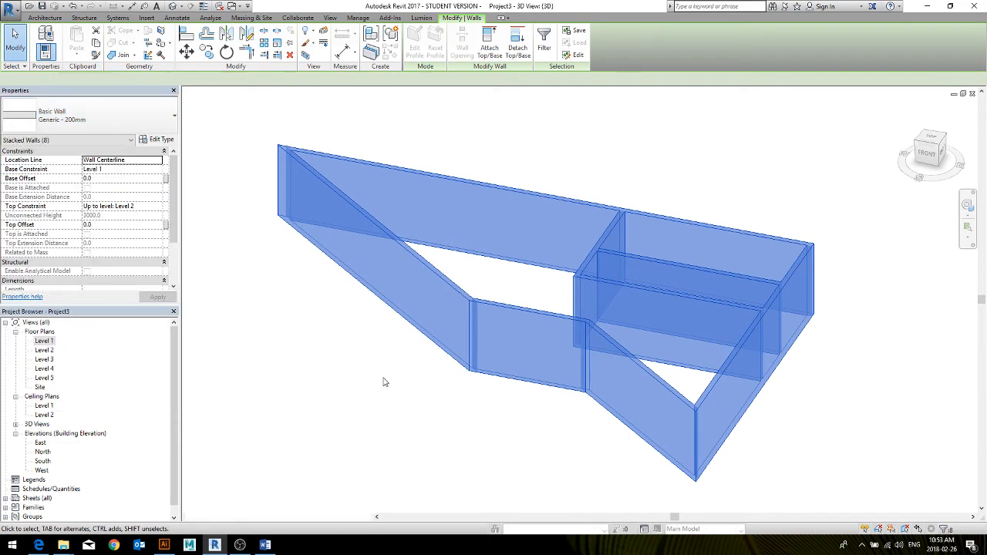
pyautogui.click(429, 441)
pyautogui.moveTo(437, 417); pyautogui.dragTo(485, 416, button='middle')
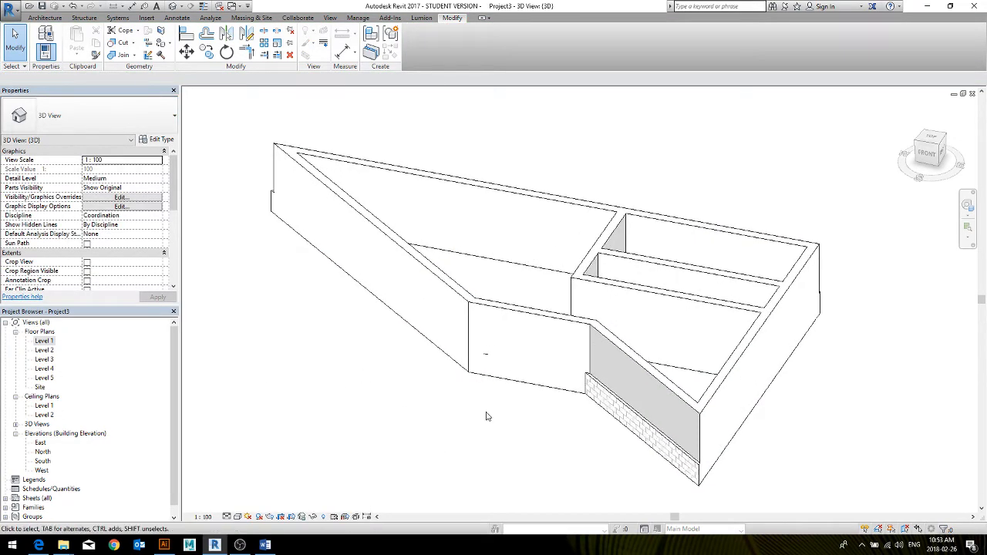
# On the Level 1 plan, flip the short horizontal wall and the long diagonal wall to face outward, and return to the 3D view
pyautogui.click(554, 318)
pyautogui.doubleClick(44, 341)
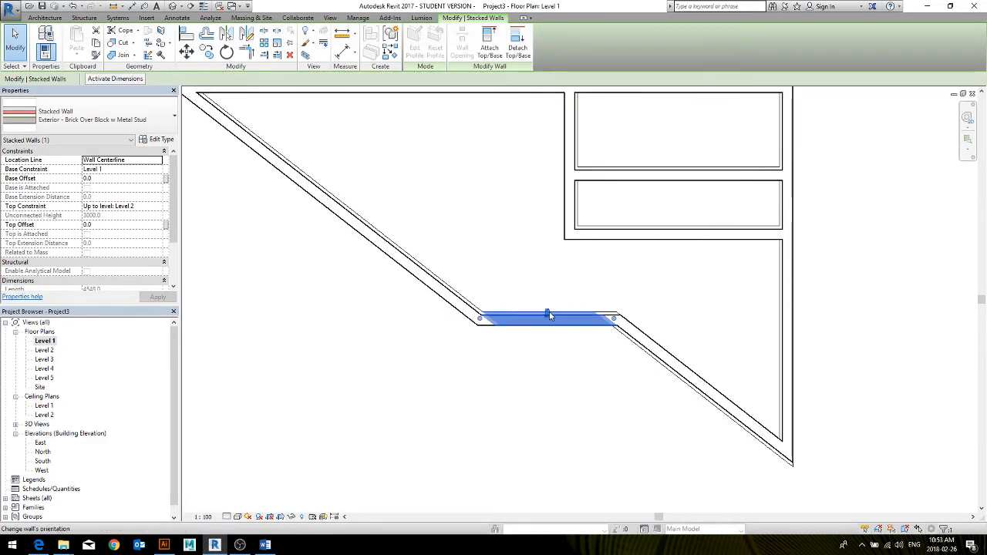
pyautogui.click(455, 289)
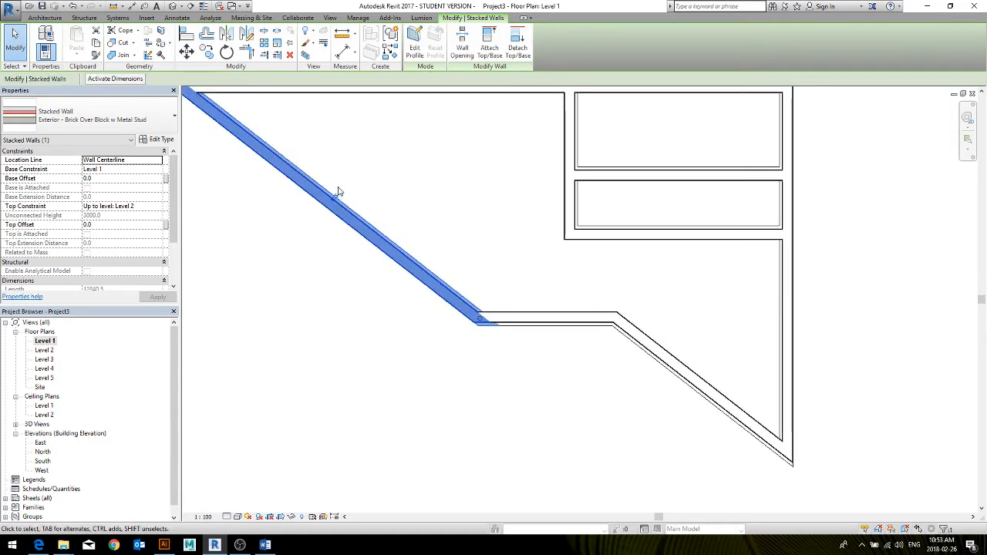
pyautogui.moveTo(400, 219); pyautogui.dragTo(455, 345, button='middle')
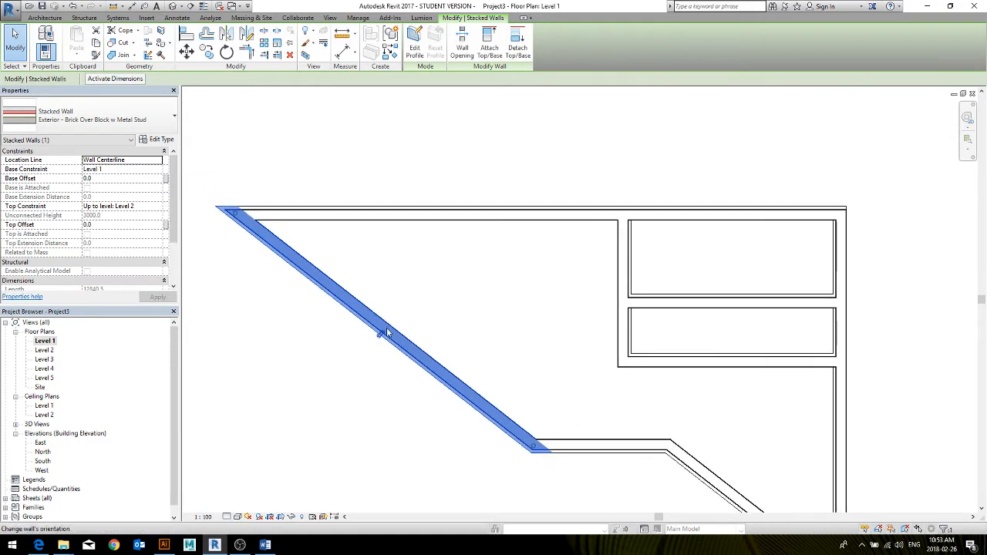
pyautogui.moveTo(441, 441); pyautogui.dragTo(427, 387, button='middle')
pyautogui.click(510, 278)
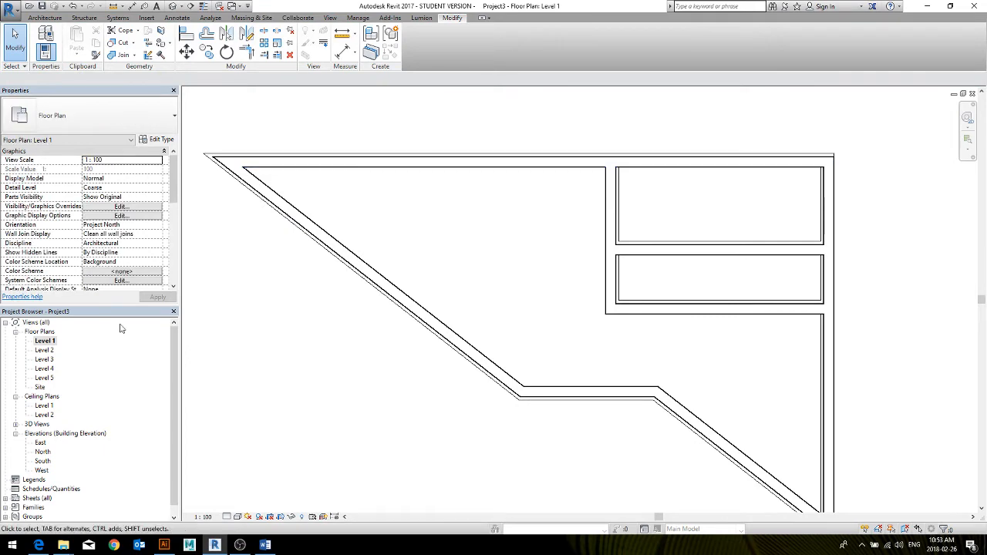
pyautogui.hotkey('ctrl', 'Tab')
pyautogui.moveTo(407, 444); pyautogui.dragTo(409, 457, button='middle')
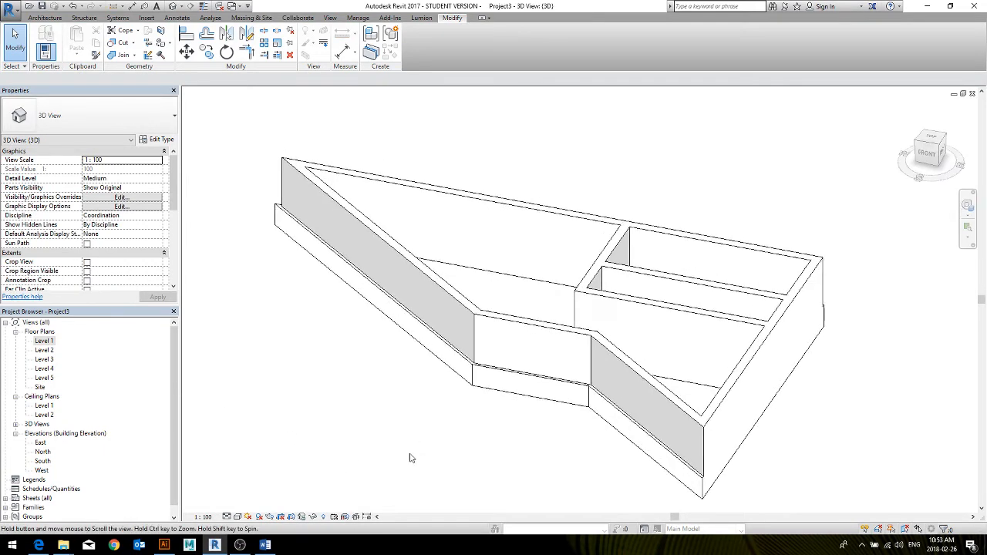
# Select the three interior partition walls in the 3D view and change them to Basic Wall Generic - 200mm
pyautogui.keyDown('shift'); pyautogui.moveTo(676, 434); pyautogui.dragTo(478, 447, button='middle'); pyautogui.keyUp('shift')
pyautogui.click(626, 369)
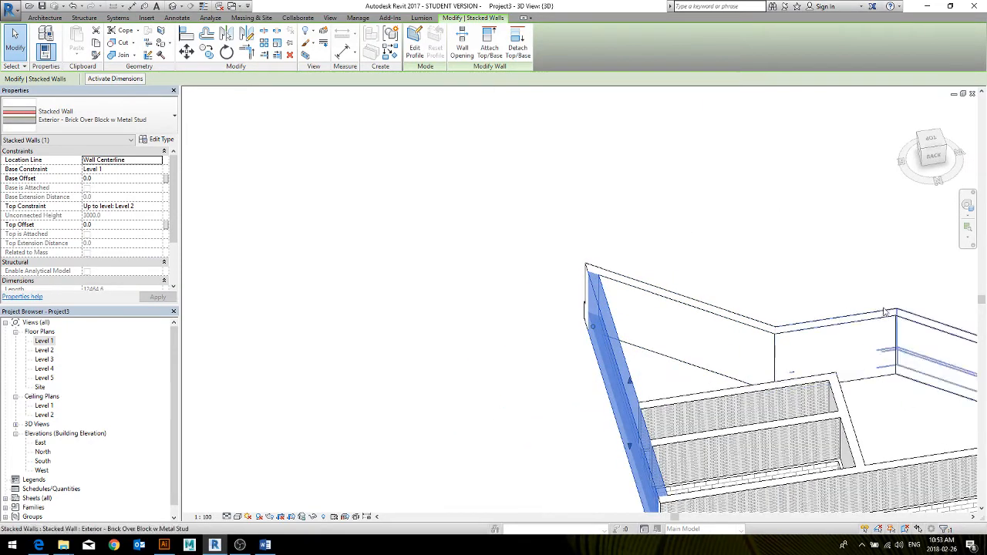
pyautogui.keyDown('shift'); pyautogui.moveTo(903, 385); pyautogui.dragTo(397, 255, button='middle'); pyautogui.keyUp('shift')
pyautogui.click(399, 257)
pyautogui.click(400, 256)
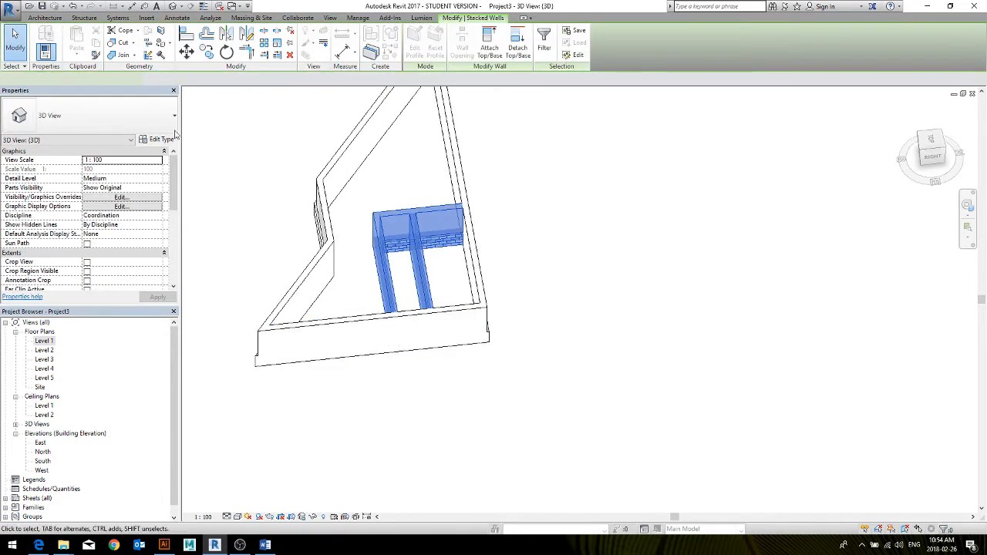
pyautogui.click(88, 115)
pyautogui.scroll(3, 79, 222)
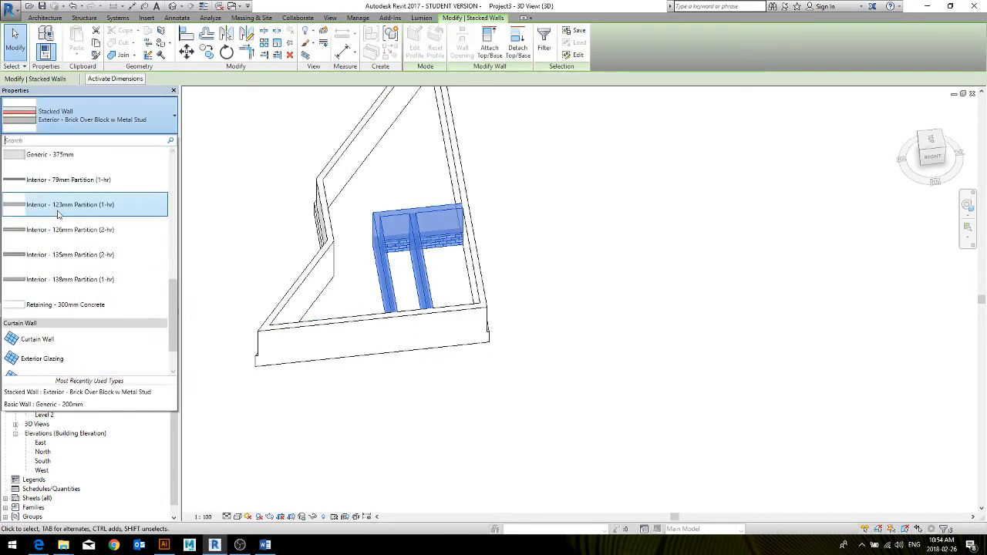
pyautogui.scroll(5, 62, 182)
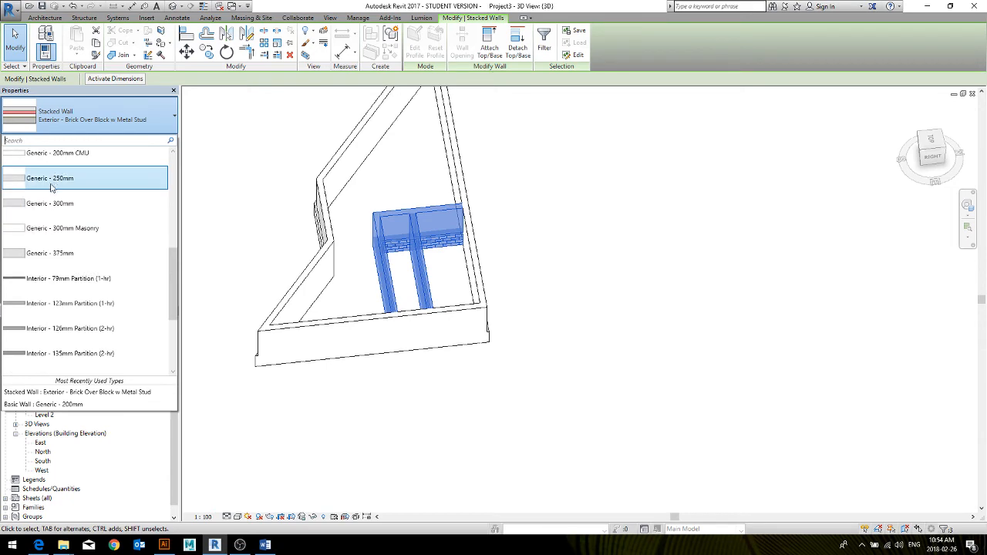
pyautogui.click(59, 154)
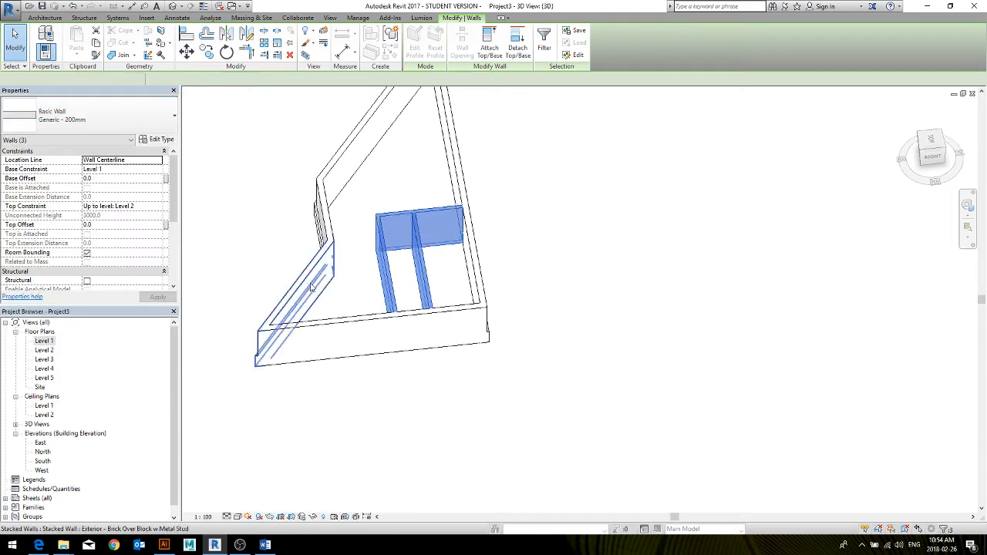
pyautogui.moveTo(314, 288); pyautogui.dragTo(372, 339, button='middle')
pyautogui.click(306, 346)
# Start the Window tool and look through the available M_Fixed sizes and the library folders for loading window families
pyautogui.keyDown('shift'); pyautogui.moveTo(305, 346); pyautogui.dragTo(501, 272, button='middle'); pyautogui.keyUp('shift')
pyautogui.scroll(1, 275, 184)
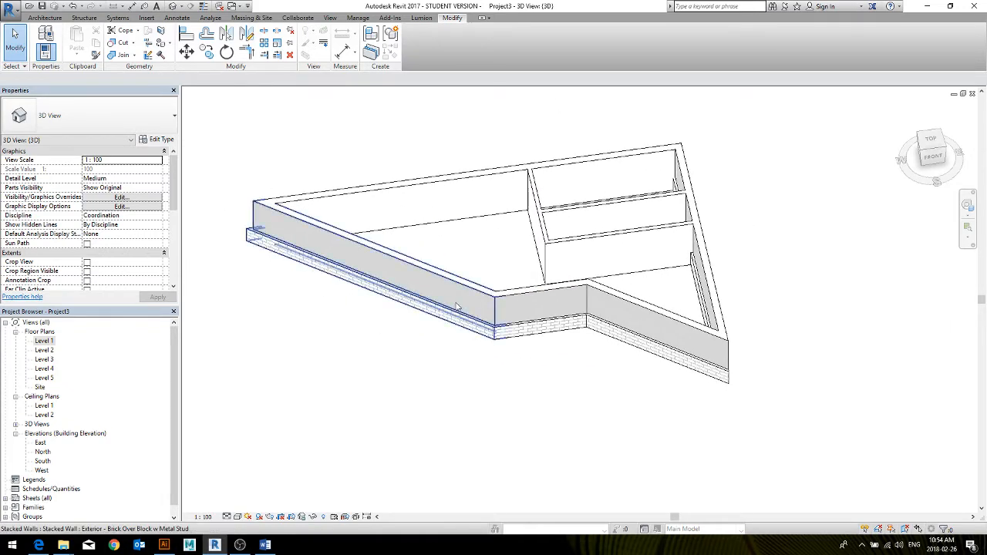
pyautogui.moveTo(374, 403); pyautogui.dragTo(434, 409, button='middle')
pyautogui.click(43, 19)
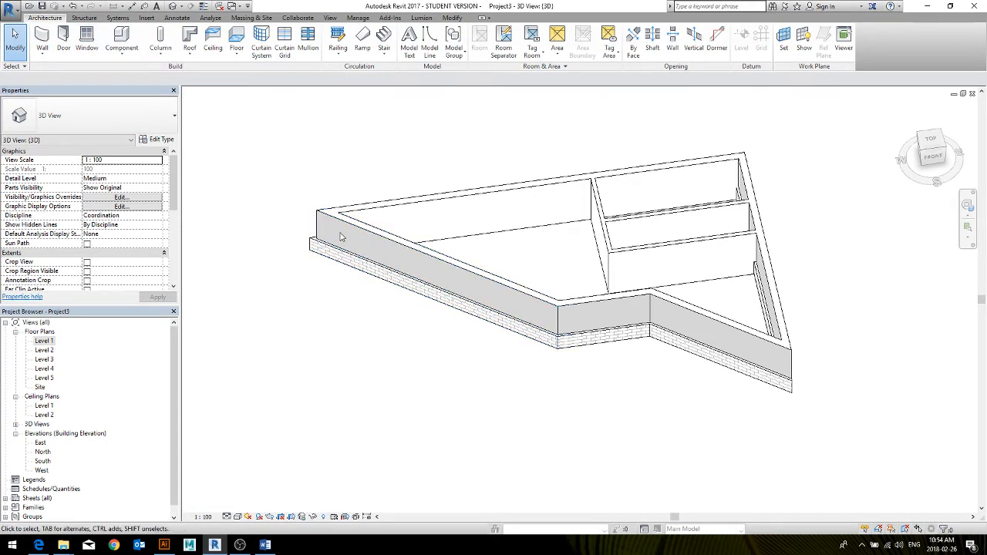
pyautogui.click(87, 38)
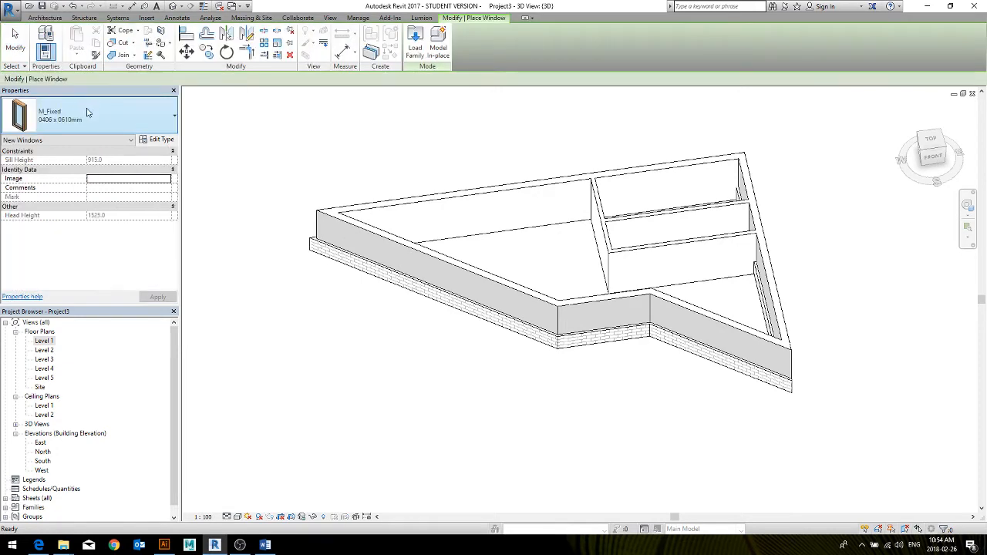
pyautogui.click(90, 115)
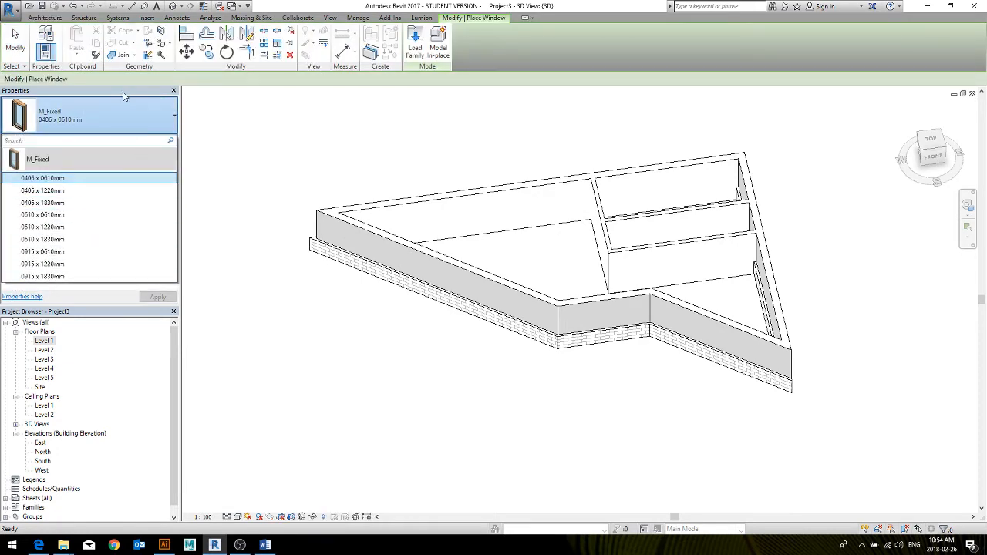
pyautogui.click(163, 126)
pyautogui.click(415, 40)
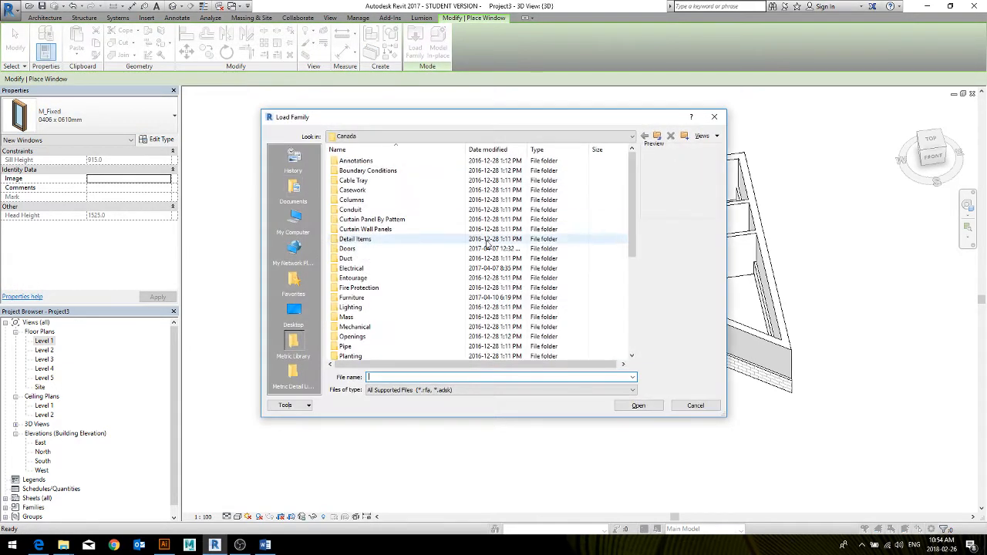
pyautogui.click(714, 116)
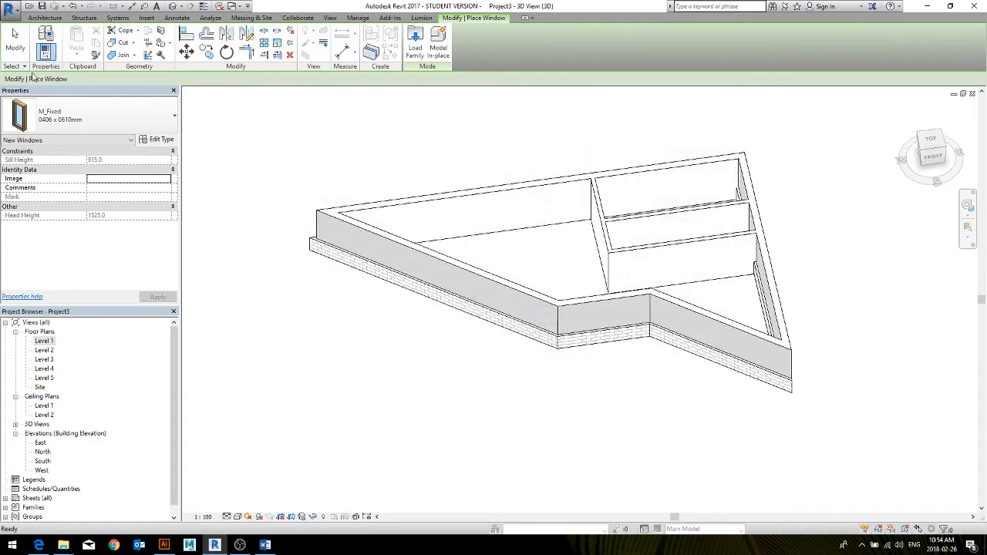
pyautogui.click(417, 47)
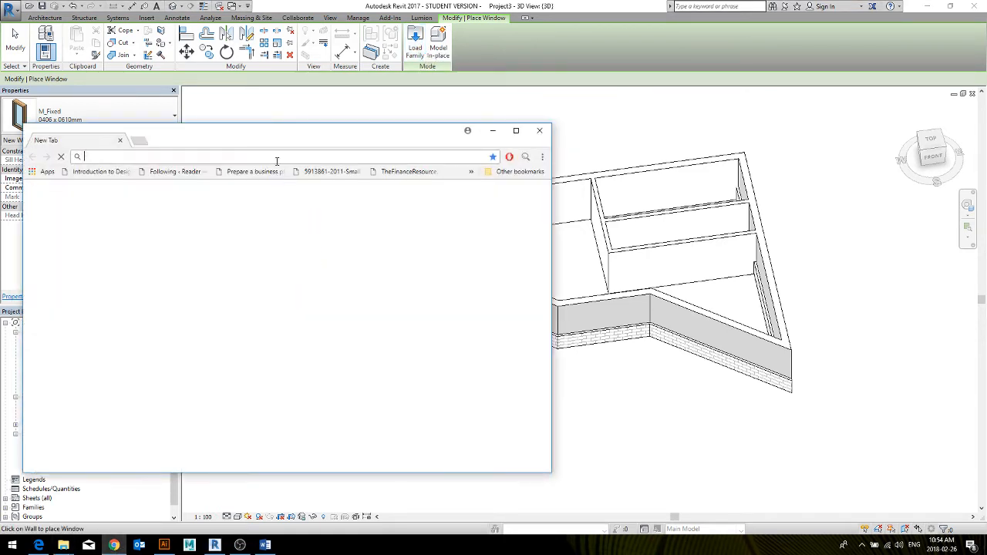
# In the Chrome browser, search Google for "window revit family"
pyautogui.moveTo(266, 138); pyautogui.dragTo(317, 133)
pyautogui.write('wi')
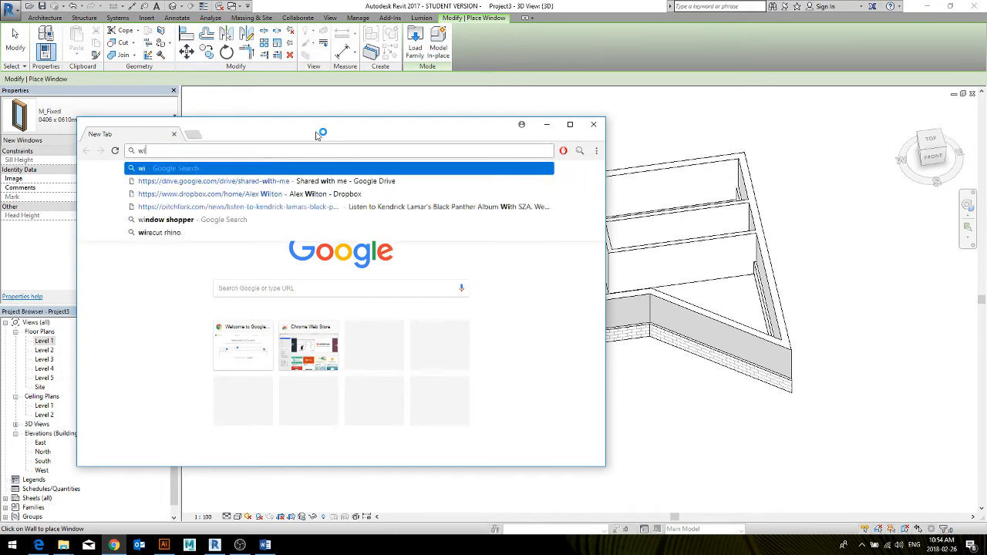
pyautogui.write('ndow reit')
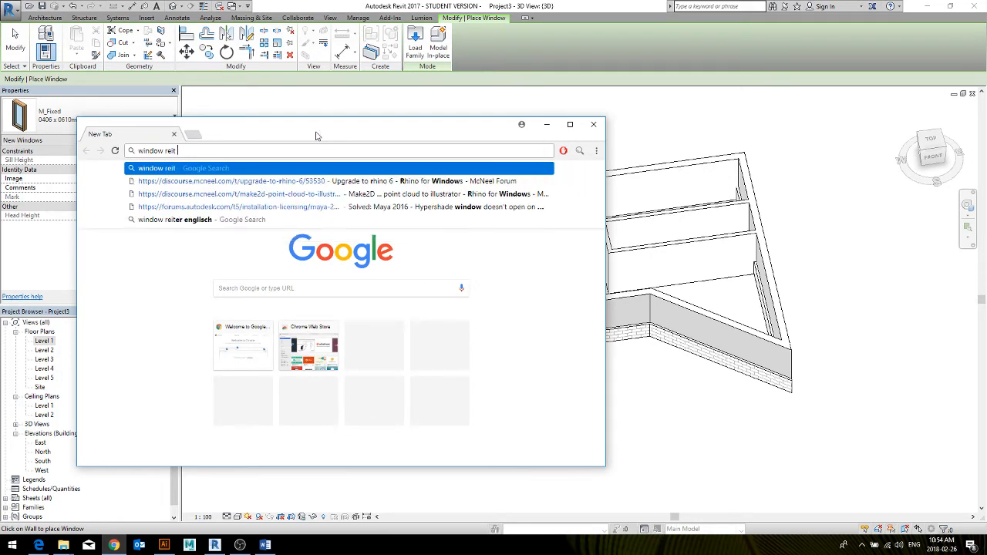
pyautogui.write(' family')
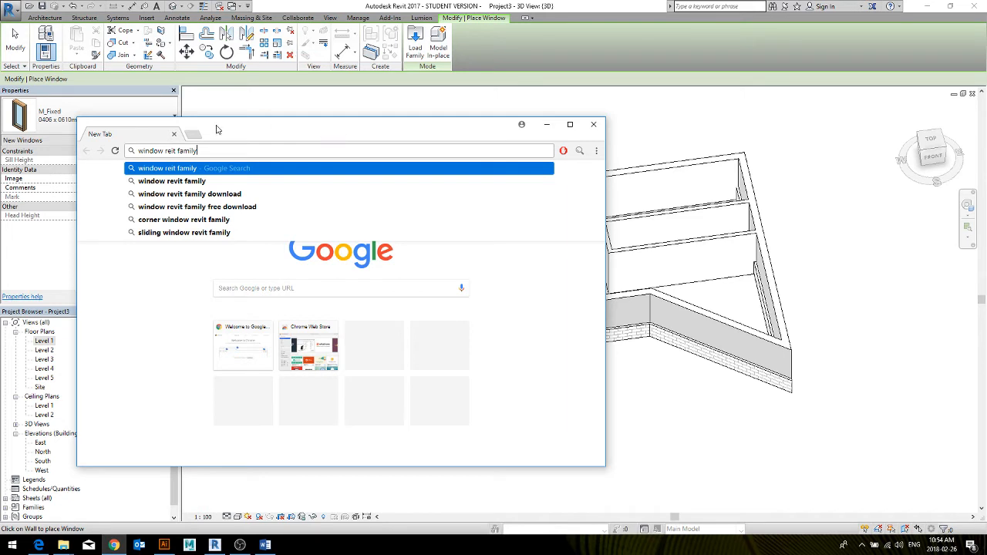
pyautogui.click(171, 170)
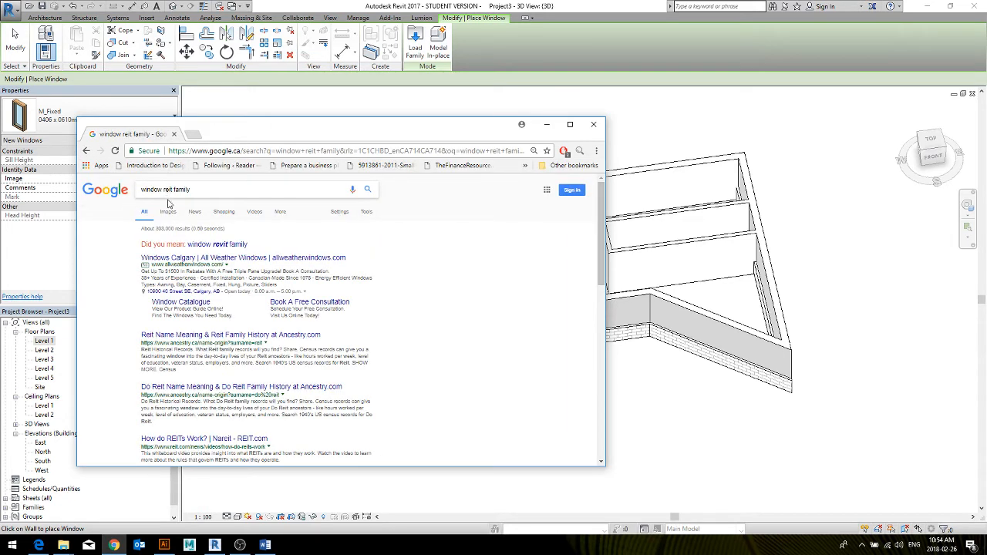
pyautogui.press('Return')
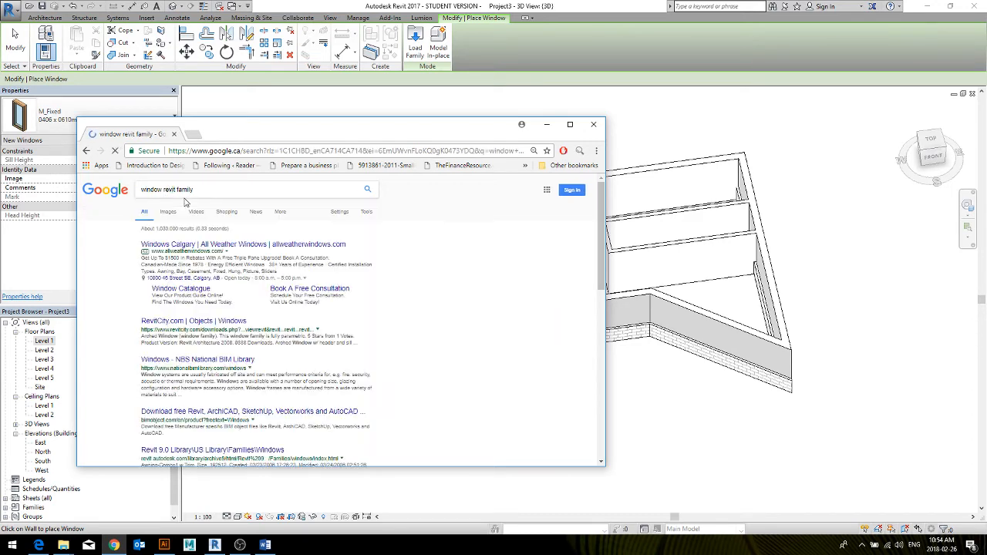
# Browse the Google image results for "window revit family" to see the available window styles, and close the browser
pyautogui.click(168, 212)
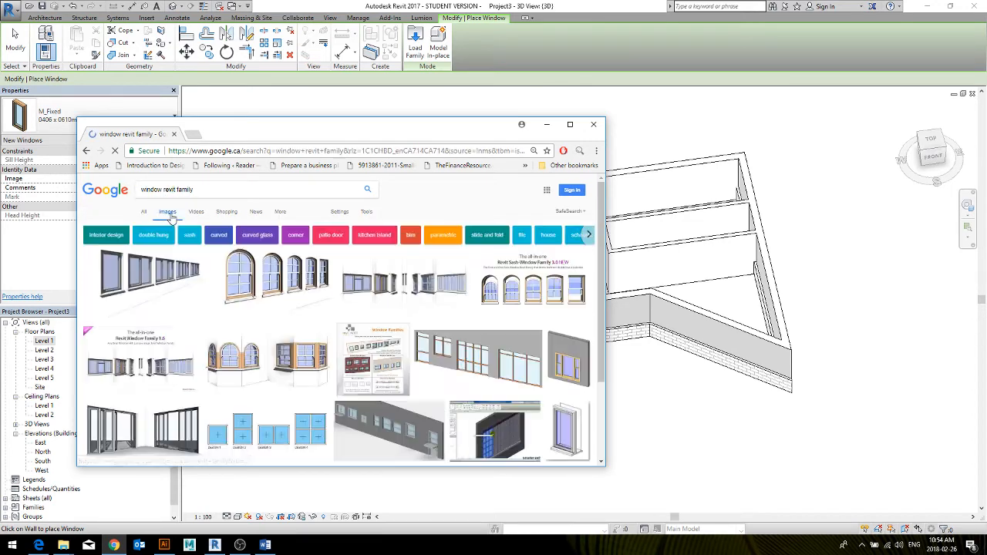
pyautogui.moveTo(386, 136); pyautogui.dragTo(423, 59)
pyautogui.doubleClick(423, 59)
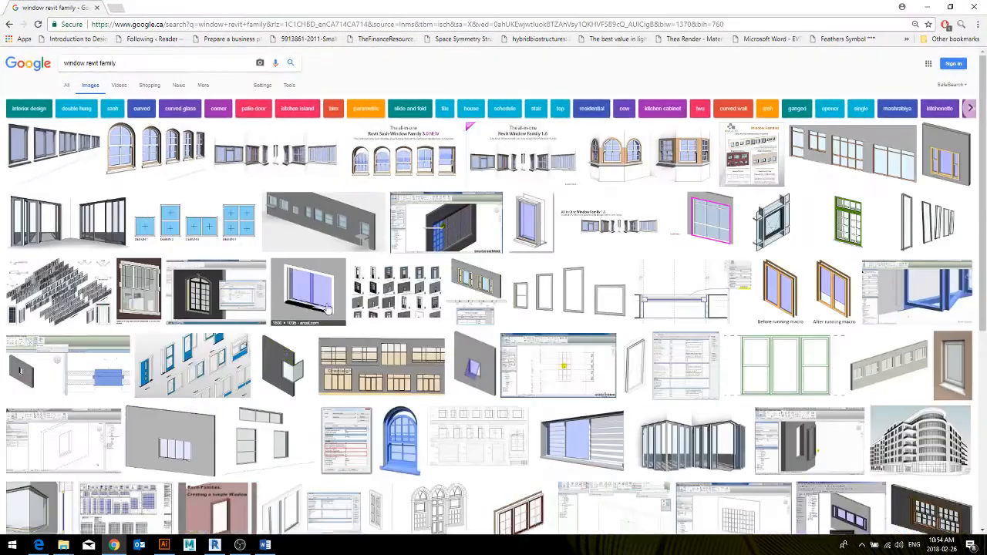
pyautogui.scroll(-2, 326, 306)
pyautogui.scroll(-1, 326, 307)
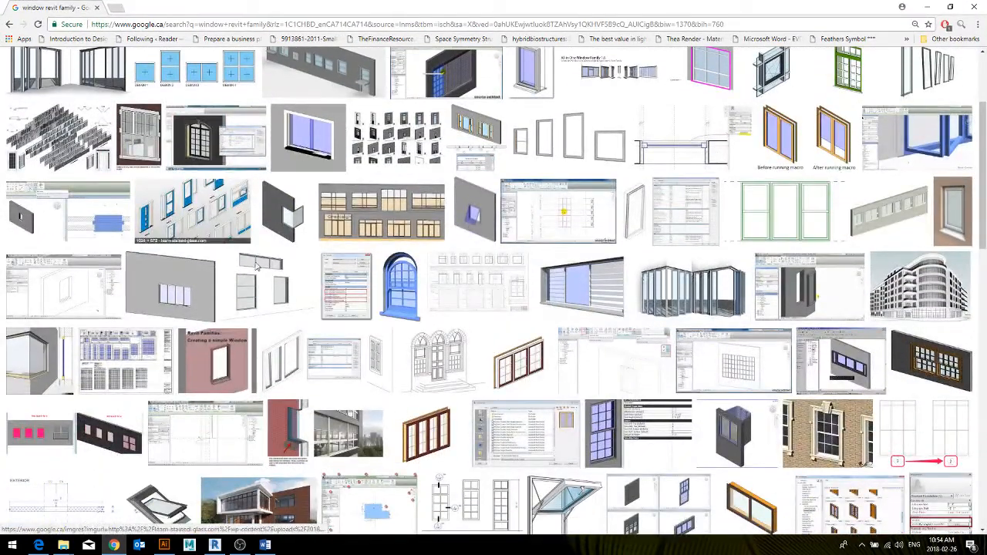
pyautogui.scroll(-3, 788, 144)
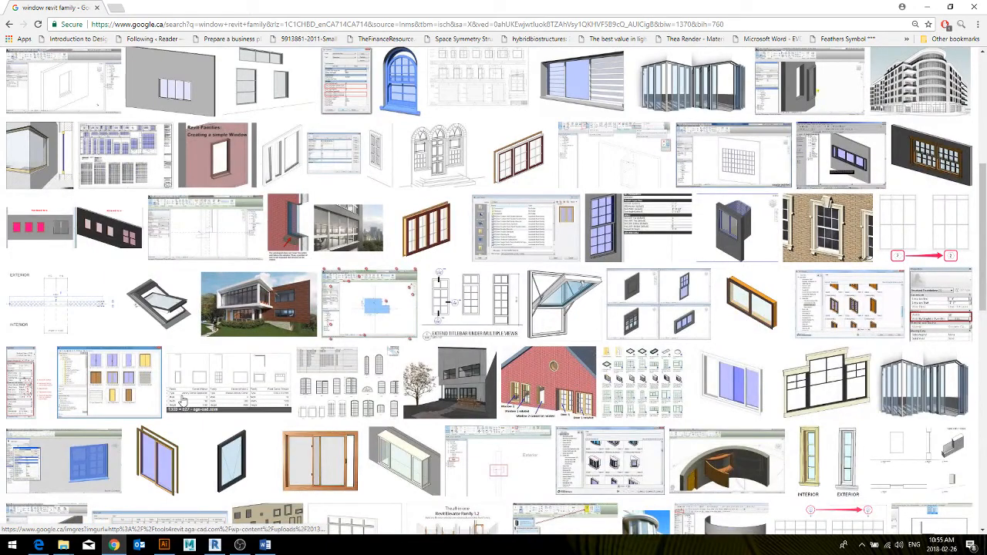
pyautogui.scroll(-5, 135, 312)
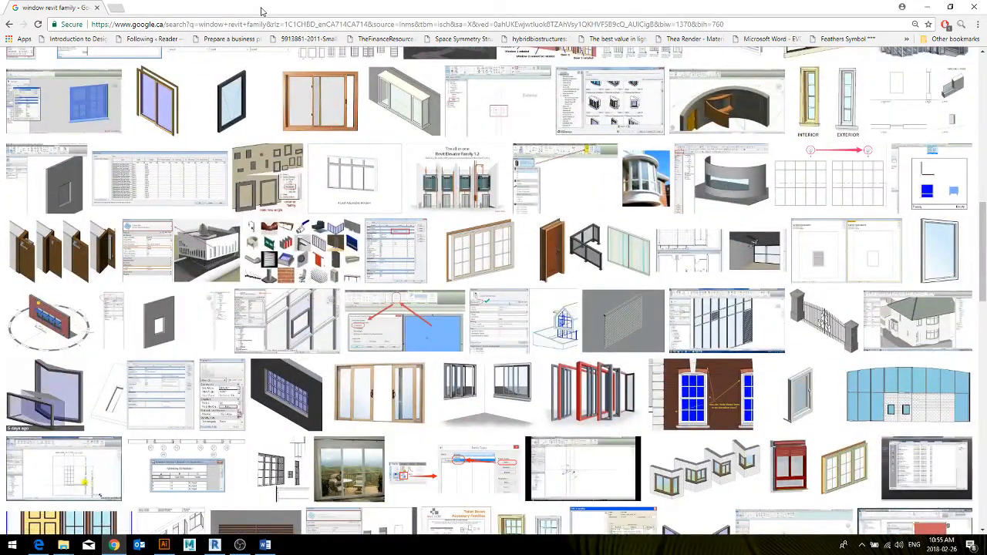
pyautogui.moveTo(261, 11); pyautogui.dragTo(363, 101)
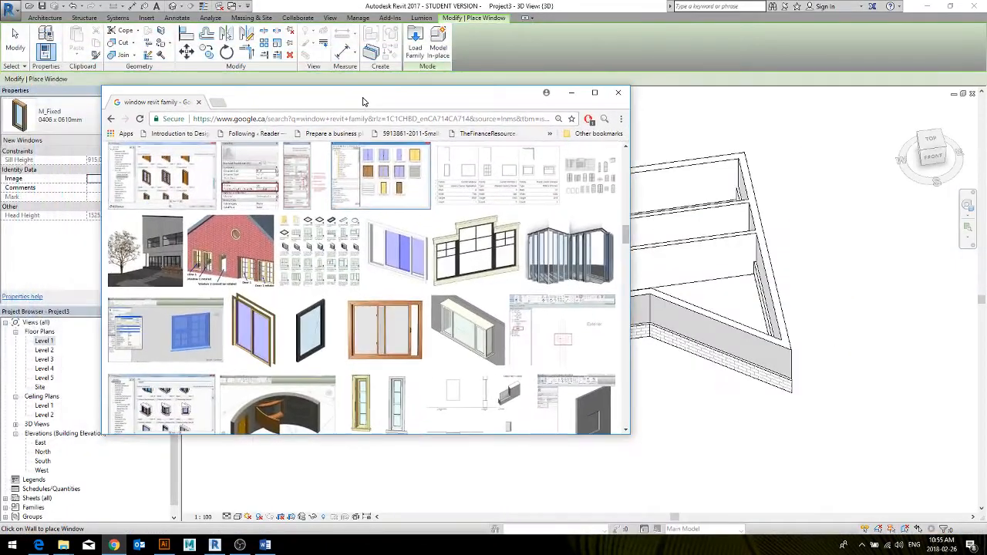
pyautogui.click(617, 93)
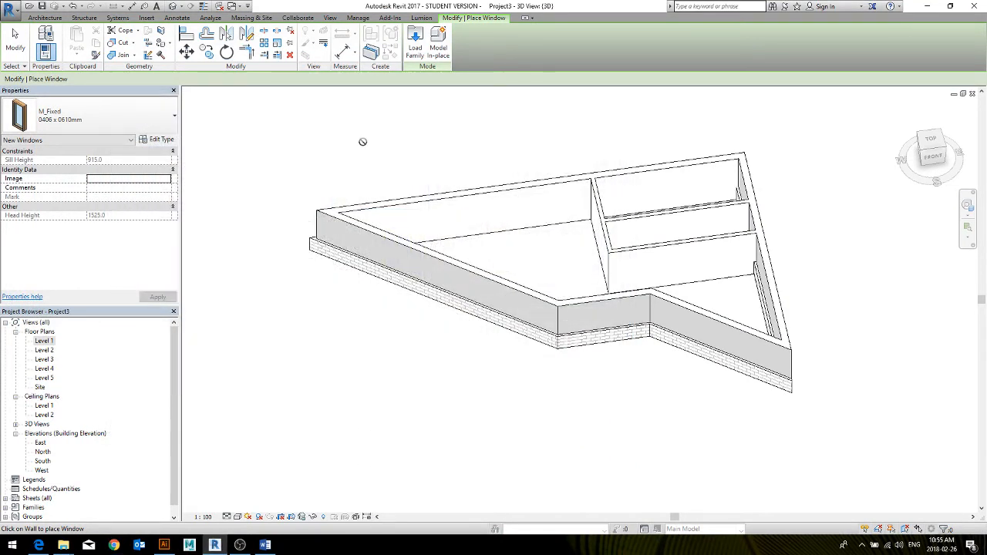
# Start loading a family and open the Windows folder in the Canada library under ProgramData, Autodesk, RVT 2017, Libraries
pyautogui.click(422, 50)
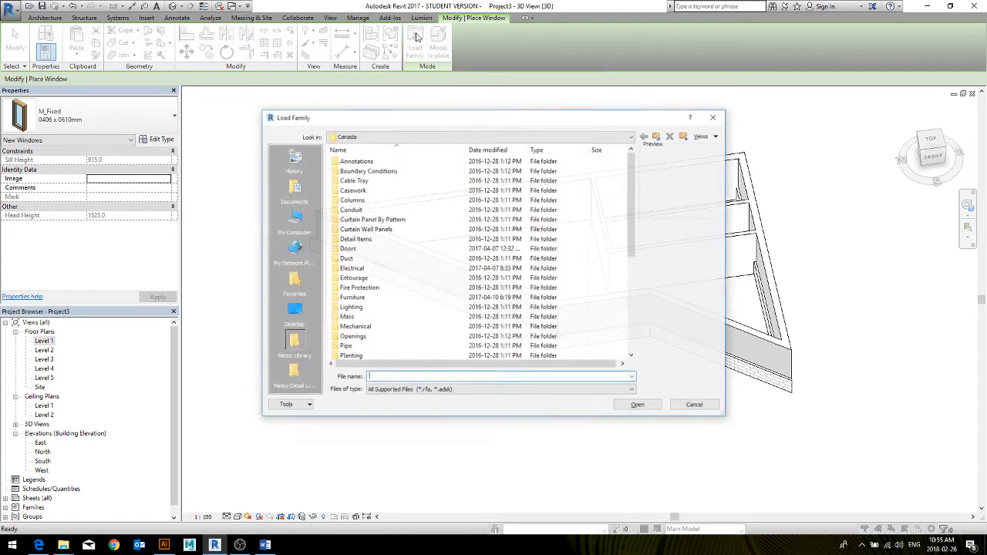
pyautogui.click(344, 136)
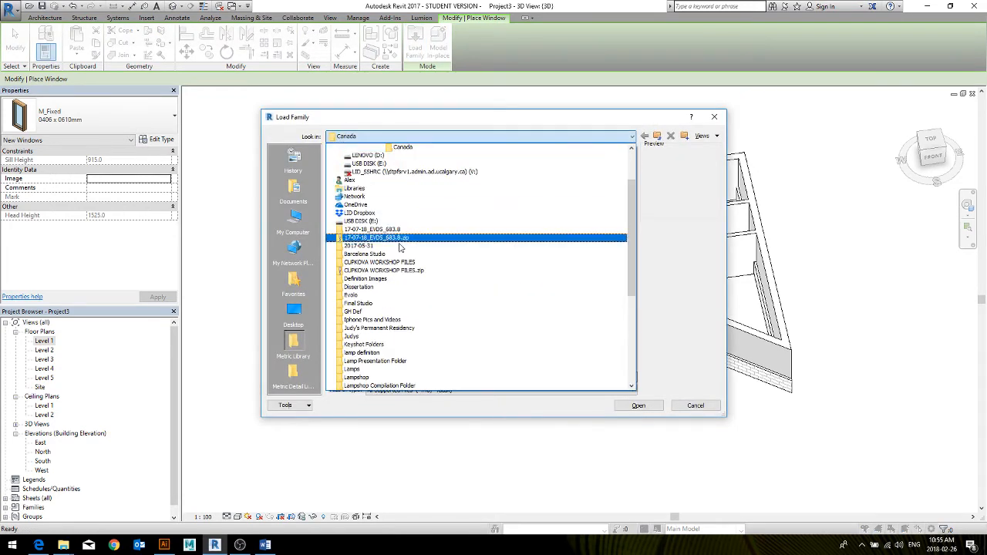
pyautogui.scroll(2, 404, 198)
pyautogui.scroll(1, 404, 198)
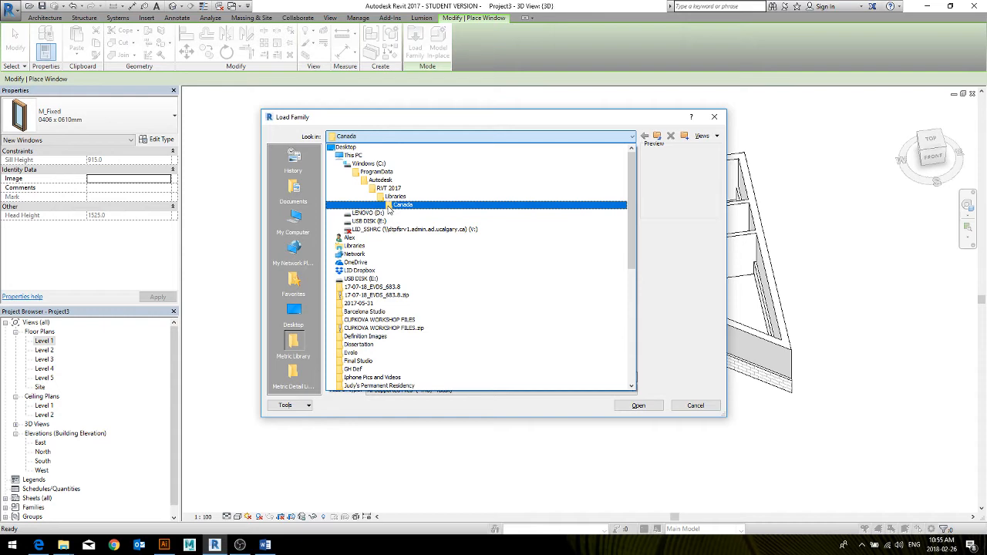
pyautogui.click(390, 206)
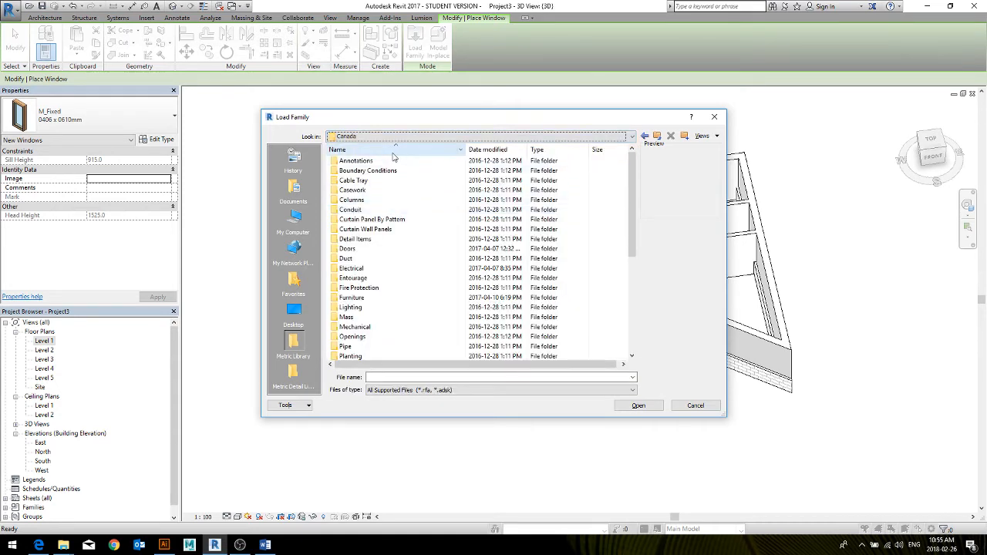
pyautogui.scroll(-6, 342, 280)
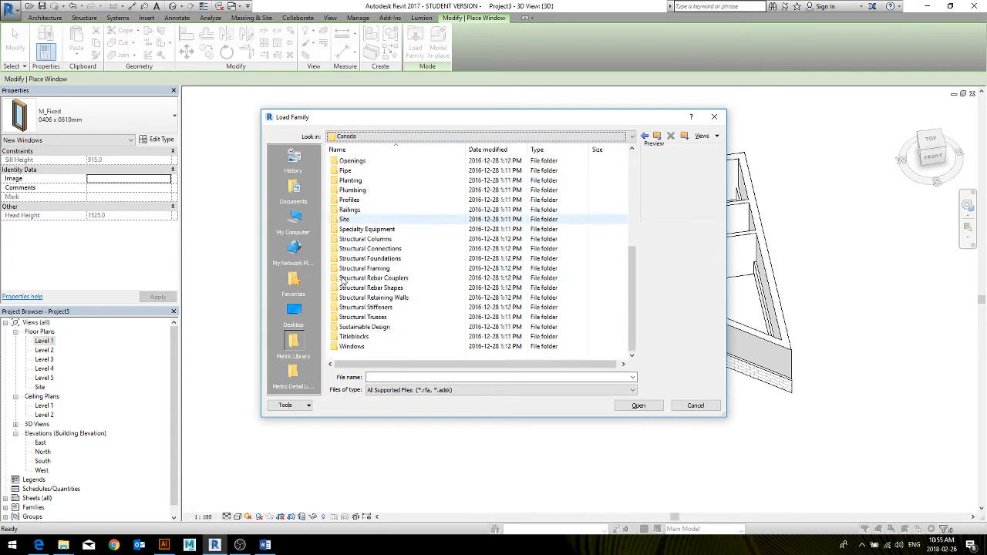
pyautogui.doubleClick(368, 346)
# Load all the window families in the Windows folder into the project, overwriting the existing version of M_Fixed
pyautogui.click(374, 249)
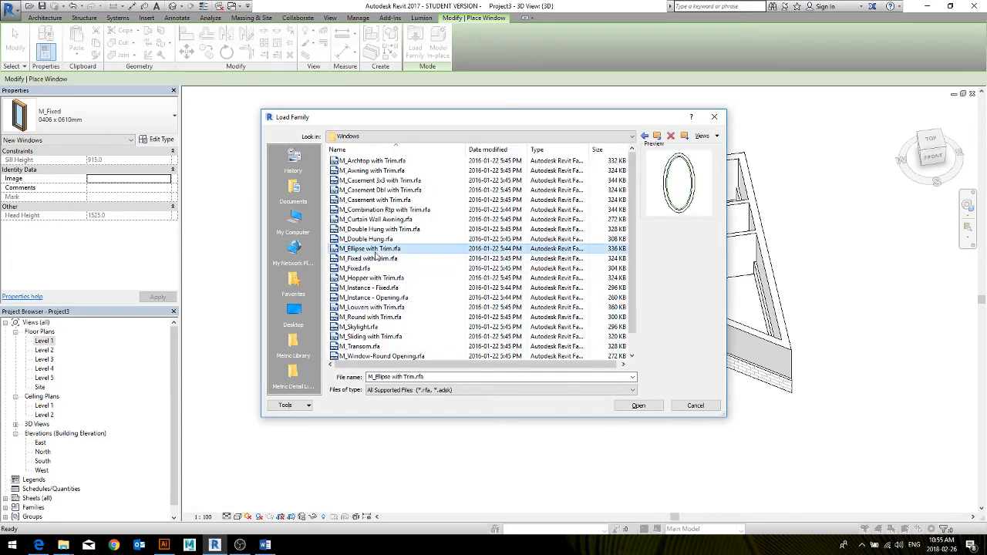
pyautogui.scroll(-1, 375, 257)
pyautogui.click(388, 220)
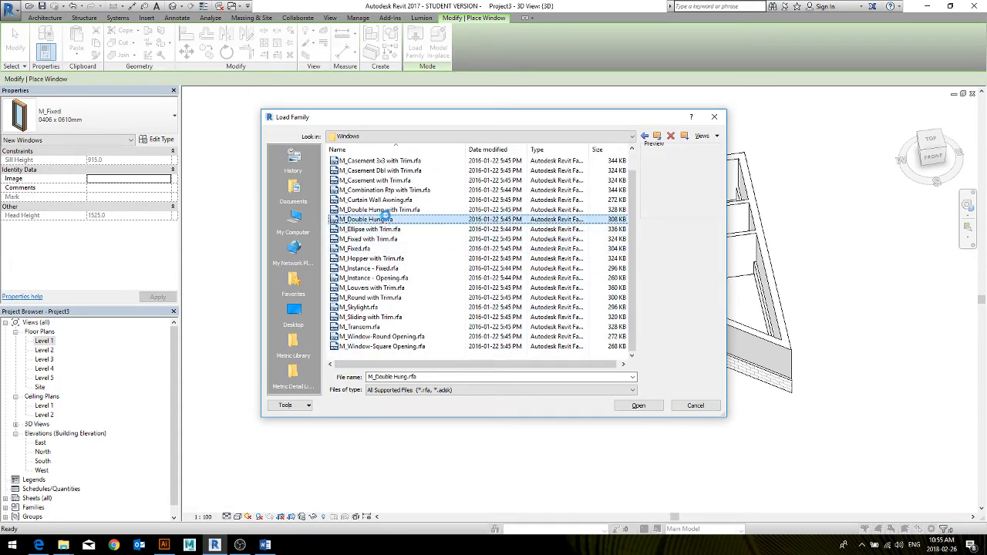
pyautogui.hotkey('ctrl', 'a')
pyautogui.click(638, 406)
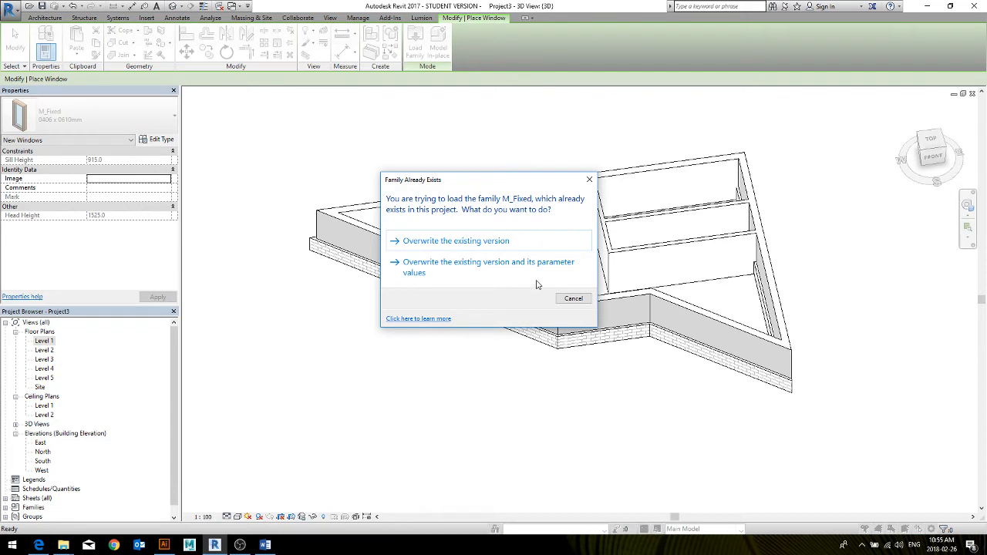
pyautogui.click(492, 243)
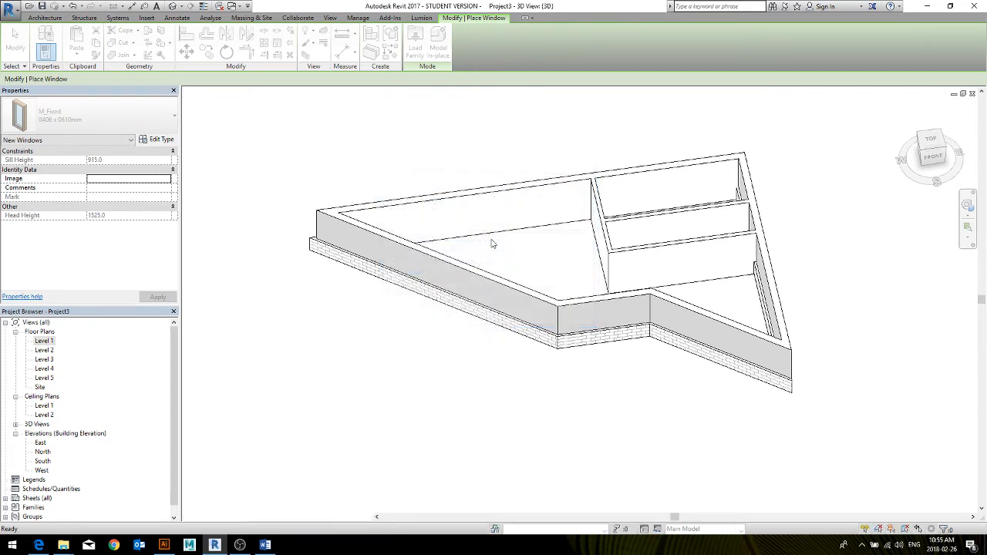
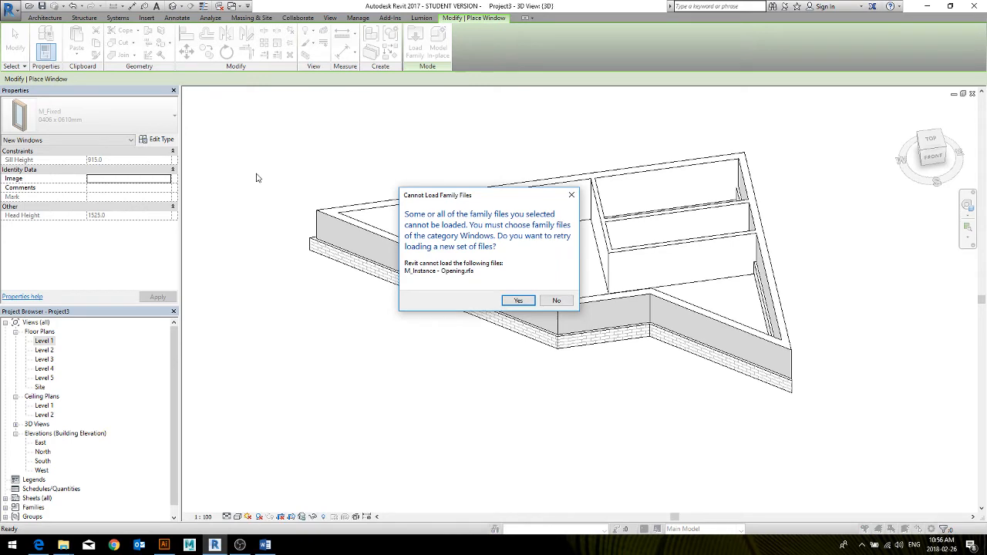
# Close the family loading without choosing another set of files, and leave window placement
pyautogui.click(519, 300)
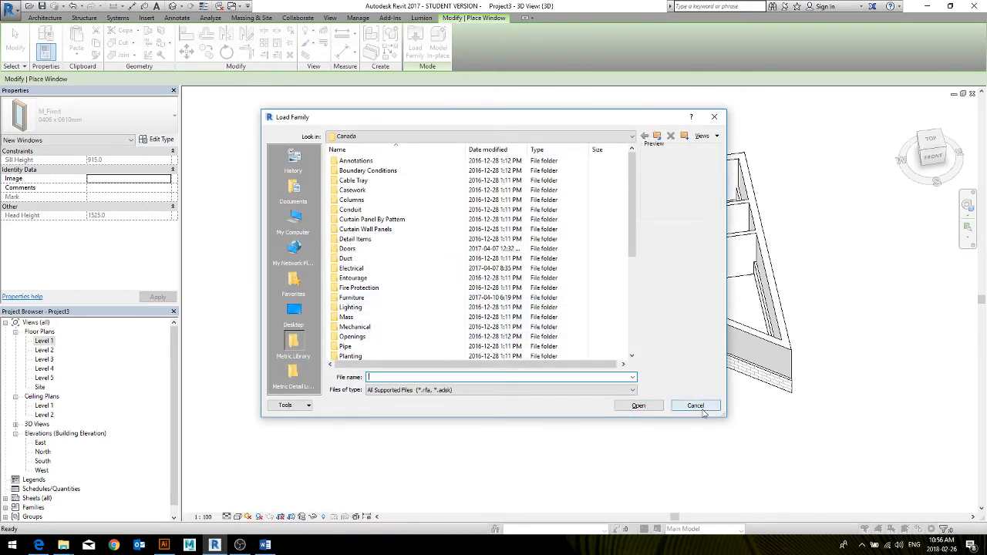
pyautogui.click(695, 406)
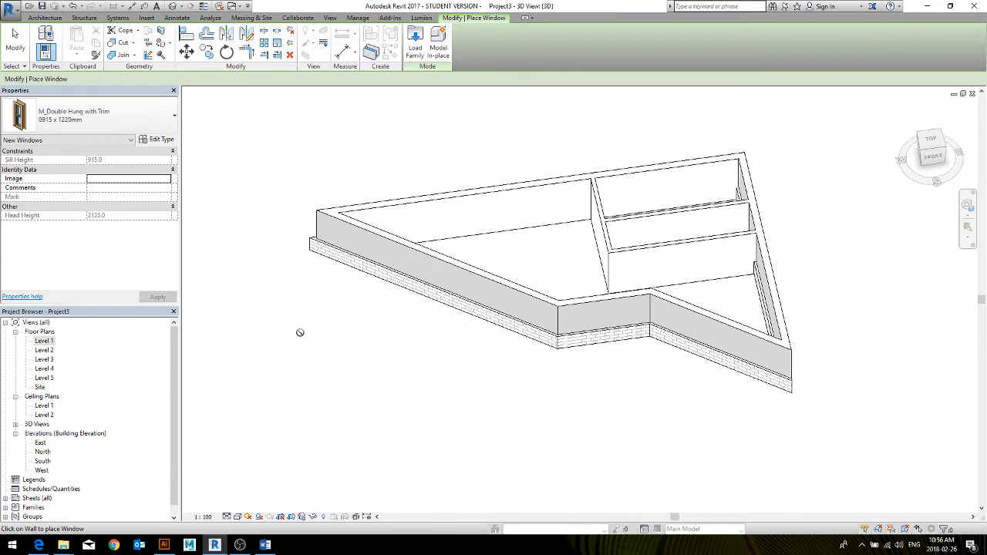
pyautogui.moveTo(300, 332); pyautogui.dragTo(329, 346, button='middle')
pyautogui.press('Escape')
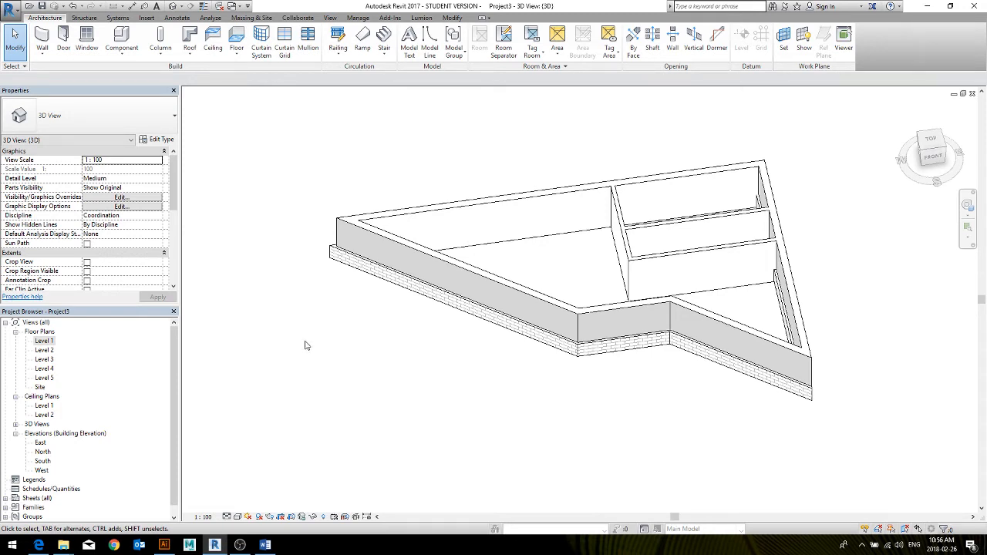
# Place three M_Window-Round Opening windows of type 1500mm Diameter along the long slanted exterior wall in the 3D view
pyautogui.click(86, 39)
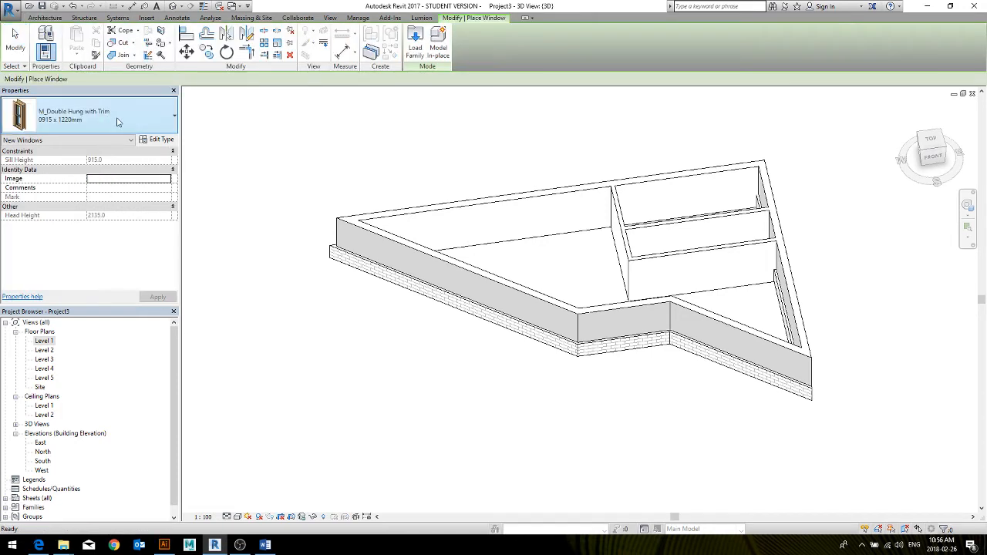
pyautogui.click(117, 121)
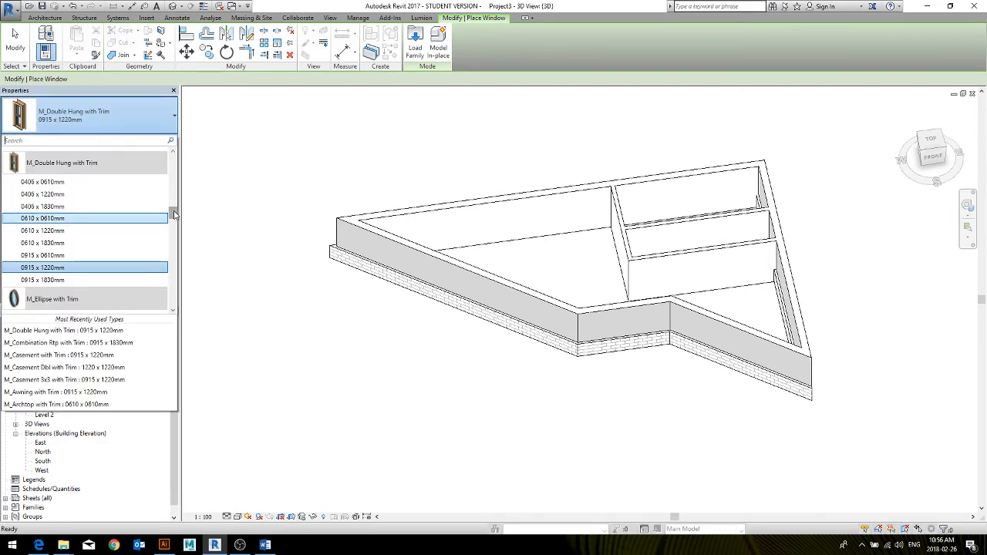
pyautogui.moveTo(174, 214); pyautogui.dragTo(164, 292)
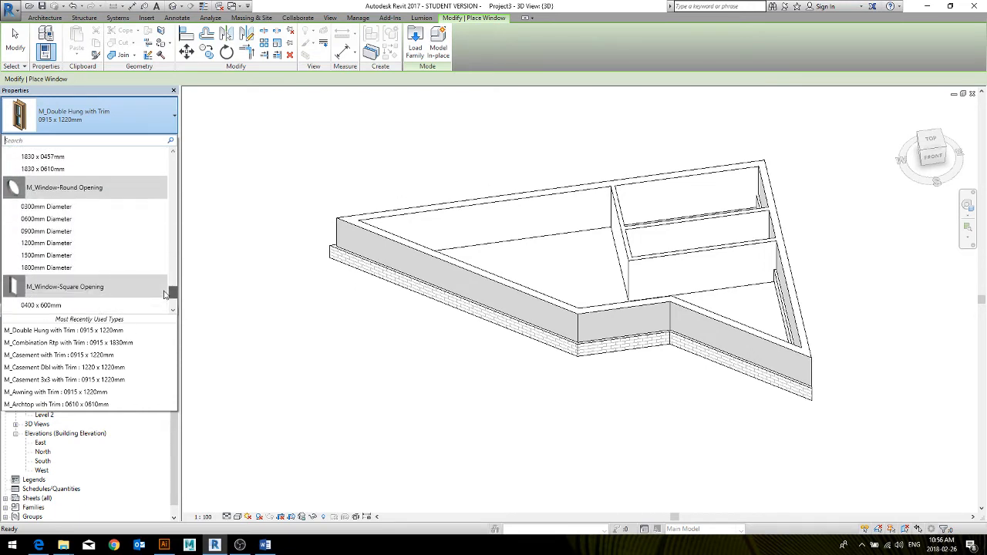
pyautogui.click(48, 256)
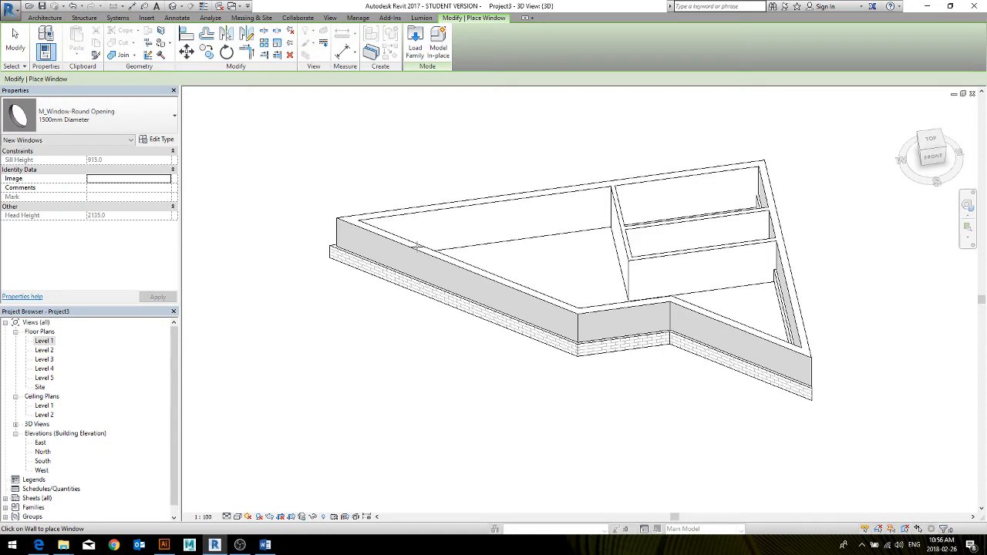
pyautogui.click(420, 266)
pyautogui.scroll(2, 501, 293)
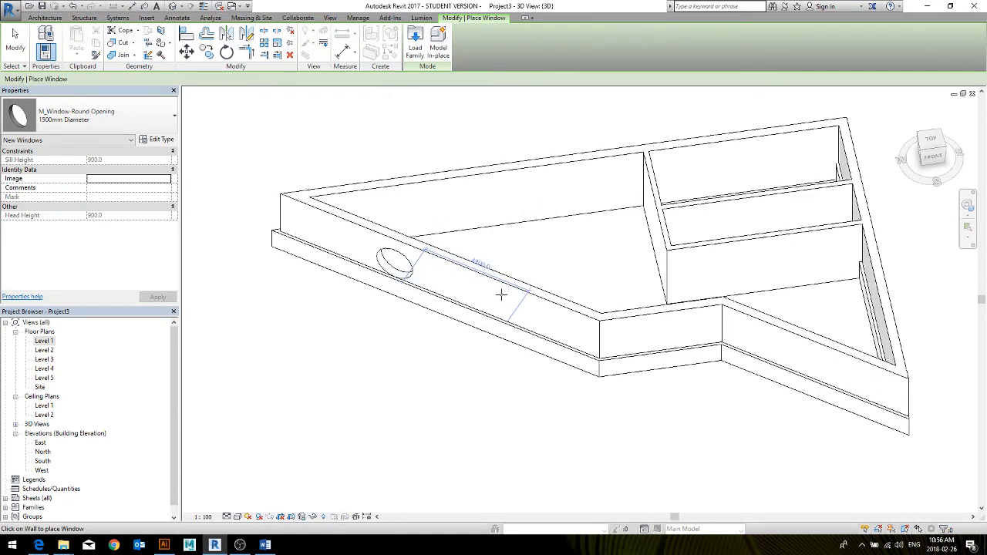
pyautogui.click(498, 311)
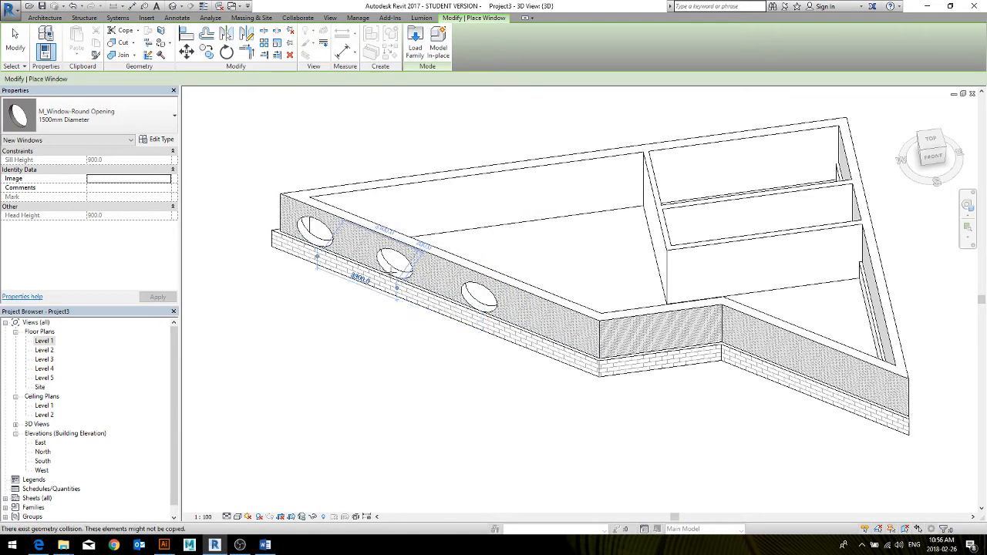
pyautogui.press('Escape')
pyautogui.press('Escape')
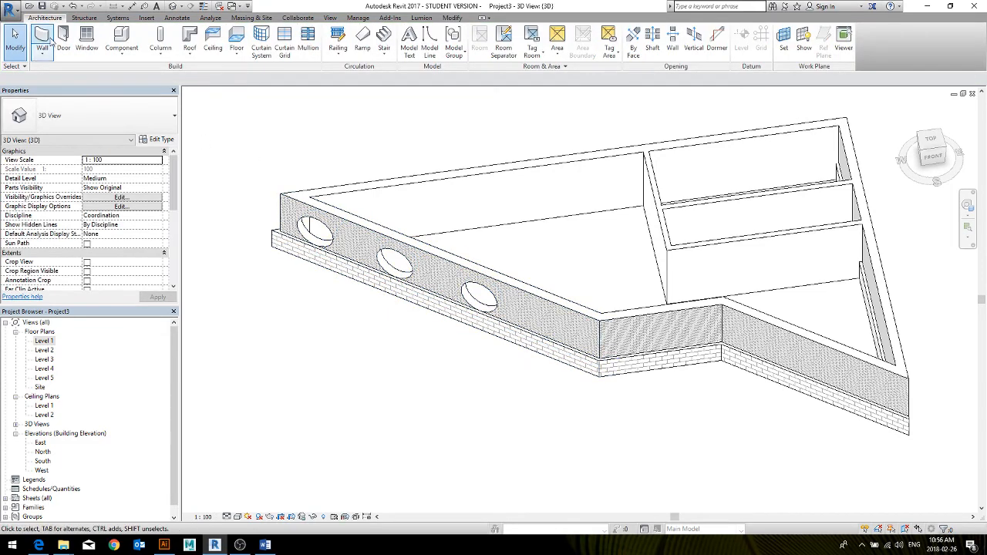
pyautogui.click(84, 39)
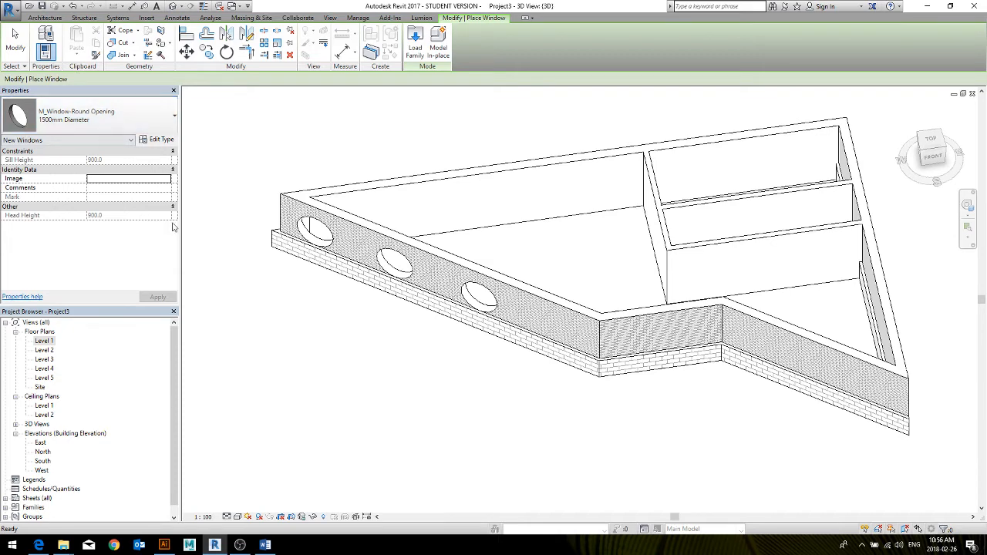
pyautogui.click(80, 117)
pyautogui.scroll(5, 77, 208)
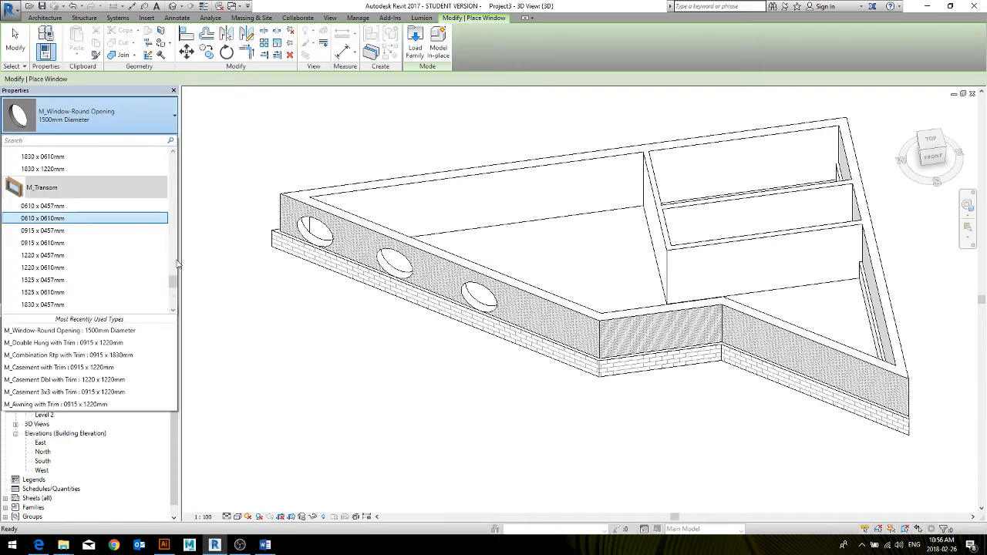
pyautogui.moveTo(172, 272); pyautogui.dragTo(167, 164)
pyautogui.click(64, 168)
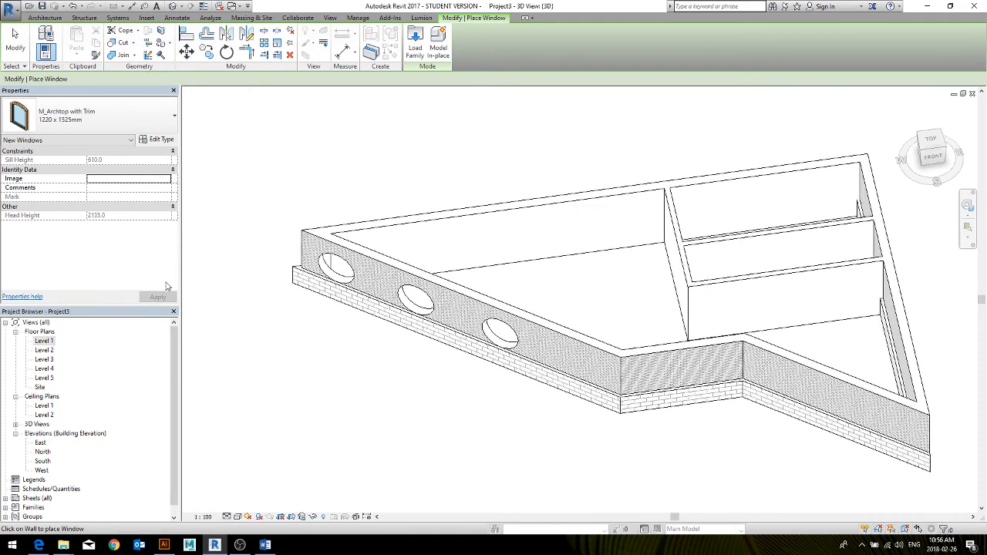
pyautogui.press('Escape')
pyautogui.press('Escape')
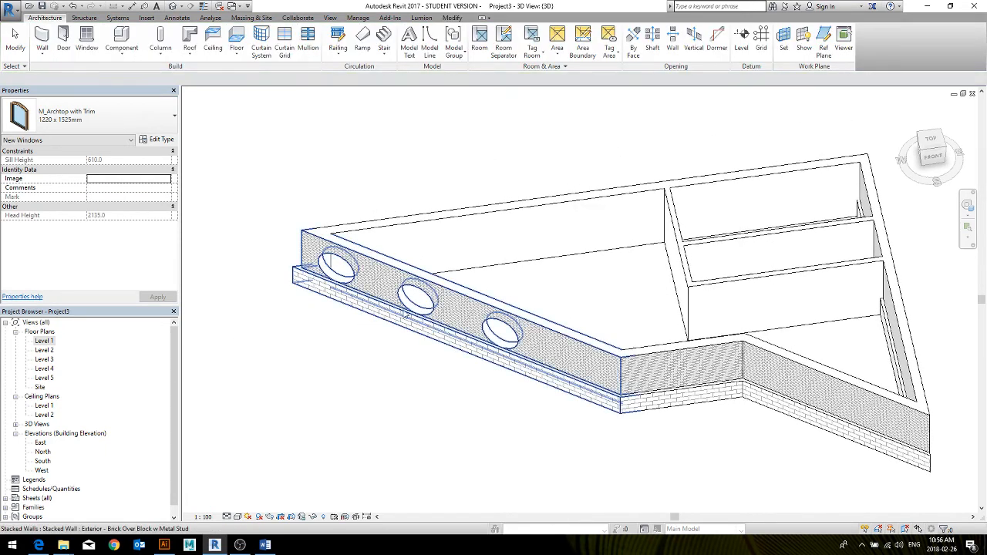
# Move the middle round window along the slanted wall to about 2800 mm from the window farther from the sharp corner
pyautogui.click(416, 299)
pyautogui.moveTo(441, 366); pyautogui.dragTo(504, 347, button='middle')
pyautogui.scroll(1, 400, 345)
pyautogui.scroll(6, 390, 350)
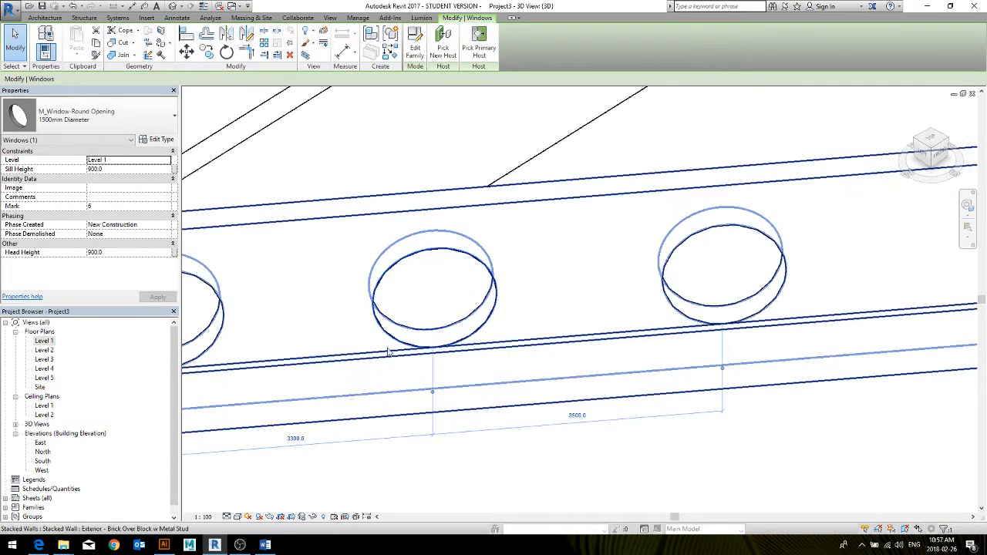
pyautogui.moveTo(416, 346)
pyautogui.mouseDown(button='middle')
pyautogui.moveTo(491, 352)
pyautogui.moveTo(508, 340)
pyautogui.mouseUp(button='middle')
pyautogui.scroll(-1, 496, 338)
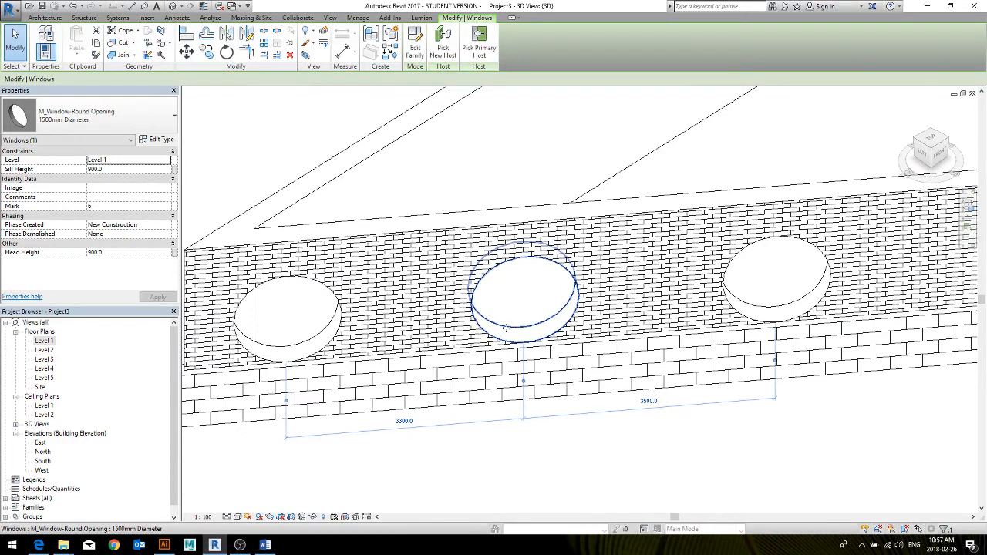
pyautogui.moveTo(505, 327); pyautogui.dragTo(555, 323)
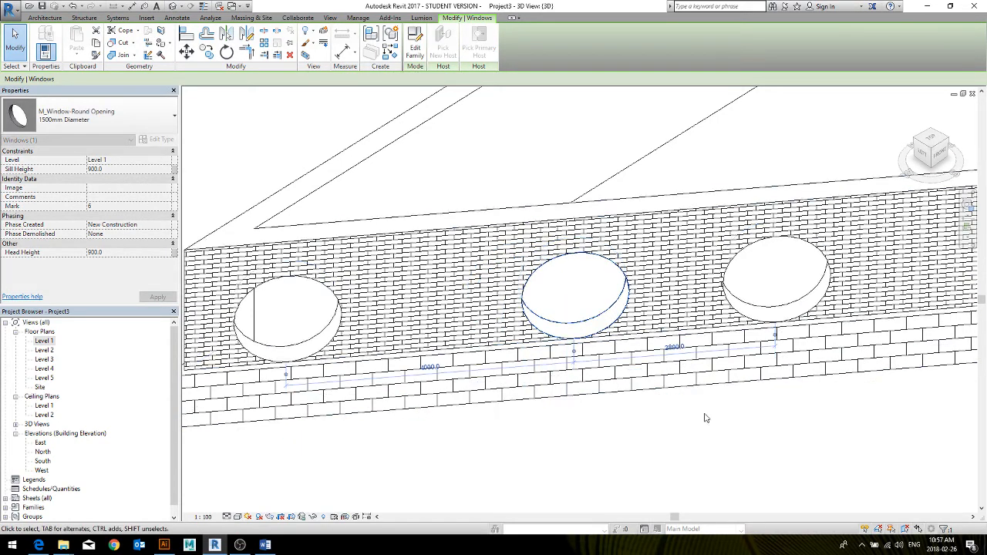
# Open the middle round window's 2800 mm spacing dimension for editing and check the window's Level constraint
pyautogui.click(664, 344)
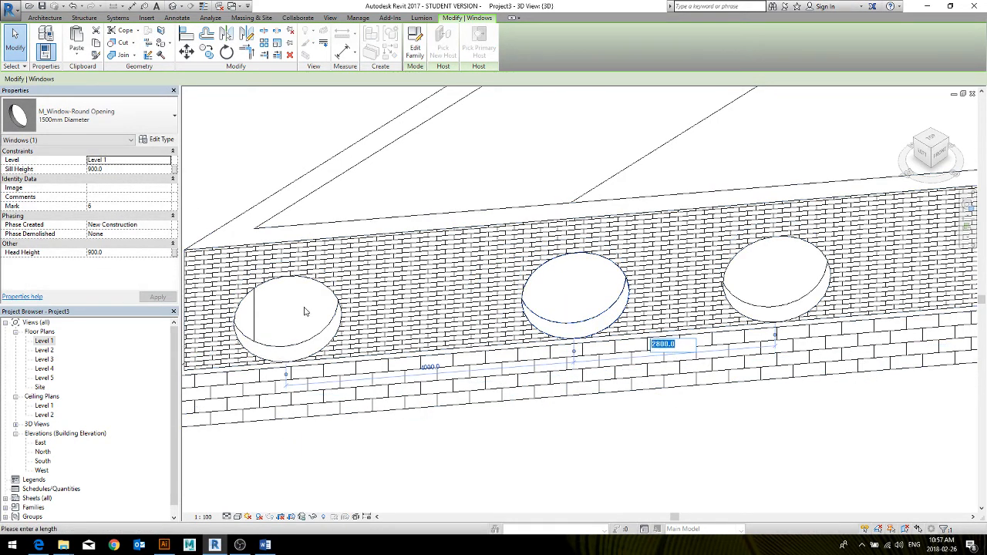
pyautogui.moveTo(305, 311); pyautogui.dragTo(425, 293, button='middle')
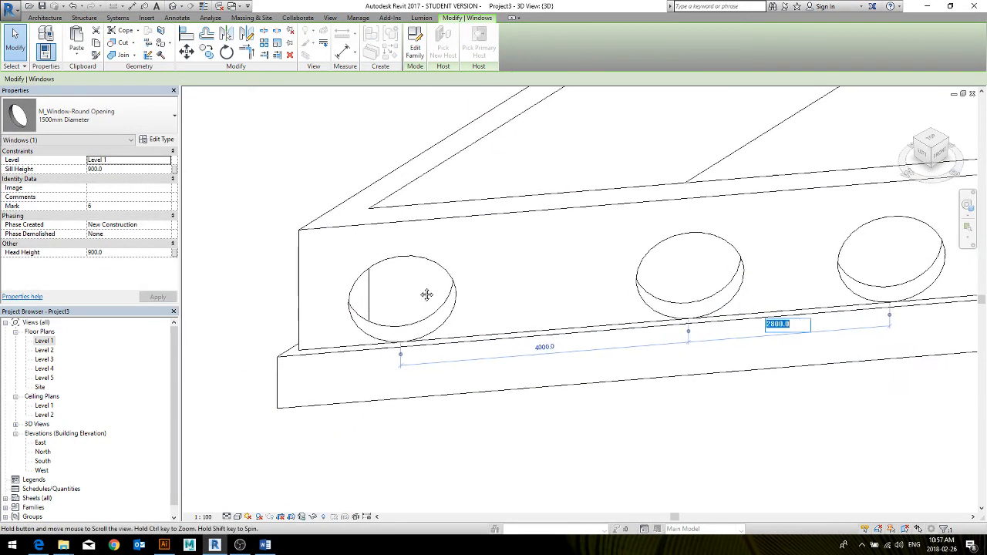
pyautogui.click(110, 159)
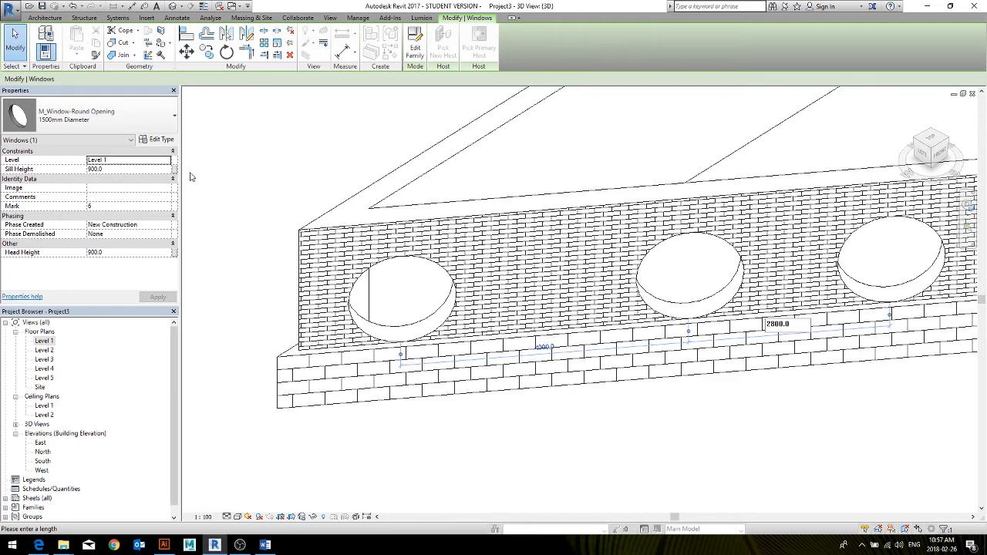
# In the Level 1 floor plan, move the round window nearest the sharp corner to 2800 mm from the middle window
pyautogui.doubleClick(51, 341)
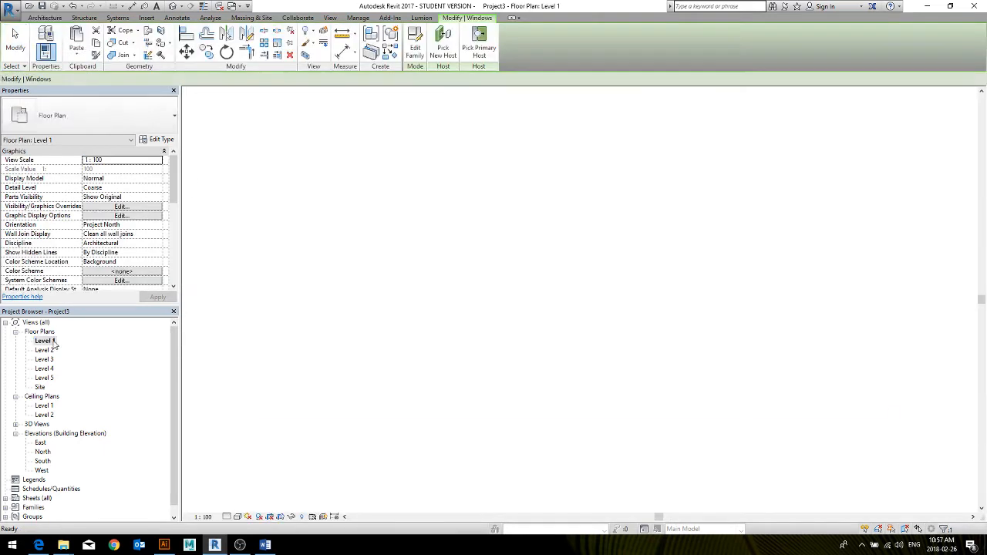
pyautogui.moveTo(313, 312); pyautogui.dragTo(351, 348, button='middle')
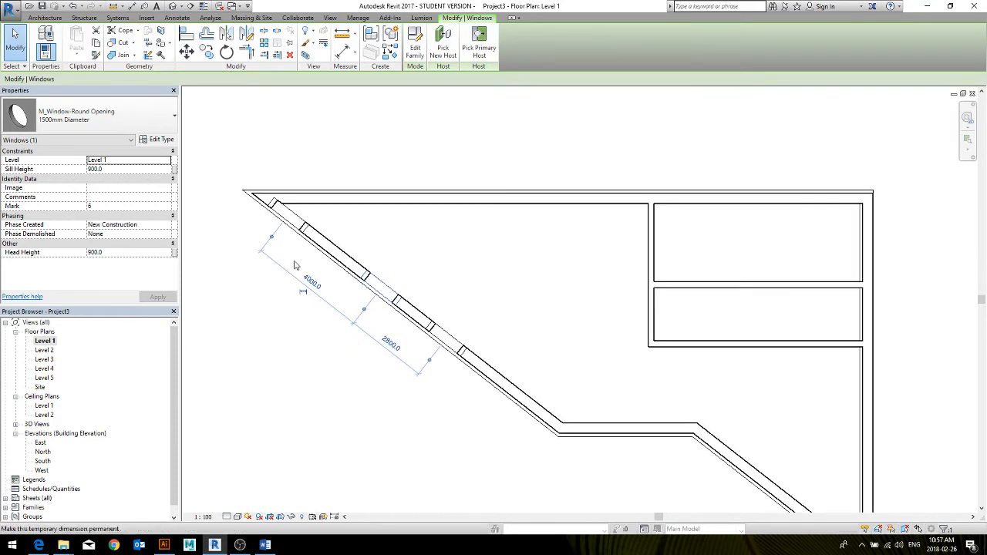
pyautogui.click(268, 324)
pyautogui.click(289, 222)
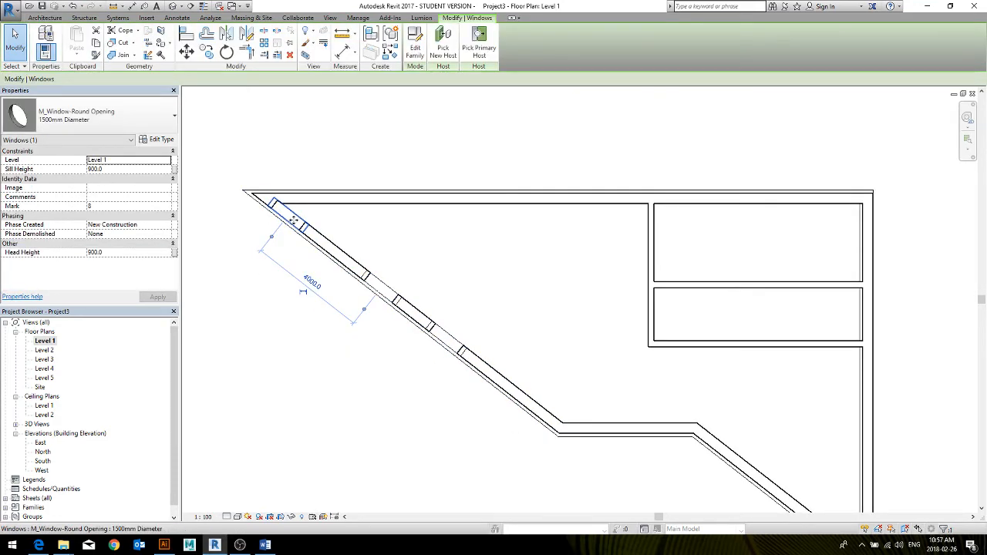
pyautogui.moveTo(294, 220); pyautogui.dragTo(320, 242)
pyautogui.click(380, 288)
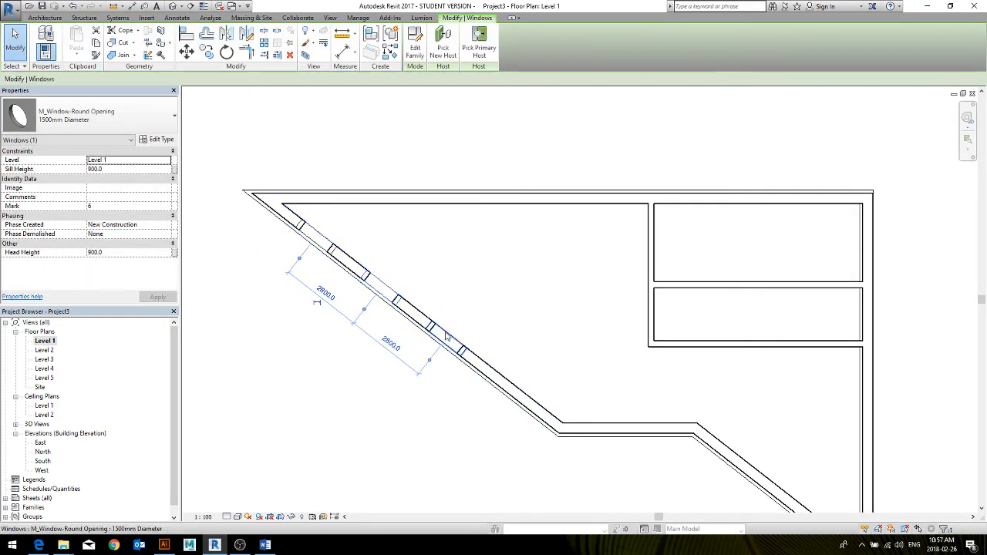
pyautogui.press('Escape')
# Filter a selection of the whole plan down to the Walls category and assign those interior walls the Generic - 200mm type
pyautogui.scroll(-3, 666, 328)
pyautogui.moveTo(665, 327); pyautogui.dragTo(588, 322, button='middle')
pyautogui.moveTo(692, 181); pyautogui.dragTo(380, 358)
pyautogui.moveTo(311, 455); pyautogui.dragTo(311, 455)
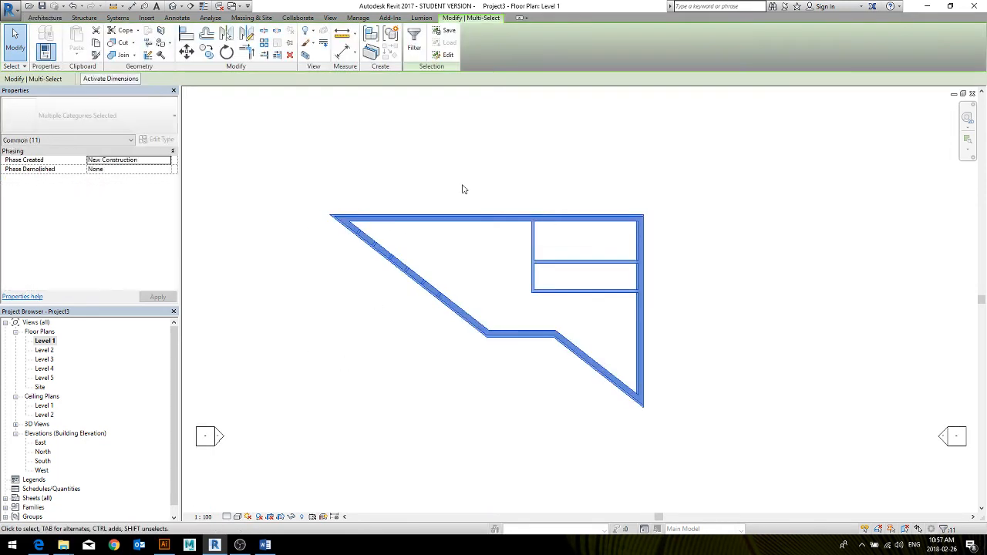
pyautogui.click(941, 529)
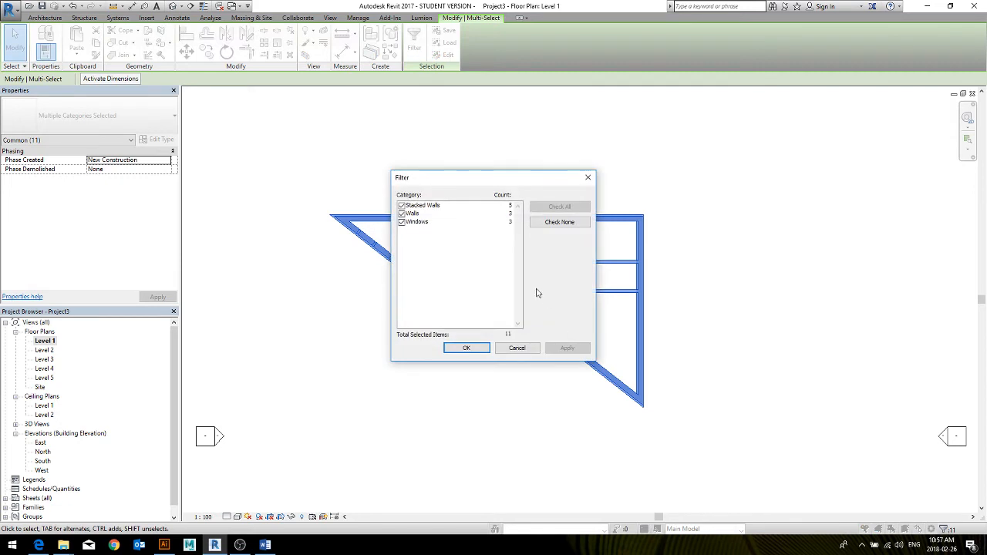
pyautogui.click(552, 225)
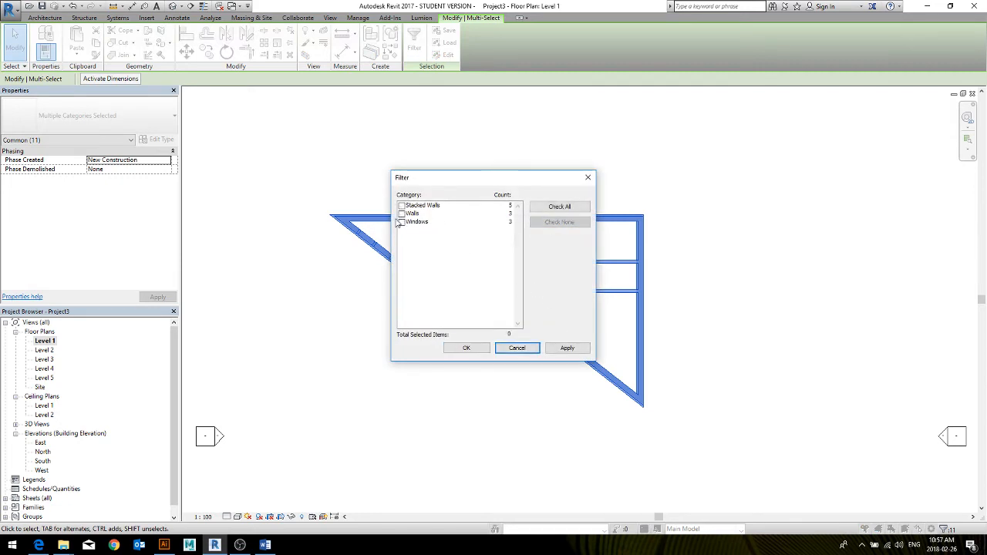
pyautogui.click(401, 214)
pyautogui.click(467, 348)
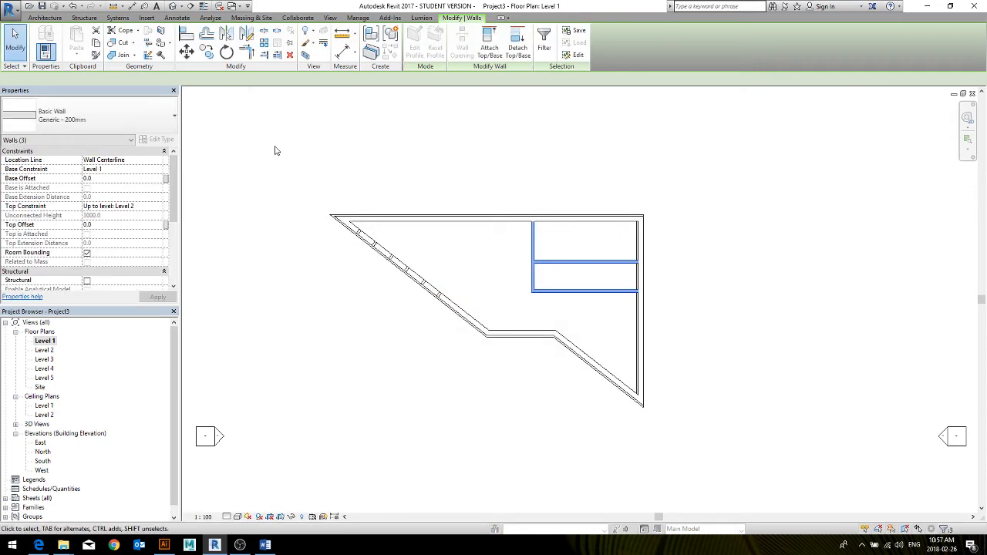
pyautogui.click(115, 108)
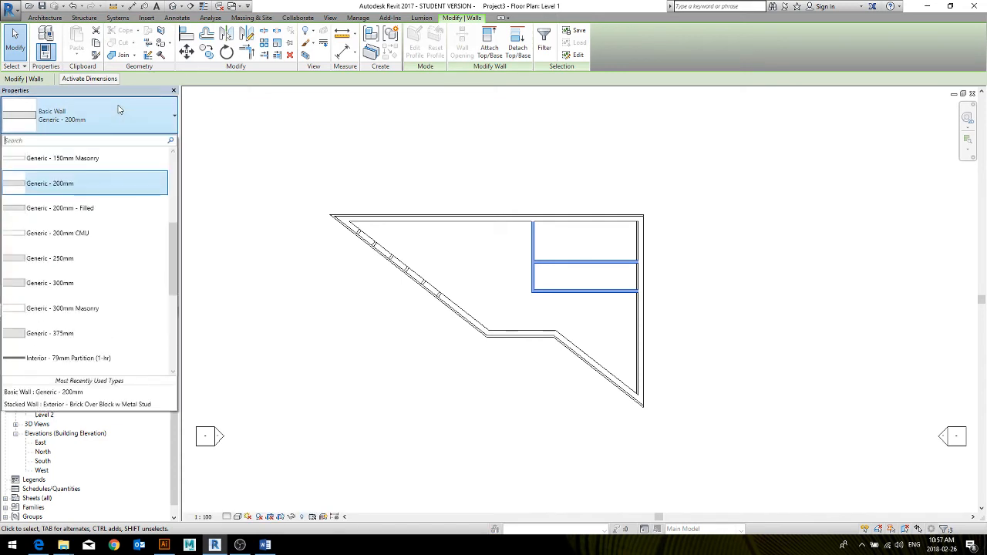
pyautogui.click(81, 183)
# Select all exterior and interior walls in the plan and change them to the Basic Wall type Generic - 200mm
pyautogui.moveTo(683, 121); pyautogui.dragTo(473, 373)
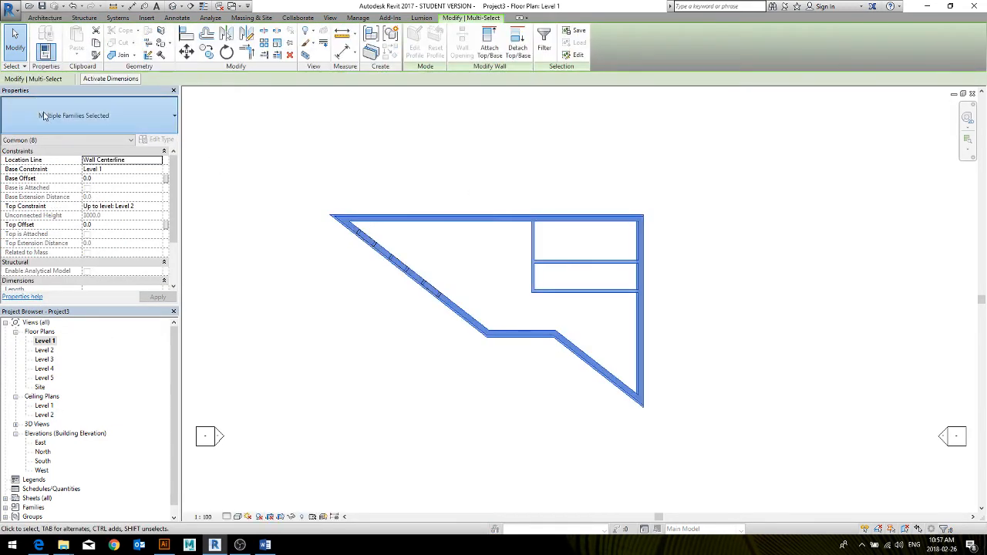
pyautogui.click(89, 116)
pyautogui.scroll(2, 44, 235)
pyautogui.click(45, 234)
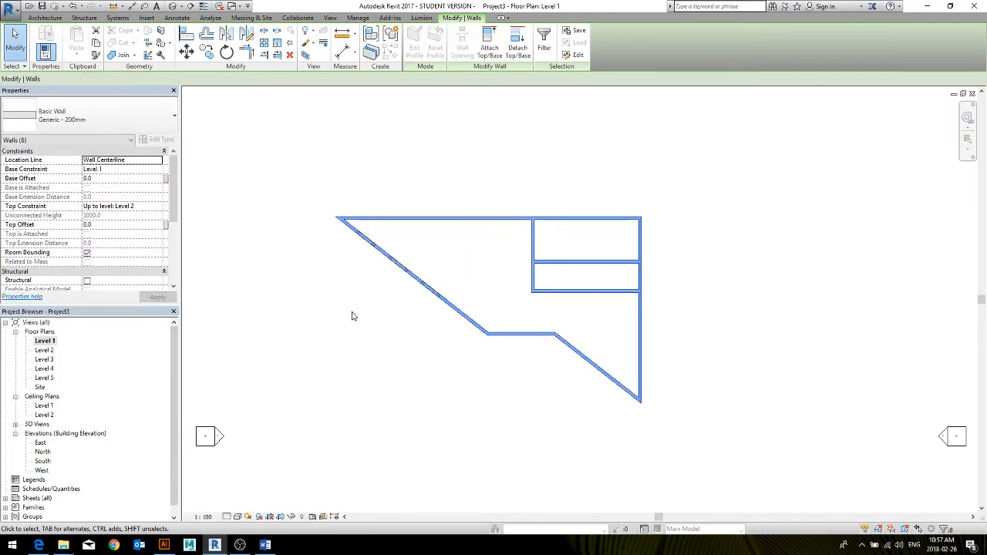
pyautogui.click(350, 315)
# Select the round windows on the long diagonal wall and check the spacing from the corner-side window to the middle one
pyautogui.scroll(3, 397, 254)
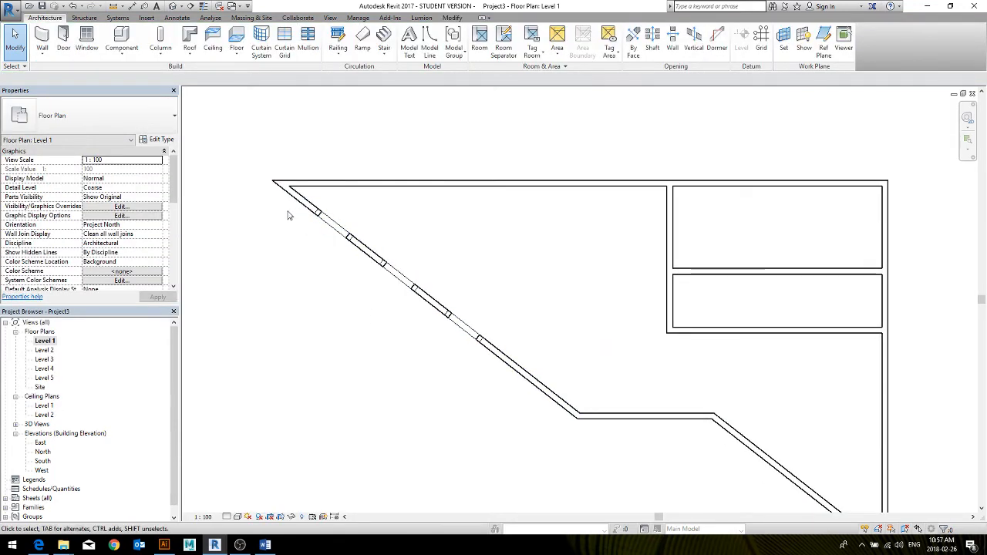
pyautogui.moveTo(281, 207); pyautogui.dragTo(501, 362)
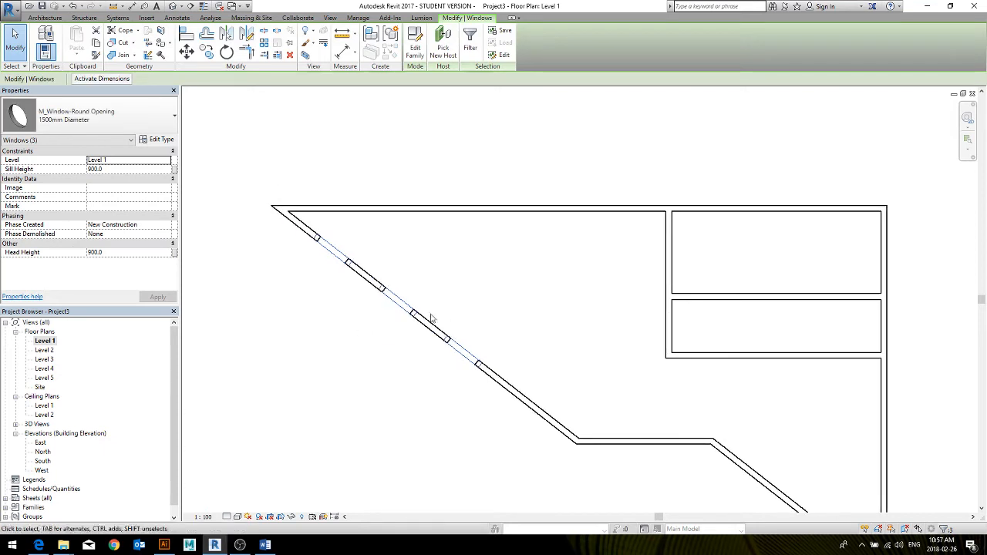
pyautogui.click(306, 330)
pyautogui.click(338, 256)
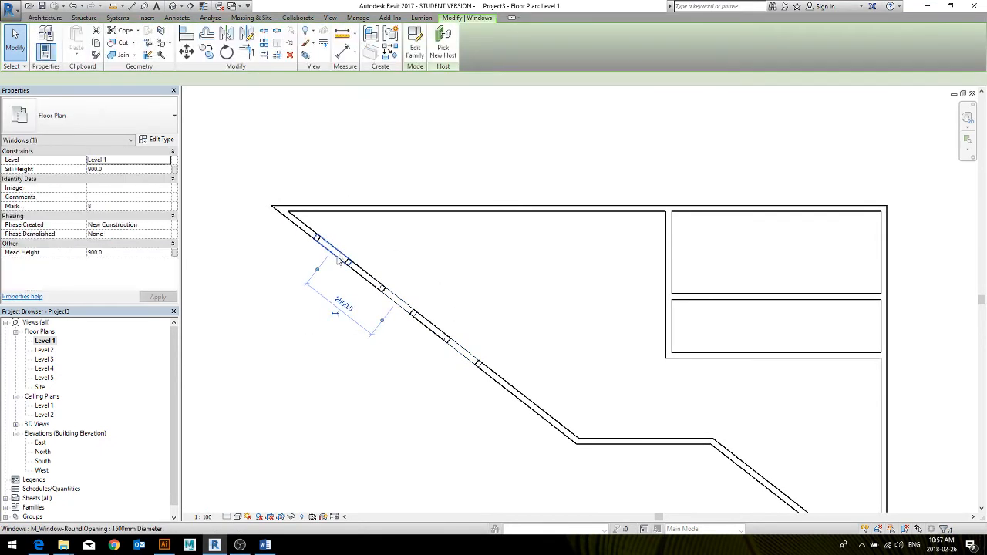
pyautogui.scroll(1, 349, 298)
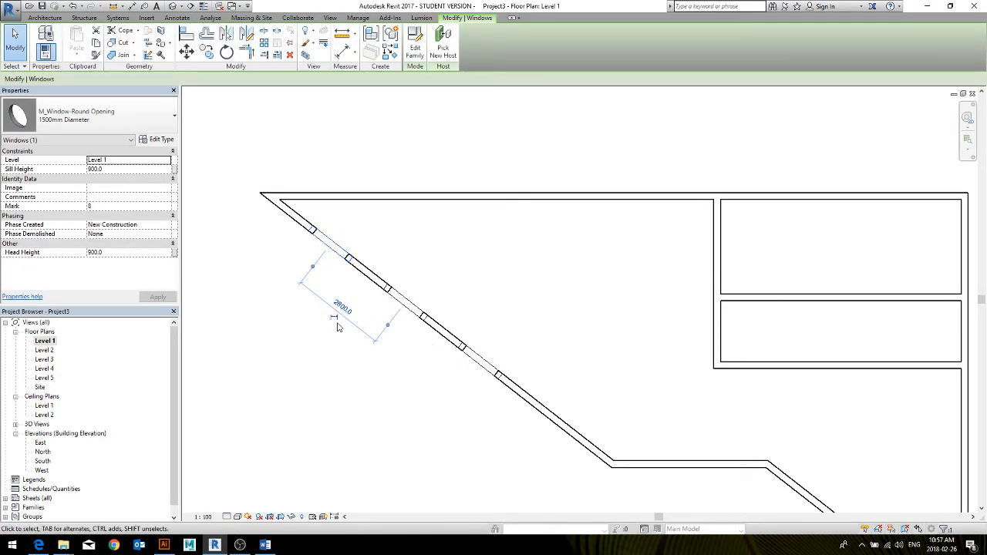
pyautogui.click(377, 373)
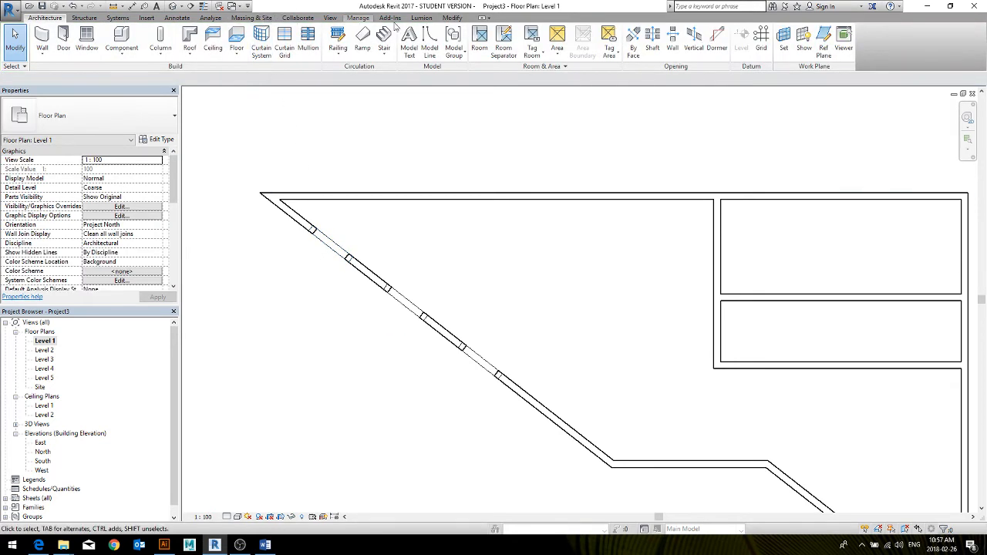
# Place an aligned dimension string through the centres of the three round windows, offset outside the diagonal wall
pyautogui.click(452, 17)
pyautogui.click(343, 51)
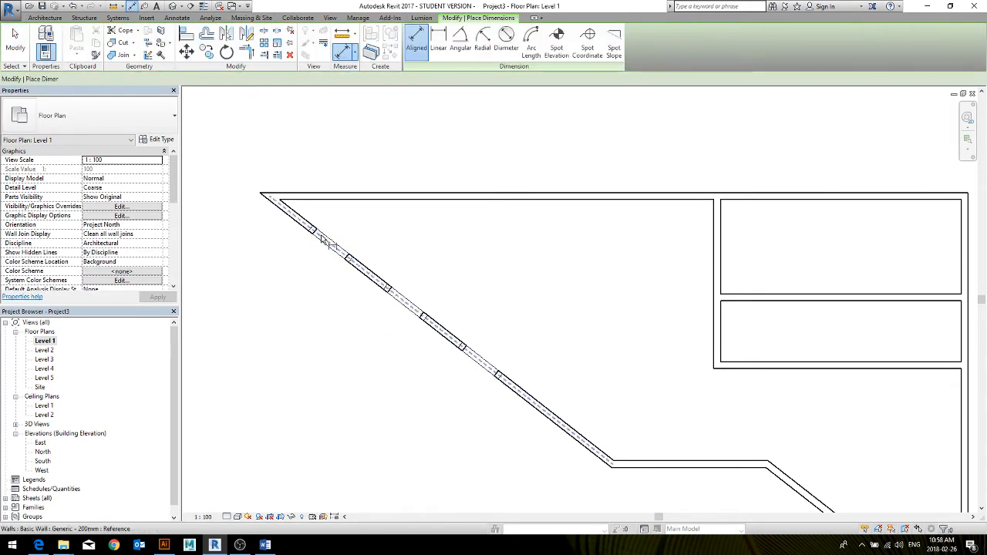
pyautogui.click(405, 308)
pyautogui.click(474, 368)
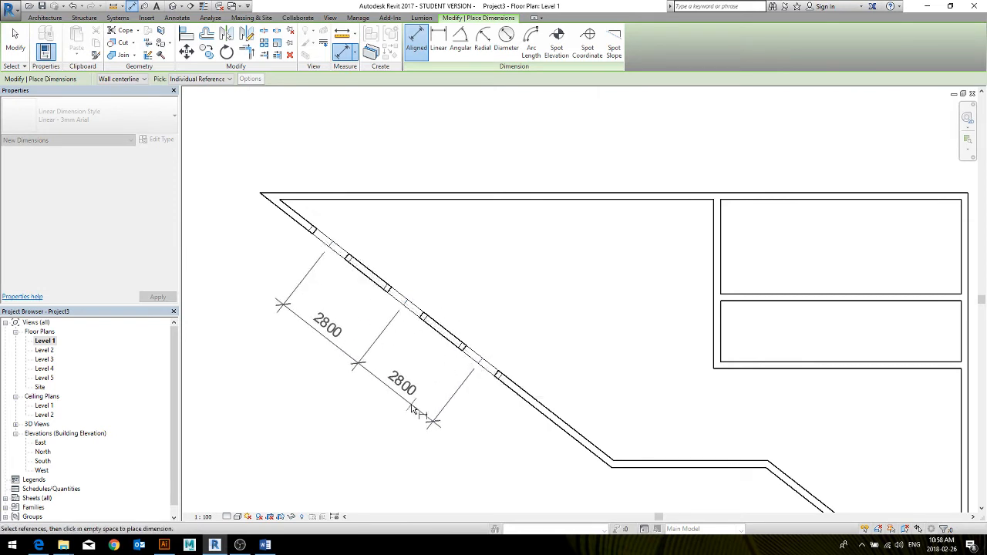
pyautogui.click(414, 411)
pyautogui.press('Escape')
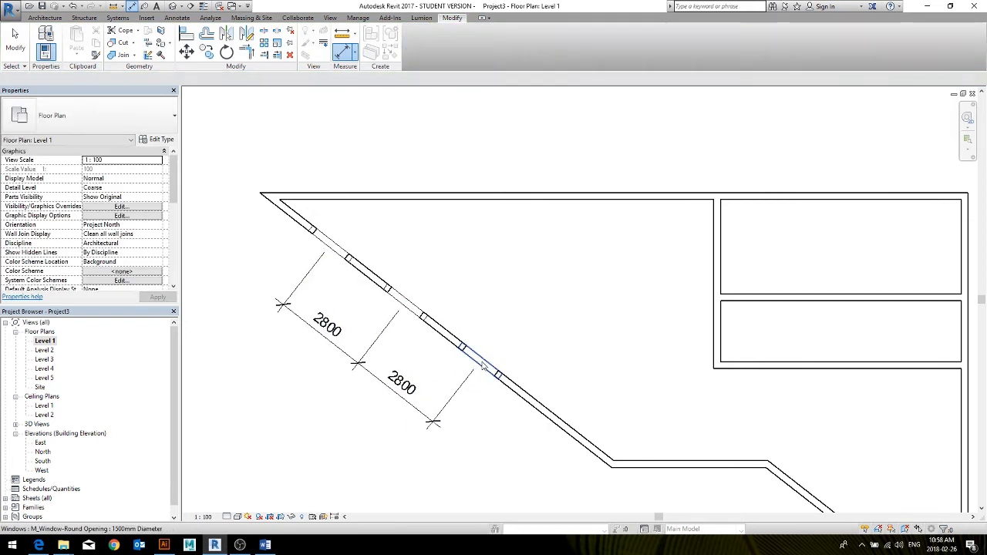
# Move the round window farthest from the sharp corner to about 4300 mm from the middle one and make the dimension string's segments equal
pyautogui.moveTo(497, 376); pyautogui.dragTo(523, 399)
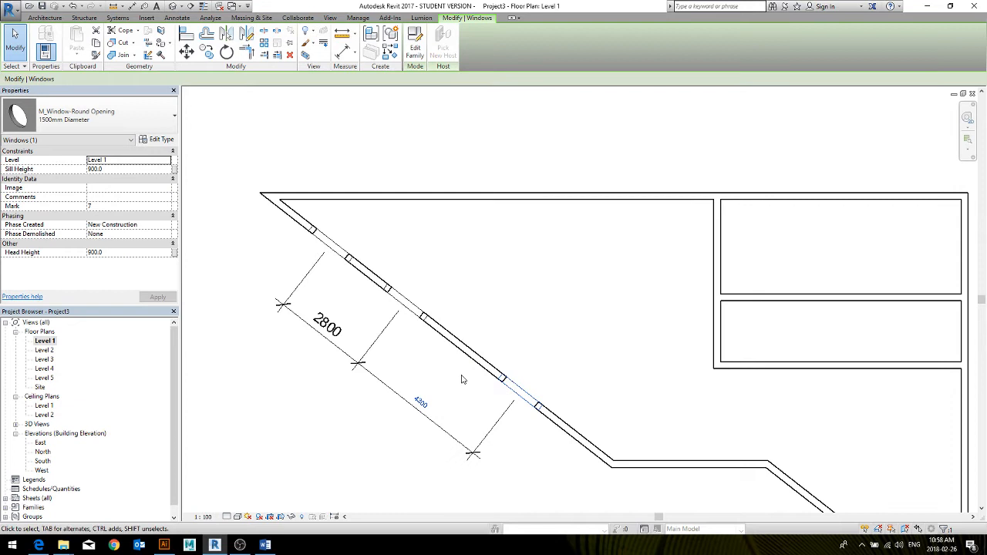
pyautogui.click(357, 445)
pyautogui.click(437, 432)
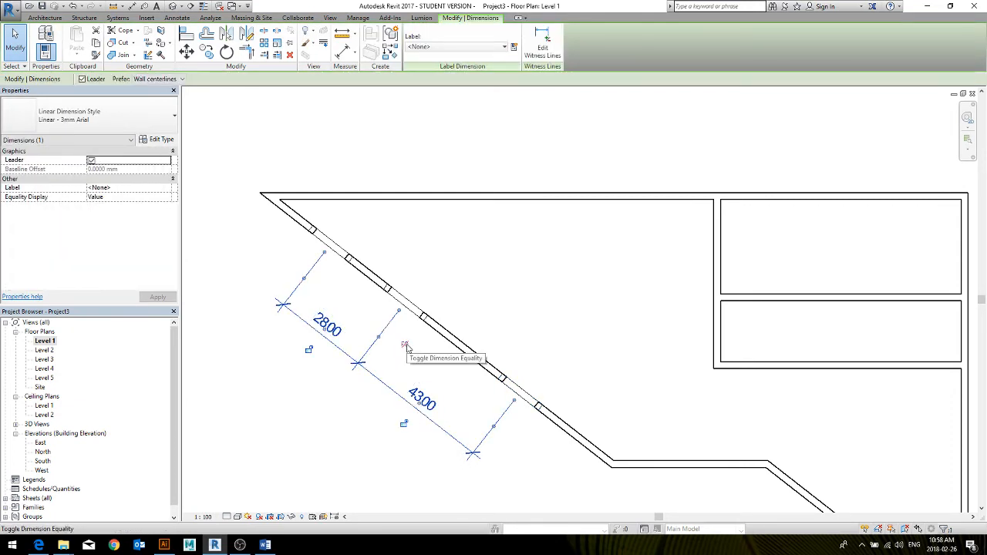
pyautogui.click(404, 346)
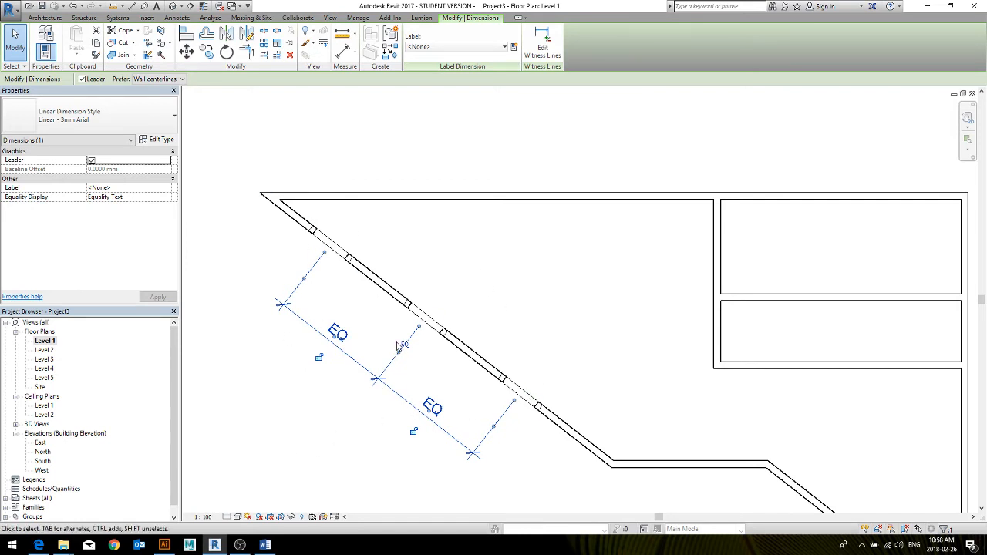
pyautogui.click(556, 354)
# Try to slide the round window farthest from the sharp corner along the diagonal wall toward the other windows
pyautogui.click(524, 394)
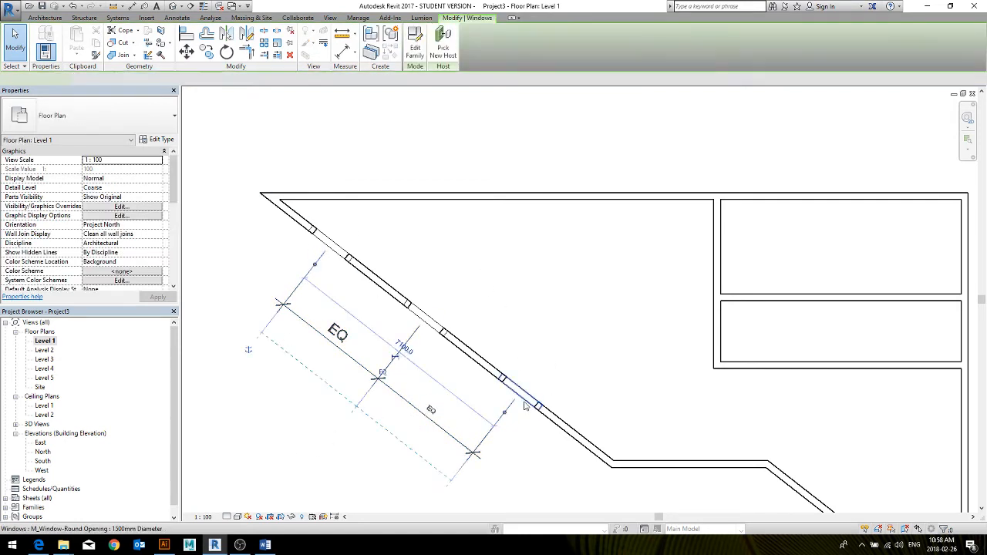
pyautogui.moveTo(524, 394); pyautogui.dragTo(423, 318)
pyautogui.click(516, 308)
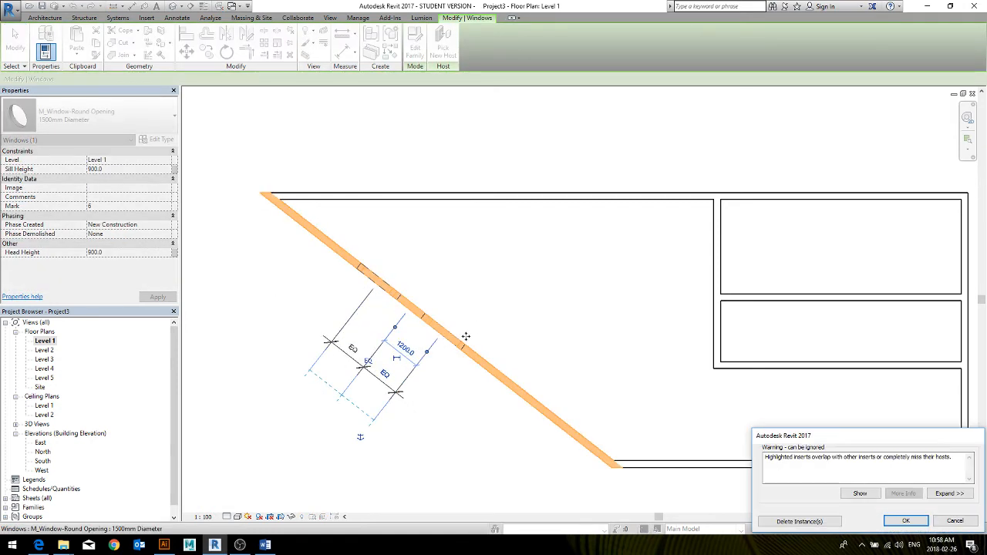
pyautogui.click(945, 522)
# Reposition the two outer round windows along the diagonal wall, keeping the equality constraint on the three windows
pyautogui.moveTo(449, 336); pyautogui.dragTo(487, 364)
pyautogui.moveTo(334, 248); pyautogui.dragTo(350, 271)
pyautogui.click(477, 322)
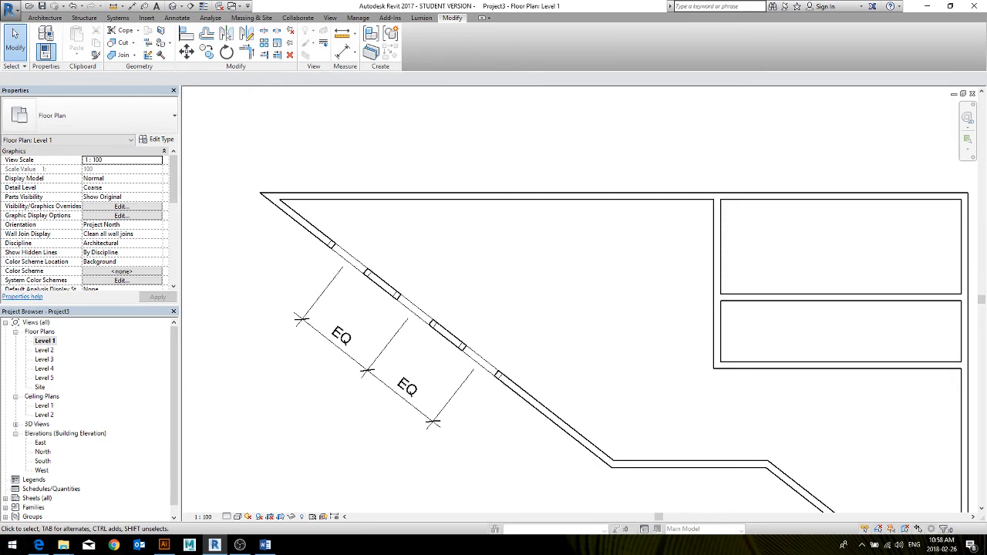
pyautogui.hotkey('alt', 'Tab')
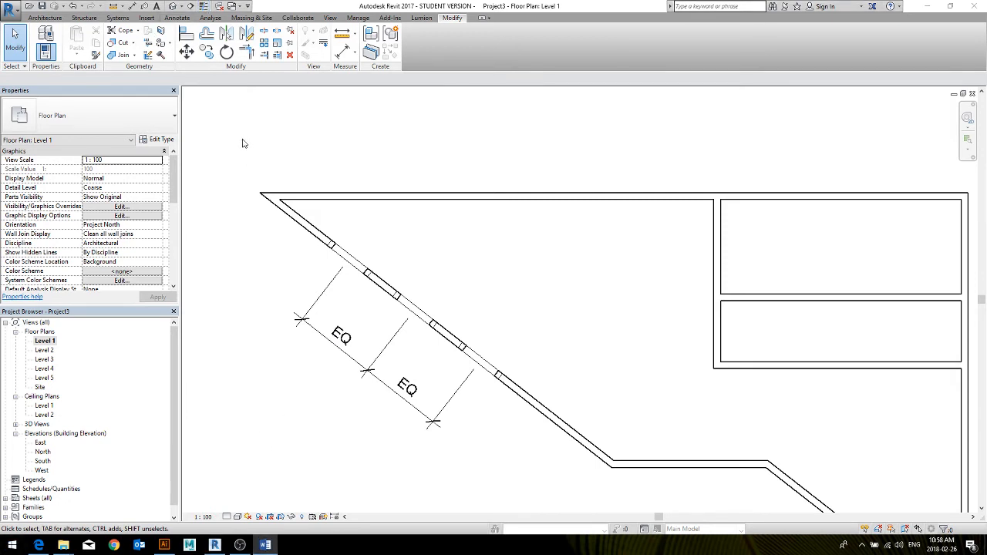
pyautogui.hotkey('alt', 'Tab')
# Place M_Single-Flush 0915 x 2134mm doors in the north exterior wall, the smaller interior room's west wall and the southeast diagonal wall
pyautogui.click(45, 18)
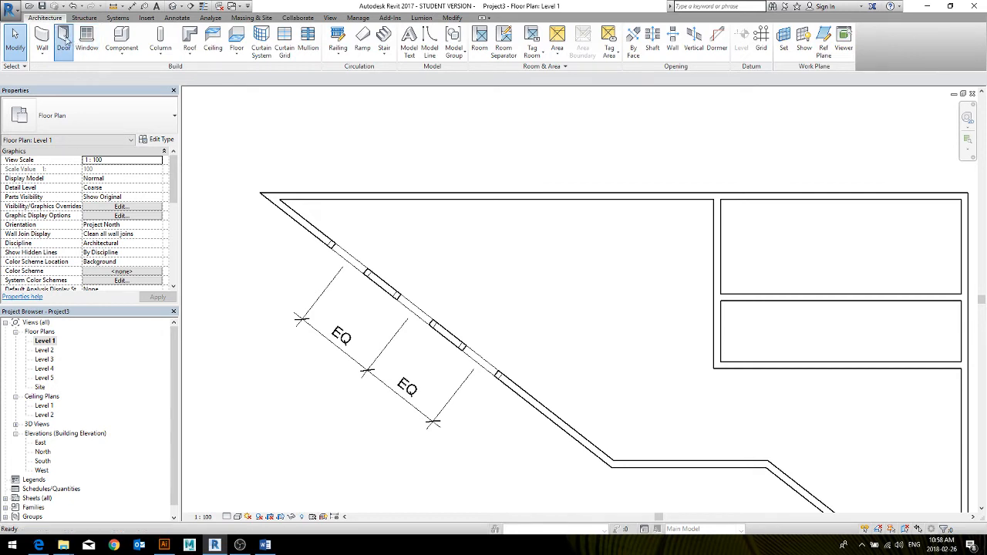
pyautogui.click(76, 43)
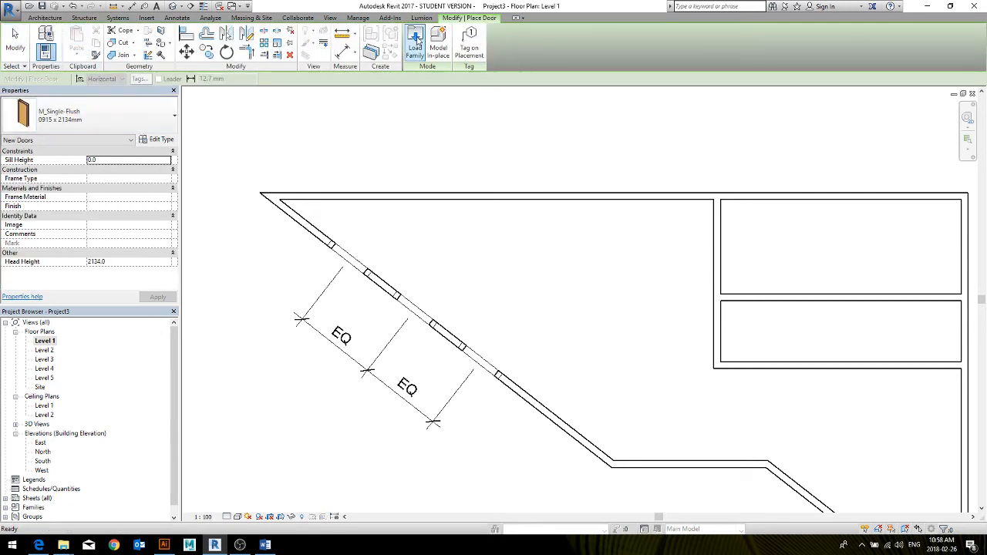
pyautogui.click(120, 108)
pyautogui.click(53, 251)
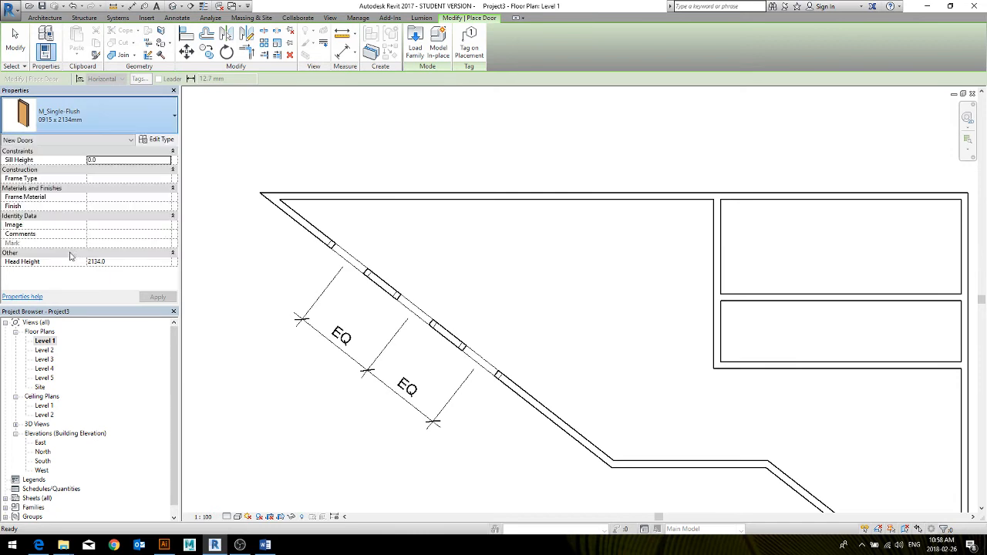
pyautogui.click(715, 330)
pyautogui.moveTo(692, 405); pyautogui.dragTo(558, 333, button='middle')
pyautogui.click(684, 435)
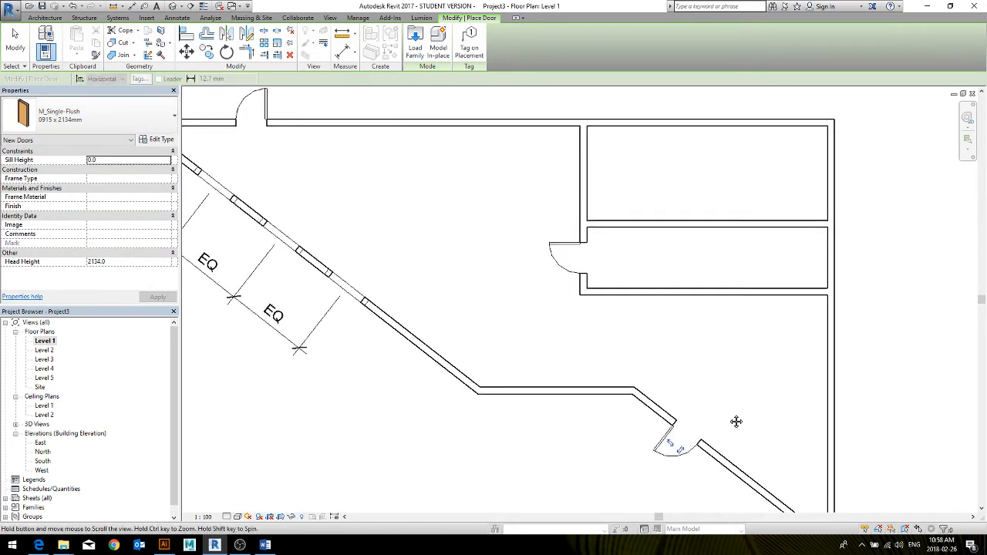
pyautogui.moveTo(738, 419); pyautogui.dragTo(818, 390, button='middle')
pyautogui.press('Escape')
pyautogui.press('Escape')
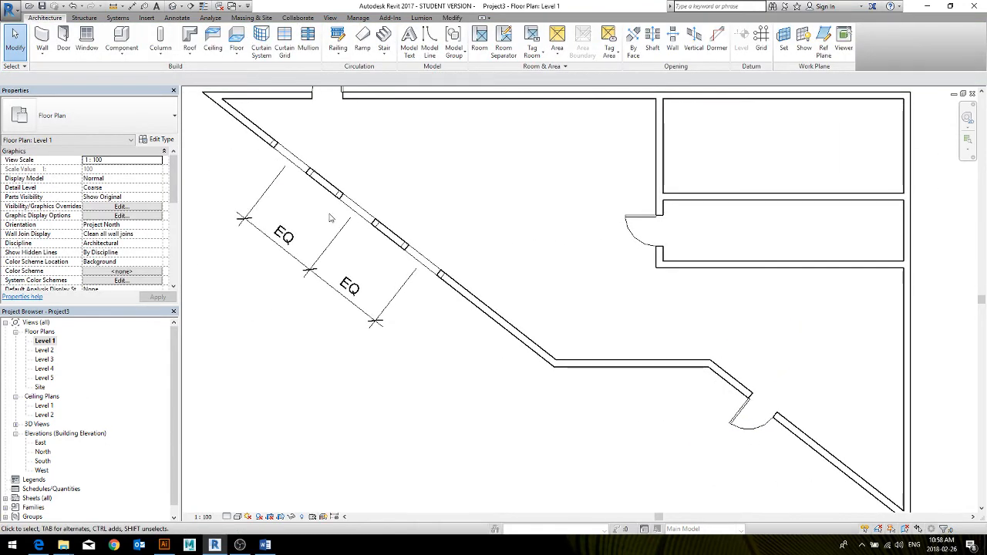
# Start a floor boundary sketch on Level 1 using the Generic Floor - 400mm type
pyautogui.moveTo(423, 321); pyautogui.dragTo(435, 377, button='middle')
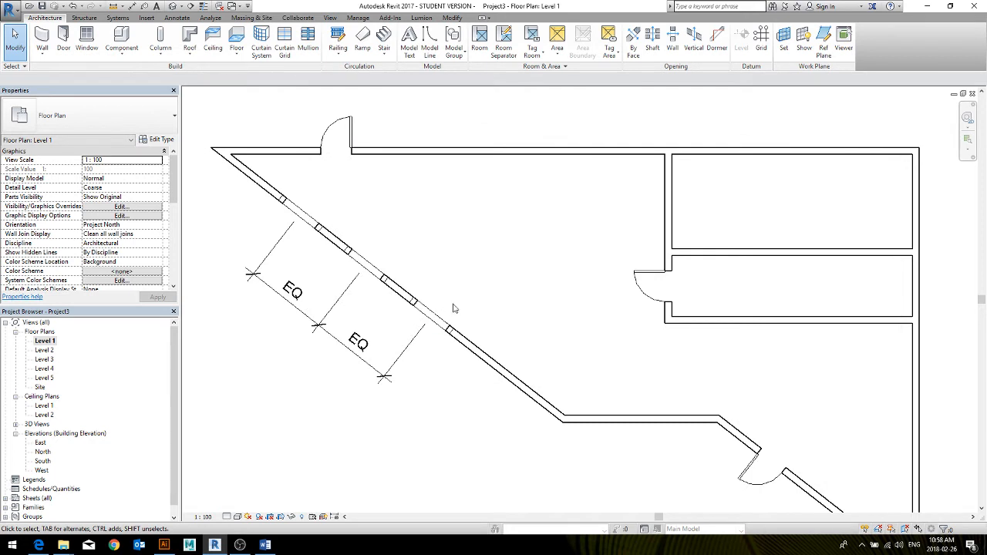
pyautogui.scroll(-1, 453, 308)
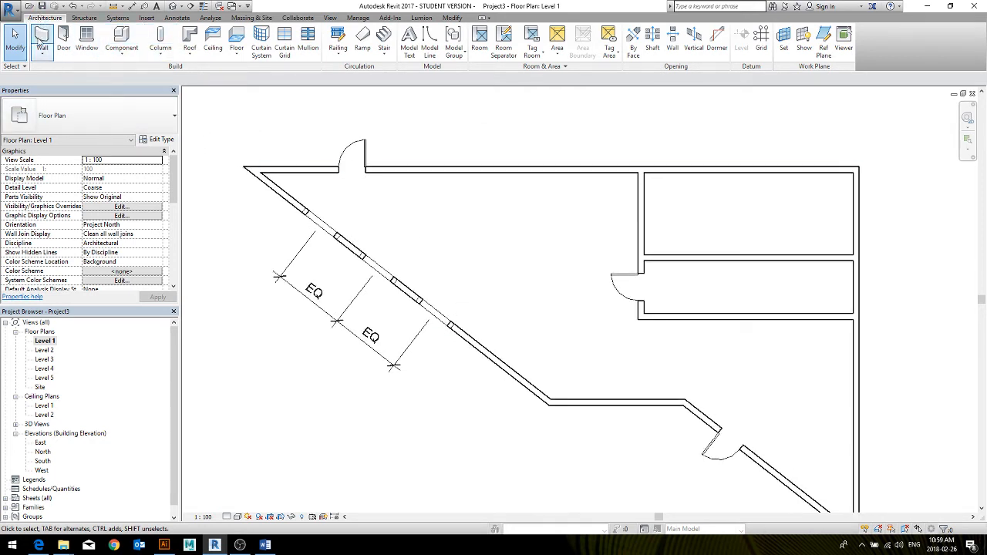
pyautogui.click(239, 55)
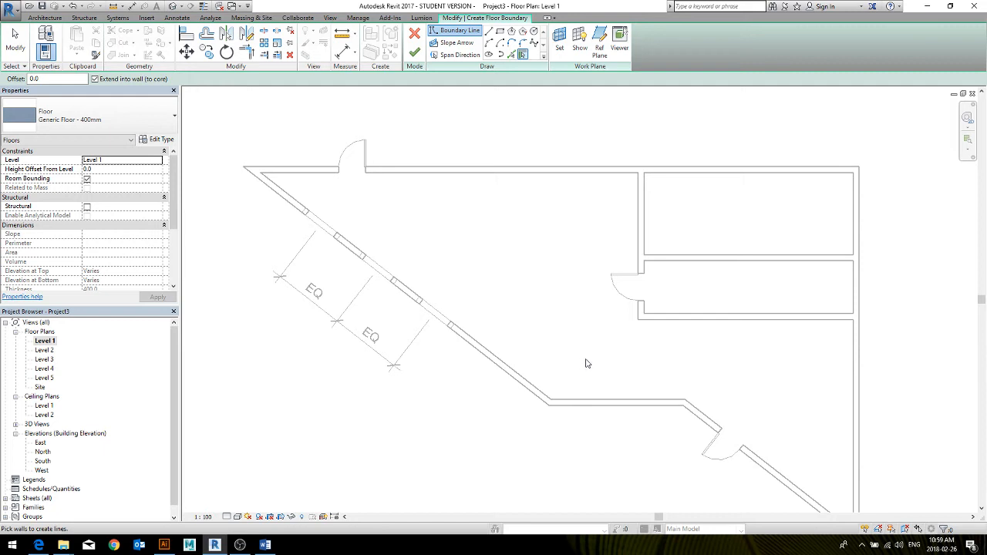
pyautogui.moveTo(586, 363); pyautogui.dragTo(552, 346, button='middle')
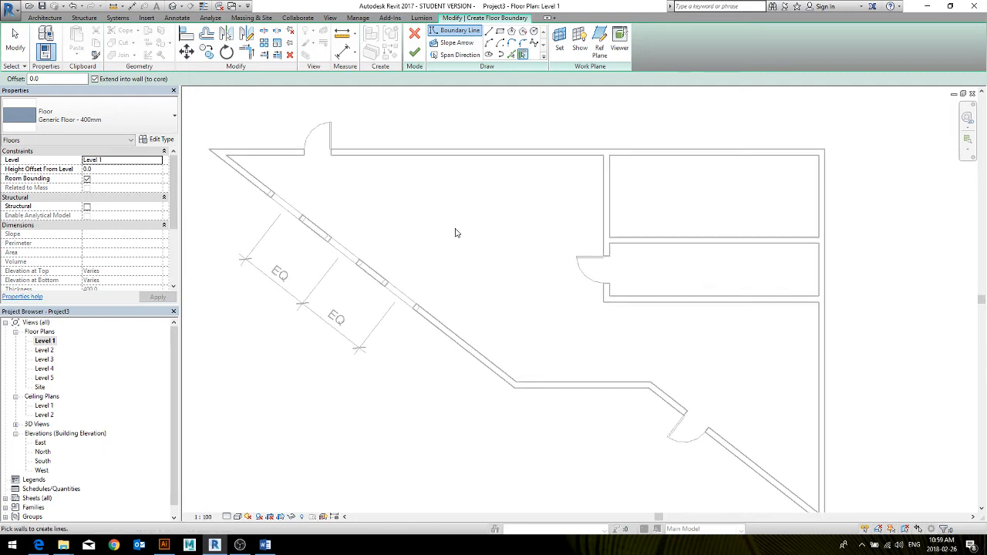
pyautogui.moveTo(452, 212); pyautogui.dragTo(478, 223, button='middle')
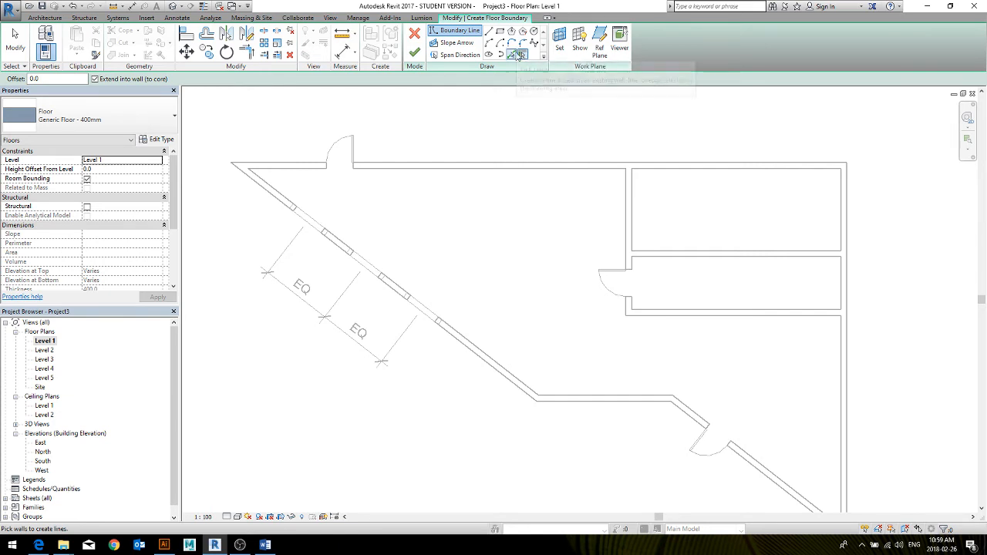
# Sketch a rectangular floor boundary about 6700 by 2900 mm in the empty area north of the building and delete it
pyautogui.click(500, 31)
pyautogui.moveTo(520, 110); pyautogui.dragTo(562, 274, button='middle')
pyautogui.click(572, 126)
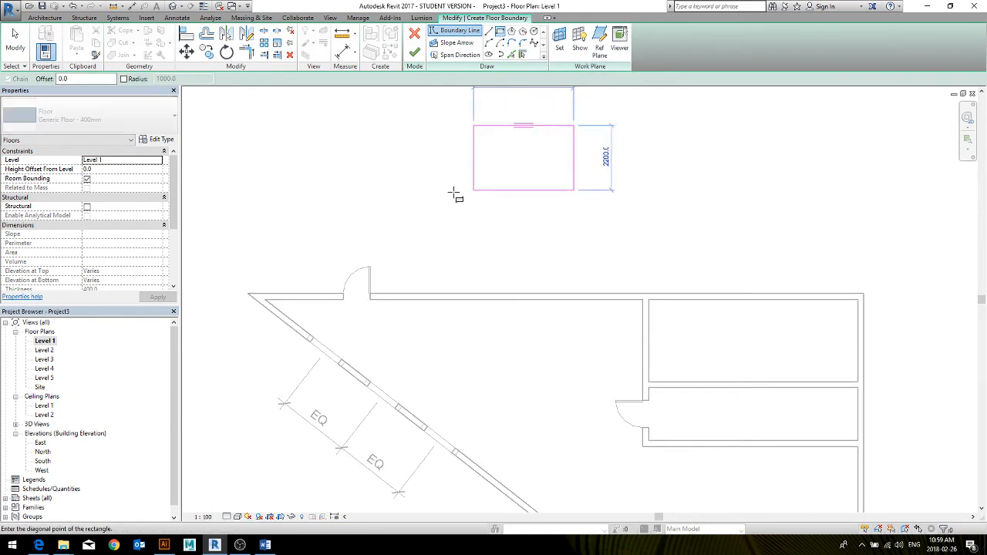
pyautogui.click(376, 210)
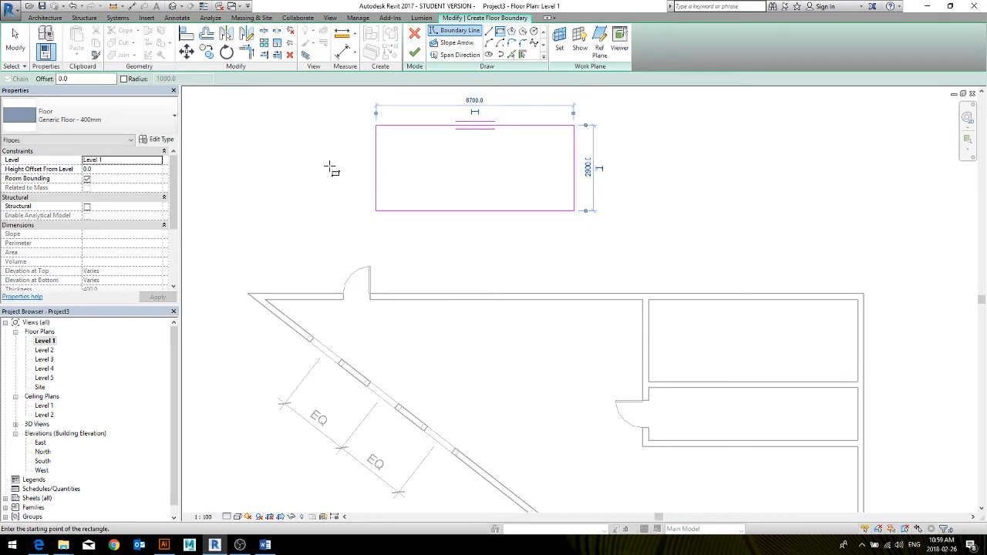
pyautogui.press('Escape')
pyautogui.press('Escape')
pyautogui.moveTo(350, 113)
pyautogui.mouseDown()
pyautogui.moveTo(539, 213)
pyautogui.moveTo(604, 222)
pyautogui.mouseUp()
pyautogui.press('Delete')
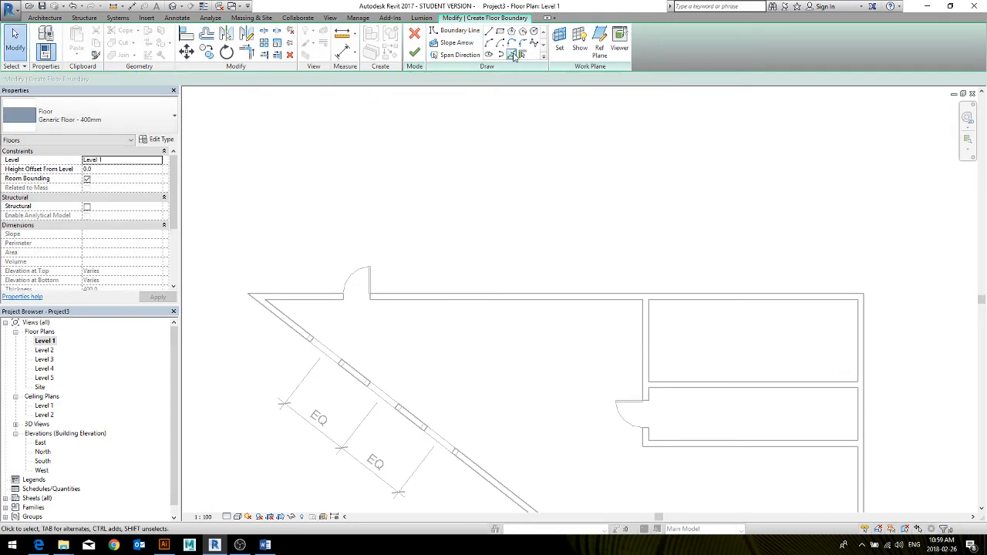
# Create floor boundary lines with Pick Lines from the outer edges of the north, east and southeast diagonal walls
pyautogui.click(511, 54)
pyautogui.click(509, 293)
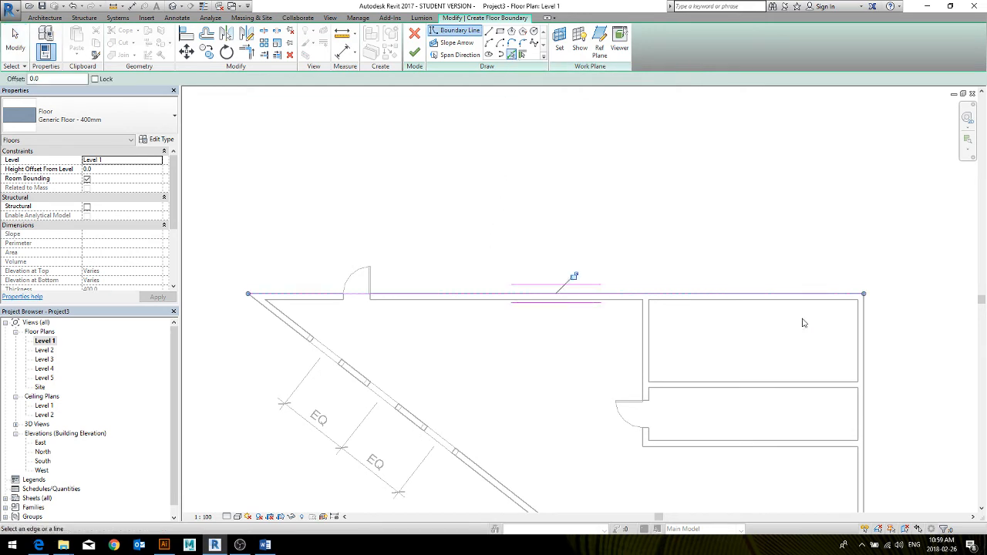
pyautogui.moveTo(802, 322); pyautogui.dragTo(755, 228, button='middle')
pyautogui.click(754, 227)
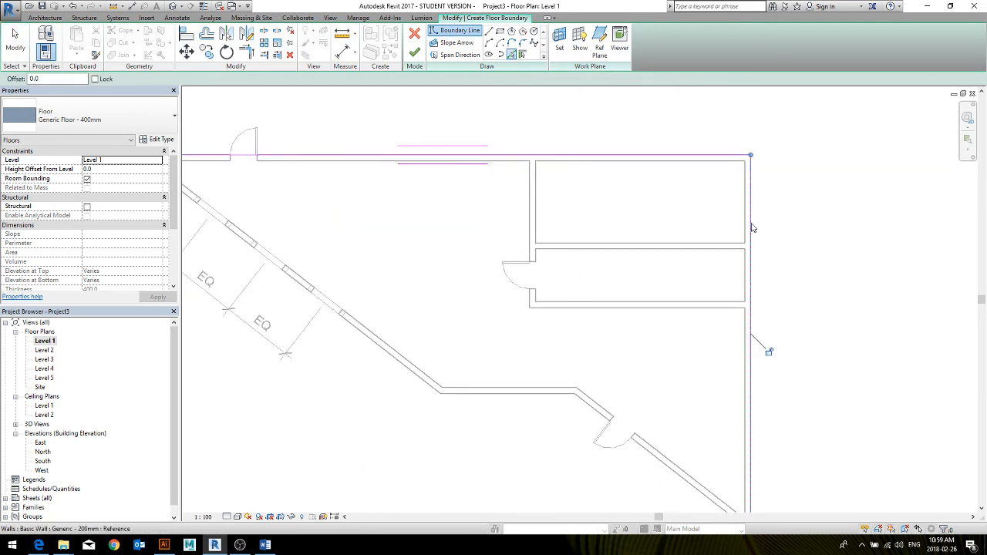
pyautogui.scroll(1, 718, 375)
pyautogui.moveTo(718, 374); pyautogui.dragTo(749, 279, button='middle')
pyautogui.click(725, 414)
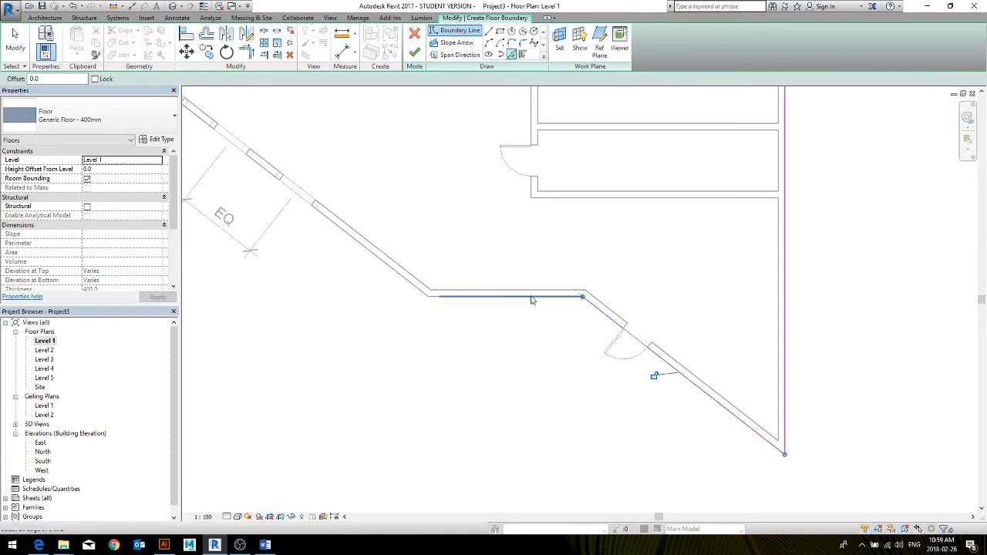
# Close the boundary along the outer edges of the short horizontal wall and the long window wall, and finish the floor
pyautogui.click(528, 298)
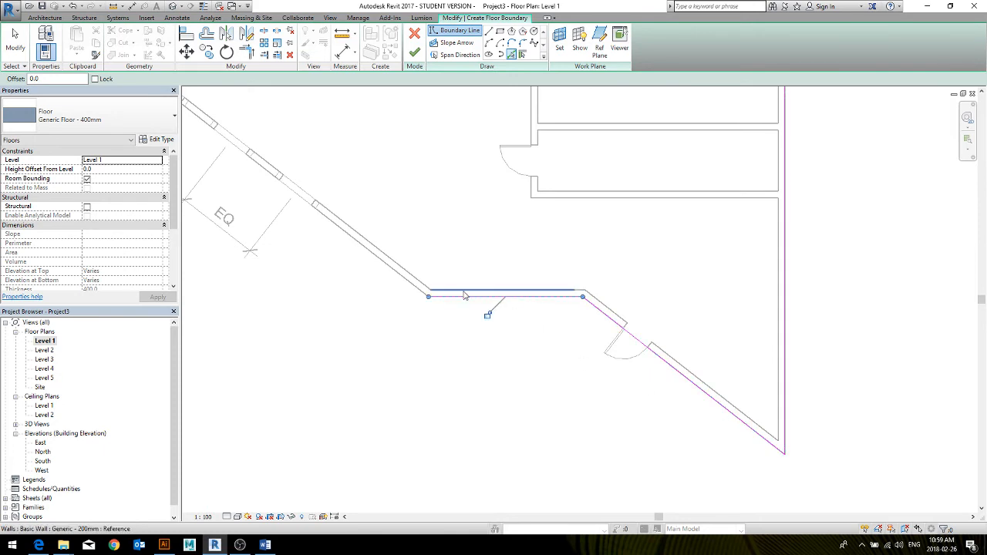
pyautogui.click(392, 269)
pyautogui.moveTo(427, 257); pyautogui.dragTo(639, 435, button='middle')
pyautogui.scroll(-1, 491, 289)
pyautogui.scroll(-1, 492, 292)
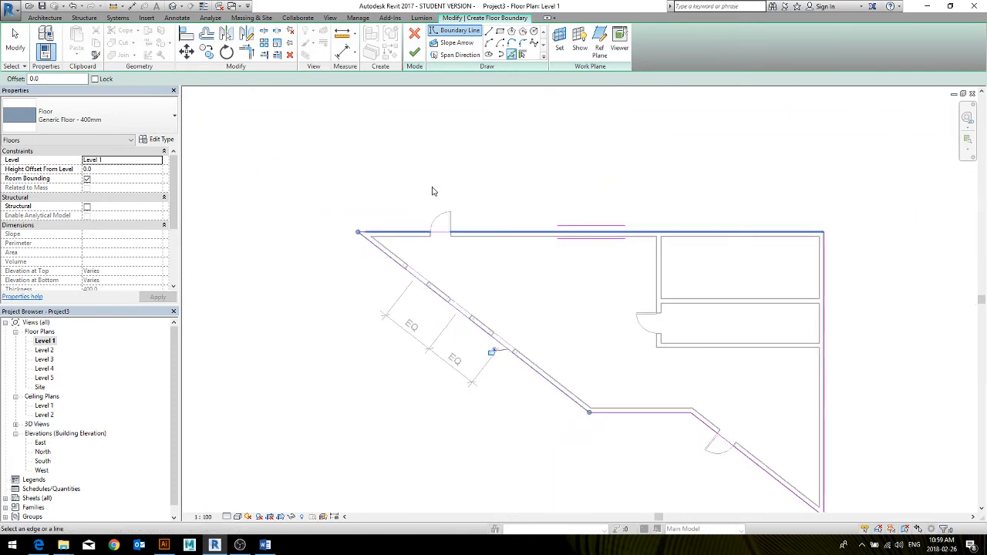
pyautogui.click(414, 52)
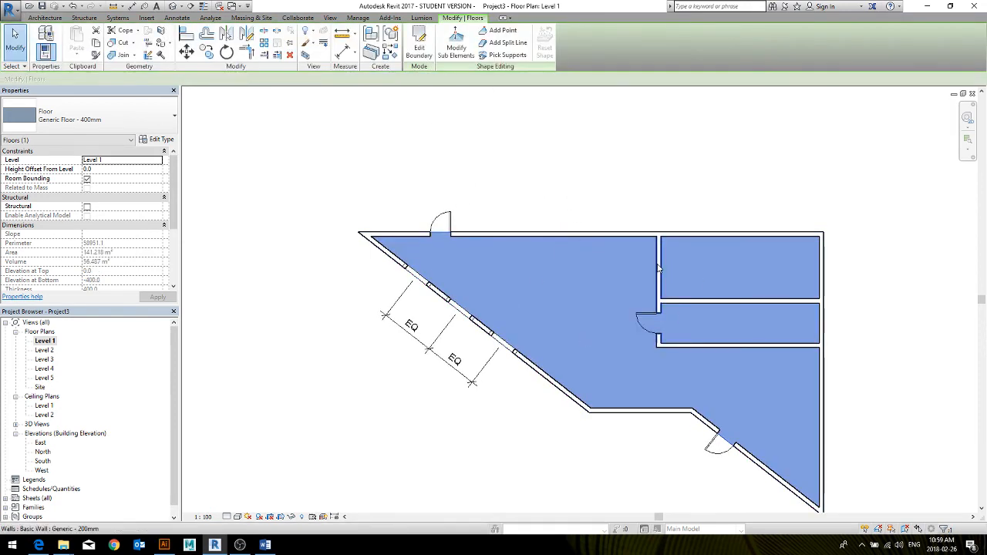
pyautogui.press('Escape')
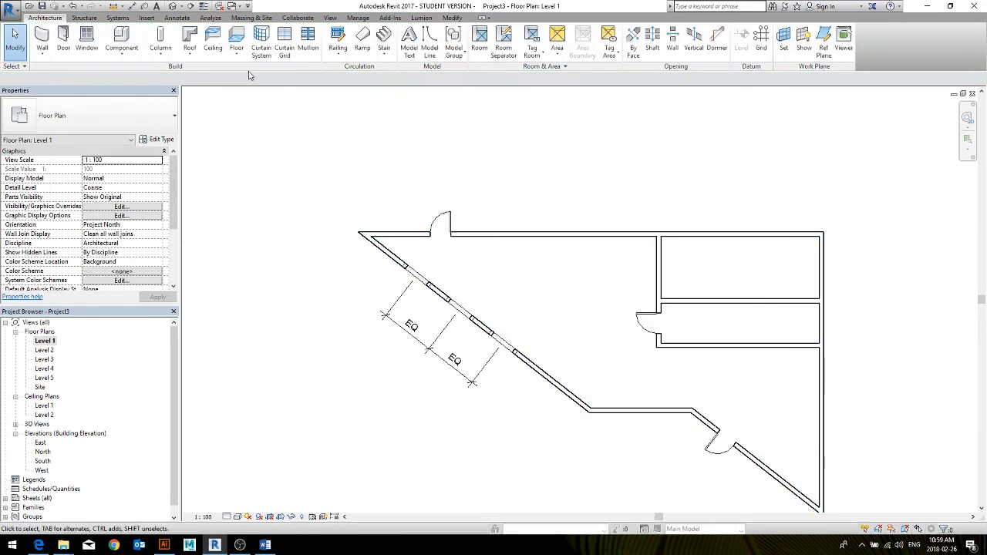
# Create a Generic Floor - 400mm floor on Level 1, using Pick Lines on the whole chain of exterior walls as its boundary
pyautogui.click(237, 36)
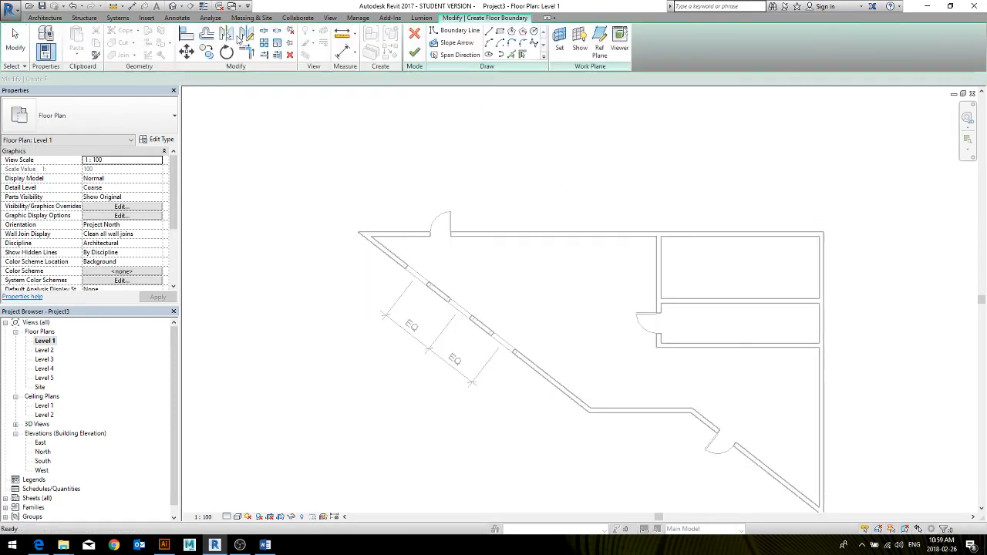
pyautogui.click(511, 54)
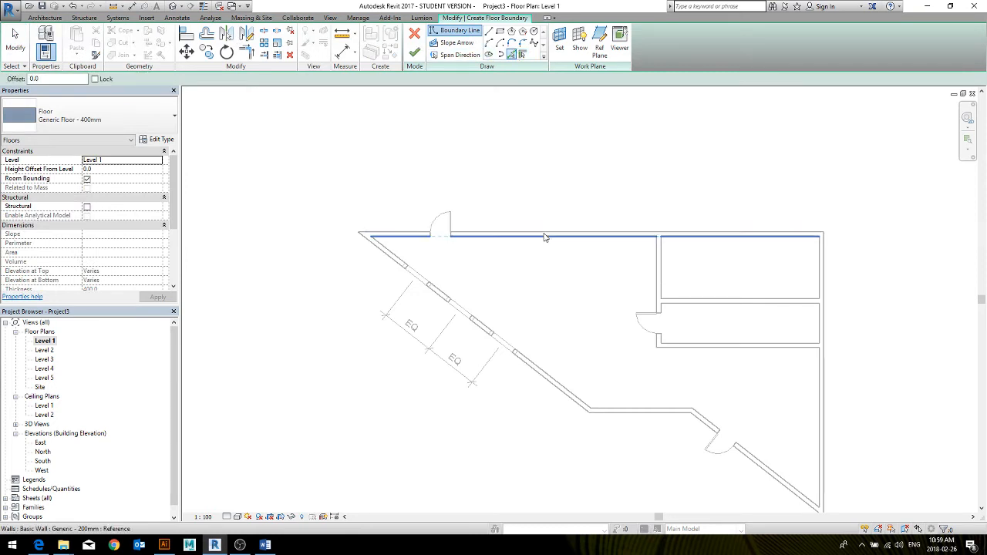
pyautogui.press('Tab')
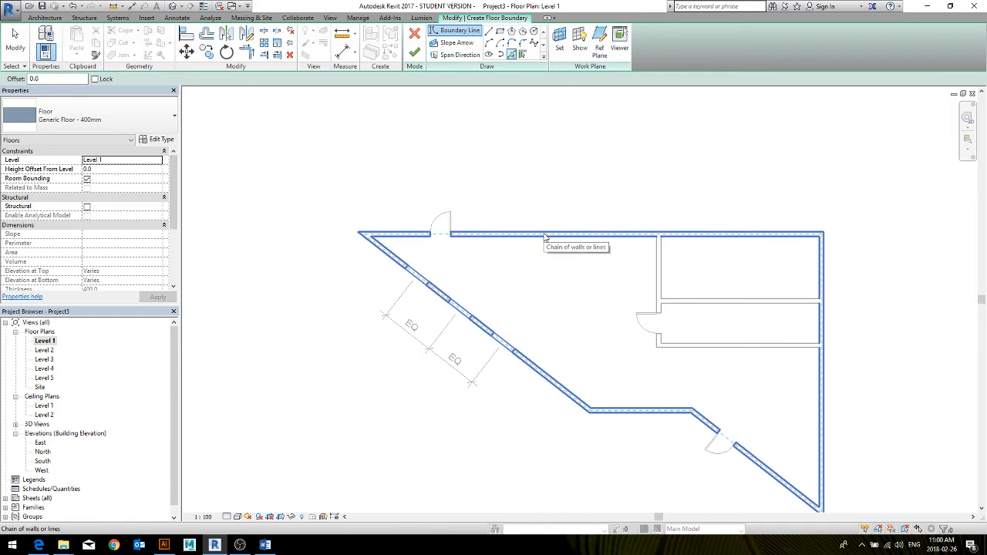
pyautogui.click(545, 237)
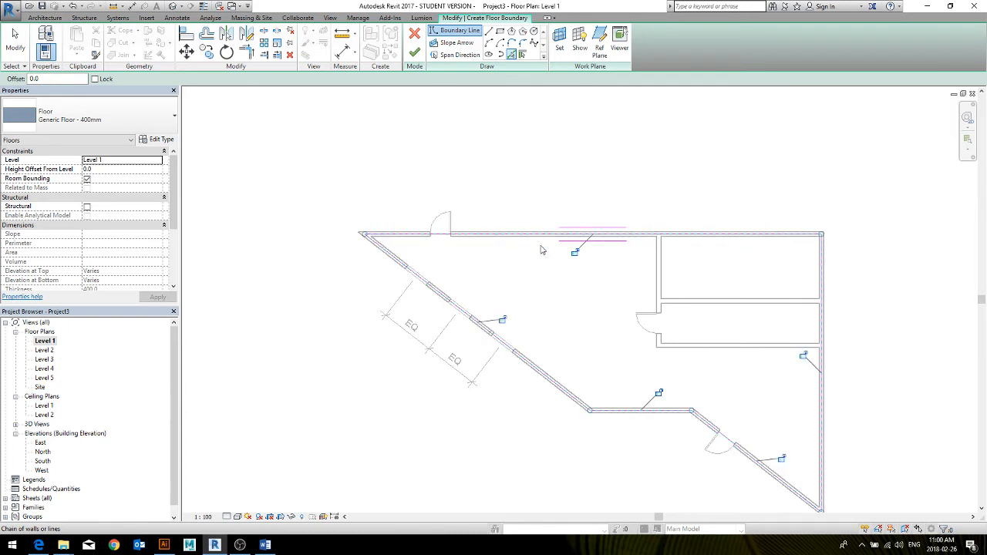
pyautogui.moveTo(547, 293); pyautogui.dragTo(501, 249, button='middle')
pyautogui.click(415, 52)
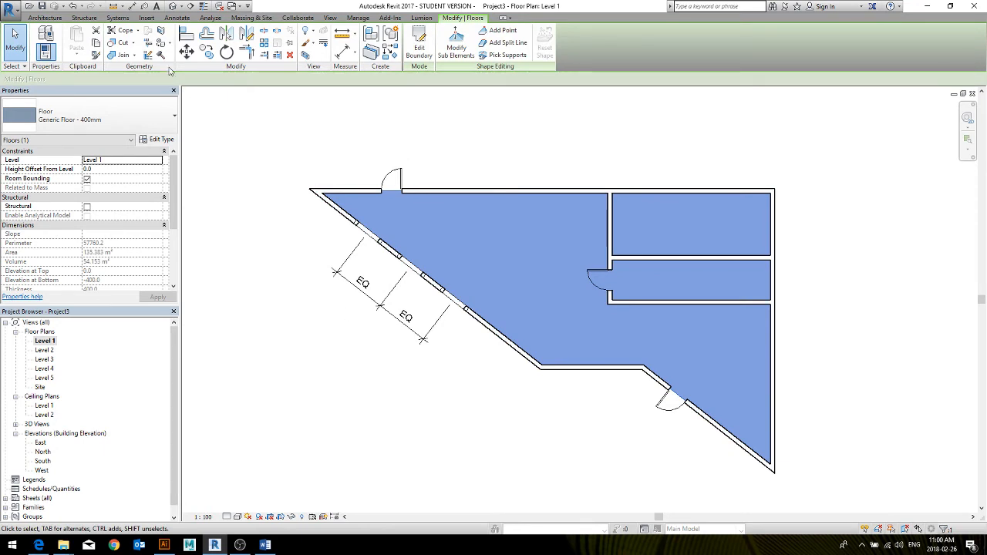
# Examine the new floor beneath the walls in the 3D view, including its available types, level and height offset
pyautogui.click(174, 6)
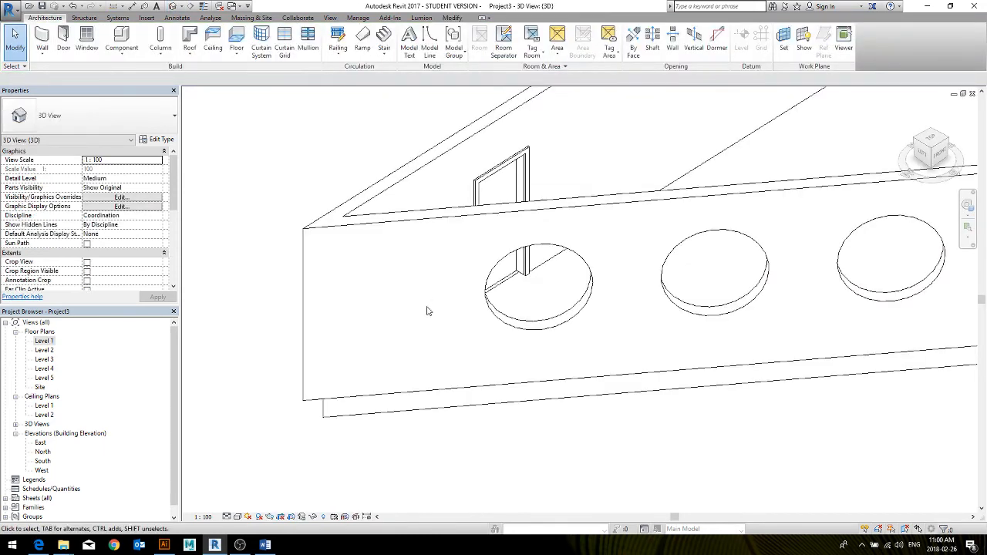
pyautogui.scroll(-5, 308, 416)
pyautogui.scroll(-2, 310, 410)
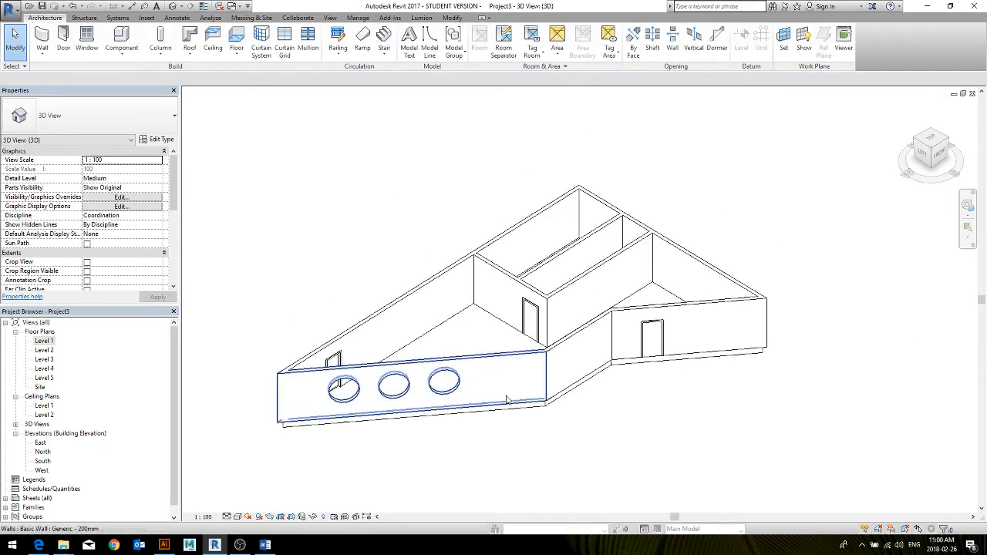
pyautogui.click(443, 411)
pyautogui.keyDown('shift'); pyautogui.moveTo(401, 416); pyautogui.dragTo(465, 487, button='middle'); pyautogui.keyUp('shift')
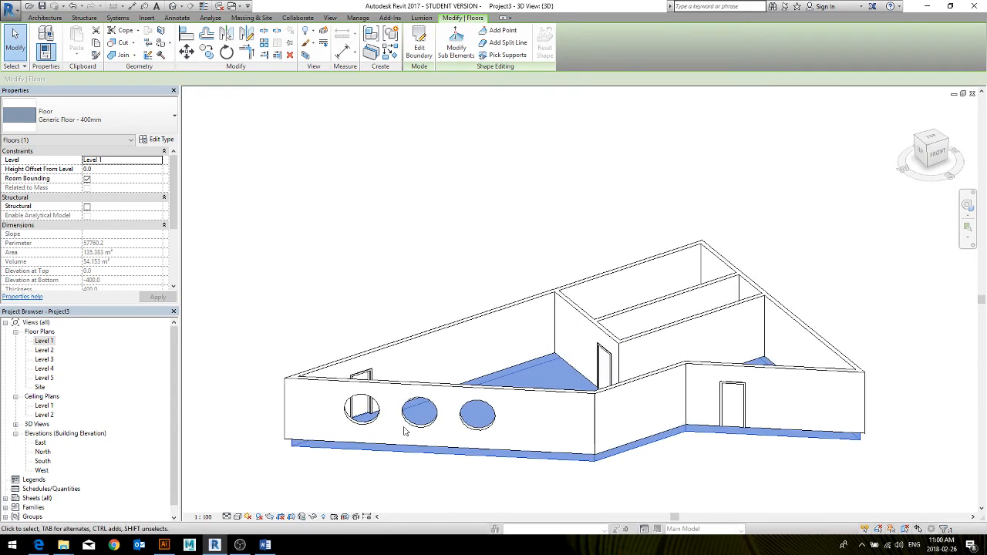
pyautogui.click(53, 108)
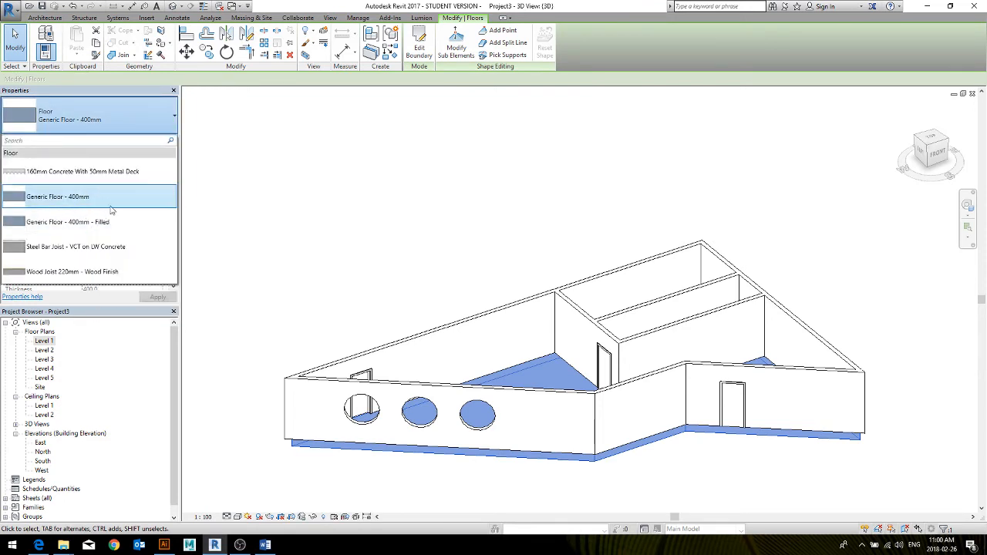
pyautogui.click(128, 339)
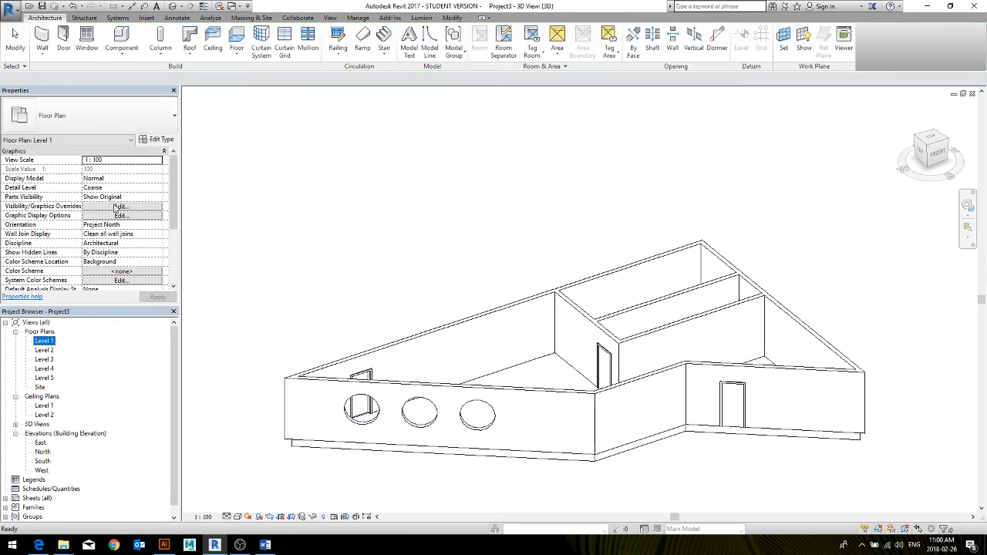
pyautogui.click(303, 453)
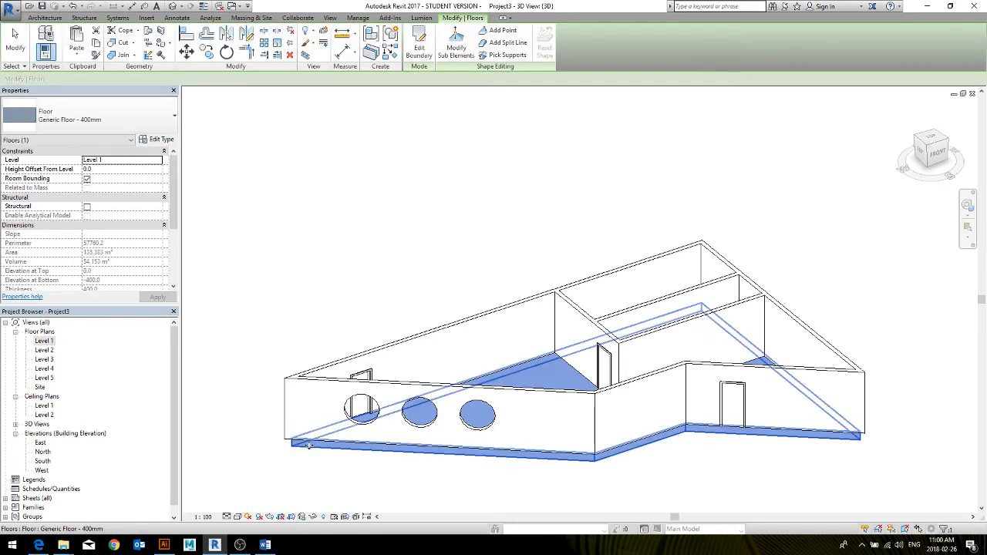
pyautogui.click(107, 170)
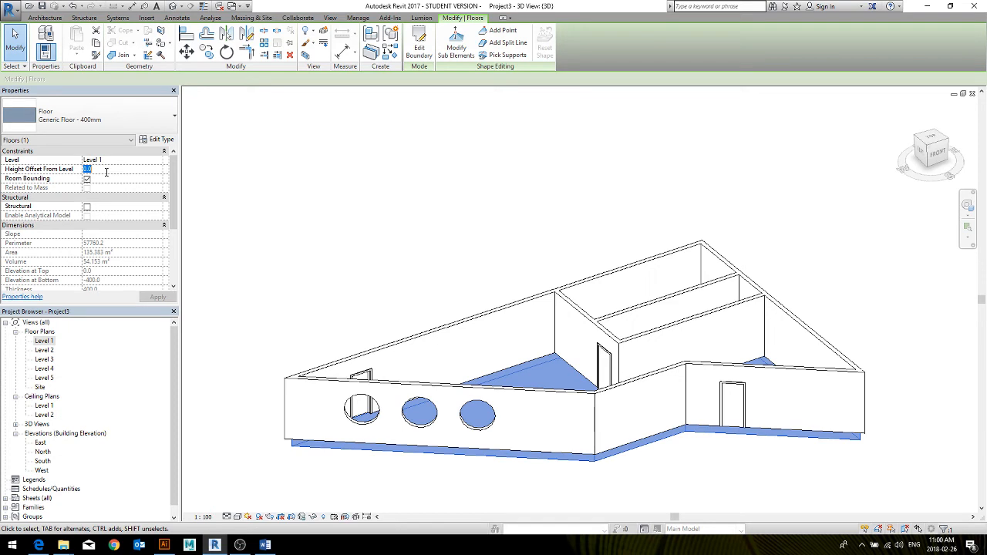
pyautogui.moveTo(357, 483); pyautogui.dragTo(370, 407, button='middle')
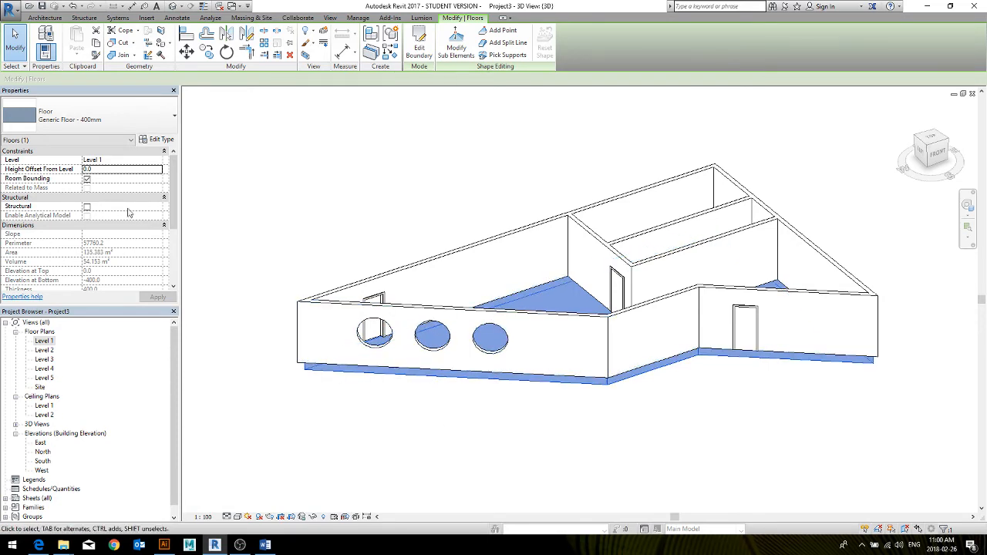
# Try a base offset of -400 mm on the wall with the round windows and undo it
pyautogui.click(333, 308)
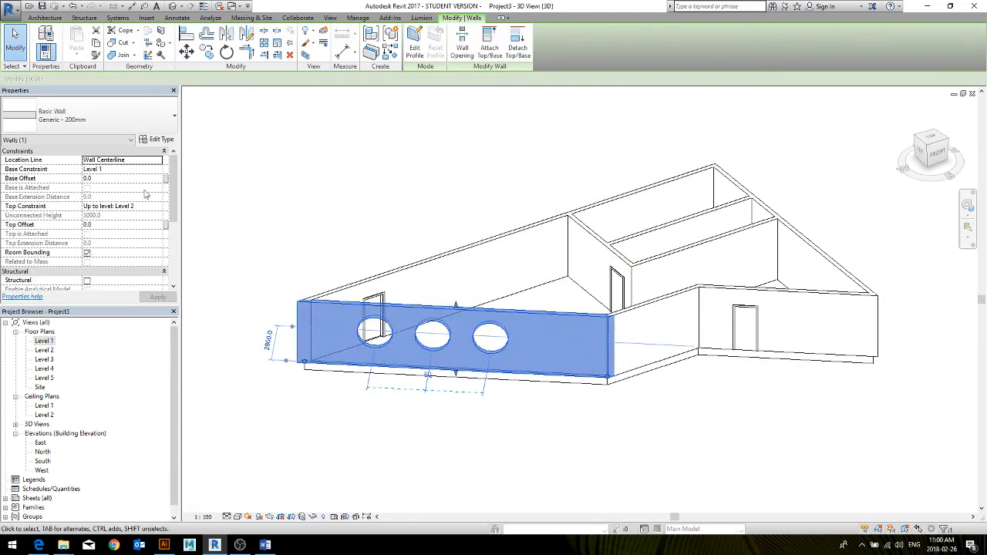
pyautogui.click(120, 178)
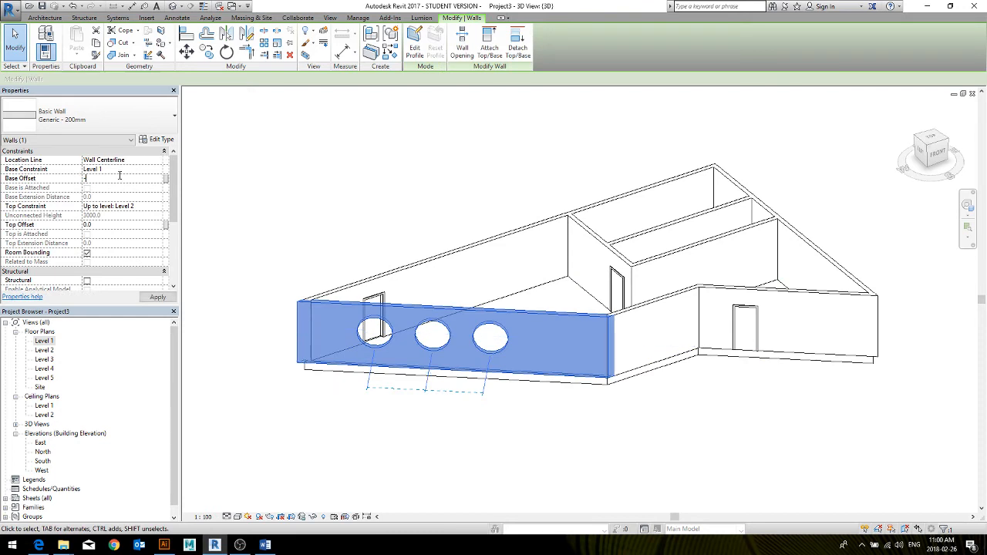
pyautogui.press('Return')
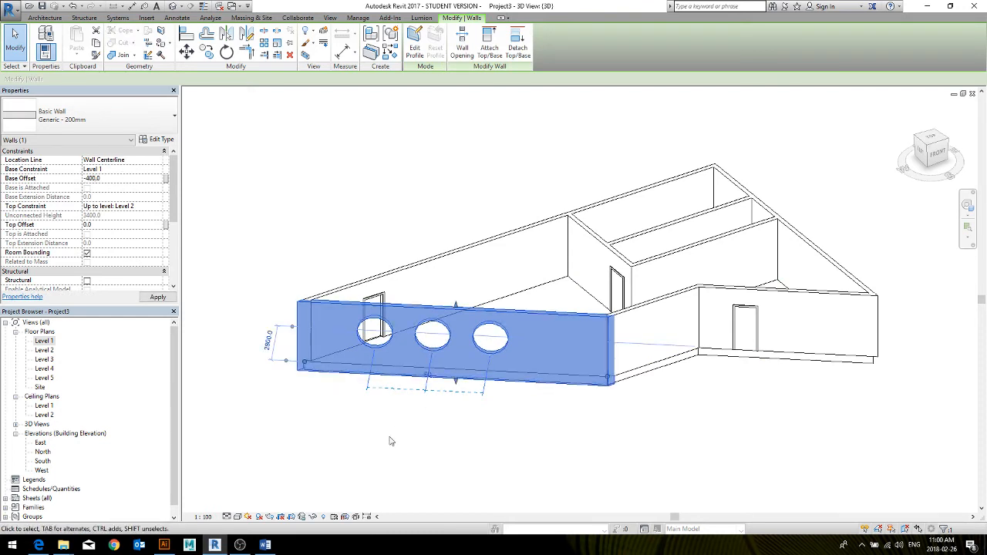
pyautogui.click(409, 472)
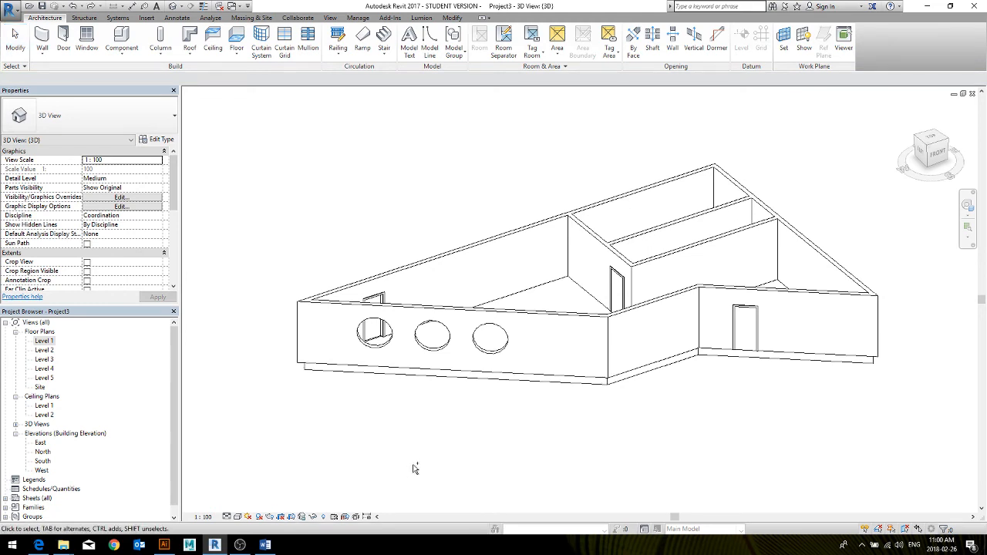
# Try a height offset of 400 mm from Level 1 on the floor, inspect the underside, and undo the offset
pyautogui.click(375, 377)
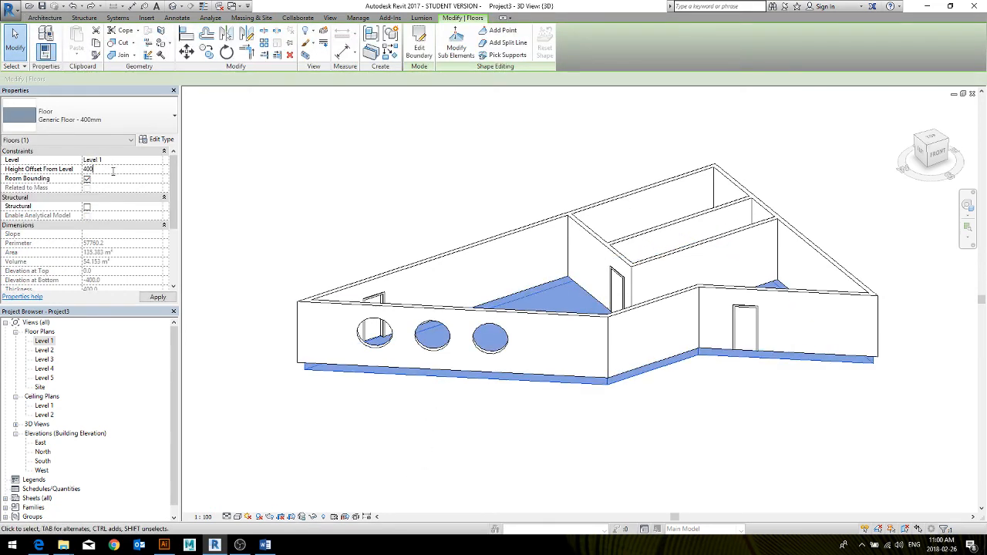
pyautogui.press('Return')
pyautogui.click(346, 428)
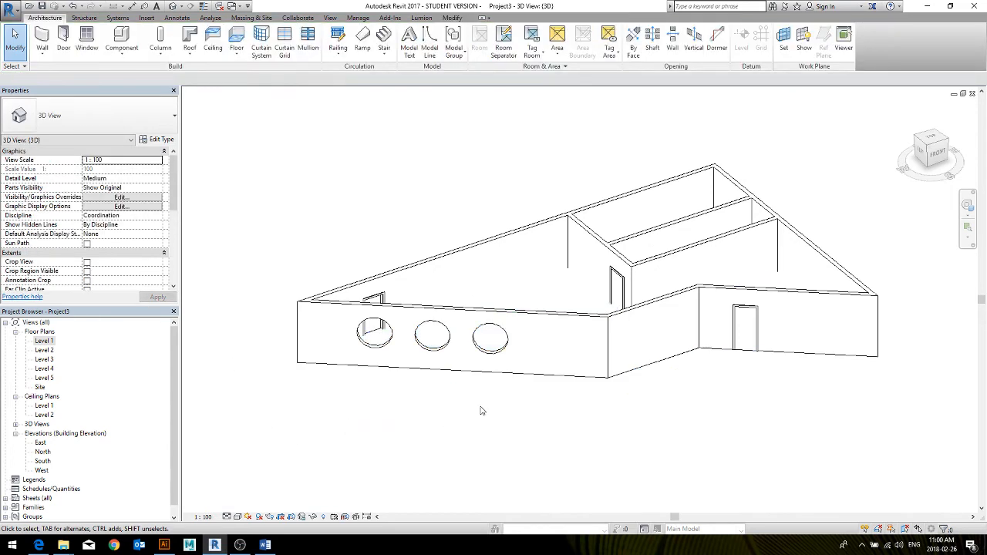
pyautogui.keyDown('shift'); pyautogui.moveTo(480, 411); pyautogui.dragTo(478, 282, button='middle'); pyautogui.keyUp('shift')
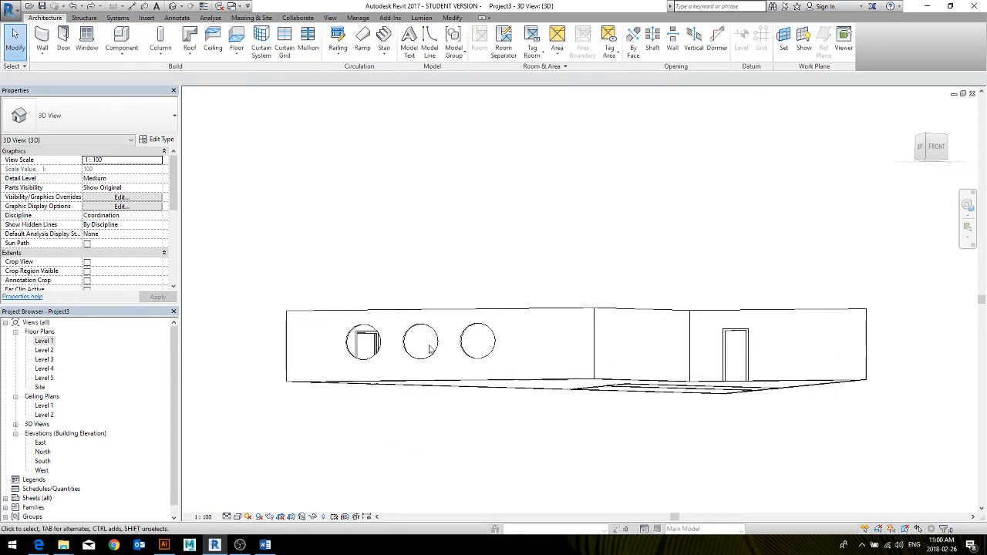
pyautogui.keyDown('shift'); pyautogui.moveTo(430, 348); pyautogui.dragTo(361, 360, button='middle'); pyautogui.keyUp('shift')
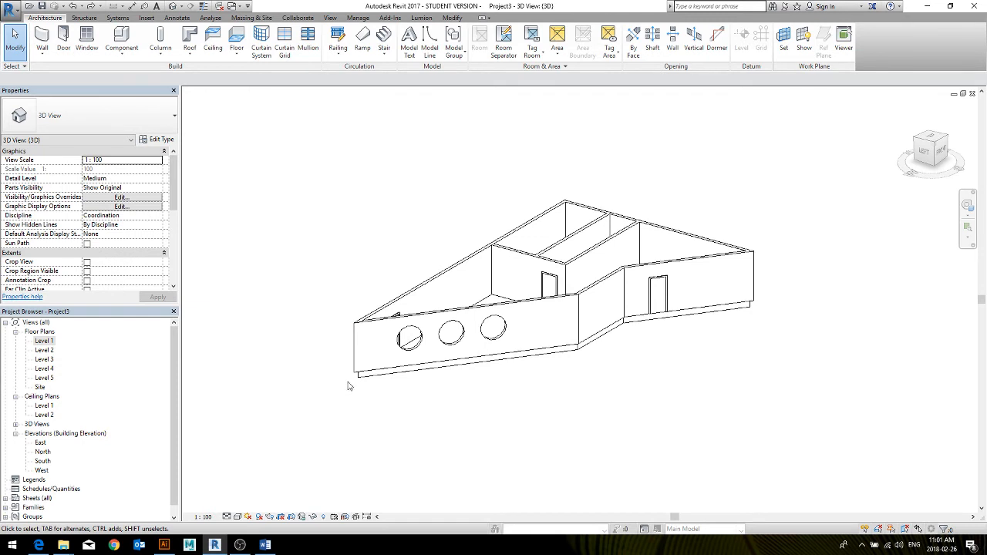
# Start a Roof by Footprint on Level 2 and pick the whole chain of exterior walls as its boundary
pyautogui.click(186, 52)
pyautogui.click(203, 73)
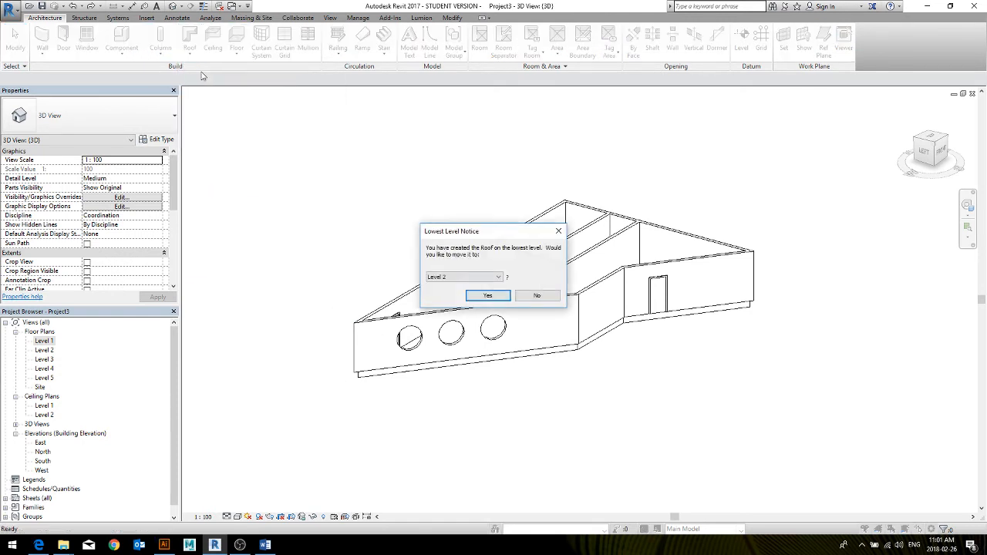
pyautogui.click(498, 278)
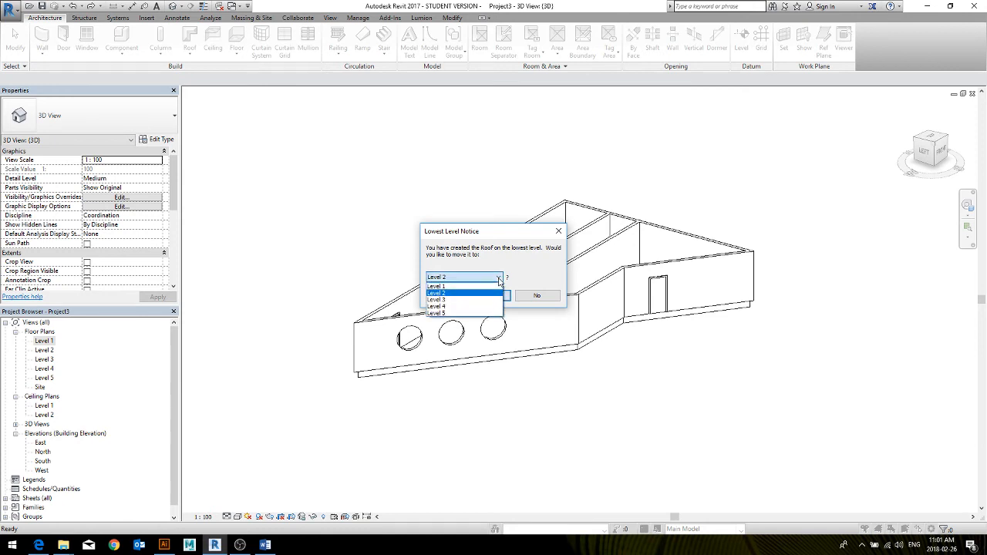
pyautogui.click(495, 294)
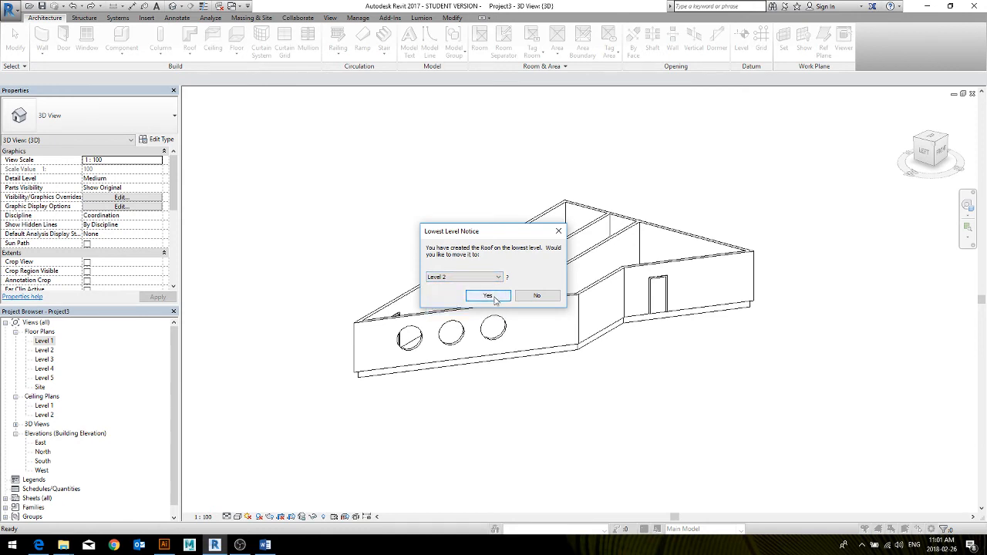
pyautogui.click(489, 297)
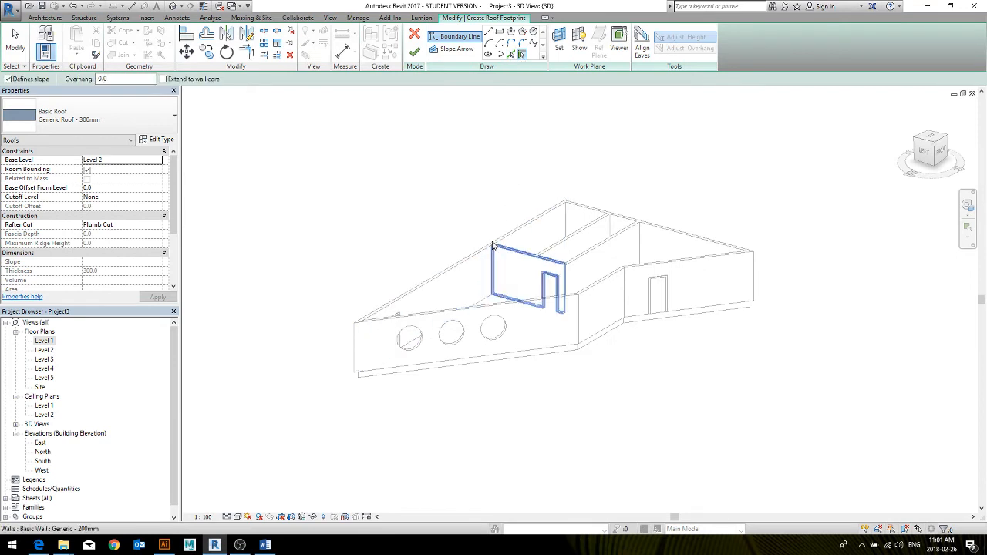
pyautogui.press('Tab')
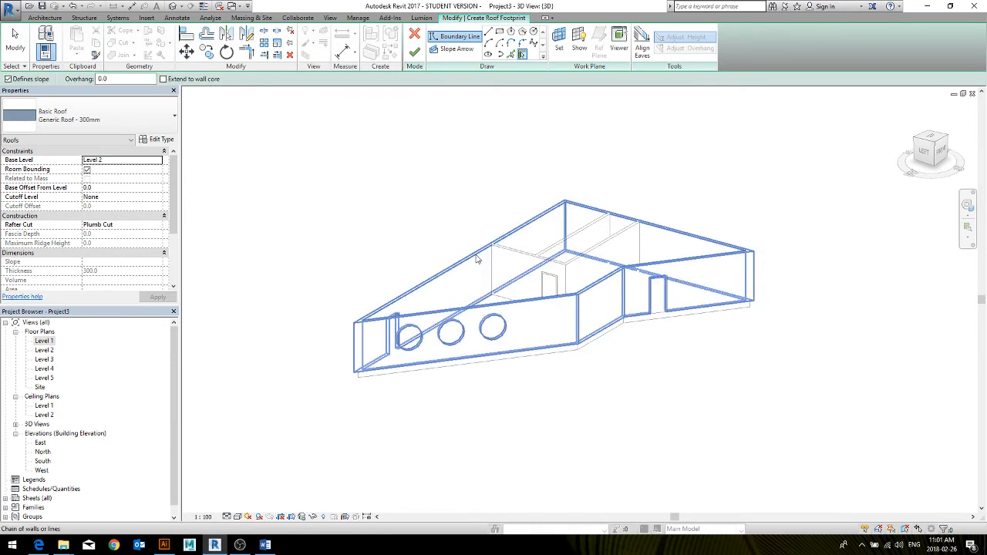
pyautogui.click(477, 258)
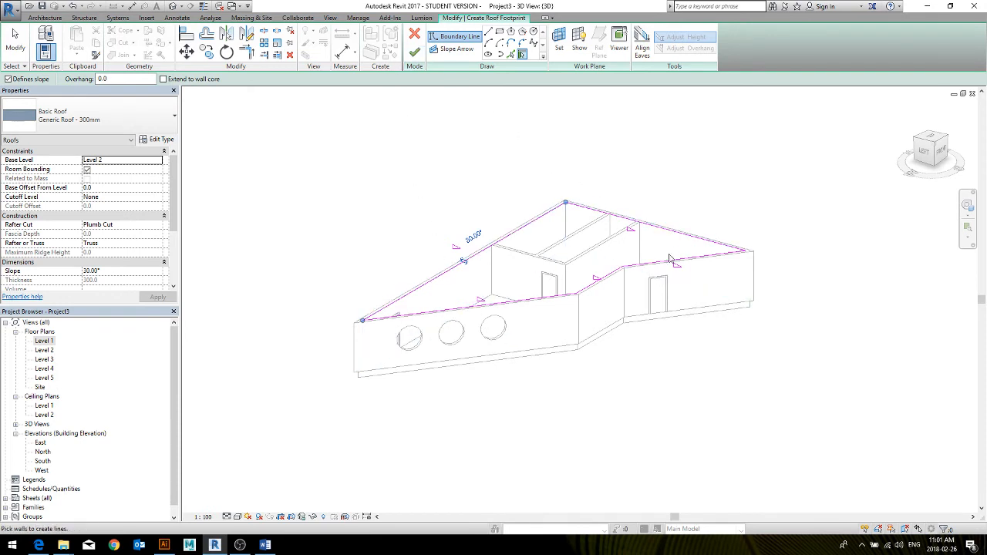
# From the Level 1 plan, make only the east footprint line define the roof slope, at 30°, and finish the roof
pyautogui.doubleClick(45, 341)
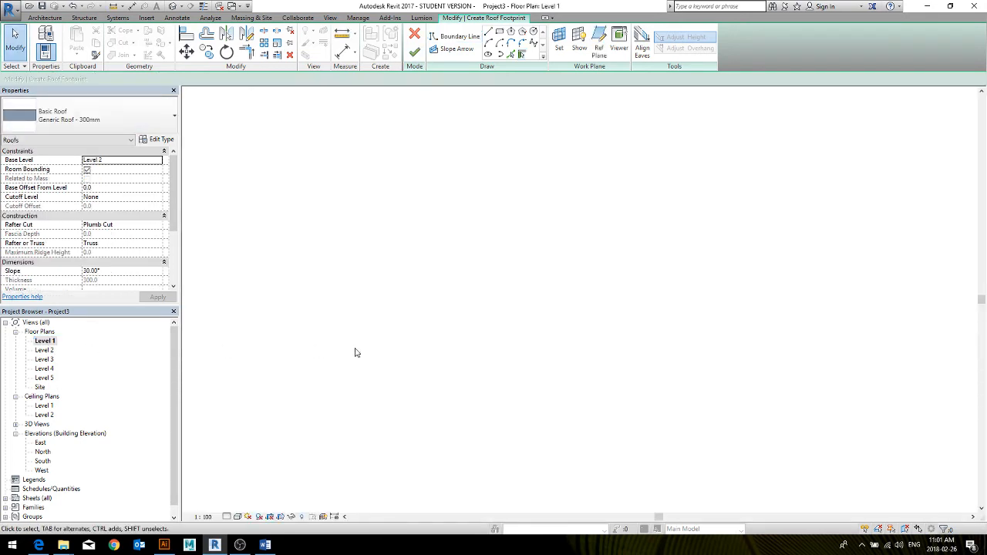
pyautogui.scroll(-2, 604, 222)
pyautogui.moveTo(725, 159); pyautogui.dragTo(259, 413)
pyautogui.click(92, 161)
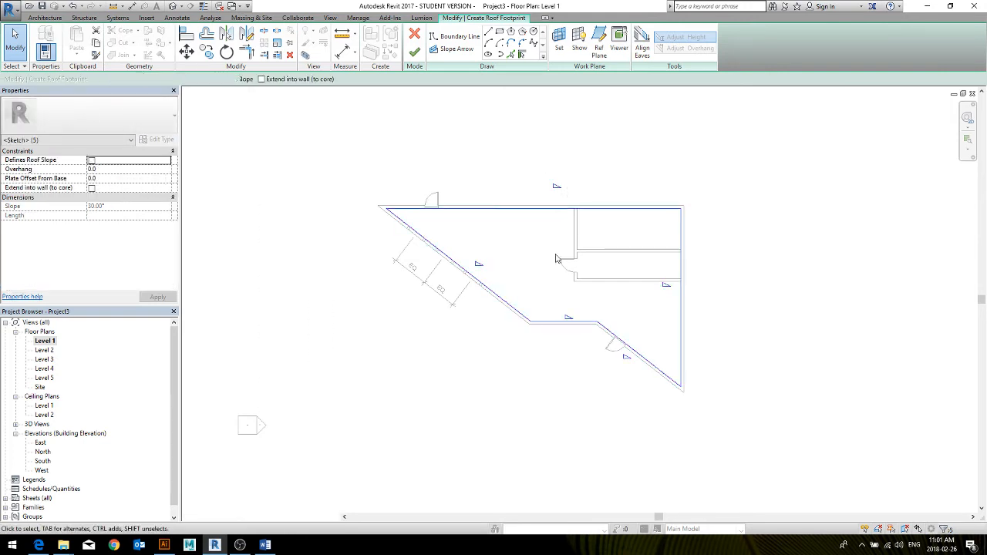
pyautogui.moveTo(731, 276); pyautogui.dragTo(587, 309)
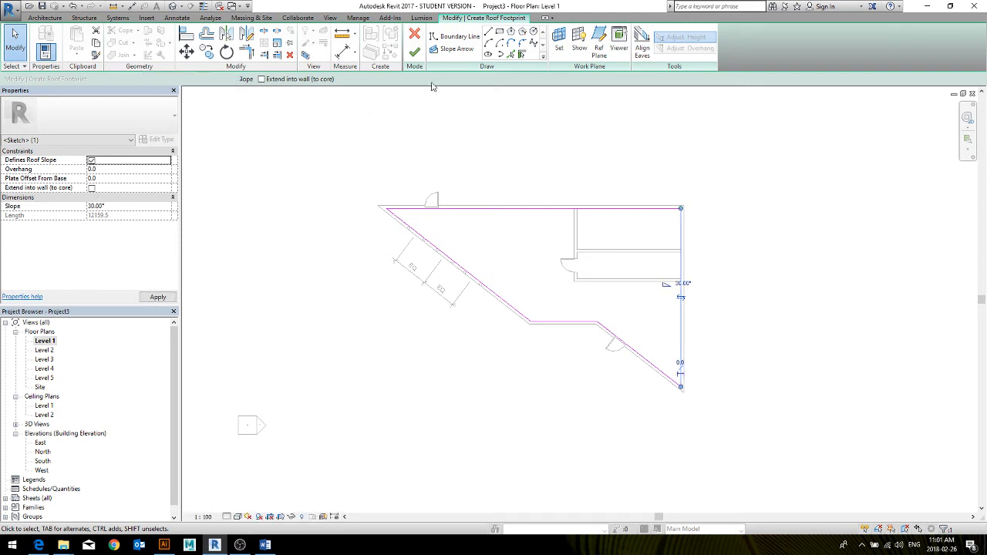
pyautogui.click(414, 51)
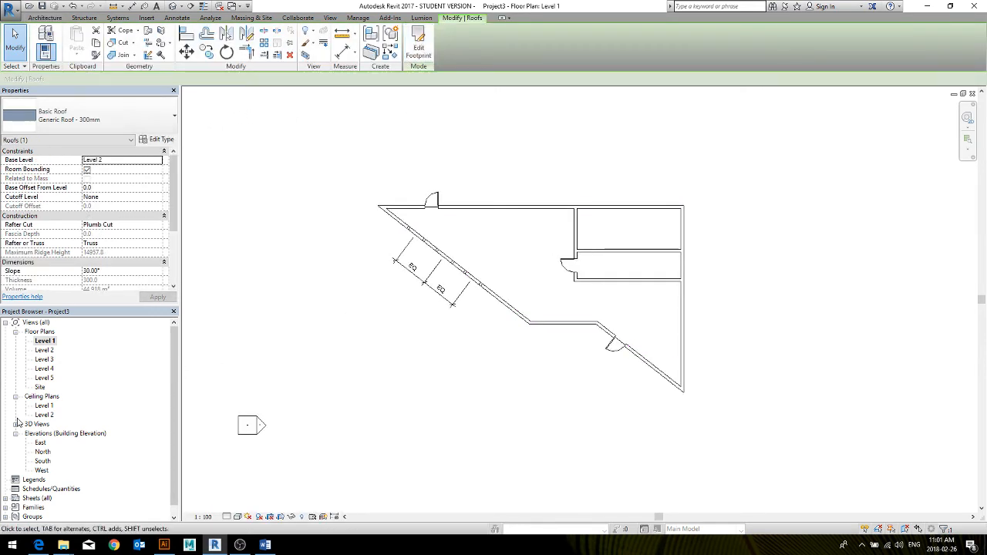
# In the 3D view, select the entire building and filter the selection down to the Walls category only
pyautogui.click(172, 7)
pyautogui.keyDown('shift'); pyautogui.moveTo(478, 322); pyautogui.dragTo(731, 291, button='middle'); pyautogui.keyUp('shift')
pyautogui.click(731, 291)
pyautogui.scroll(-2, 591, 359)
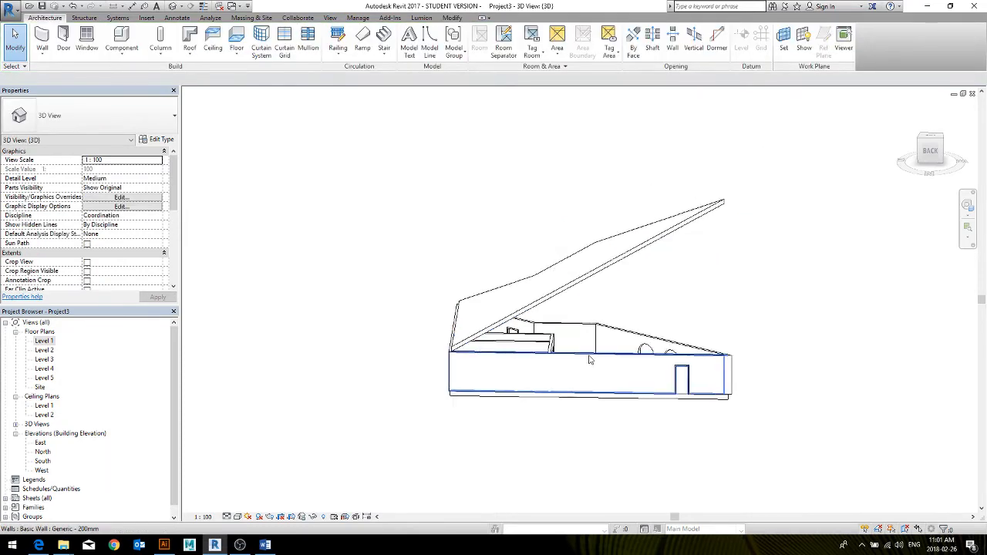
pyautogui.keyDown('shift'); pyautogui.moveTo(724, 400); pyautogui.dragTo(597, 408, button='middle'); pyautogui.keyUp('shift')
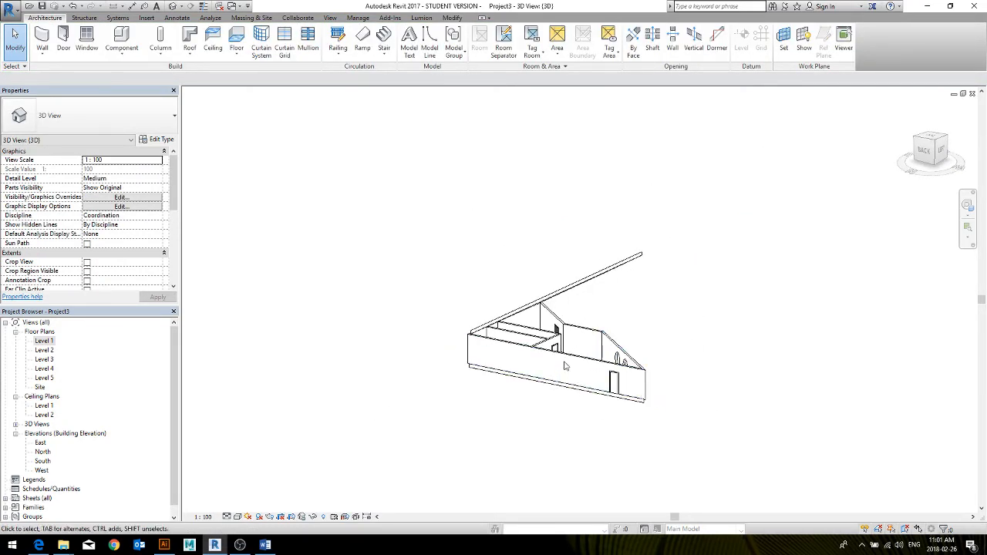
pyautogui.moveTo(670, 442); pyautogui.dragTo(442, 307)
pyautogui.click(940, 528)
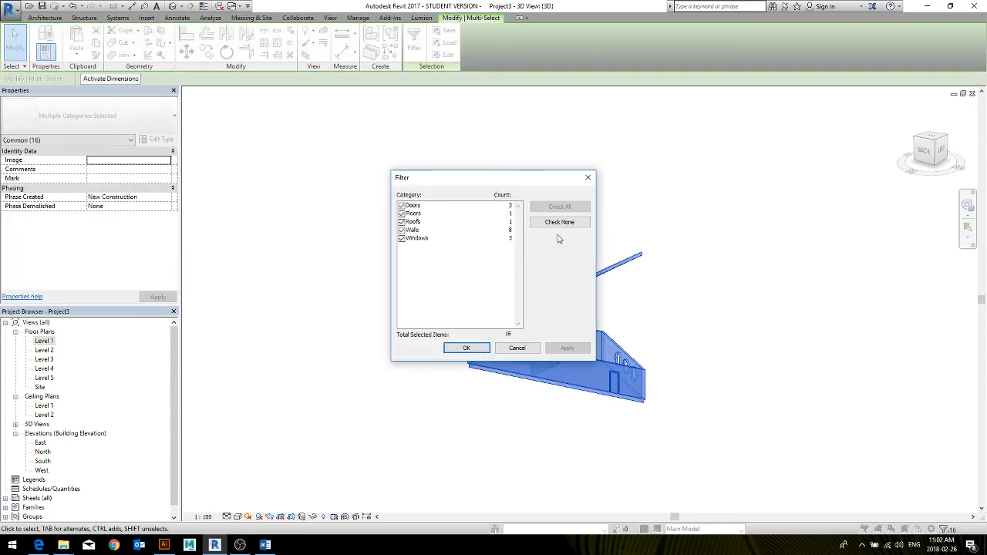
pyautogui.click(401, 229)
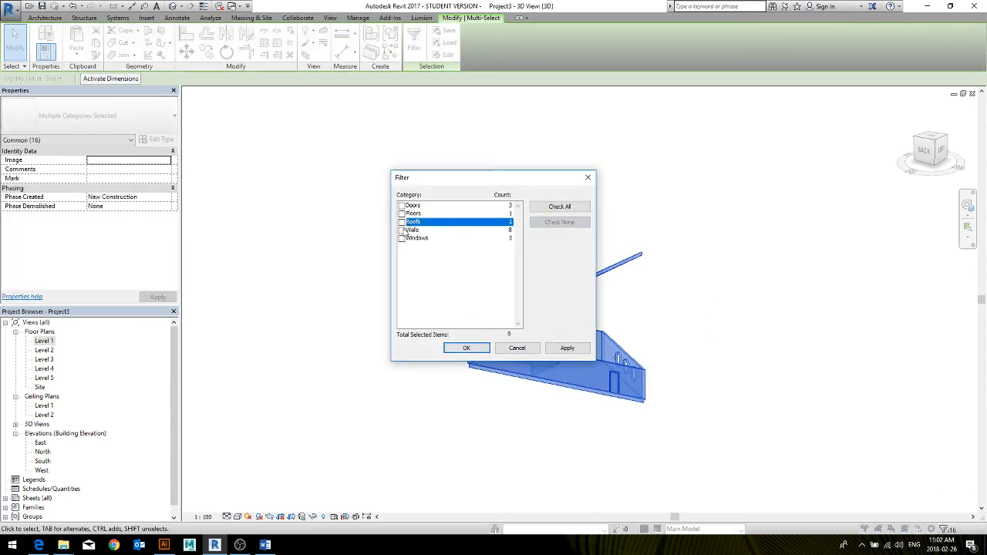
pyautogui.click(466, 348)
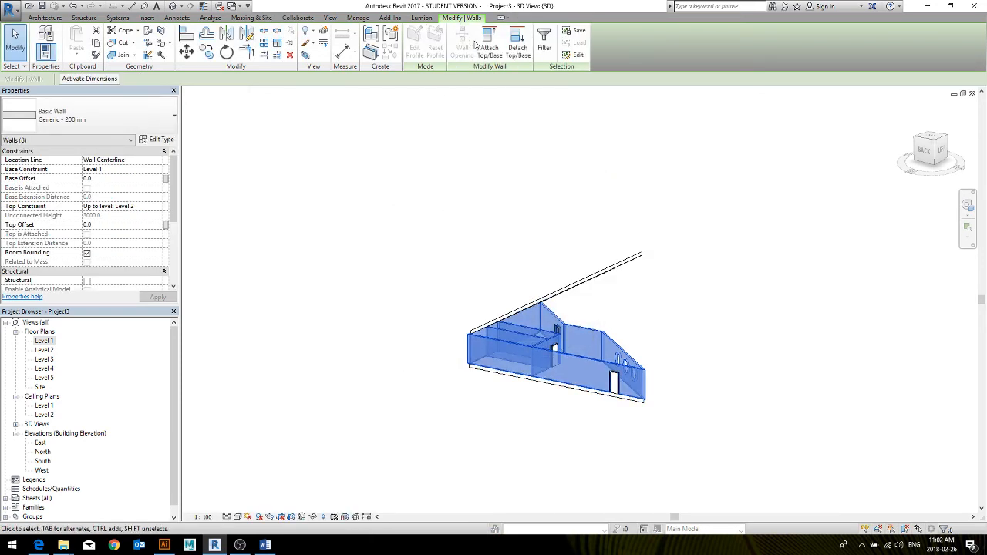
# Attach the tops of the selected walls to the sloped roof and detach the targets from walls that miss it
pyautogui.click(491, 38)
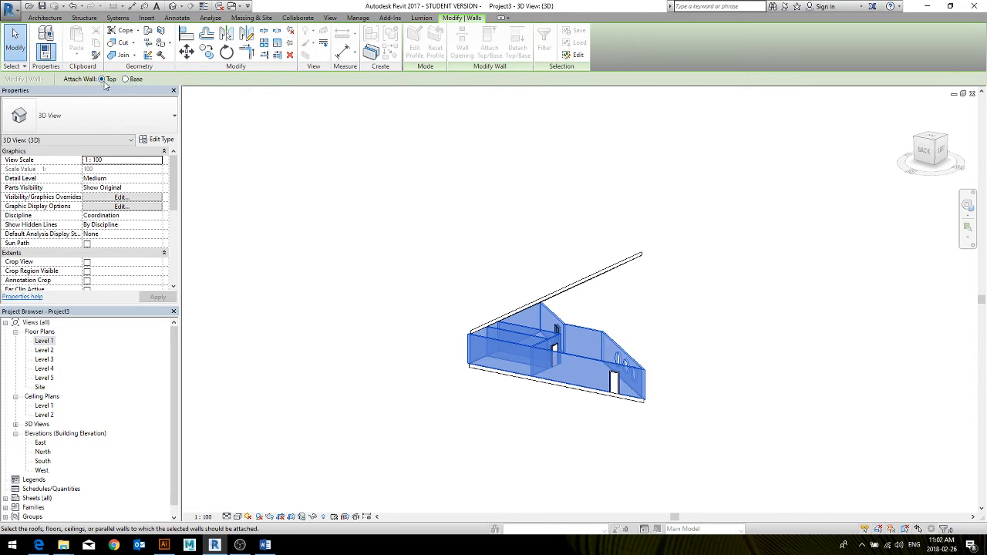
pyautogui.click(624, 268)
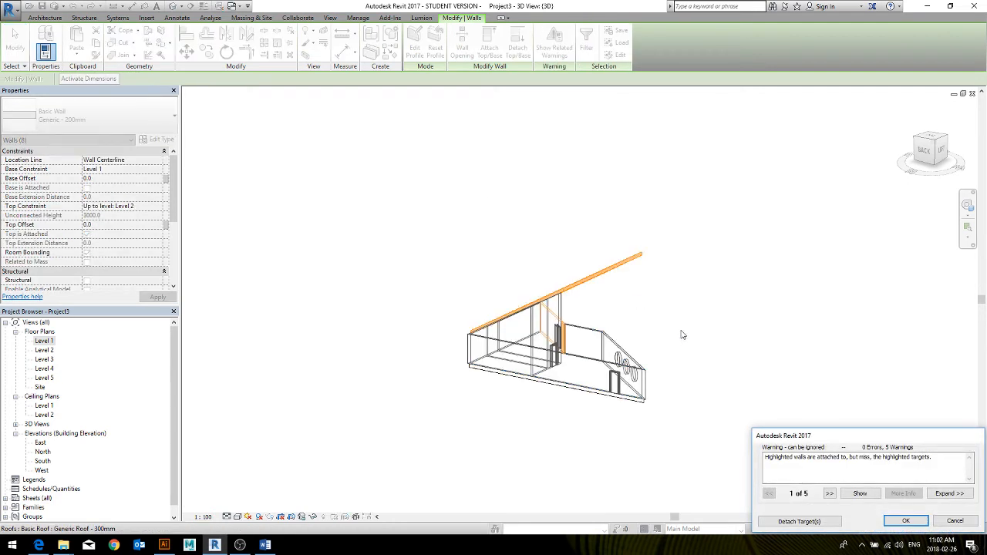
pyautogui.click(818, 522)
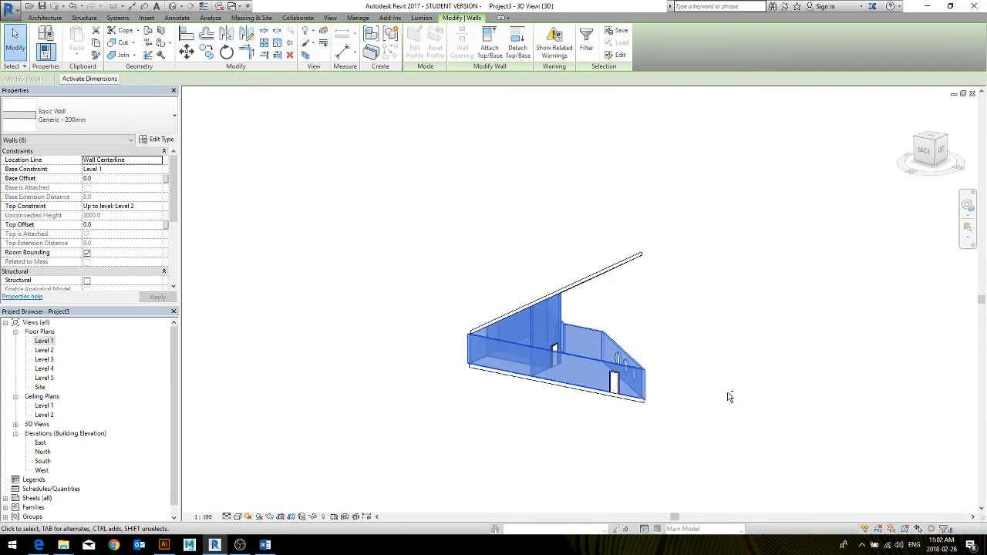
pyautogui.keyDown('shift'); pyautogui.moveTo(730, 397); pyautogui.dragTo(671, 390, button='middle'); pyautogui.keyUp('shift')
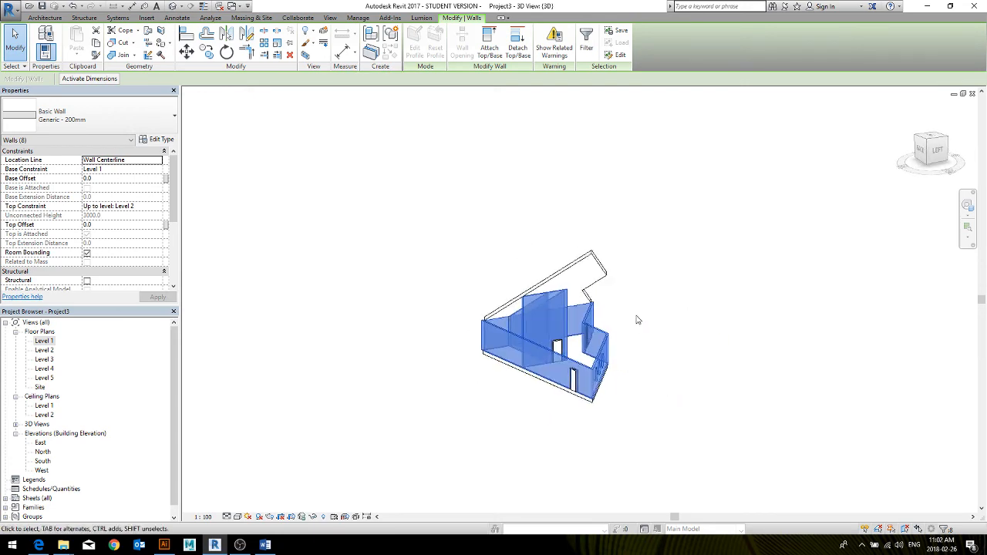
pyautogui.scroll(-2, 638, 319)
pyautogui.click(529, 295)
pyautogui.keyDown('shift'); pyautogui.moveTo(525, 310); pyautogui.dragTo(692, 434, button='middle'); pyautogui.keyUp('shift')
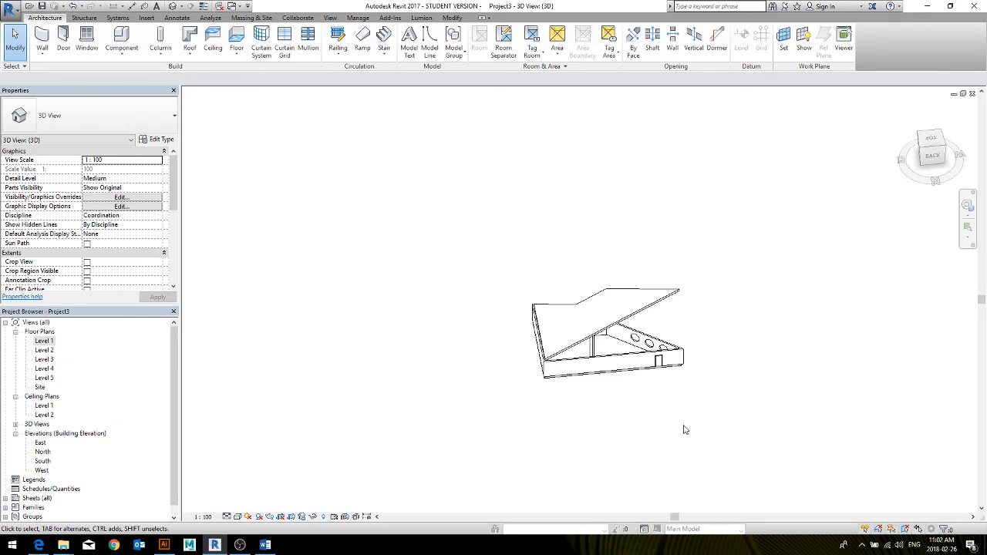
# Edit the roof footprint from the Level 2 plan, moving the north and southwest boundary lines to the walls' outer faces
pyautogui.doubleClick(46, 340)
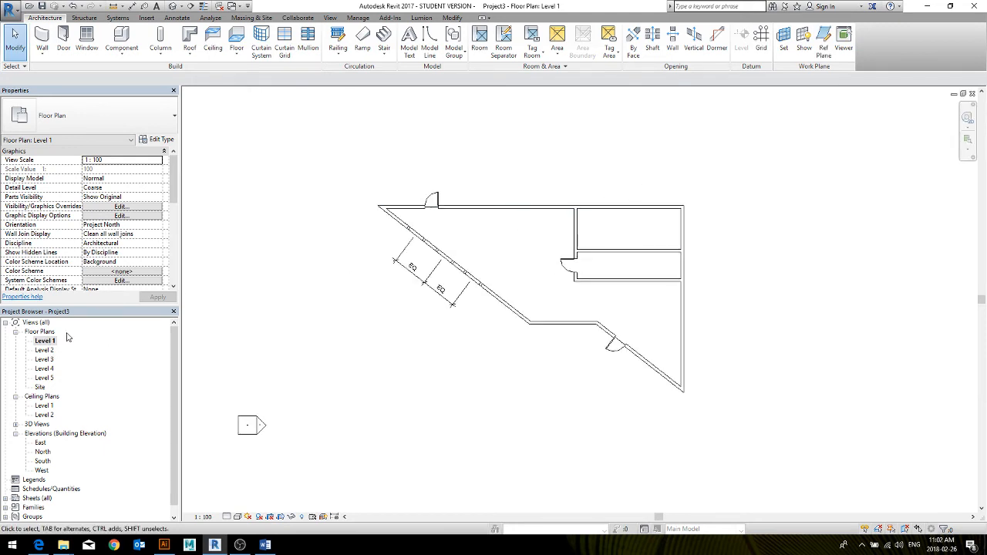
pyautogui.doubleClick(51, 350)
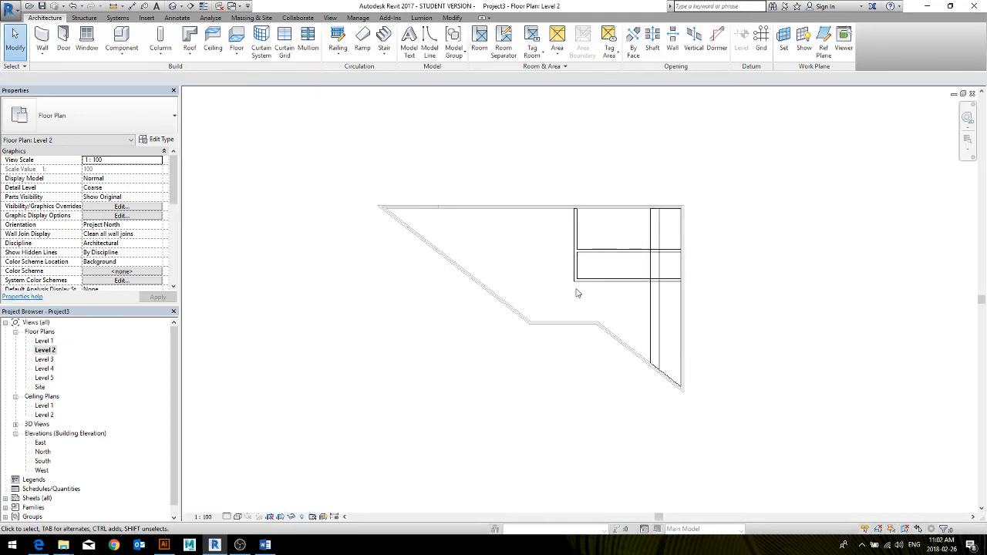
pyautogui.doubleClick(658, 324)
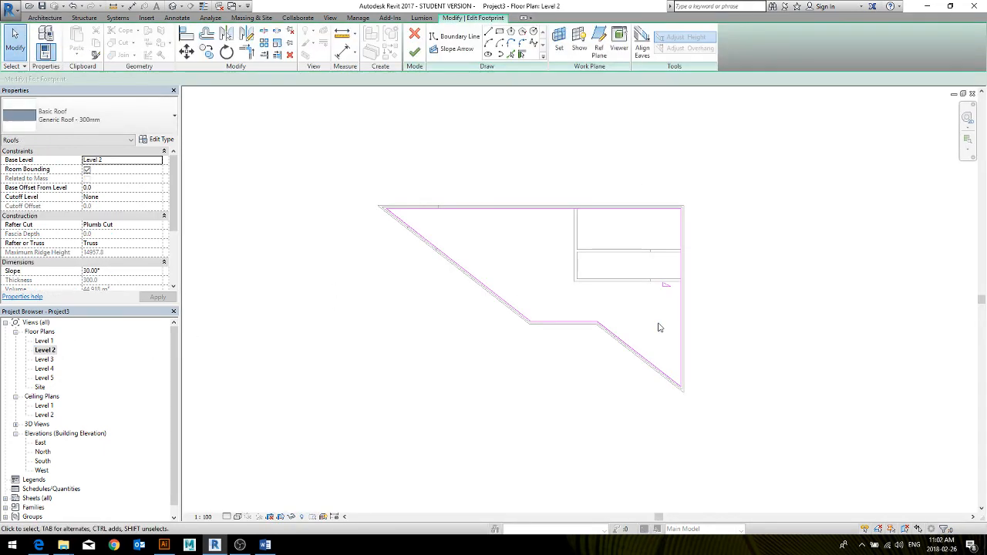
pyautogui.scroll(5, 407, 231)
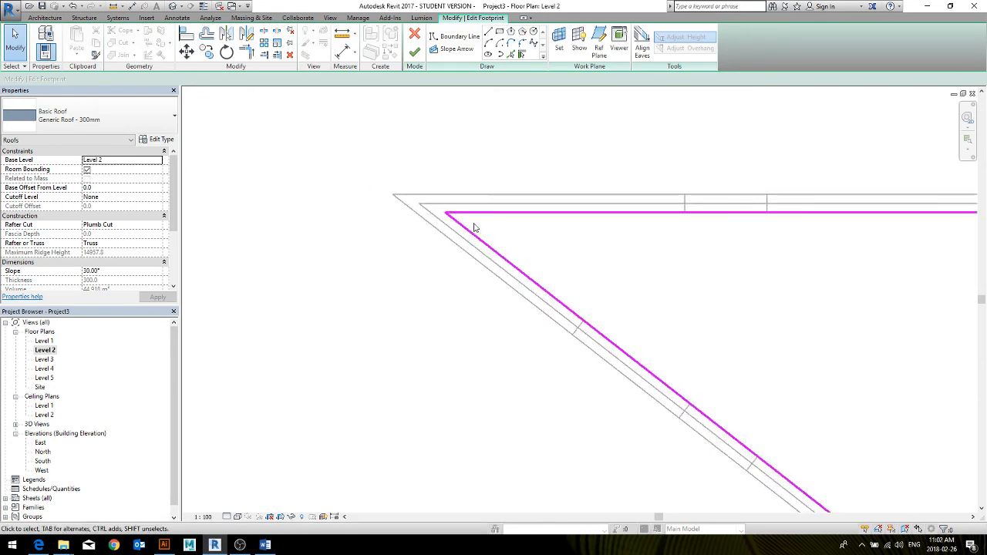
pyautogui.click(454, 213)
pyautogui.moveTo(455, 214); pyautogui.dragTo(468, 194)
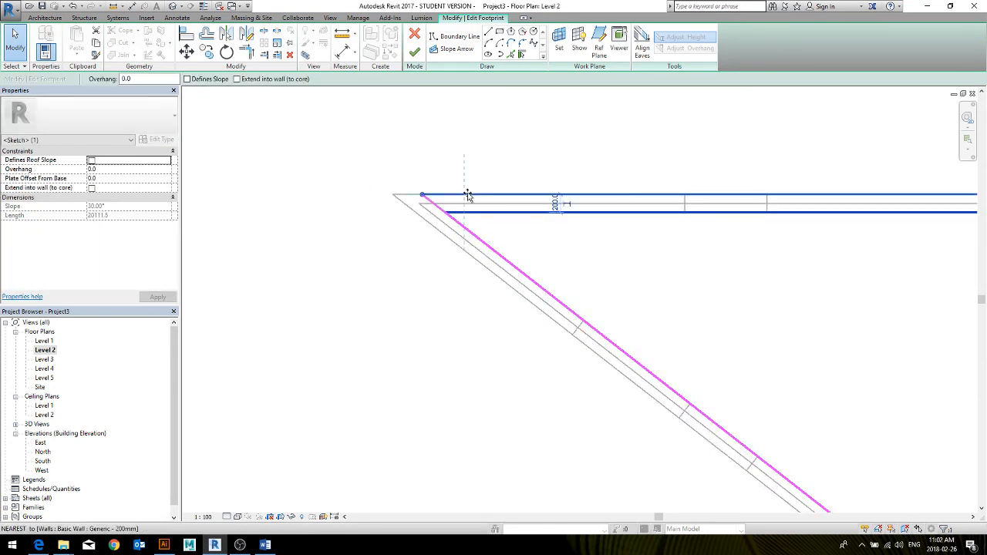
pyautogui.click(470, 232)
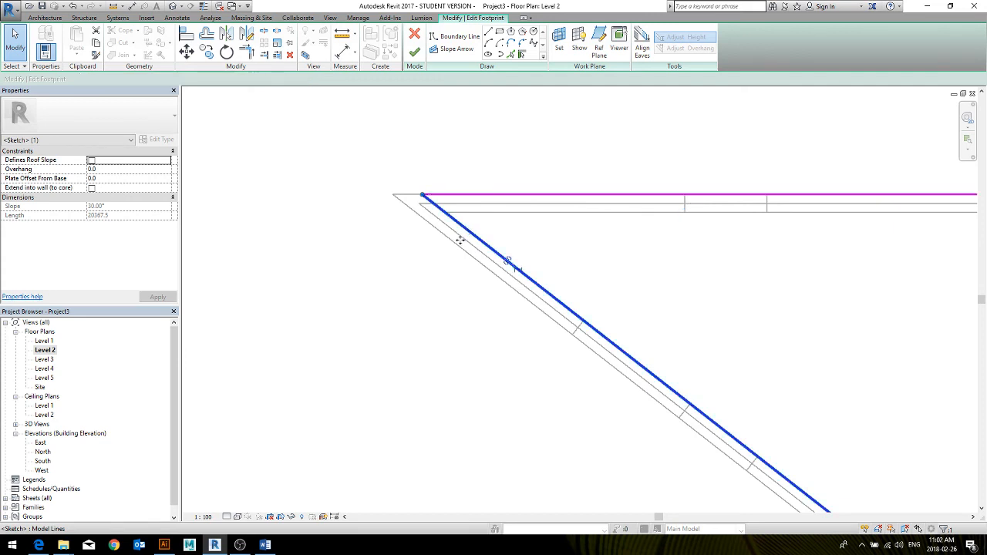
pyautogui.moveTo(470, 231); pyautogui.dragTo(456, 245)
pyautogui.scroll(-5, 462, 247)
pyautogui.scroll(5, 471, 257)
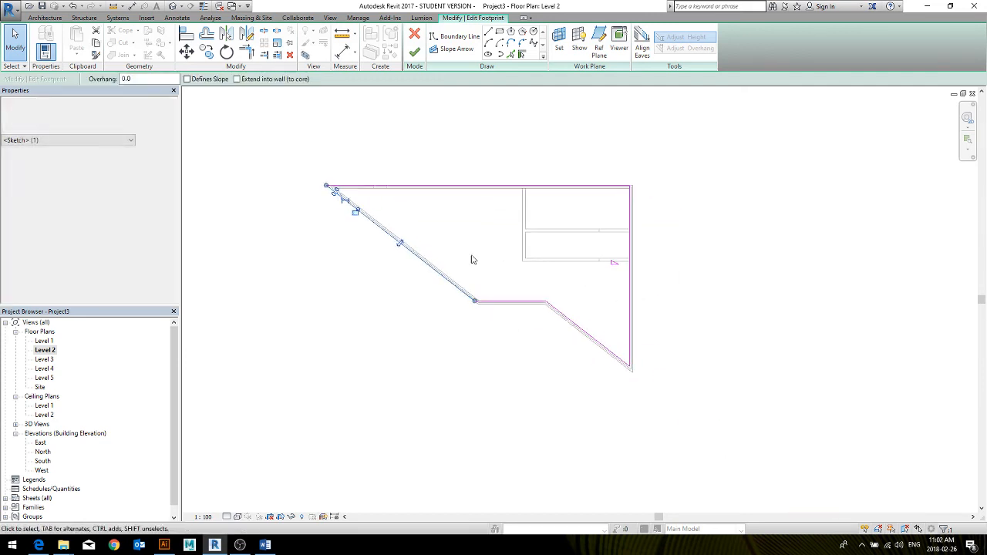
# Move the short horizontal south line to the wall's outer face and the southeast diagonal line out to a 1300 mm overhang
pyautogui.click(524, 310)
pyautogui.scroll(3, 524, 314)
pyautogui.click(525, 315)
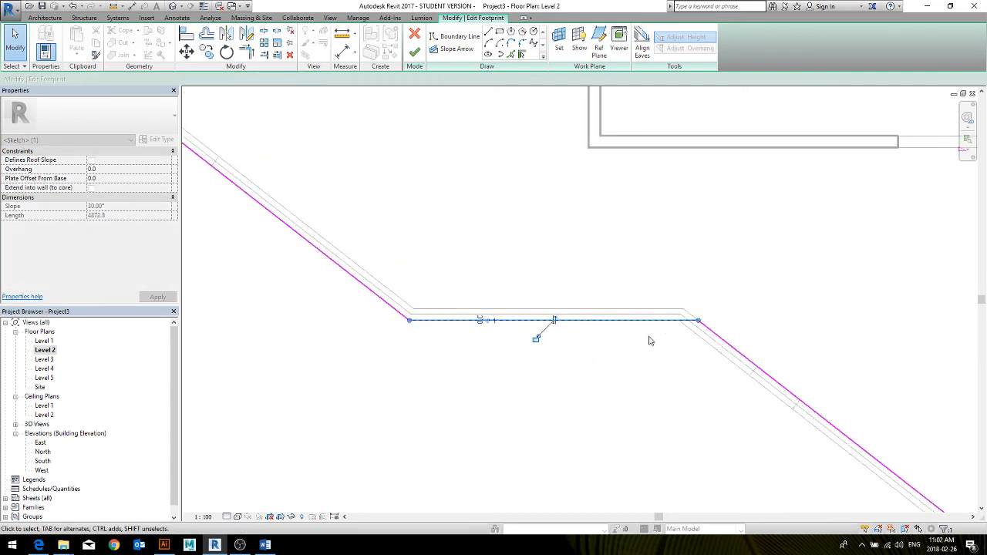
pyautogui.moveTo(716, 334); pyautogui.dragTo(630, 384)
pyautogui.moveTo(689, 320); pyautogui.dragTo(262, 190, button='middle')
pyautogui.scroll(-4, 262, 189)
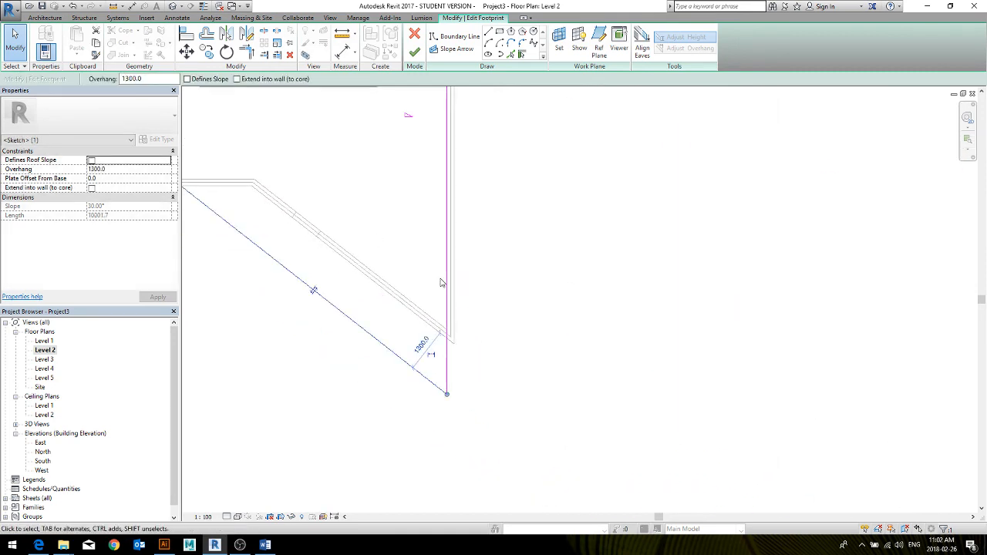
# Move the slope-defining east boundary line of the roof outward to a 400 mm overhang
pyautogui.scroll(-1, 440, 282)
pyautogui.click(447, 300)
pyautogui.moveTo(451, 299); pyautogui.dragTo(465, 299)
pyautogui.moveTo(357, 241); pyautogui.dragTo(464, 330, button='middle')
pyautogui.scroll(-2, 465, 330)
pyautogui.scroll(-1, 465, 333)
# Move the southwest diagonal line out to an 1100 mm overhang and the north line to 1300 mm, and finish the footprint
pyautogui.moveTo(315, 301); pyautogui.dragTo(387, 300, button='middle')
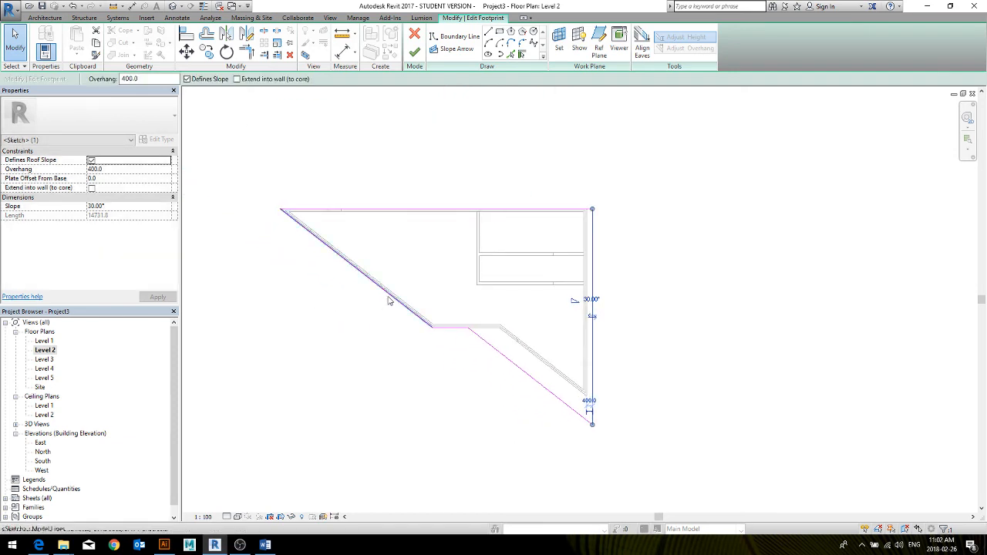
pyautogui.moveTo(388, 300)
pyautogui.mouseDown()
pyautogui.moveTo(383, 293)
pyautogui.moveTo(377, 306)
pyautogui.mouseUp()
pyautogui.click(451, 209)
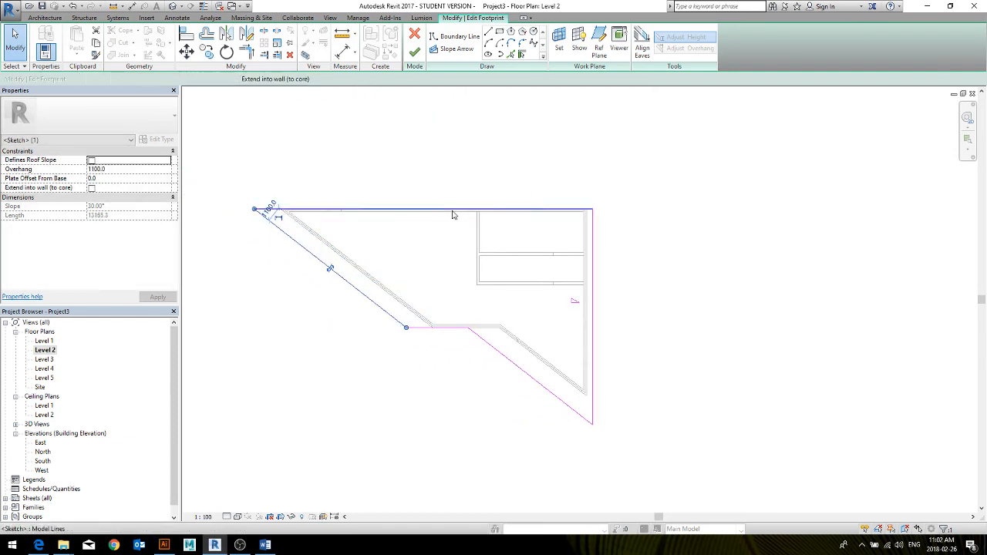
pyautogui.moveTo(451, 200); pyautogui.dragTo(452, 191)
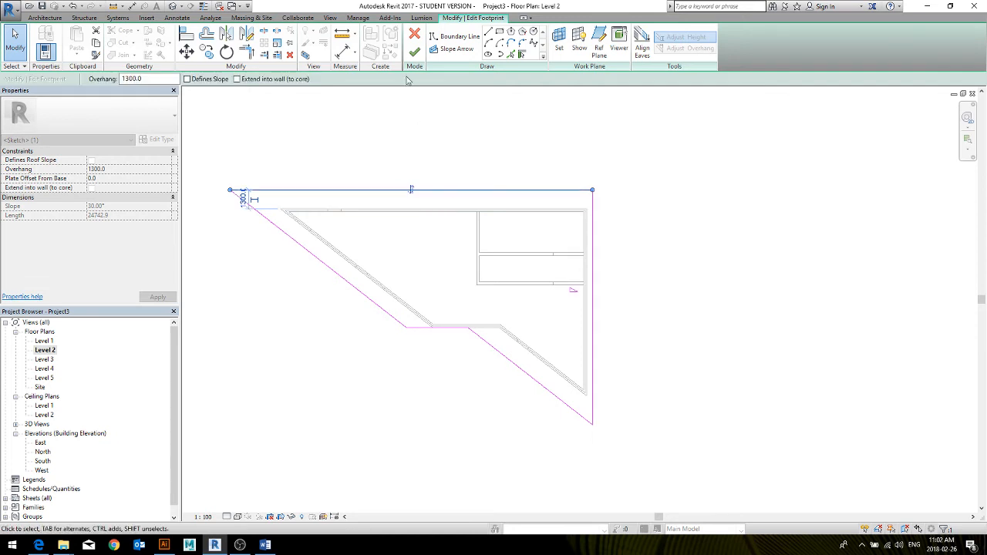
pyautogui.click(416, 53)
pyautogui.click(661, 196)
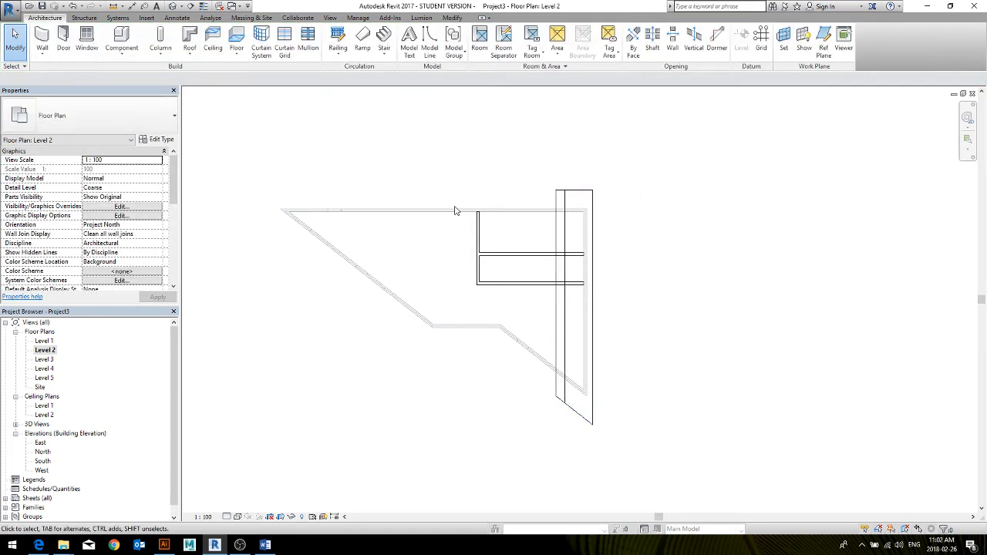
# In the 3D view, select the whole building, filter it to Walls only, and attach the wall tops to the enlarged roof
pyautogui.hotkey('ctrl', 'Tab')
pyautogui.hotkey('ctrl', 'Tab')
pyautogui.keyDown('shift'); pyautogui.moveTo(644, 333); pyautogui.dragTo(569, 270, button='middle'); pyautogui.keyUp('shift')
pyautogui.moveTo(728, 391); pyautogui.dragTo(471, 302)
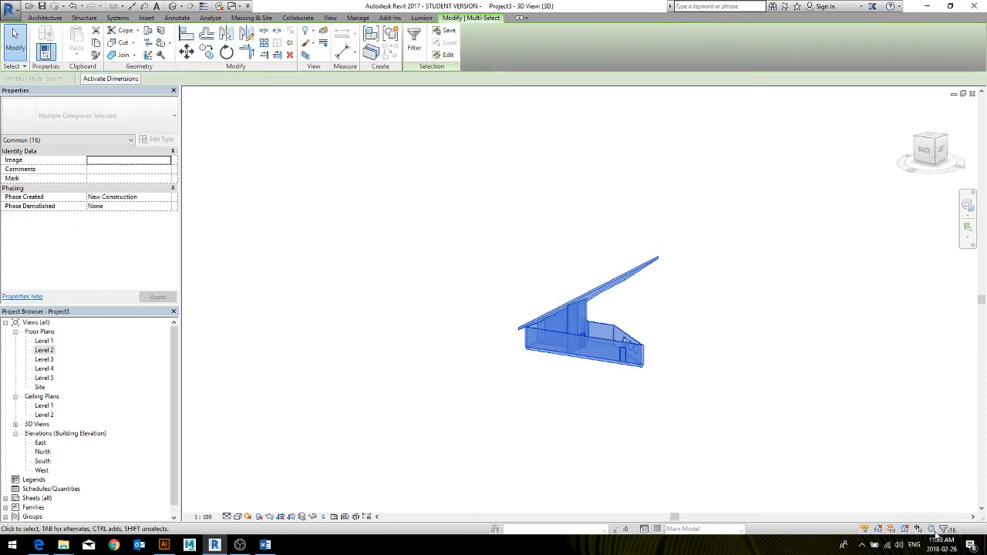
pyautogui.click(414, 46)
pyautogui.click(558, 222)
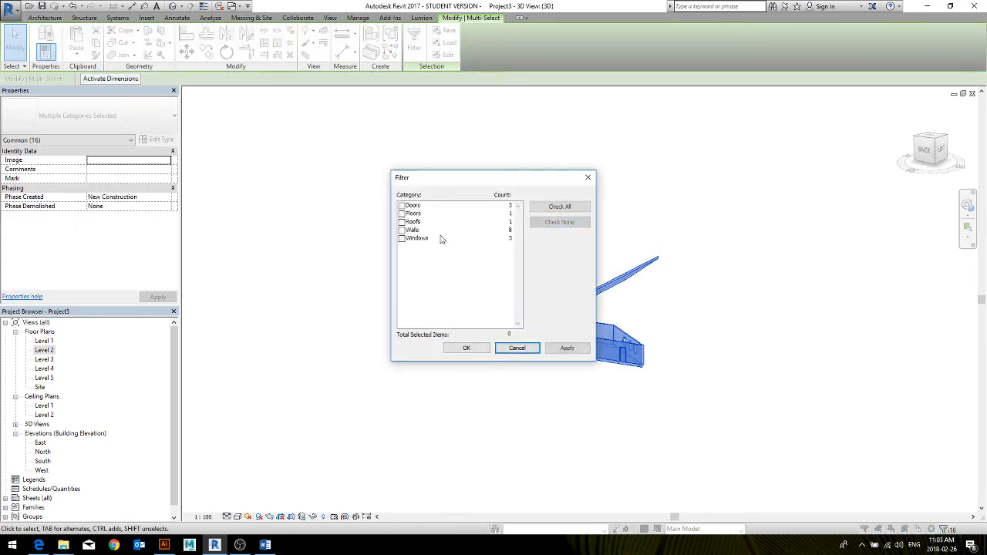
pyautogui.click(401, 230)
pyautogui.click(467, 347)
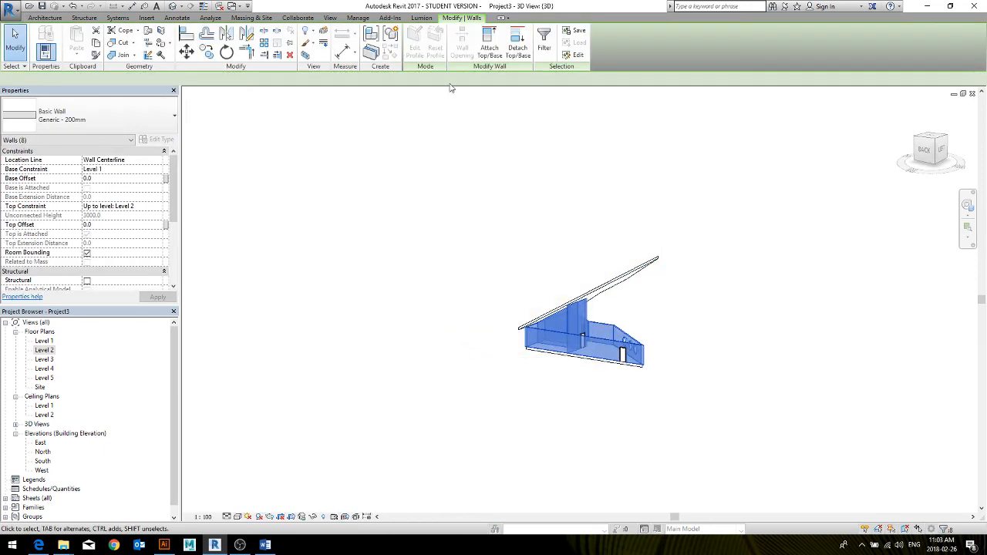
pyautogui.click(689, 326)
pyautogui.keyDown('shift'); pyautogui.moveTo(687, 344); pyautogui.dragTo(592, 352, button='middle'); pyautogui.keyUp('shift')
pyautogui.scroll(5, 593, 351)
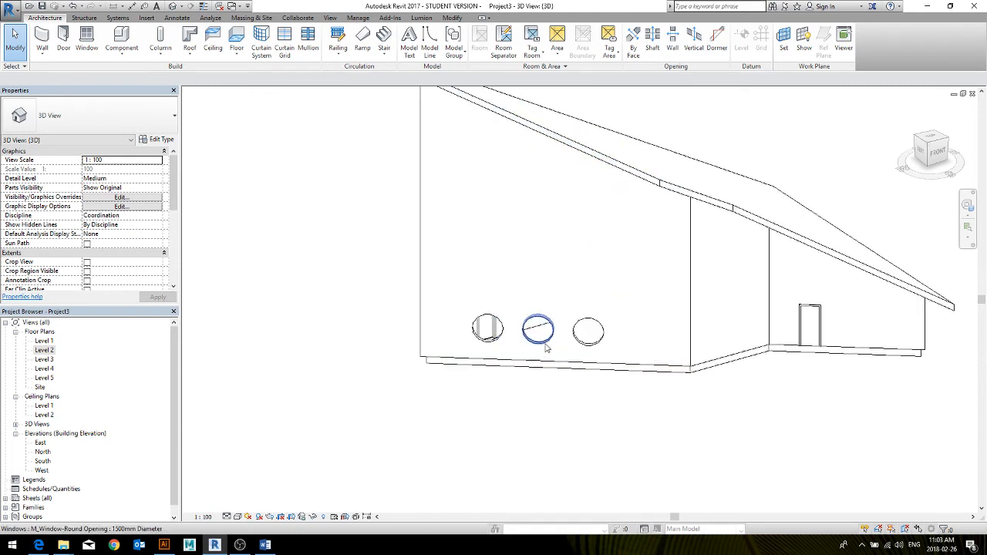
# Select the three round windows, try hosting them on Level 2, and set their level back to Level 1
pyautogui.moveTo(356, 360); pyautogui.dragTo(659, 295)
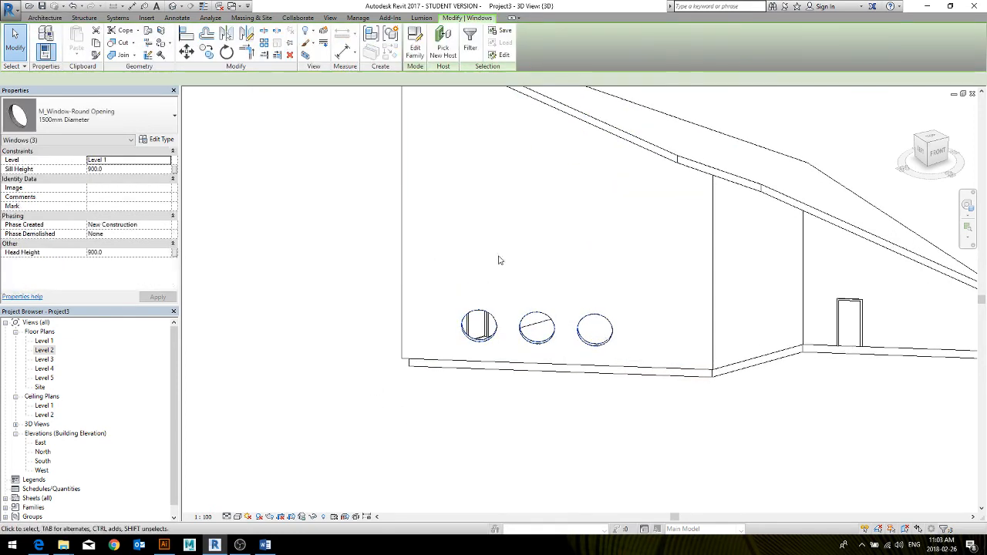
pyautogui.click(115, 160)
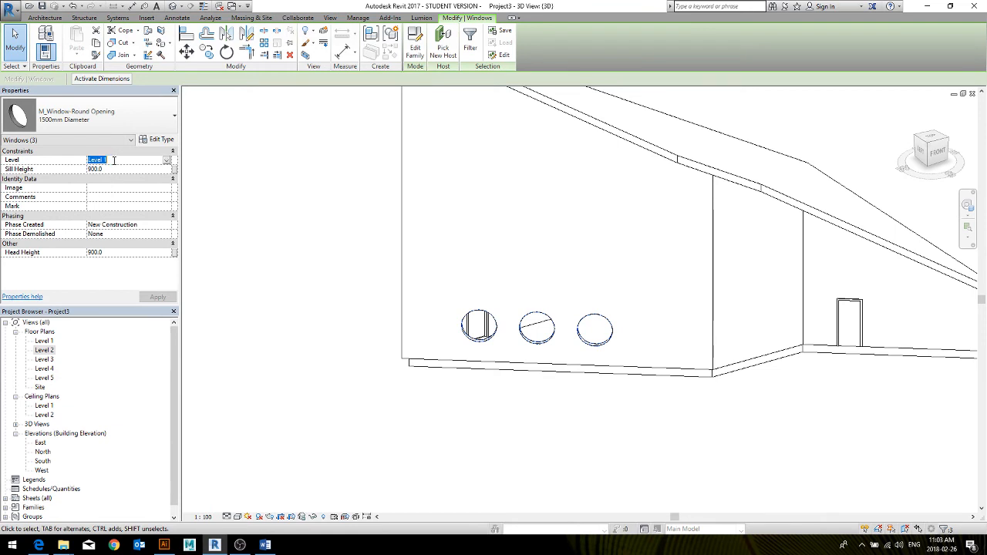
pyautogui.click(167, 161)
pyautogui.click(106, 185)
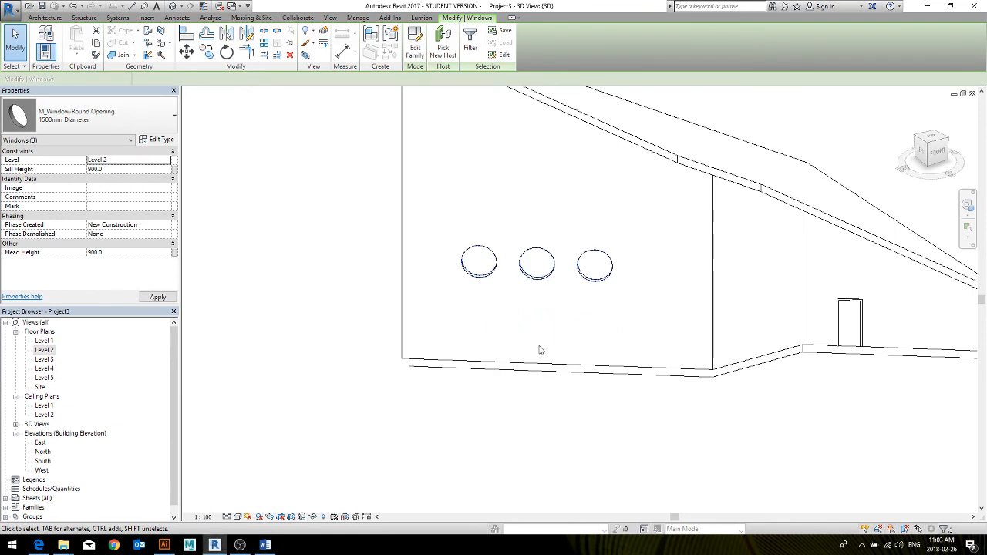
pyautogui.click(168, 161)
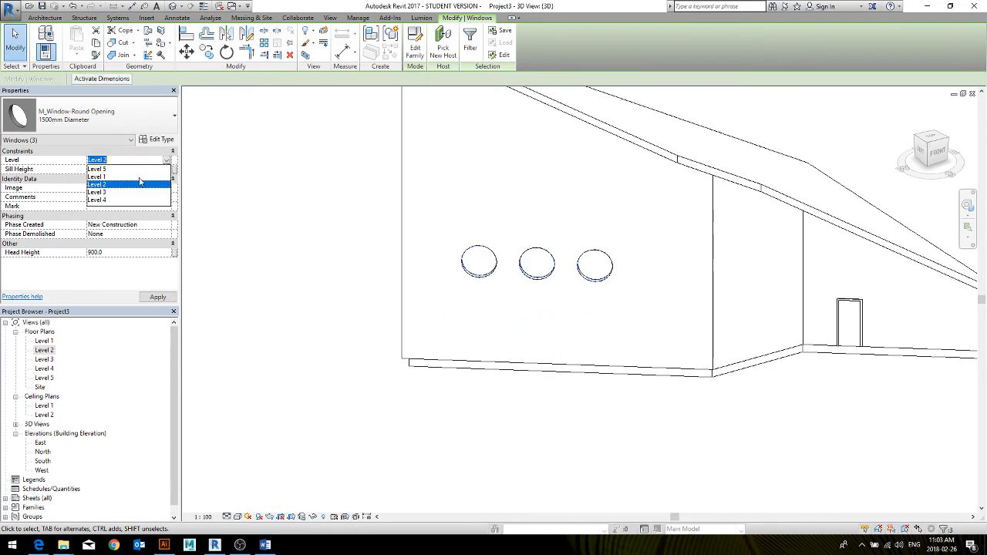
pyautogui.click(106, 175)
# Copy the three round windows and paste them aligned to Level 2 and Level 3
pyautogui.moveTo(397, 254); pyautogui.dragTo(383, 347, button='middle')
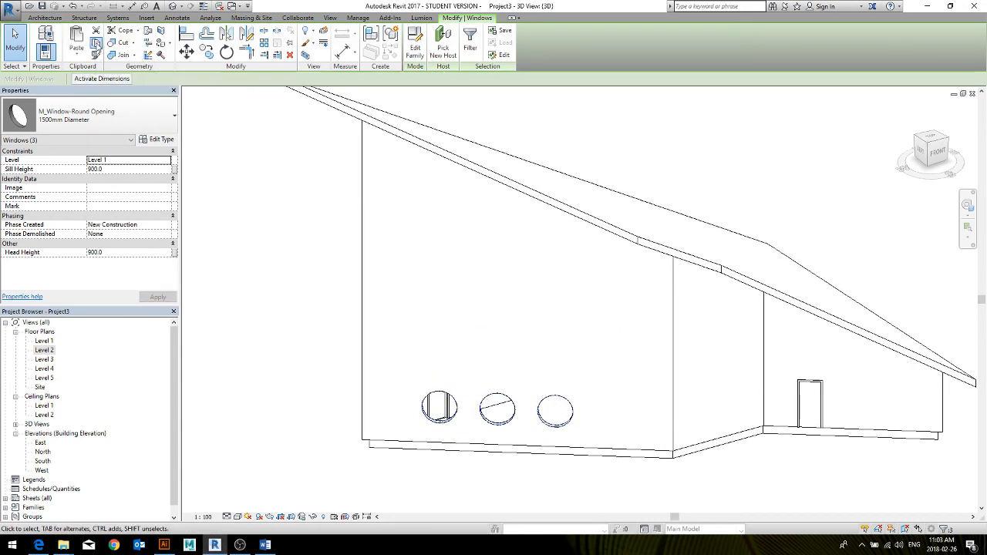
pyautogui.click(95, 44)
pyautogui.click(77, 56)
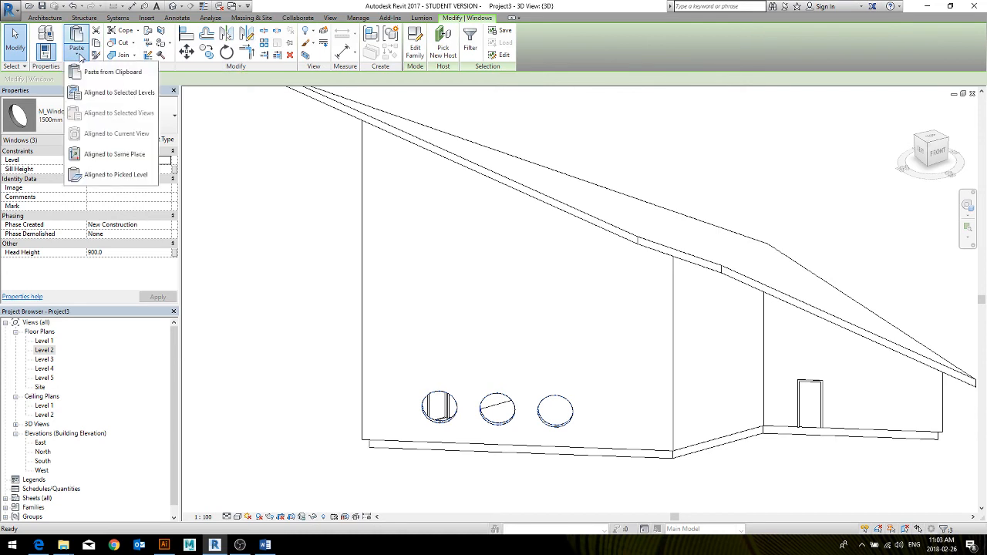
pyautogui.click(124, 92)
pyautogui.click(455, 210)
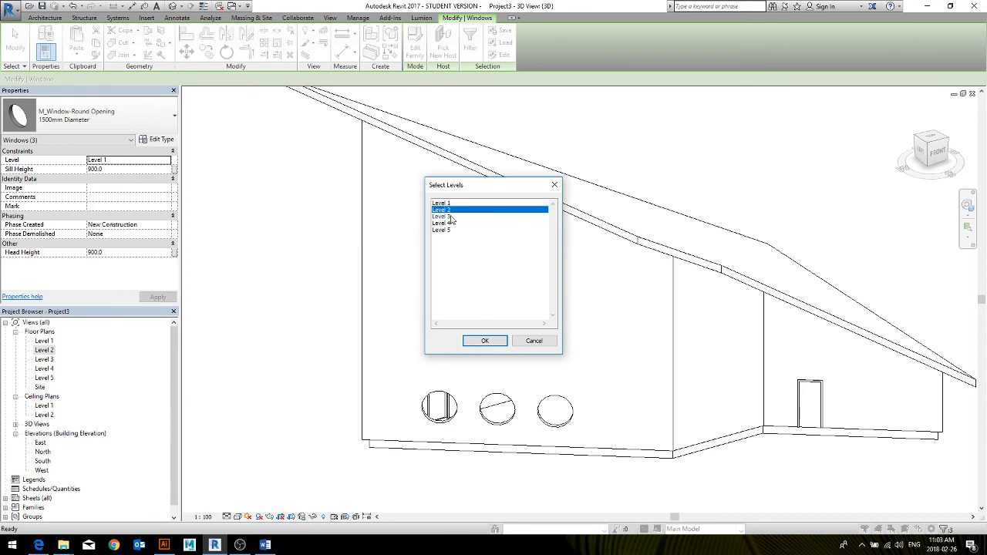
pyautogui.keyDown('shift'); pyautogui.click(452, 216); pyautogui.keyUp('shift')
pyautogui.click(485, 342)
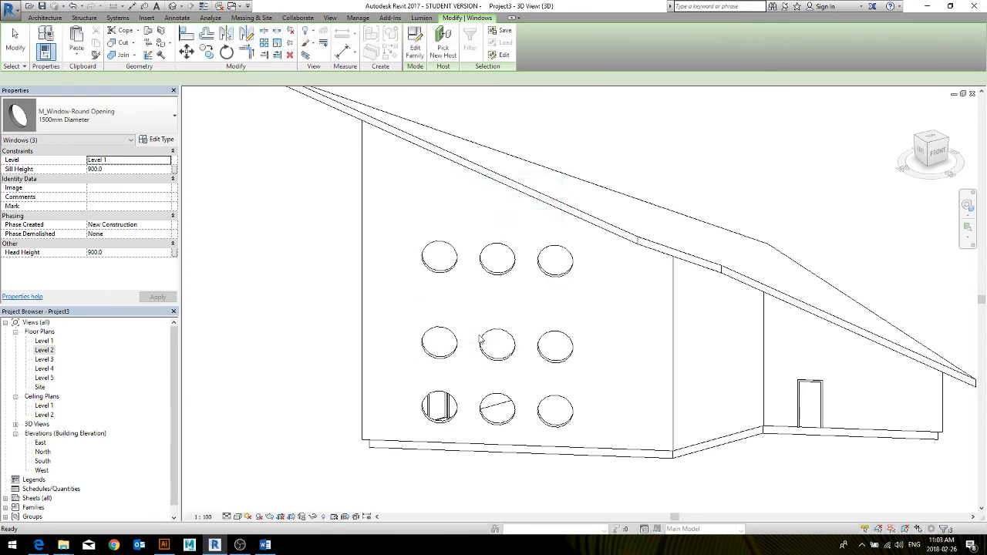
pyautogui.click(311, 292)
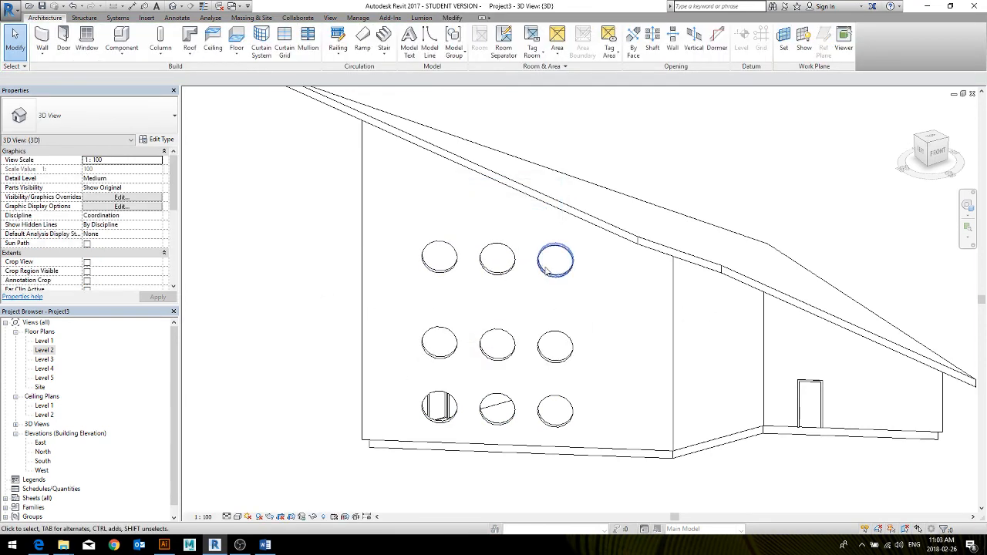
# Delete the right-hand round window of the upper row and the left-hand one of the middle row
pyautogui.click(555, 262)
pyautogui.keyDown('ctrl'); pyautogui.click(443, 347); pyautogui.keyUp('ctrl')
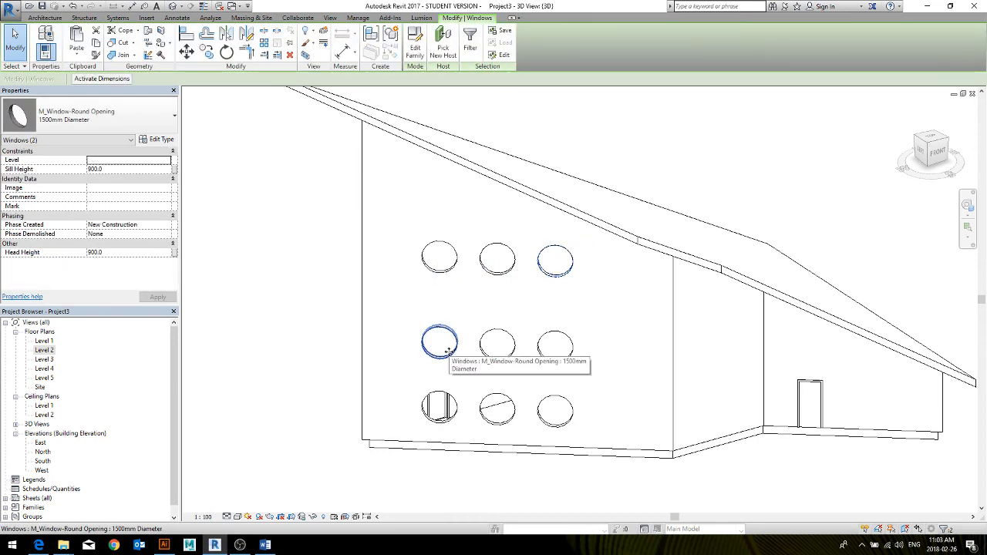
pyautogui.press('Delete')
pyautogui.scroll(-3, 351, 363)
pyautogui.moveTo(349, 373); pyautogui.dragTo(360, 375, button='middle')
pyautogui.moveTo(441, 326); pyautogui.dragTo(473, 336, button='middle')
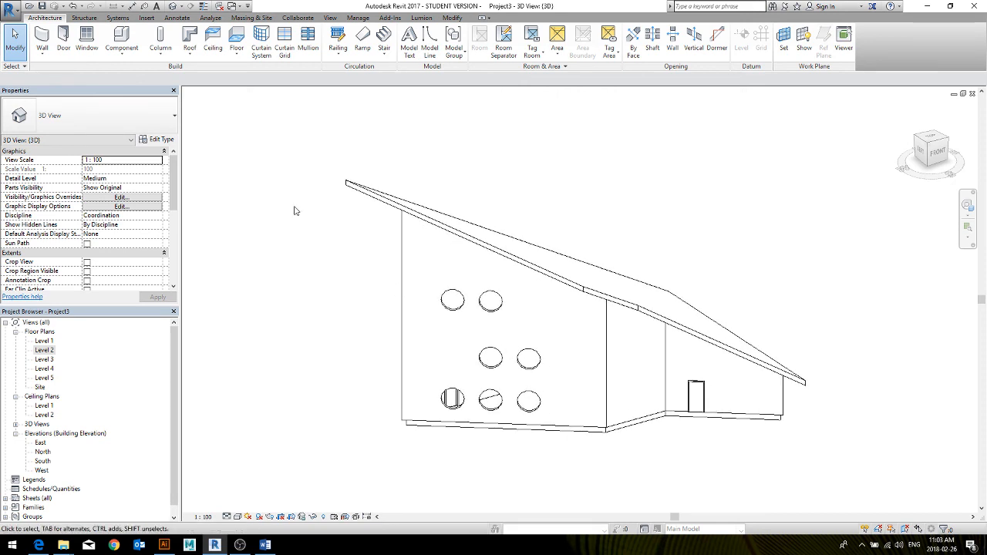
# Start a Roof by Extrusion using the face of the wall with the round windows as work plane and Level 4 as reference level
pyautogui.click(189, 51)
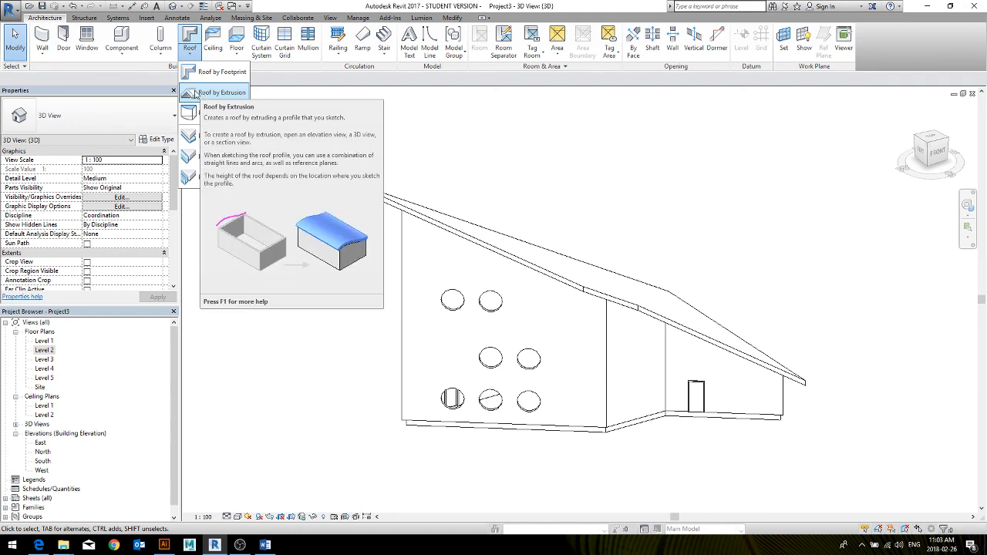
pyautogui.click(196, 93)
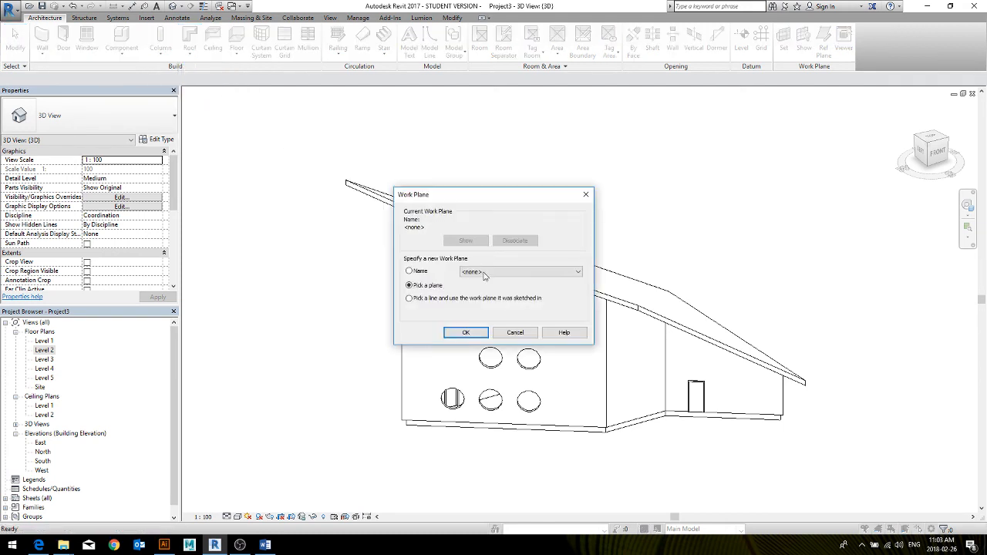
pyautogui.click(466, 332)
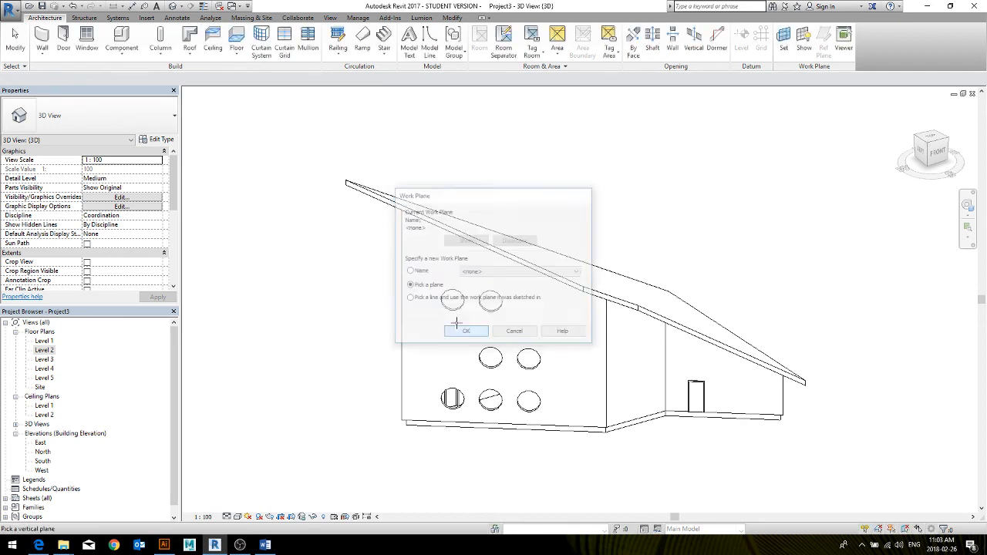
pyautogui.click(602, 345)
pyautogui.click(497, 291)
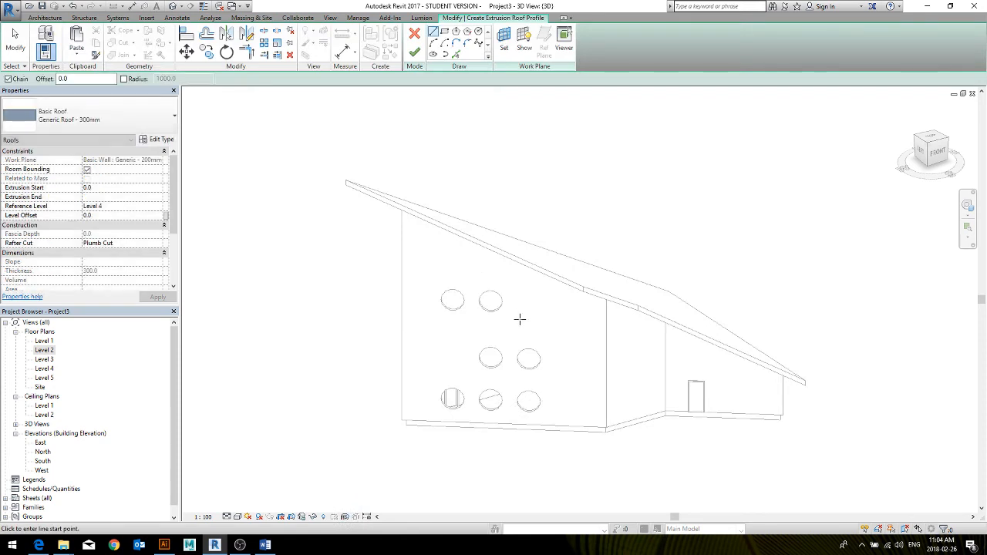
# Sketch a wavy four-point spline profile spanning past both ends of the existing roof and finish the extruded roof
pyautogui.scroll(-2, 454, 297)
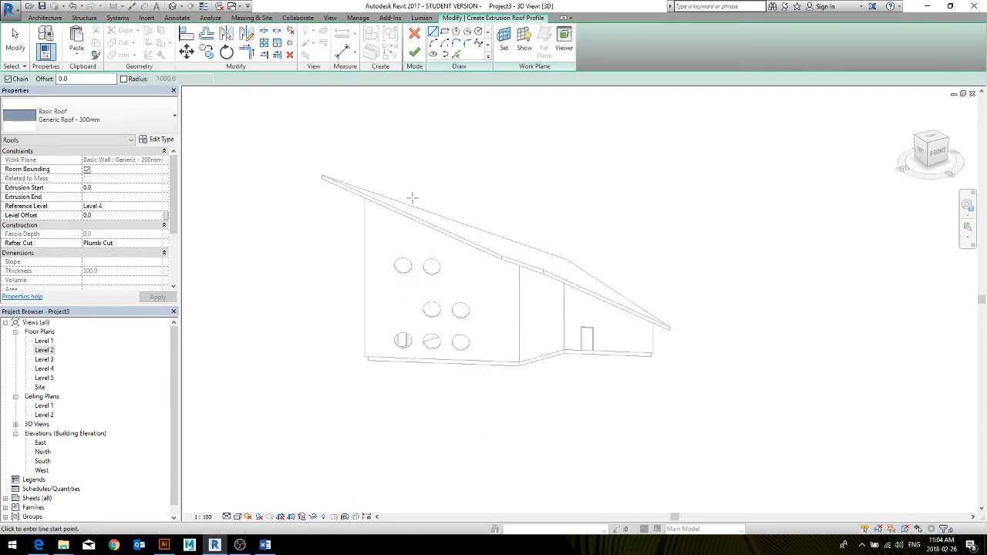
pyautogui.click(479, 45)
pyautogui.click(291, 150)
pyautogui.click(403, 254)
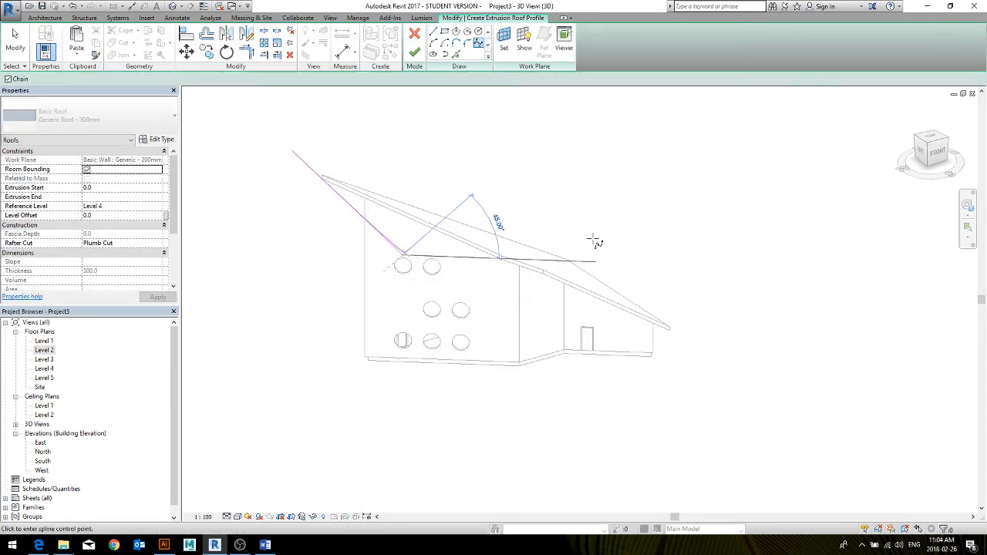
pyautogui.click(621, 220)
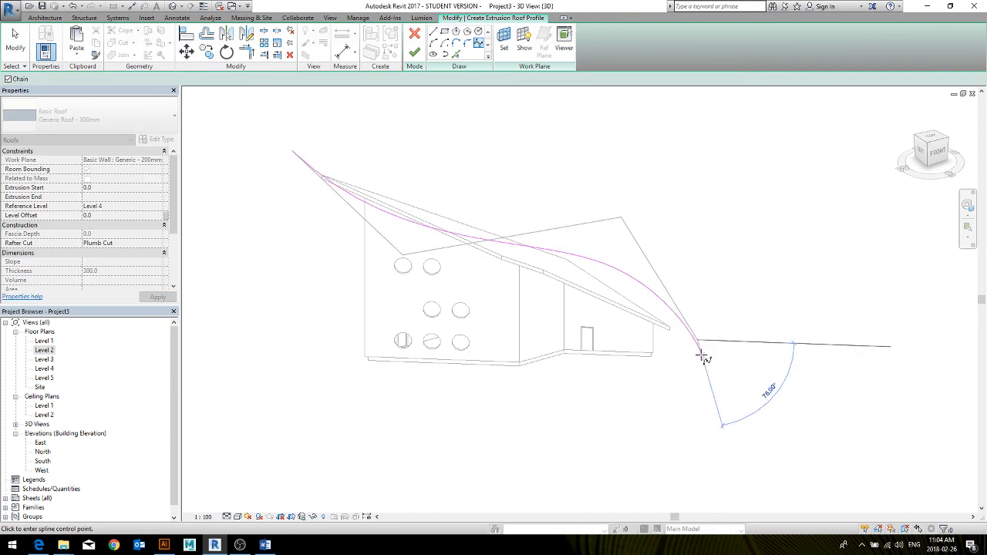
pyautogui.rightClick(697, 357)
pyautogui.click(726, 361)
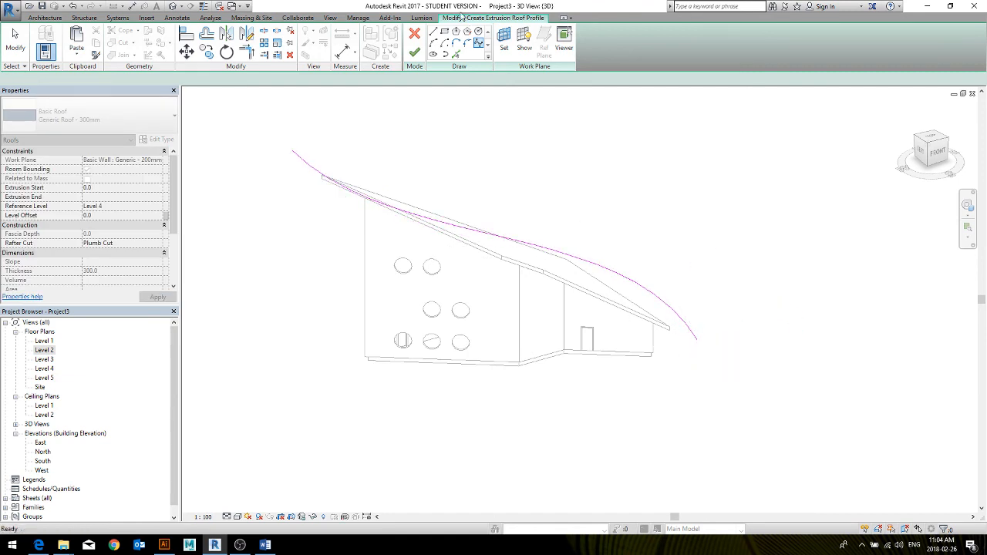
pyautogui.click(414, 54)
# Stretch the curved roof's extrusion end to about -17900 mm and delete the curved roof
pyautogui.keyDown('shift'); pyautogui.moveTo(466, 269); pyautogui.dragTo(472, 402, button='middle'); pyautogui.keyUp('shift')
pyautogui.moveTo(466, 414); pyautogui.dragTo(468, 415)
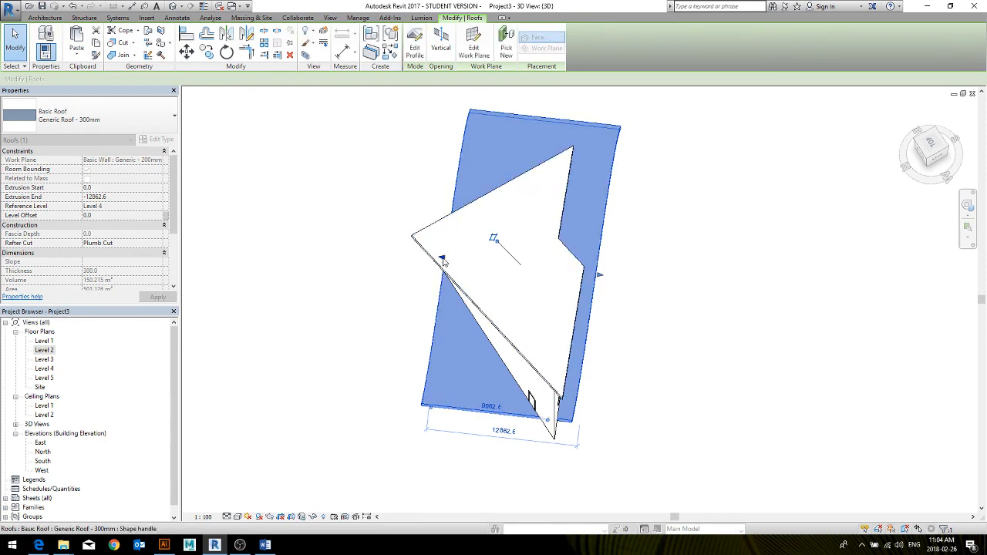
pyautogui.moveTo(398, 262); pyautogui.dragTo(376, 260)
pyautogui.keyDown('shift'); pyautogui.moveTo(640, 381); pyautogui.dragTo(465, 300, button='middle'); pyautogui.keyUp('shift')
pyautogui.scroll(-5, 506, 243)
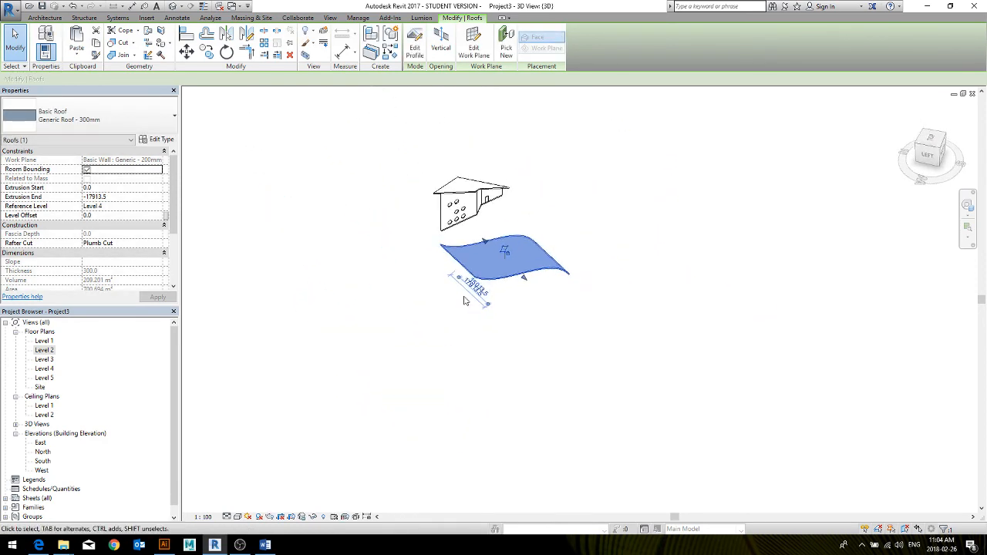
pyautogui.press('Delete')
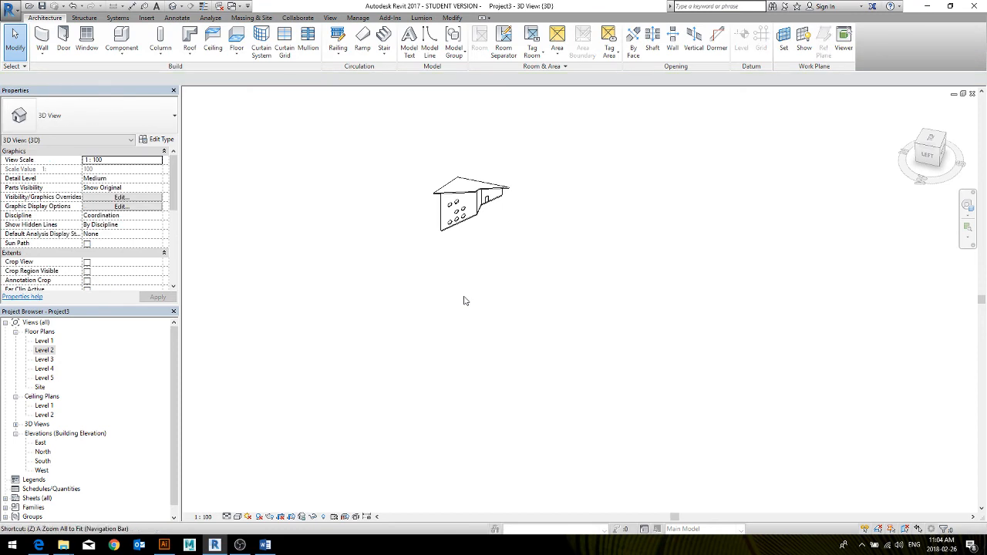
# Try cutting a tall rectangular wall opening between the round windows and the wall's corner
pyautogui.scroll(5, 428, 185)
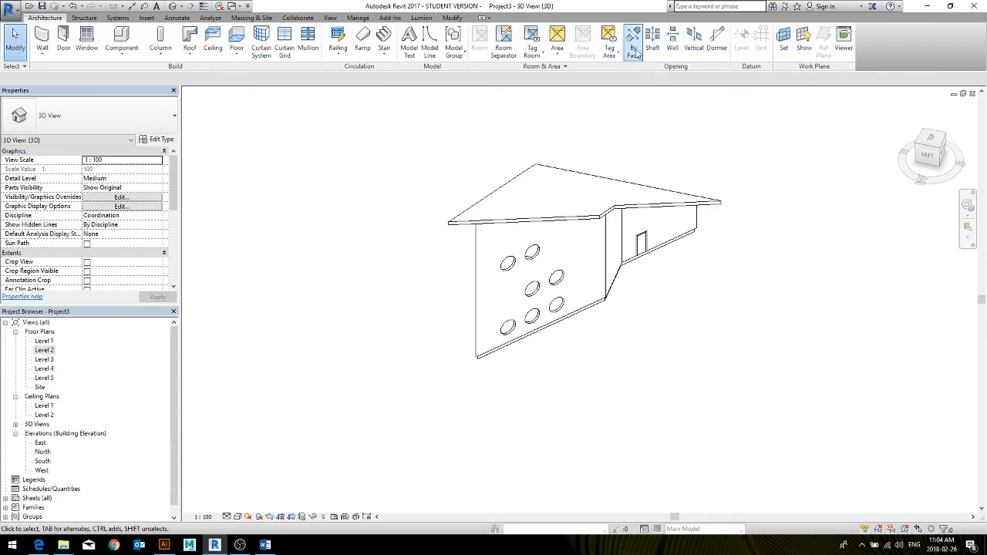
pyautogui.click(673, 43)
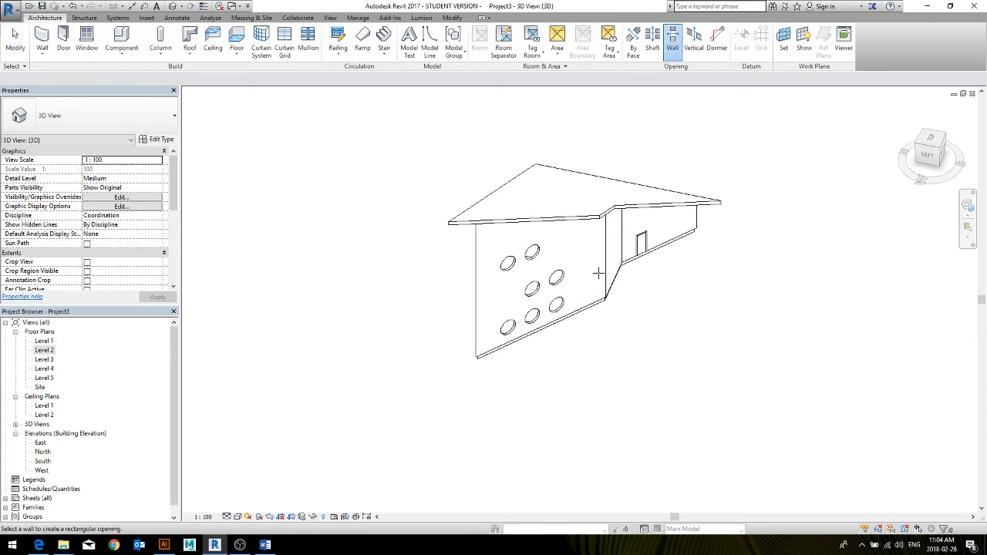
pyautogui.click(599, 274)
pyautogui.click(596, 299)
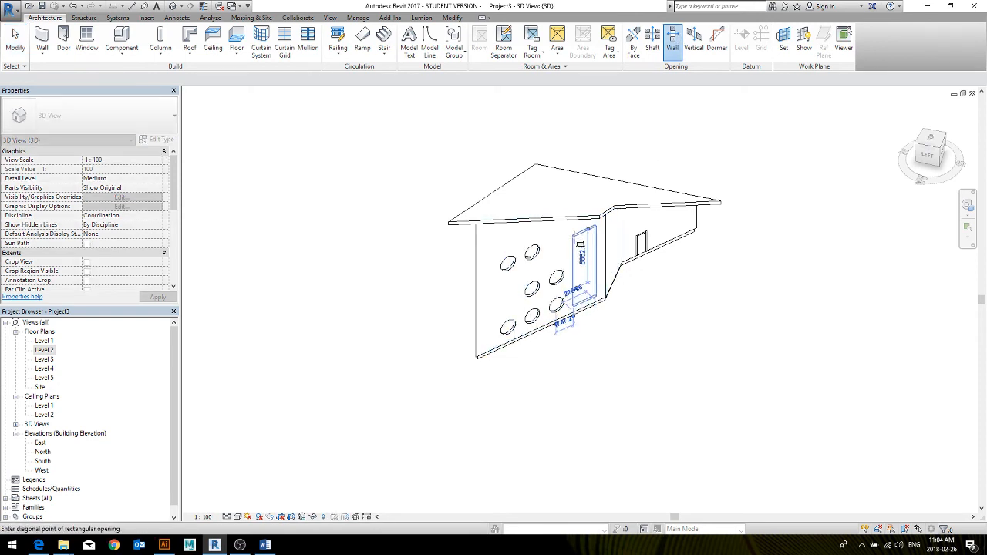
pyautogui.click(576, 227)
pyautogui.moveTo(623, 325); pyautogui.dragTo(549, 329, button='middle')
pyautogui.press('Escape')
pyautogui.press('Escape')
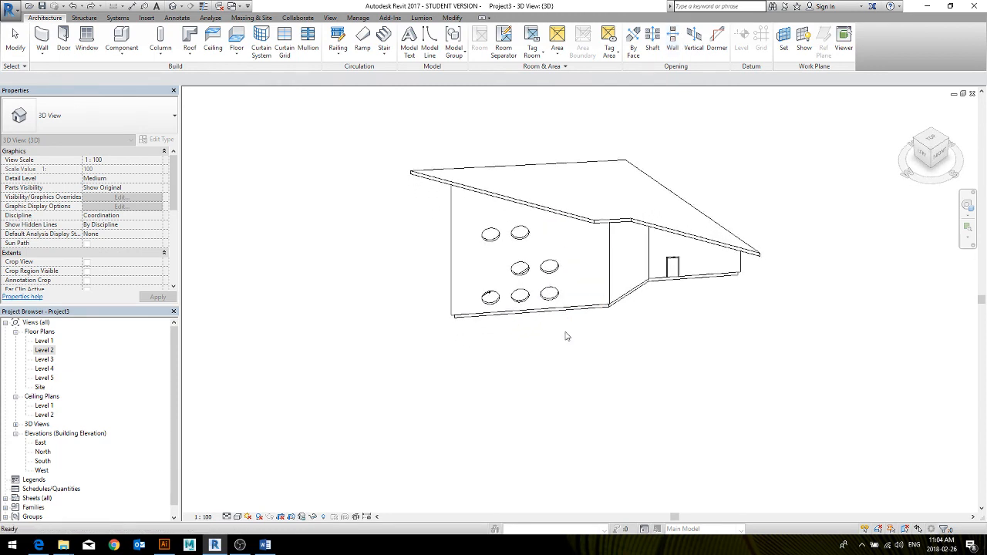
# Cut a triangular vertical opening in the sloped roof and inspect the cut from several sides
pyautogui.click(693, 42)
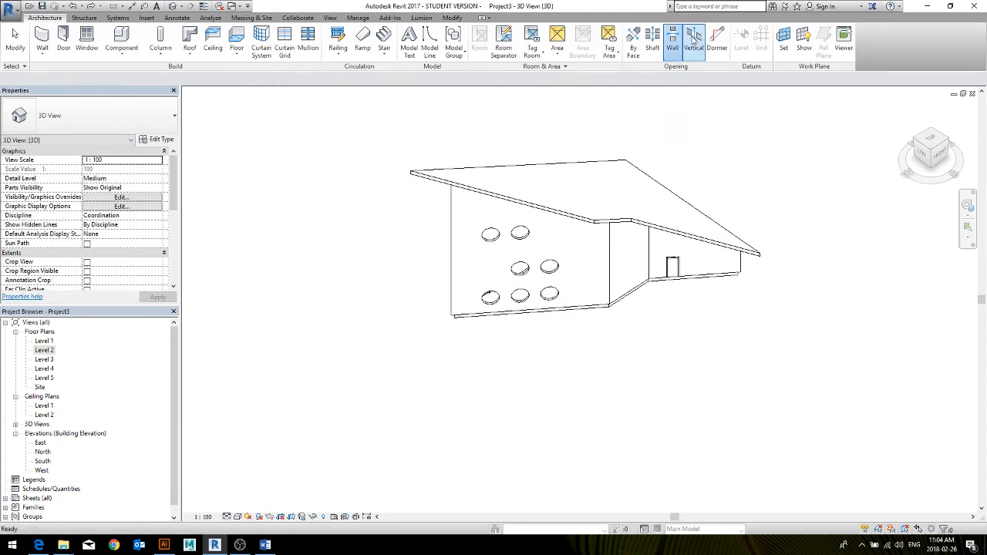
pyautogui.click(549, 208)
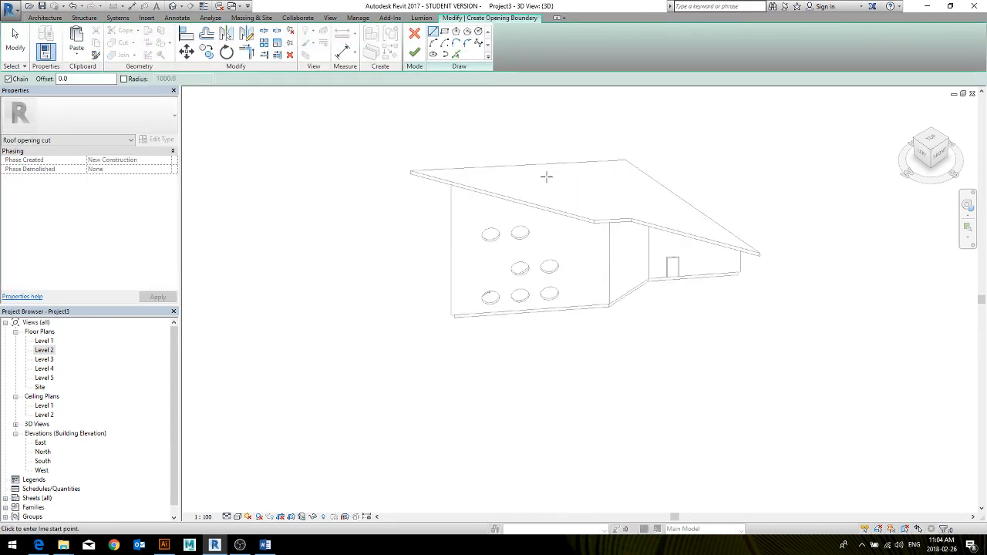
pyautogui.click(565, 180)
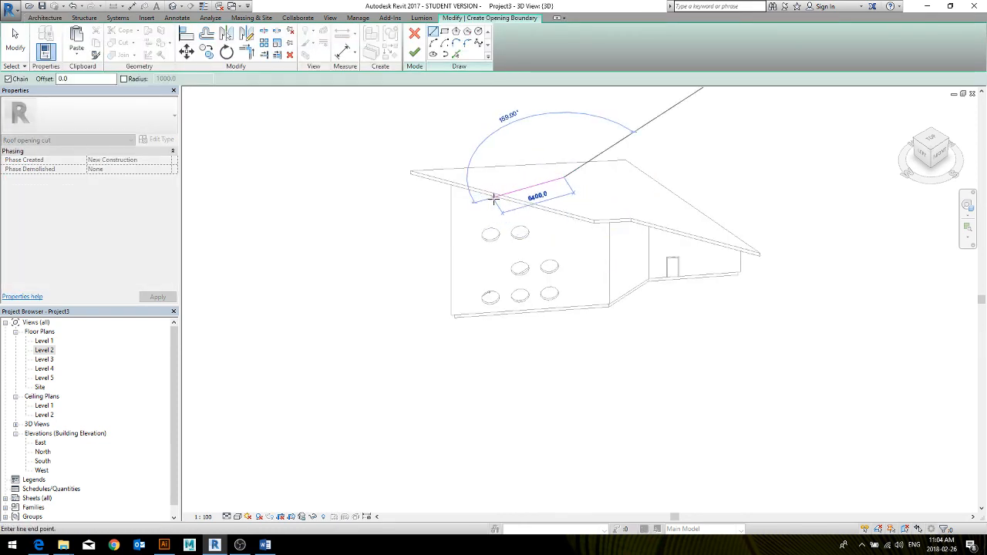
pyautogui.click(504, 186)
pyautogui.click(563, 182)
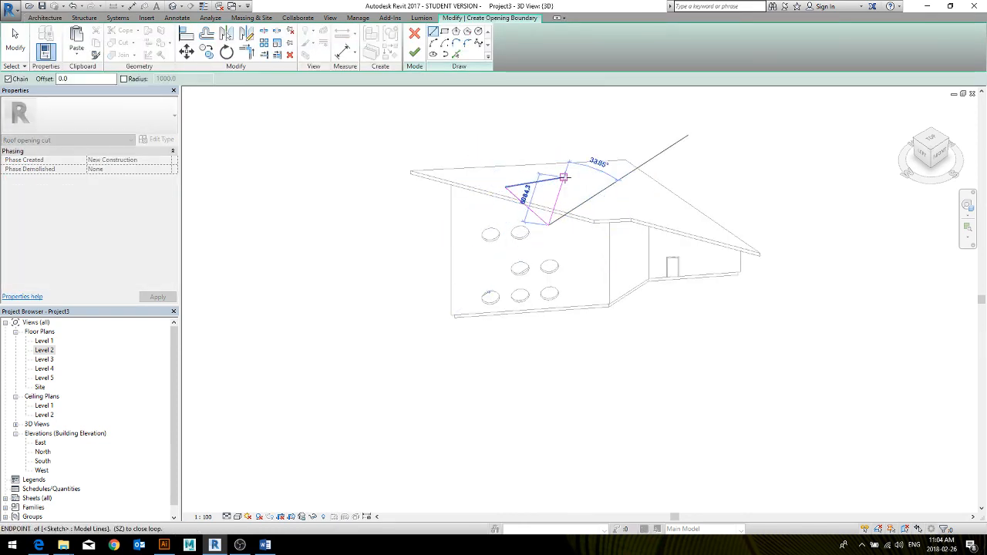
pyautogui.click(414, 52)
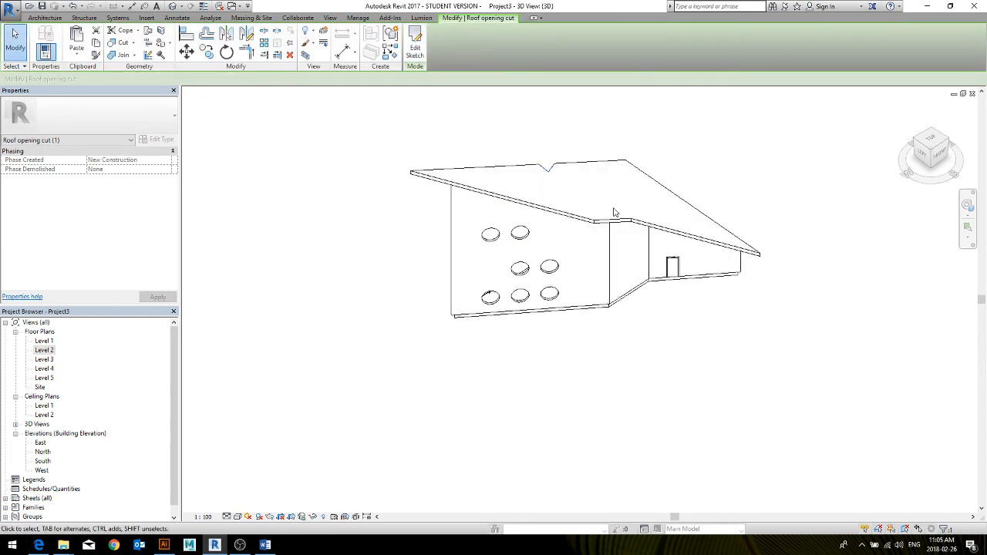
pyautogui.keyDown('shift'); pyautogui.moveTo(678, 200); pyautogui.dragTo(678, 240, button='middle'); pyautogui.keyUp('shift')
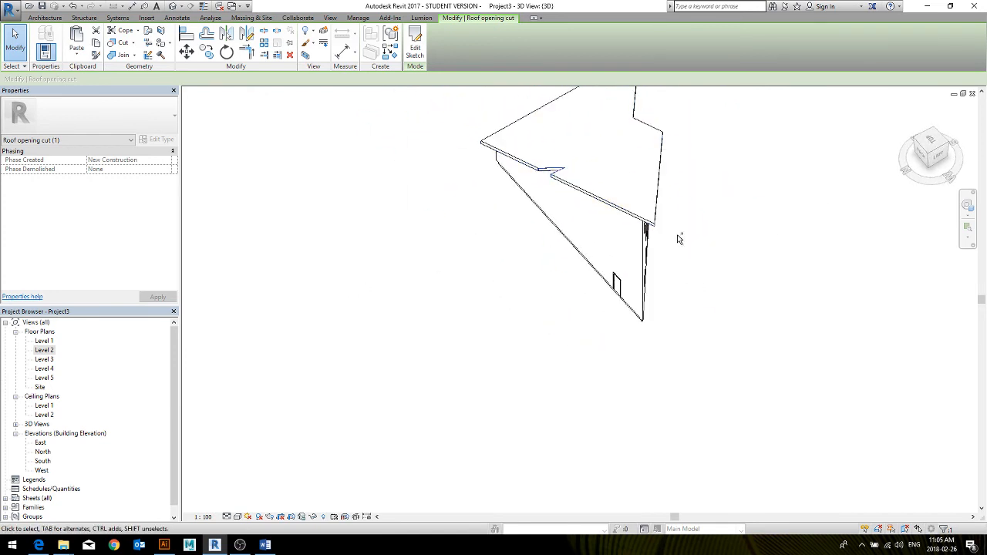
# Undo the triangular roof opening together with its boundary sketch
pyautogui.hotkey('ctrl', 'z')
pyautogui.hotkey('ctrl', 'z')
pyautogui.hotkey('ctrl', 'z')
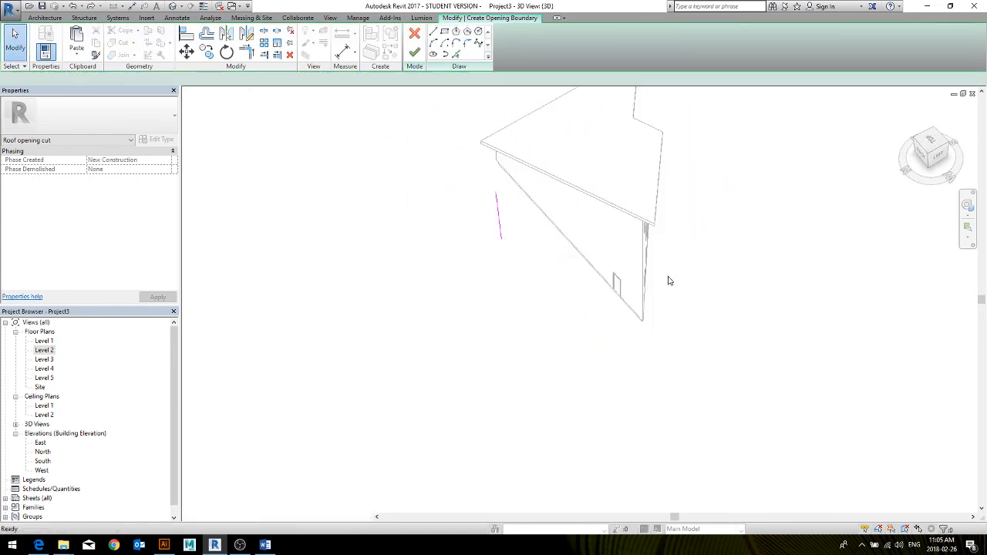
pyautogui.hotkey('ctrl', 'z')
pyautogui.moveTo(685, 284)
pyautogui.keyDown('shift'); pyautogui.mouseDown(button='middle')
pyautogui.moveTo(436, 368)
pyautogui.moveTo(492, 272)
pyautogui.mouseUp(button='middle'); pyautogui.keyUp('shift')
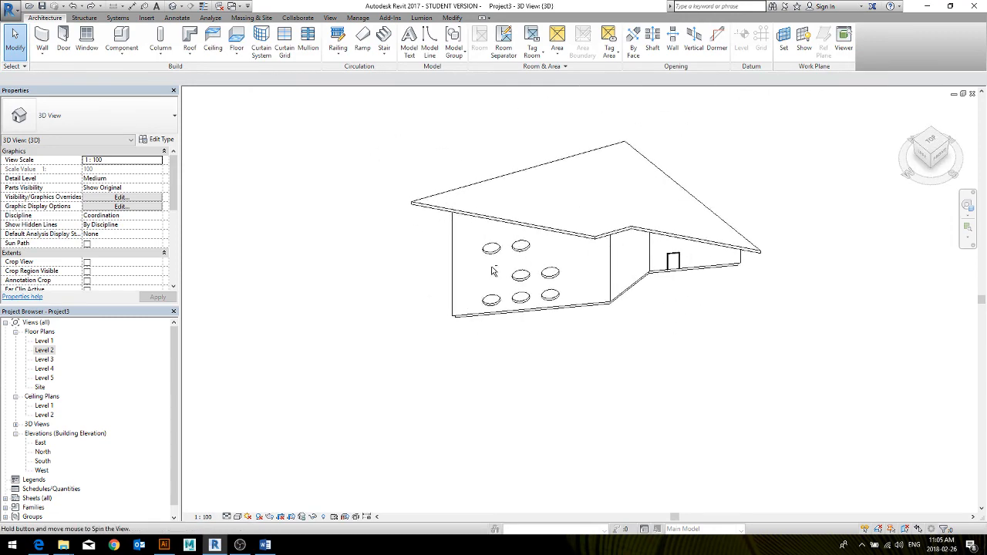
# Create a shaft opening on the Level 1 plan from a rectangle about 3900 mm wide across the corner beside the round-window wall
pyautogui.click(652, 39)
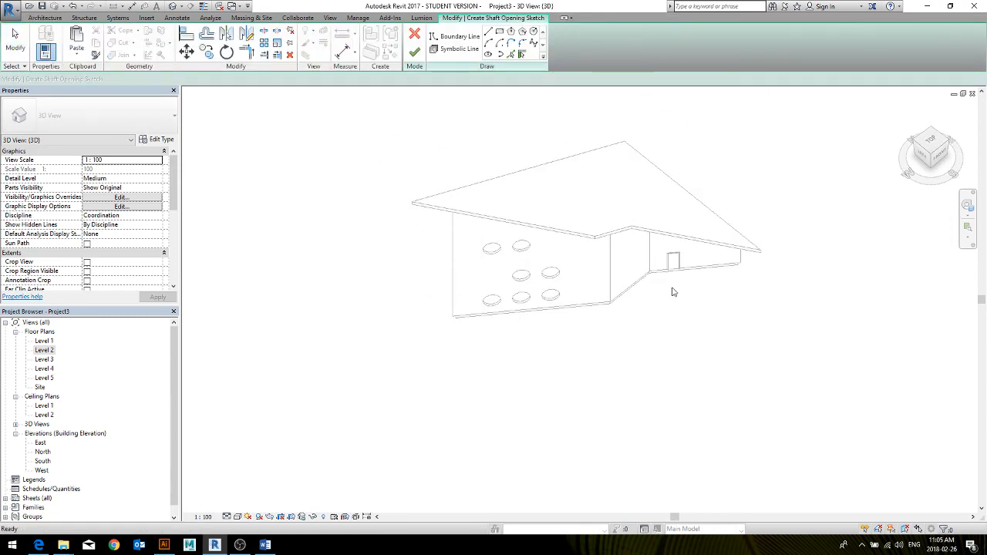
pyautogui.click(629, 314)
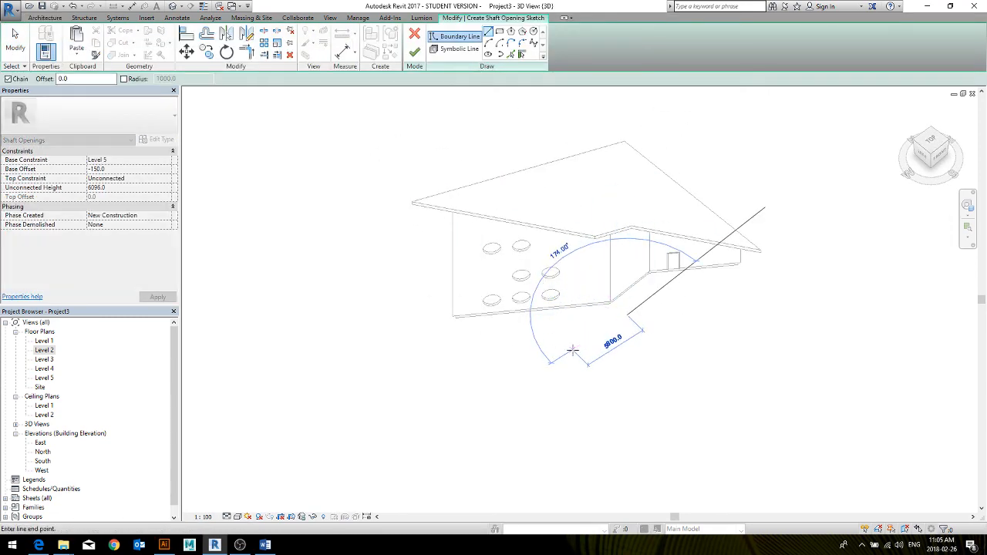
pyautogui.press('Escape')
pyautogui.press('Escape')
pyautogui.click(43, 340)
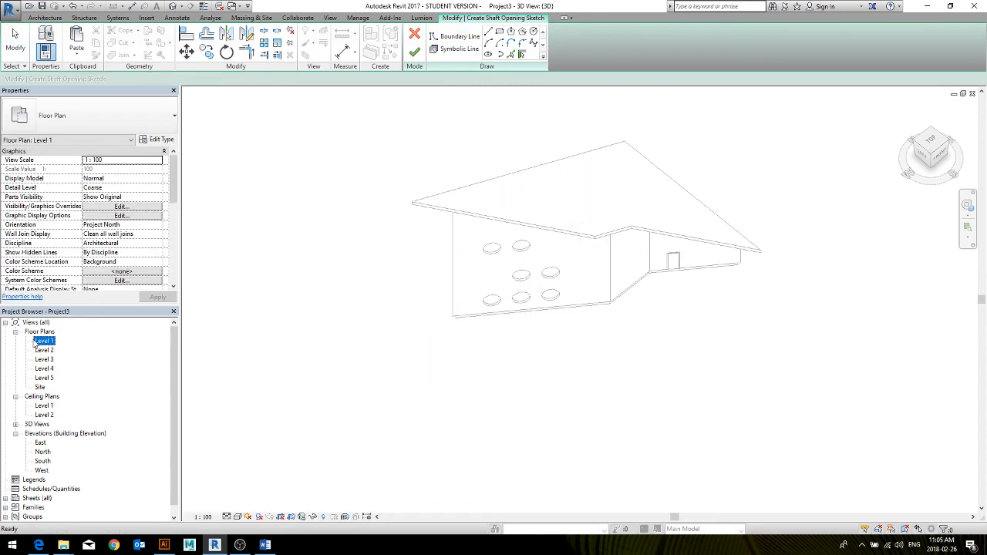
pyautogui.doubleClick(43, 341)
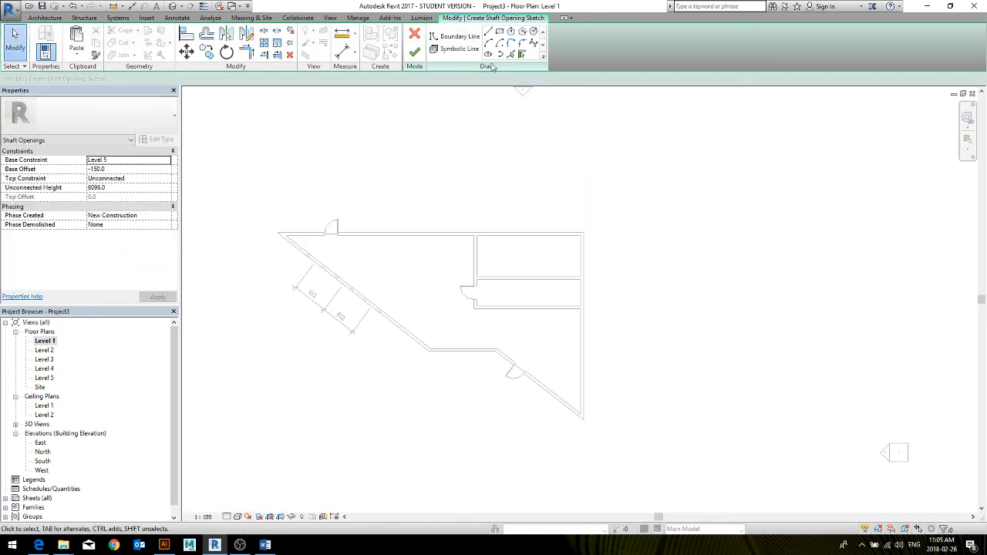
pyautogui.click(500, 31)
pyautogui.click(450, 315)
pyautogui.click(392, 381)
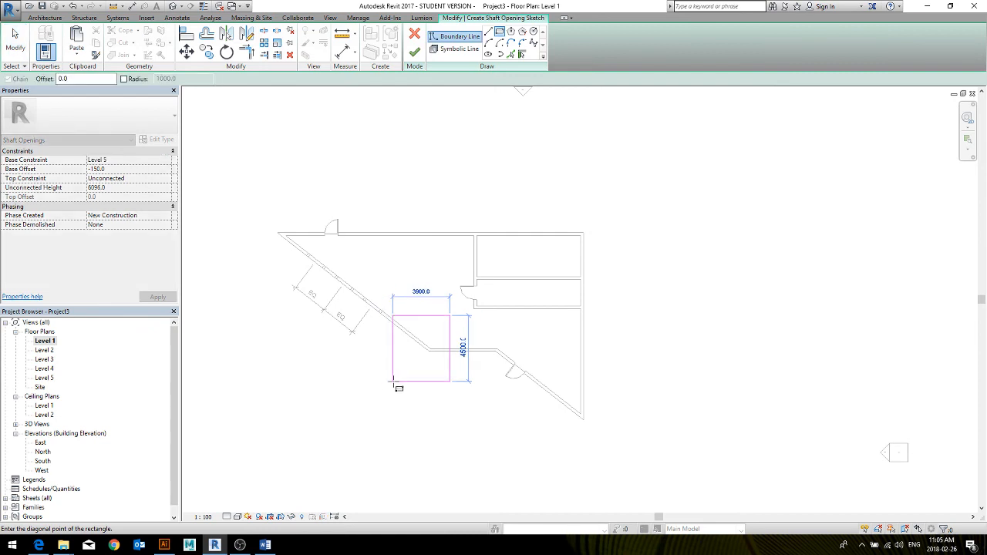
pyautogui.click(414, 52)
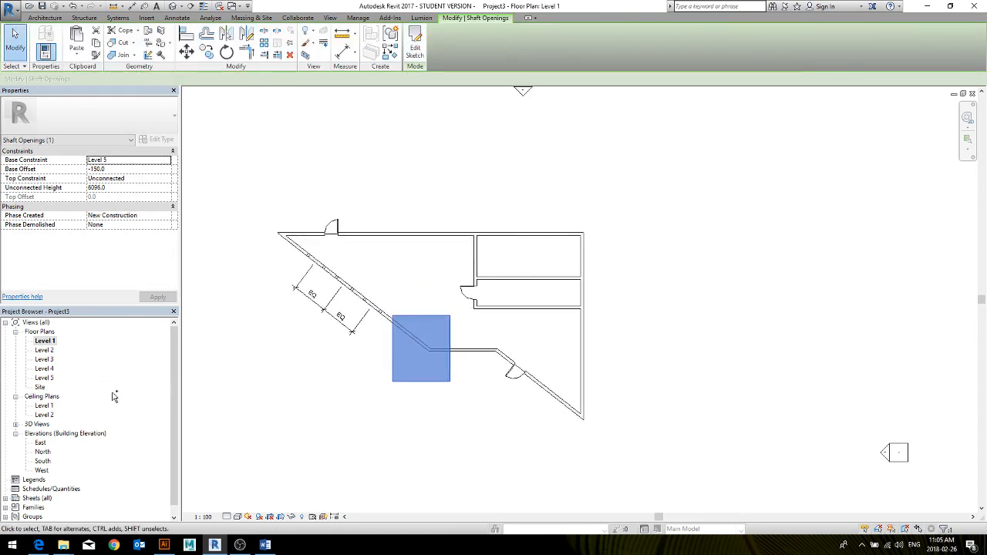
# In the 3D view, stretch the shaft opening's top above the roof and inspect the cut through walls, floor and roof
pyautogui.hotkey('ctrl', 'Tab')
pyautogui.hotkey('ctrl', 'Tab')
pyautogui.hotkey('ctrl', 'Tab')
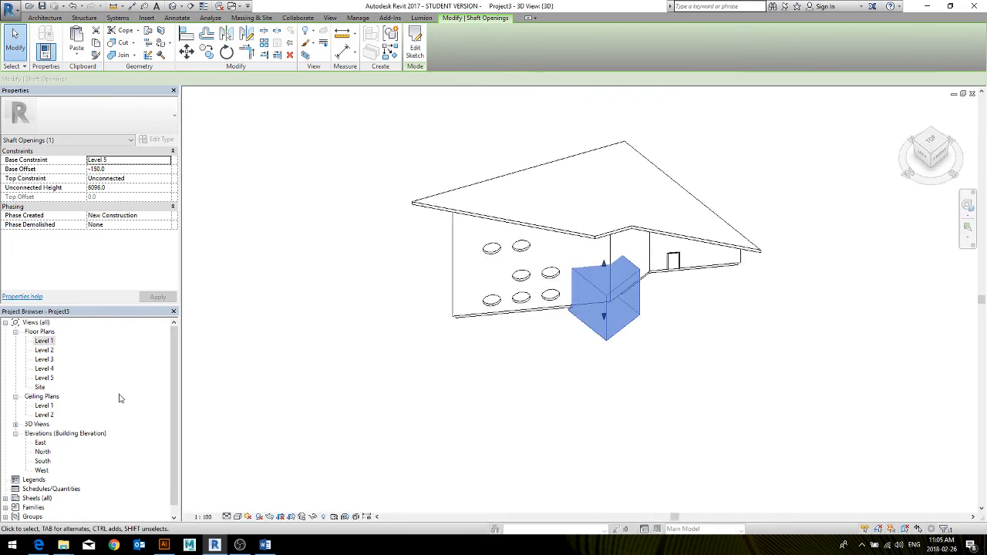
pyautogui.keyDown('shift'); pyautogui.moveTo(564, 323); pyautogui.dragTo(588, 252, button='middle'); pyautogui.keyUp('shift')
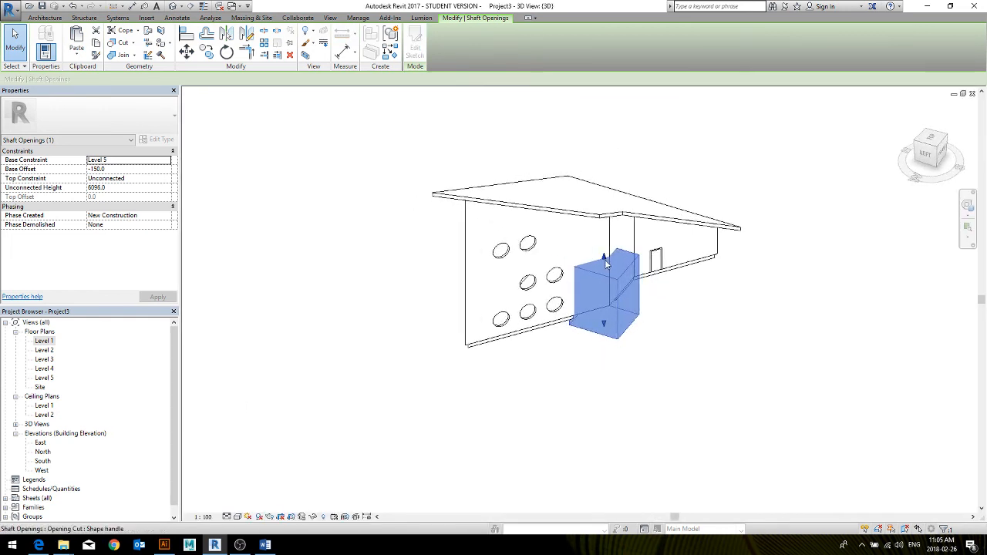
pyautogui.moveTo(606, 251); pyautogui.dragTo(588, 100)
pyautogui.click(691, 342)
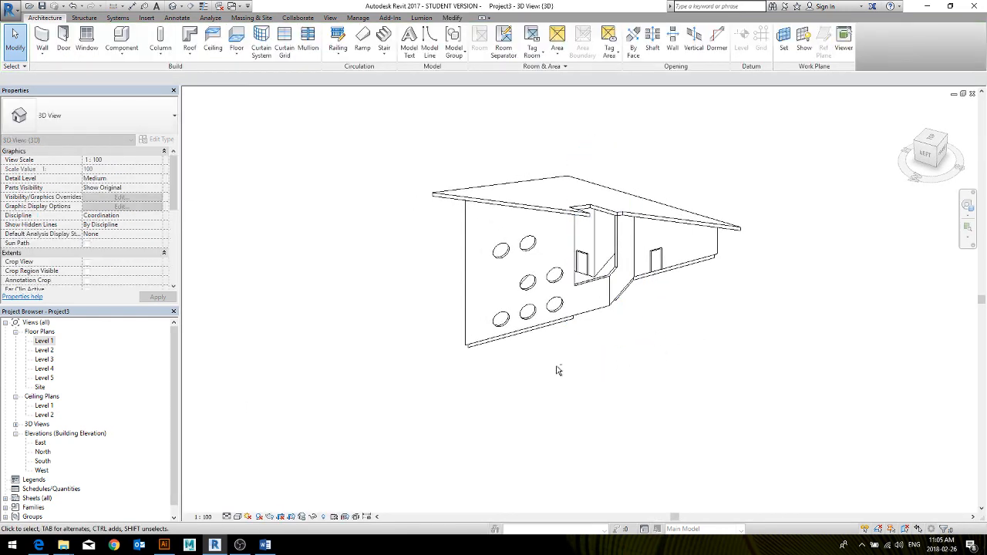
pyautogui.keyDown('shift'); pyautogui.moveTo(558, 370); pyautogui.dragTo(630, 378, button='middle'); pyautogui.keyUp('shift')
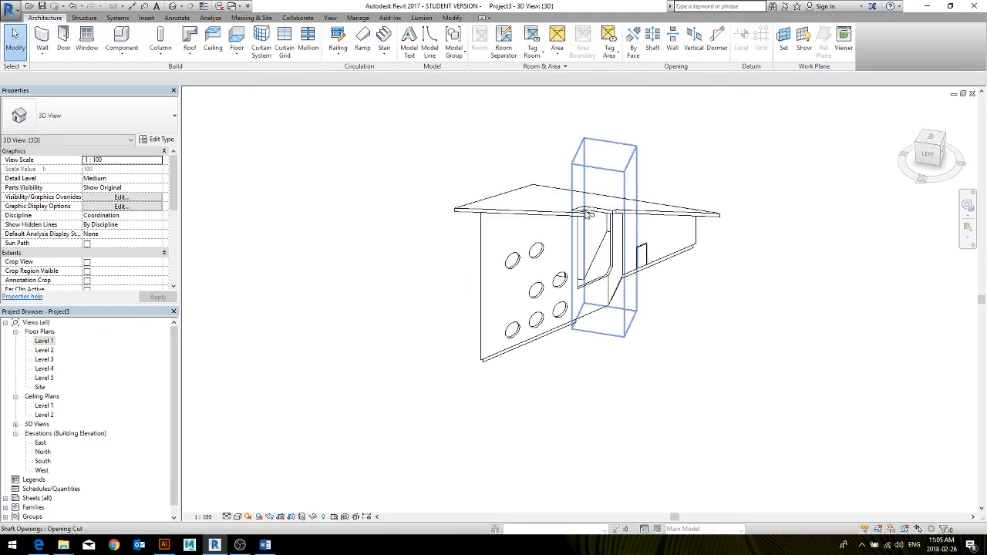
pyautogui.keyDown('shift'); pyautogui.moveTo(626, 309); pyautogui.dragTo(496, 402, button='middle'); pyautogui.keyUp('shift')
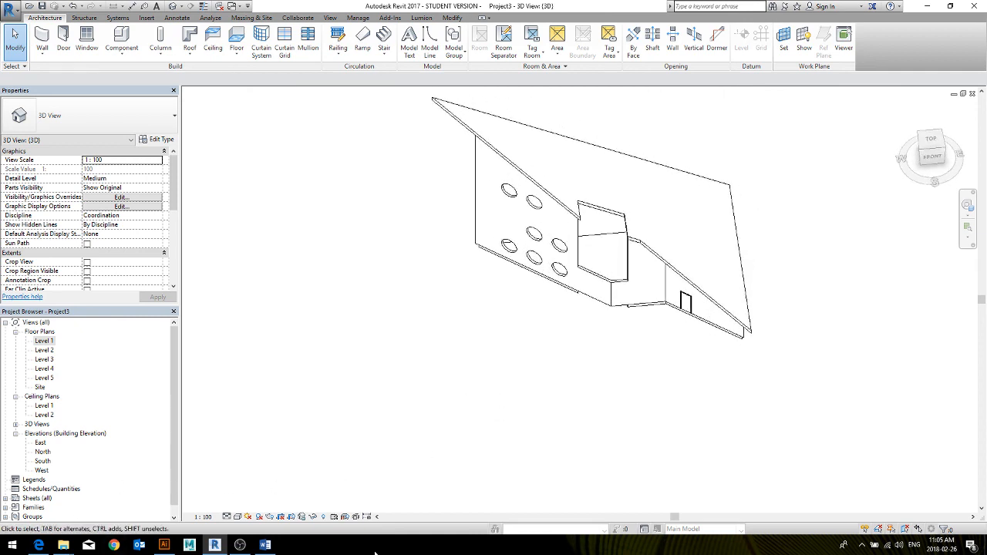